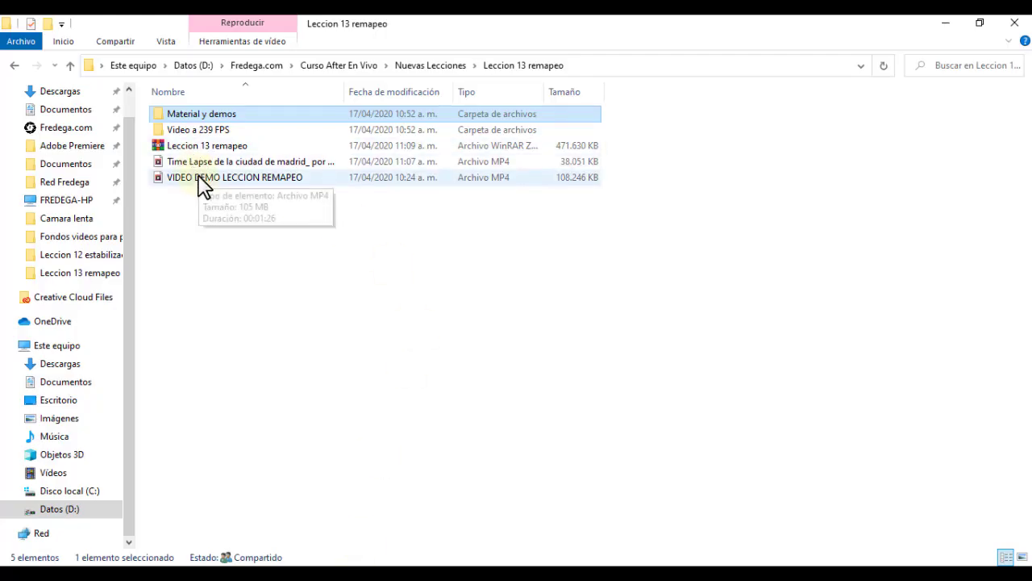
Play the VIDEO DEMO LECCION REMAPEO skiing demo, pausing it once and resuming playback
left_click(208, 178)
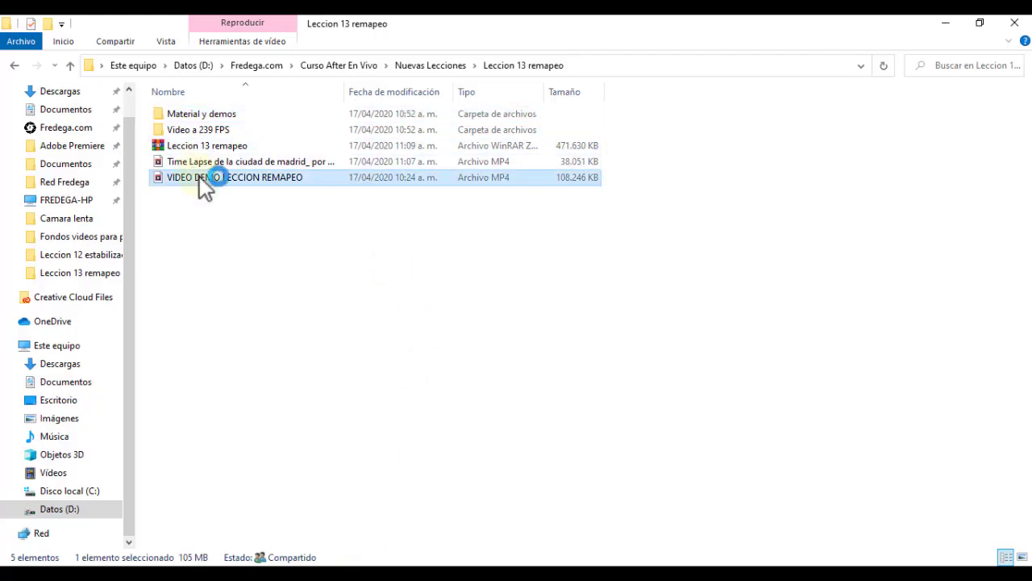
double_click(201, 181)
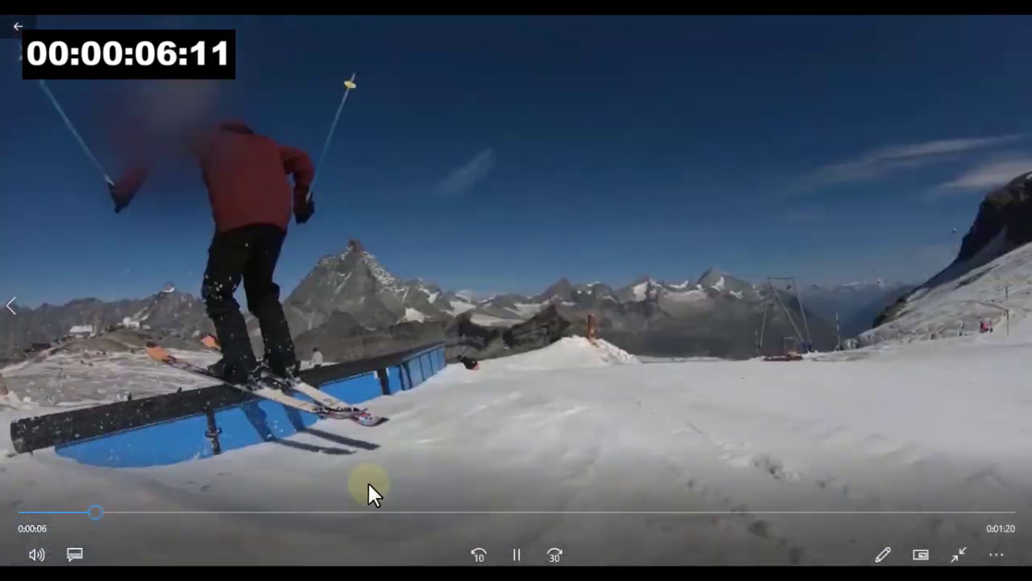
left_click(517, 553)
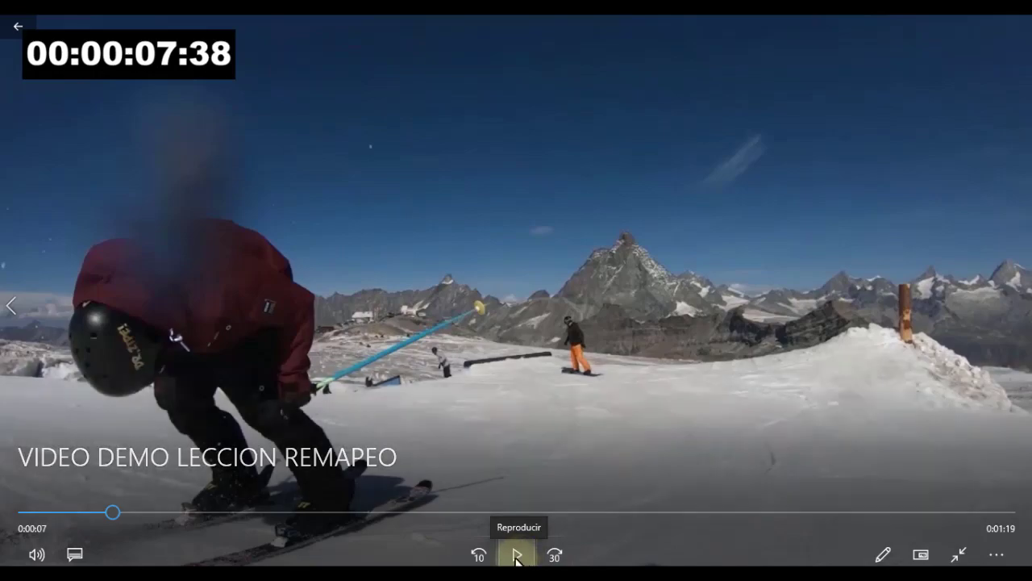
left_click(516, 554)
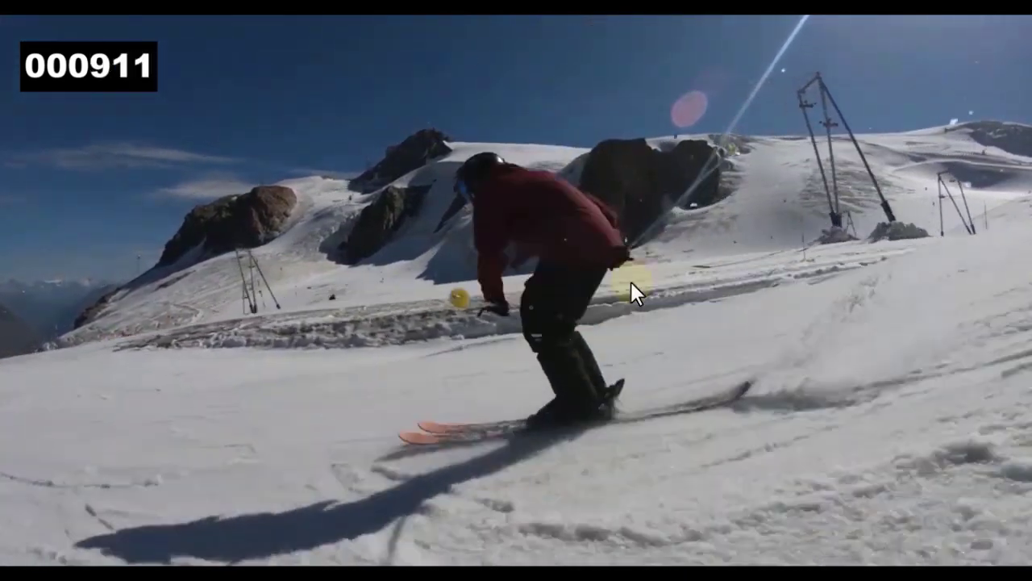
mouse_move(627, 278)
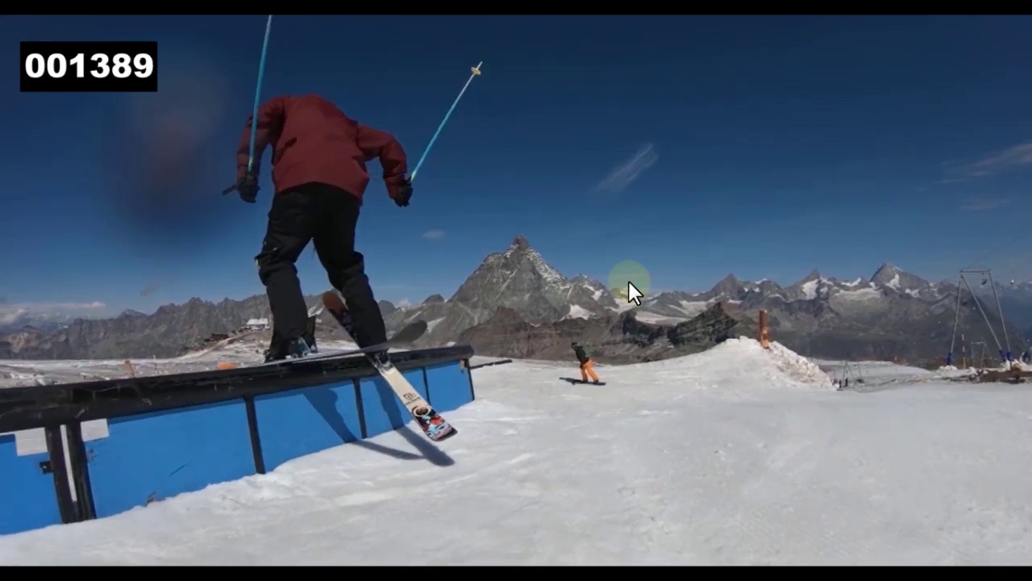
mouse_move(953, 307)
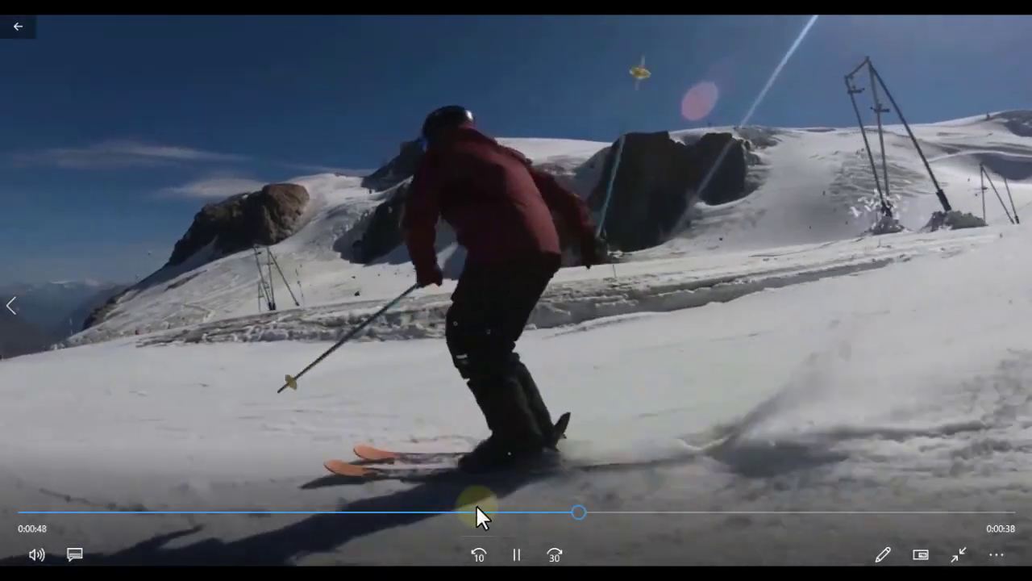
Seek the demo back to 0:39, then ahead to 0:43, and let it finish at 1:26
left_click(477, 511)
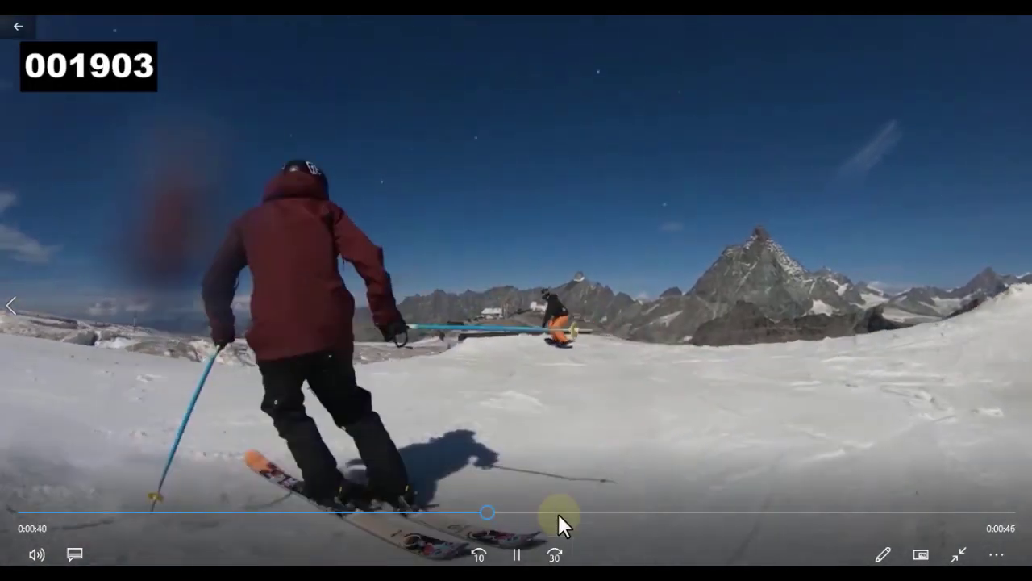
left_click(517, 511)
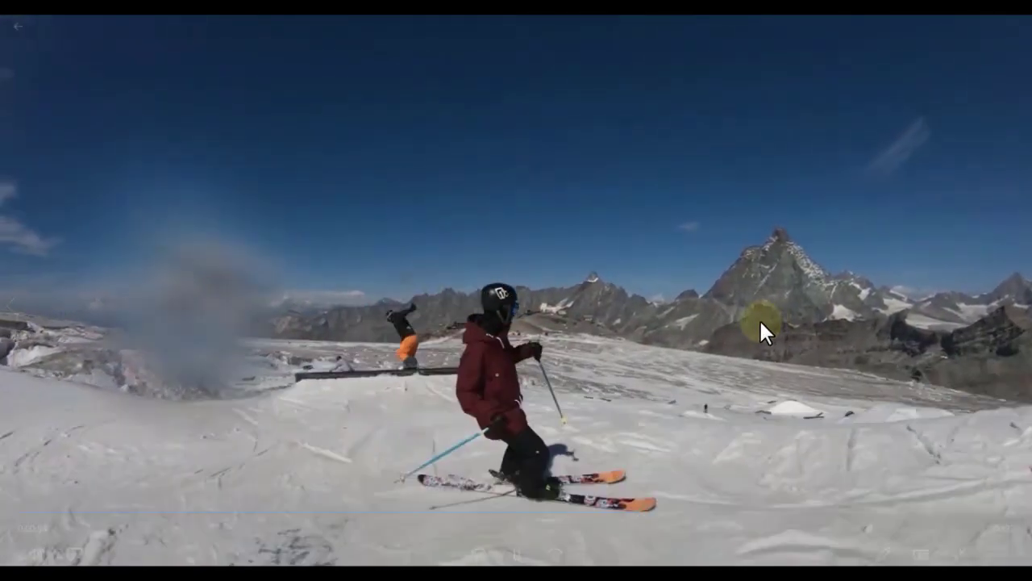
mouse_move(760, 321)
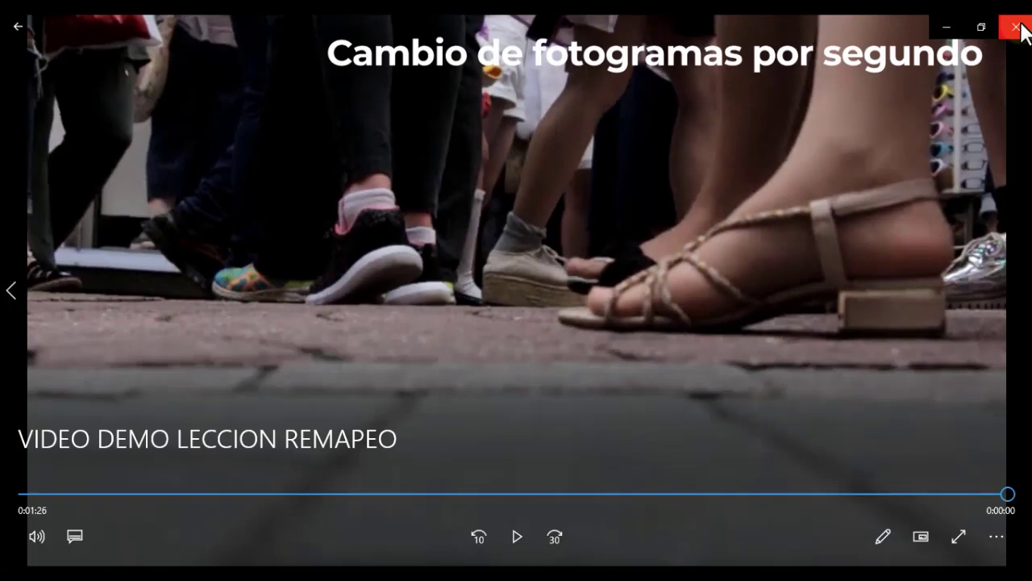
Close the demo, preview the Madrid time-lapse from about 0:27, then close the player
left_click(1022, 25)
double_click(229, 161)
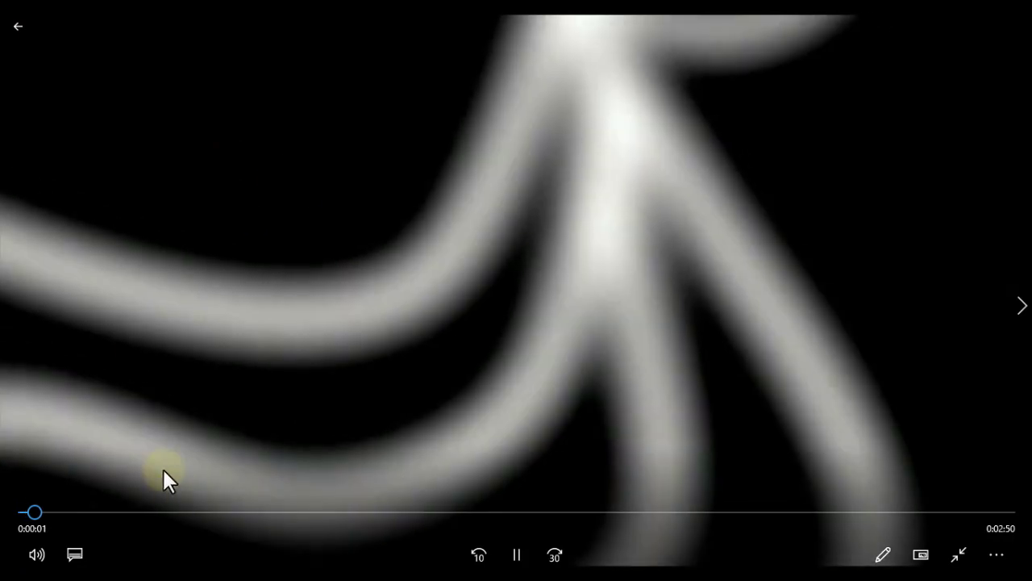
left_click(180, 512)
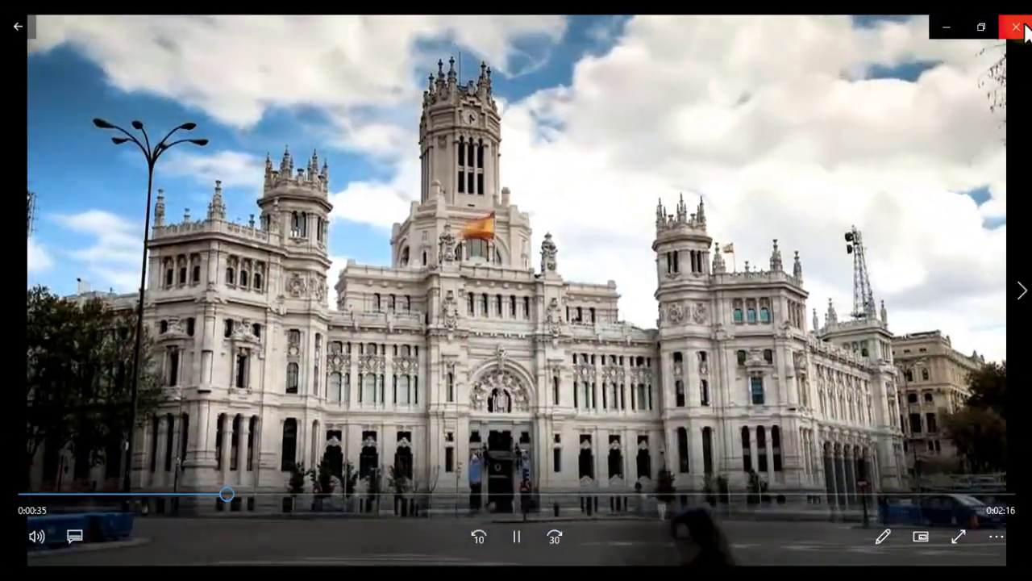
left_click(1012, 26)
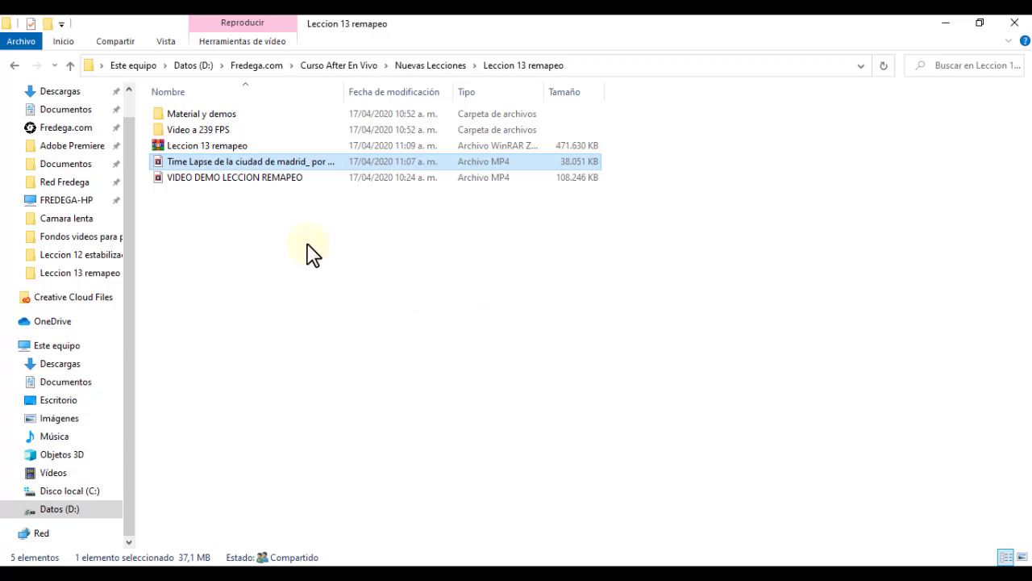
From Material y demos, drag Caminando, Crucero, Video 2 and Video 3 sin remapeo into the After Effects Project panel
left_click(217, 121)
double_click(218, 119)
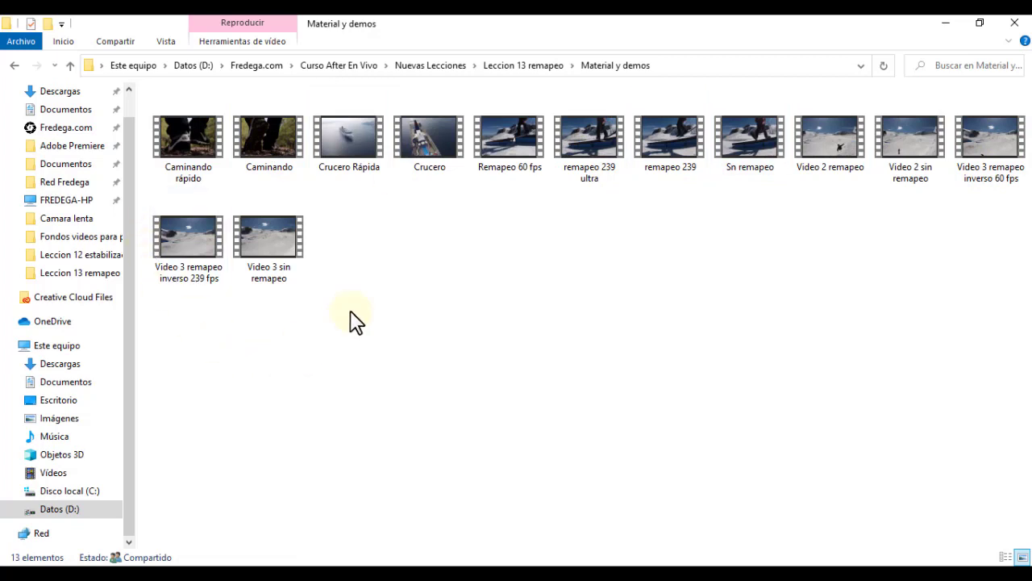
left_click(274, 143)
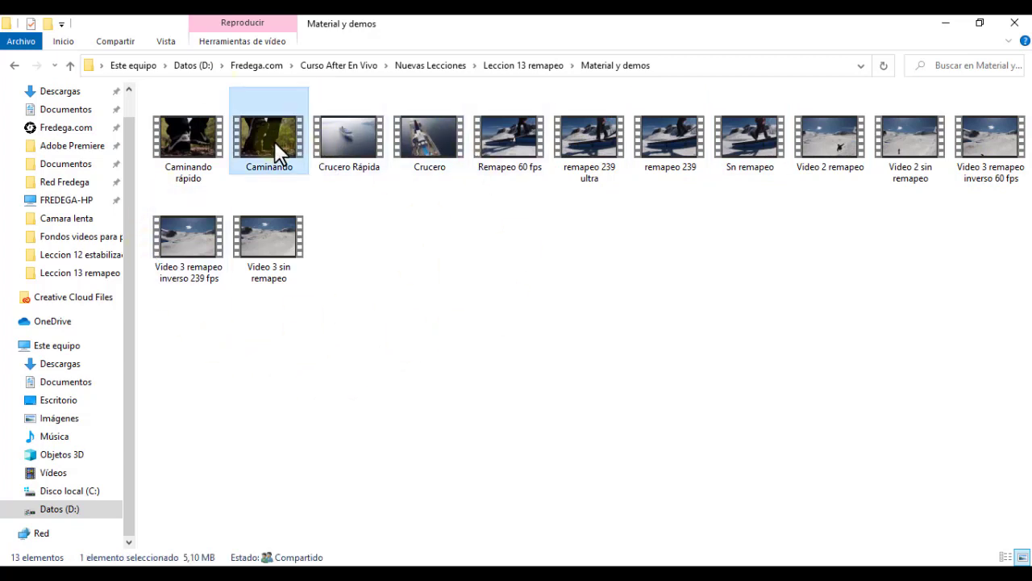
left_click(425, 145, "ctrl")
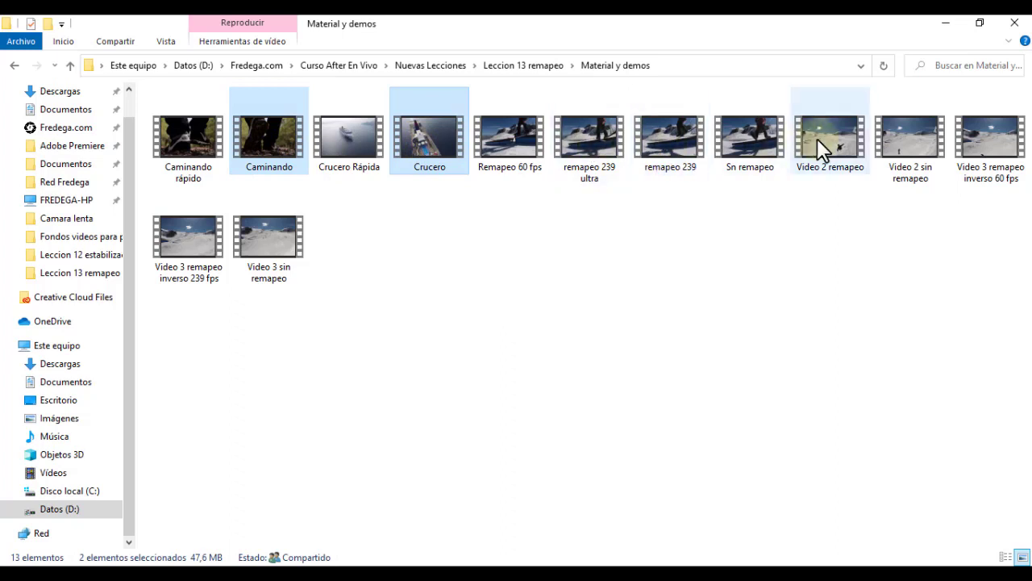
left_click(912, 144, "ctrl")
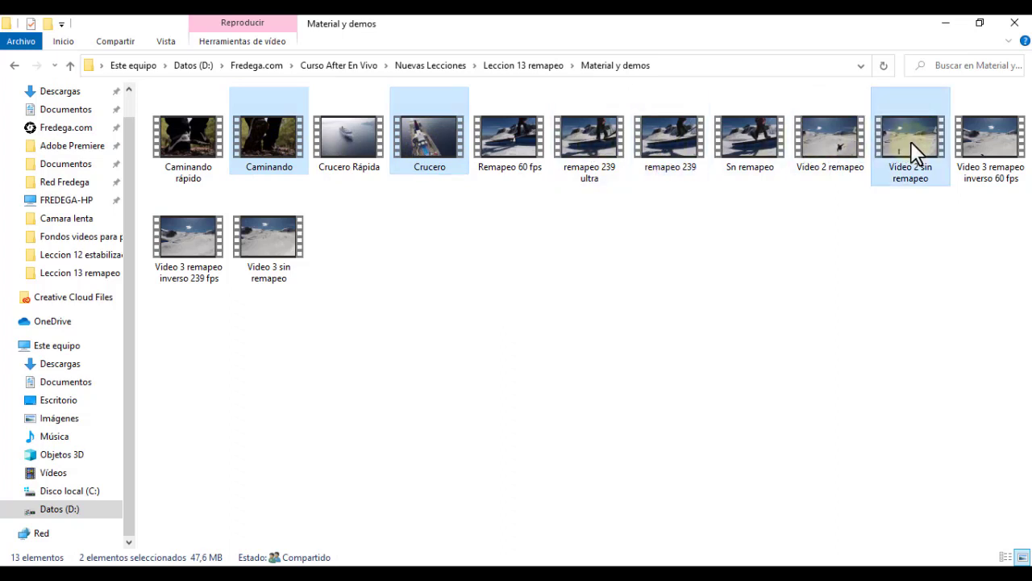
left_click(271, 229, "ctrl")
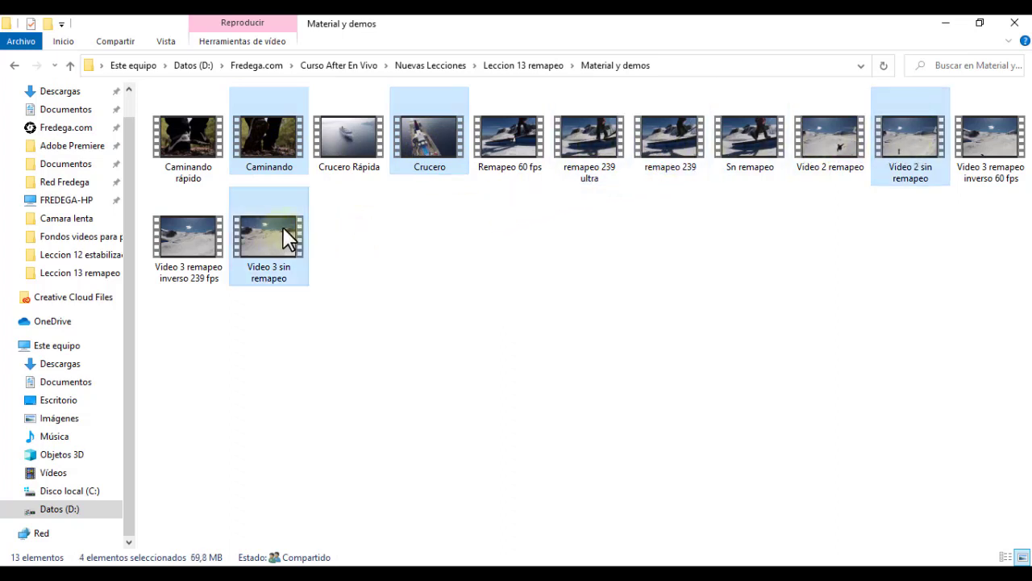
left_click_drag(283, 227, 484, 565)
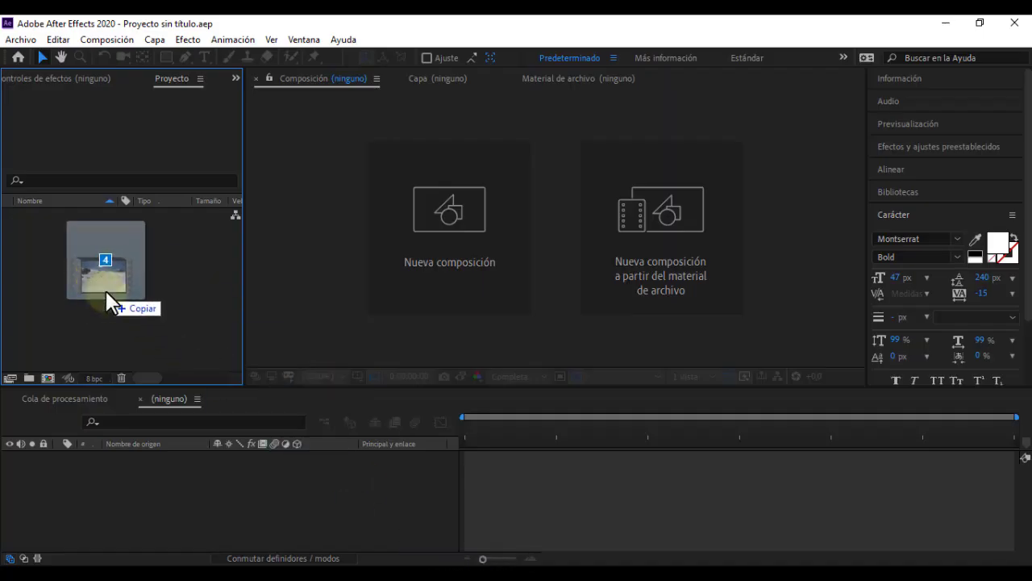
left_click_drag(484, 556, 105, 289)
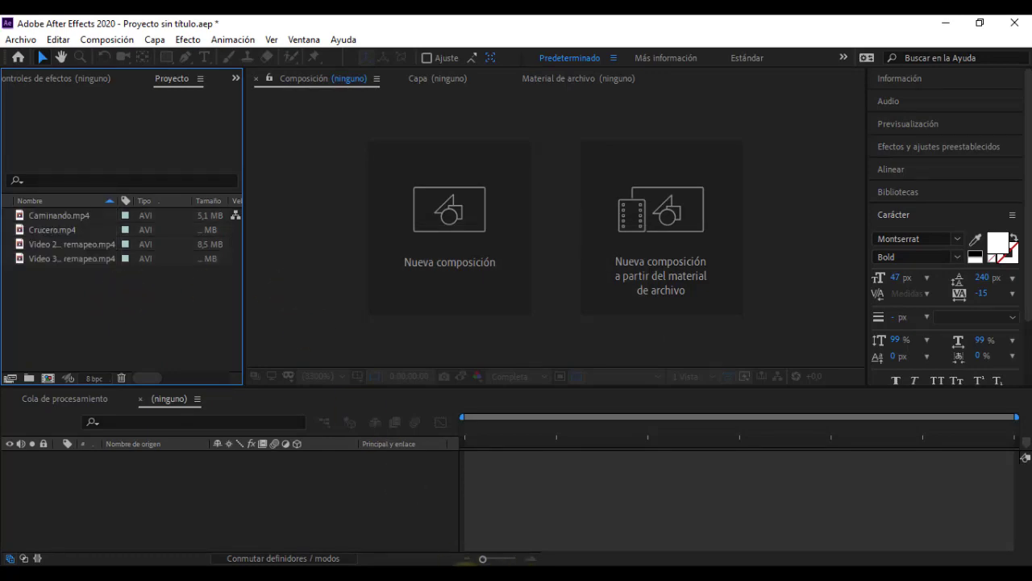
Look inside the Video a 239 FPS folder, then navigate back into Material y demos
key("alt+Tab")
left_click(71, 65)
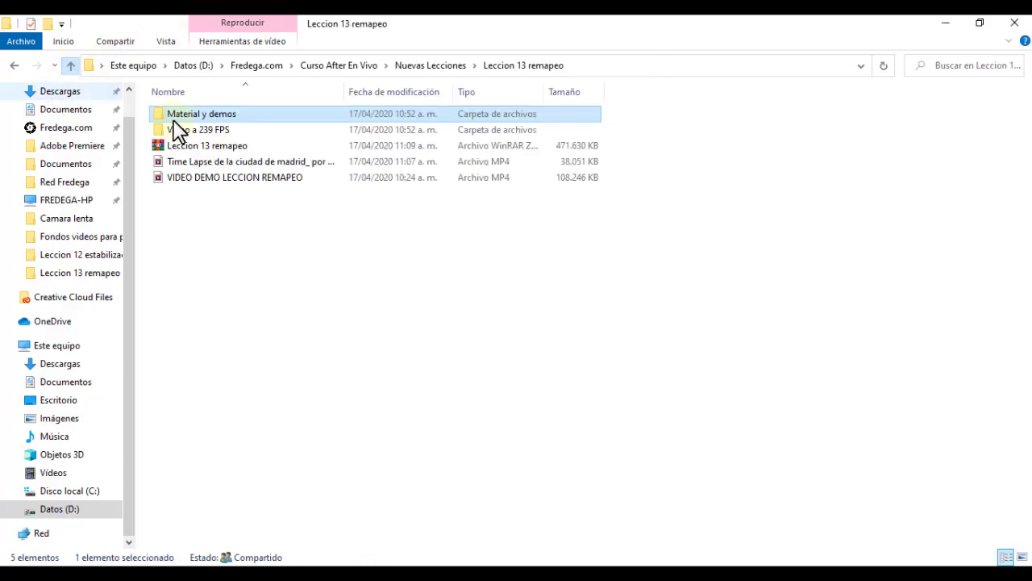
double_click(217, 131)
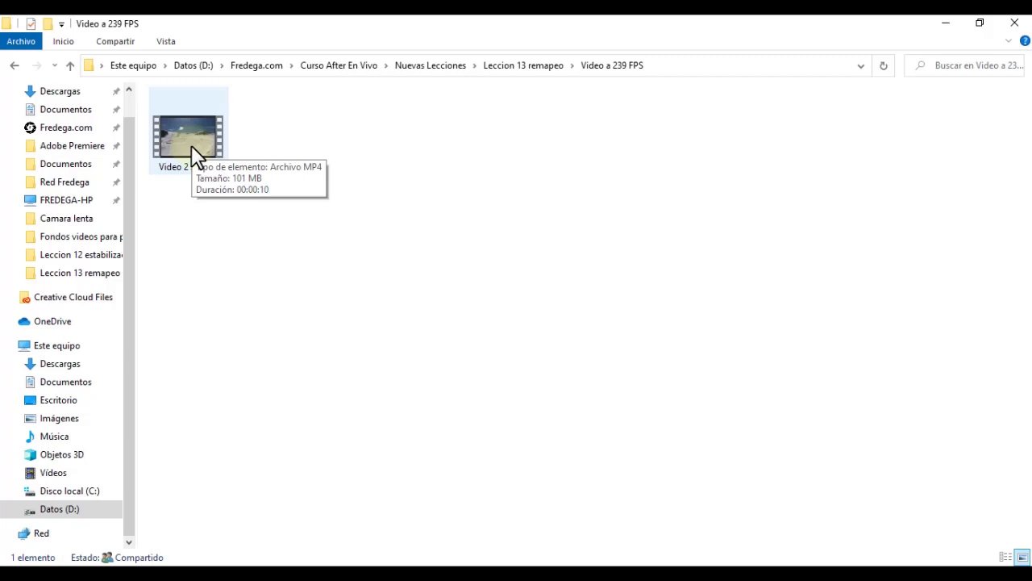
left_click(71, 66)
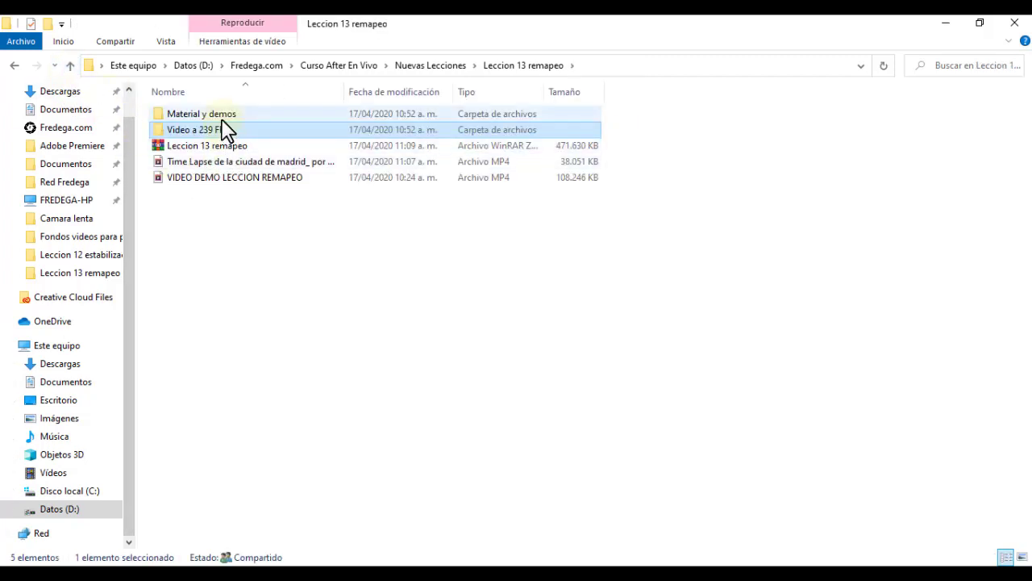
double_click(223, 119)
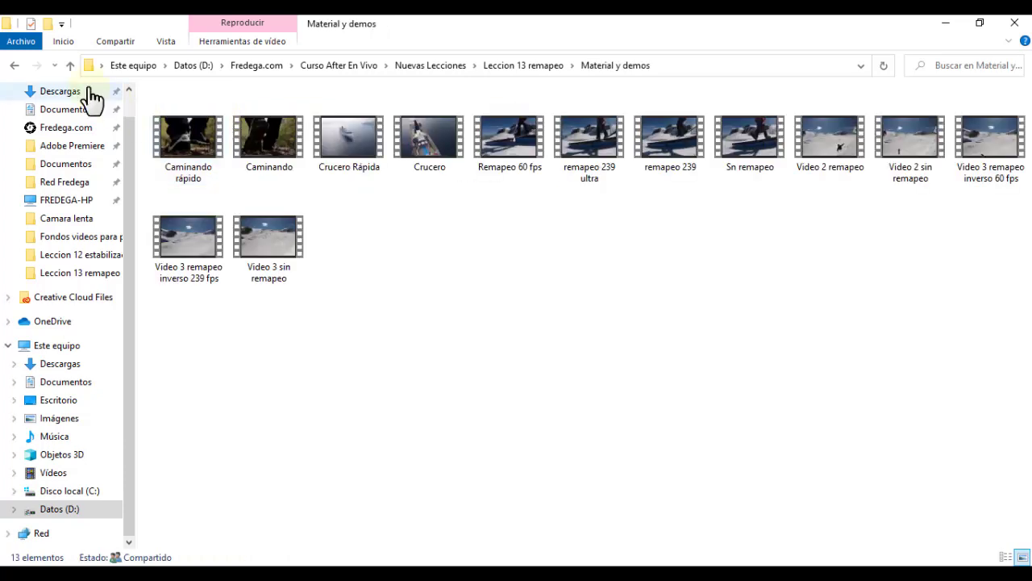
left_click(70, 66)
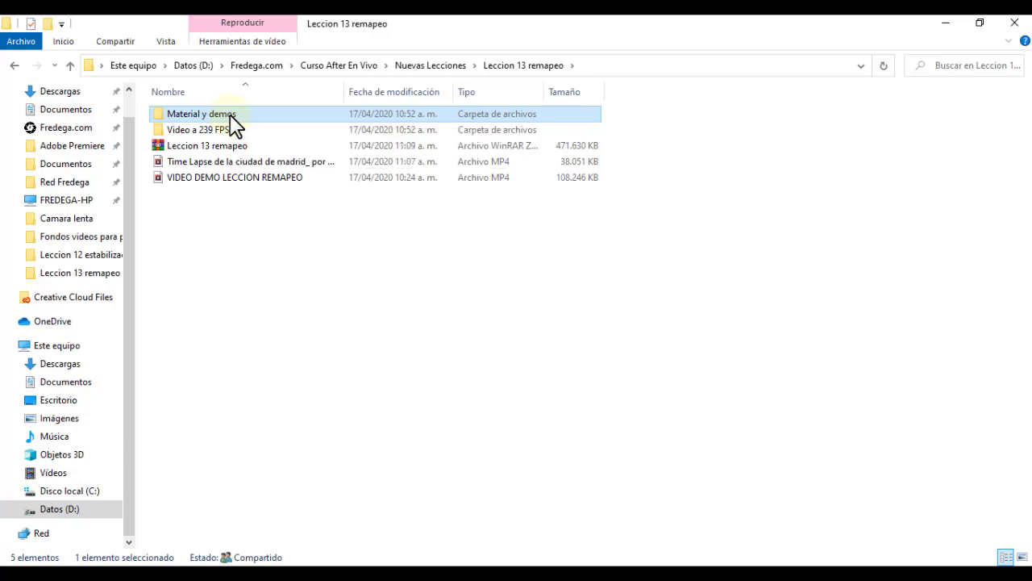
double_click(231, 120)
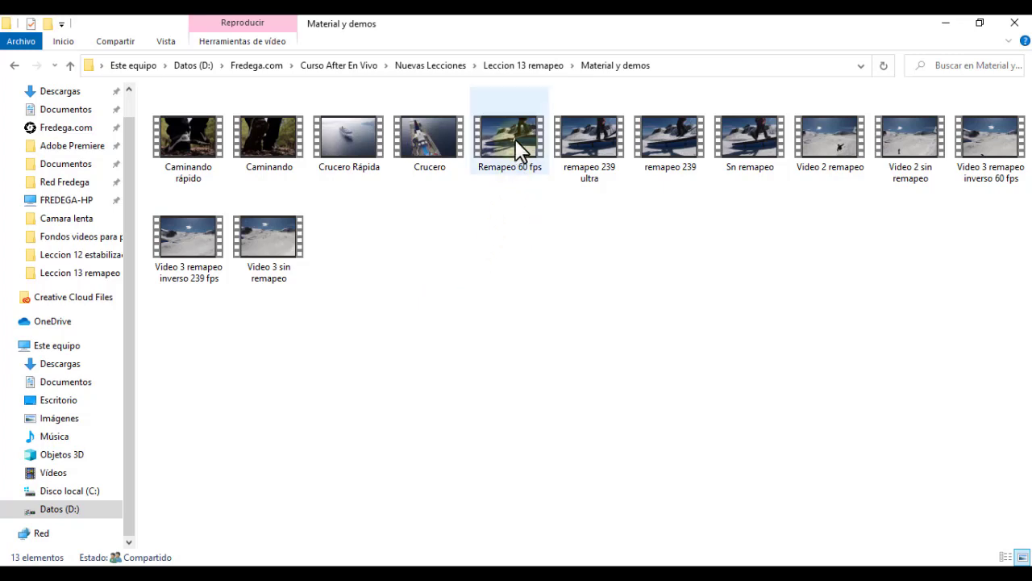
Play the remapeo 239 ultra clip briefly and close it
left_click(602, 136)
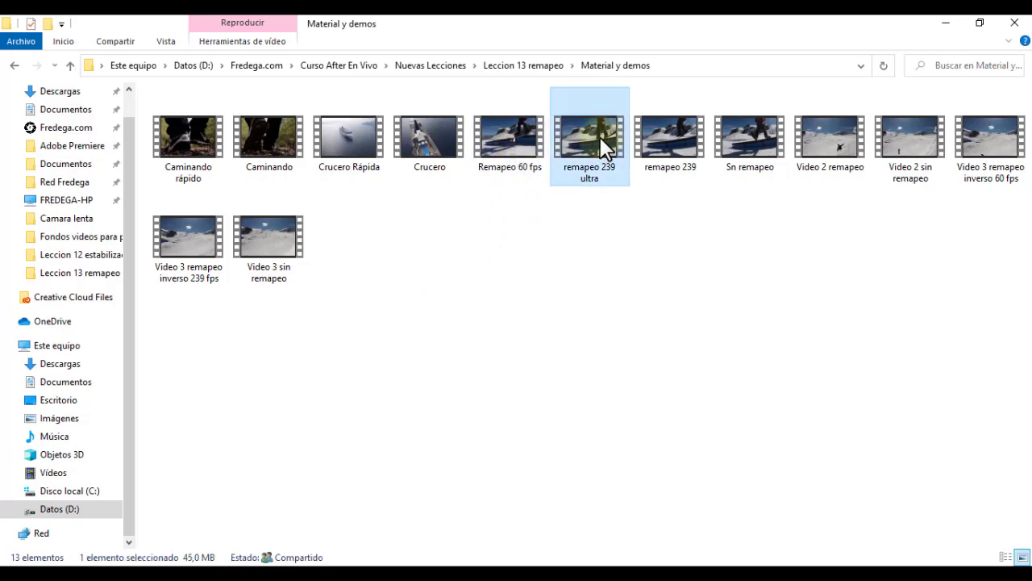
double_click(600, 139)
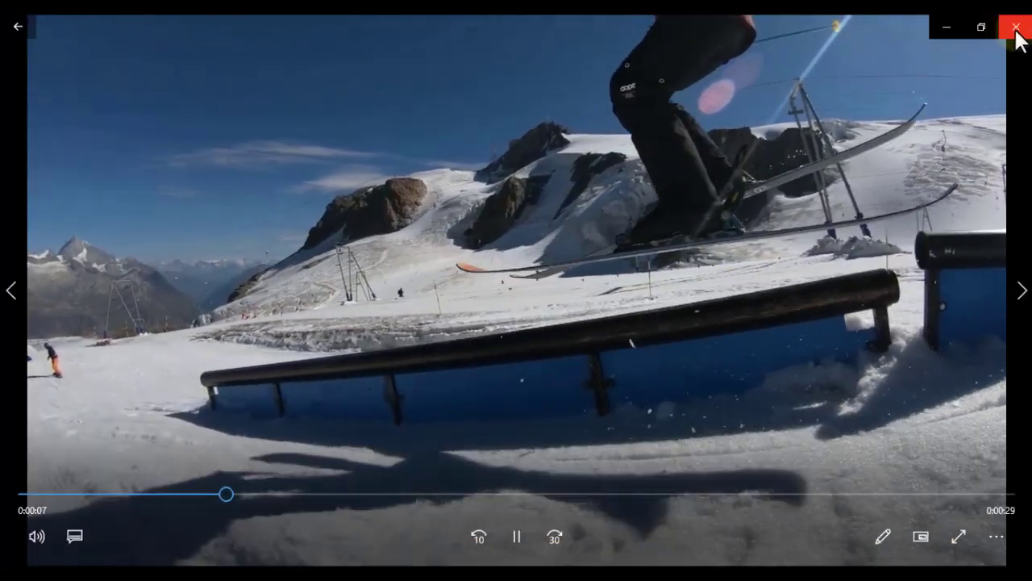
left_click(1014, 30)
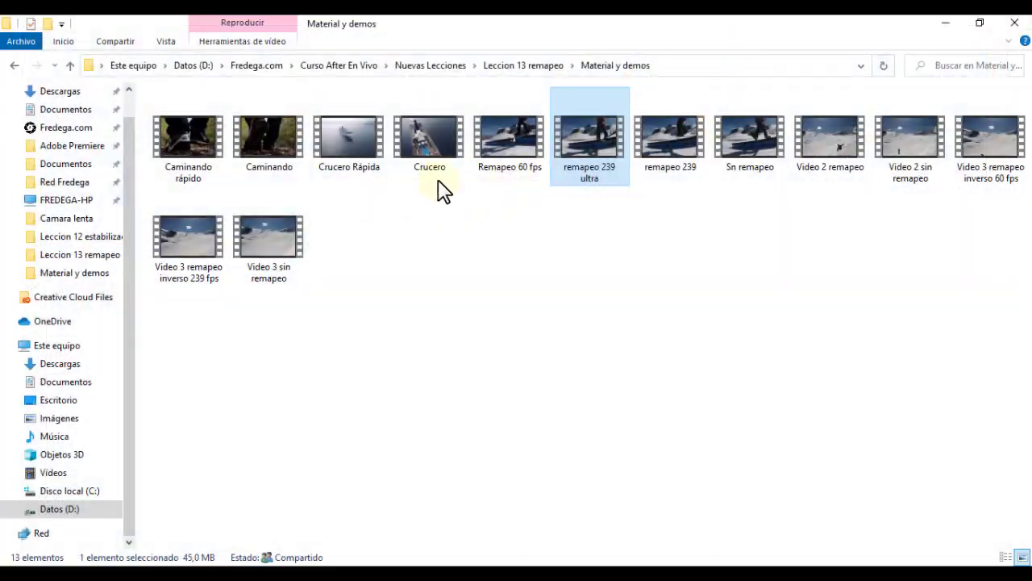
Watch the Remapeo 60 fps clip, exit full screen and close the player
double_click(516, 149)
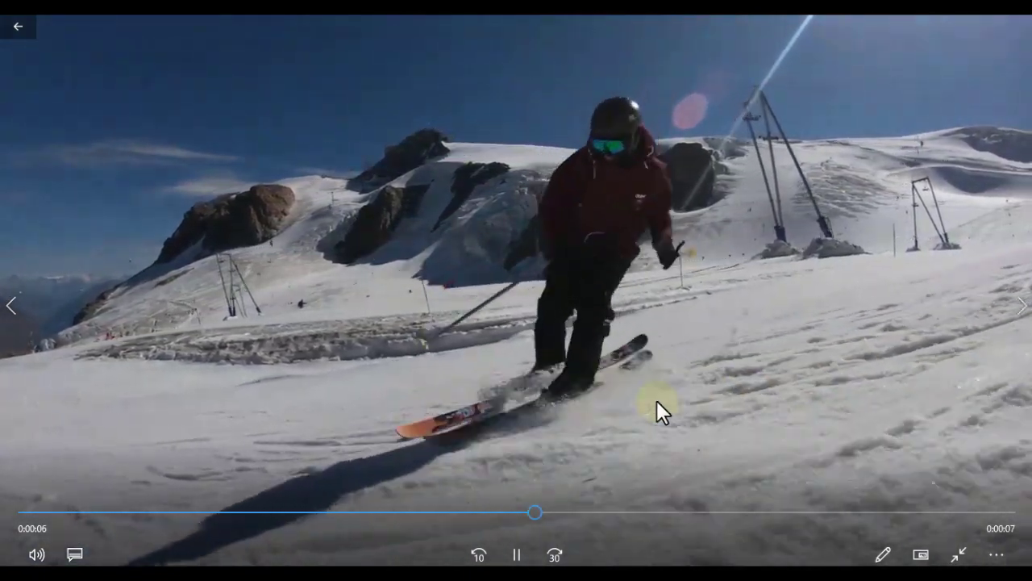
key("Escape")
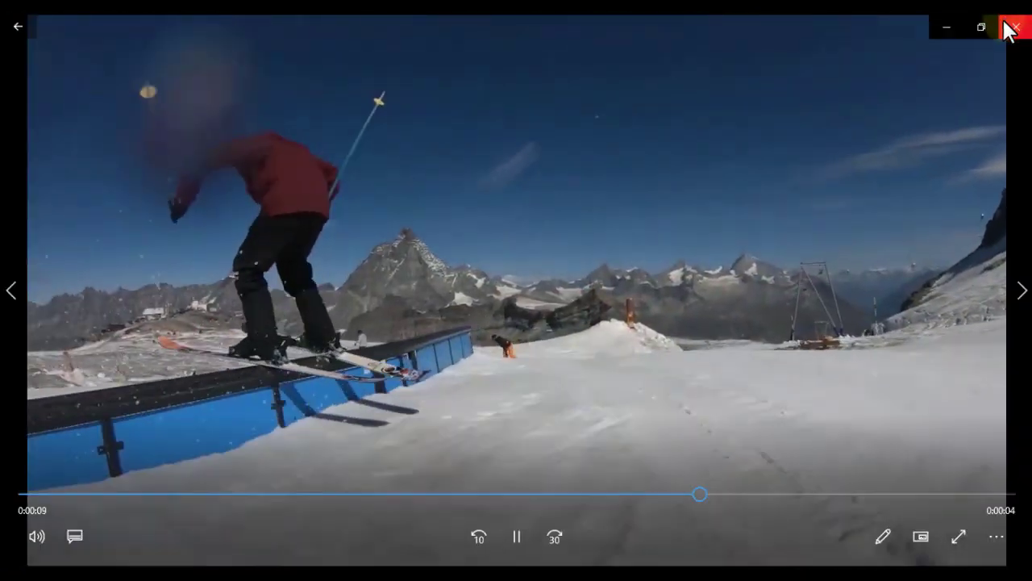
left_click(1008, 26)
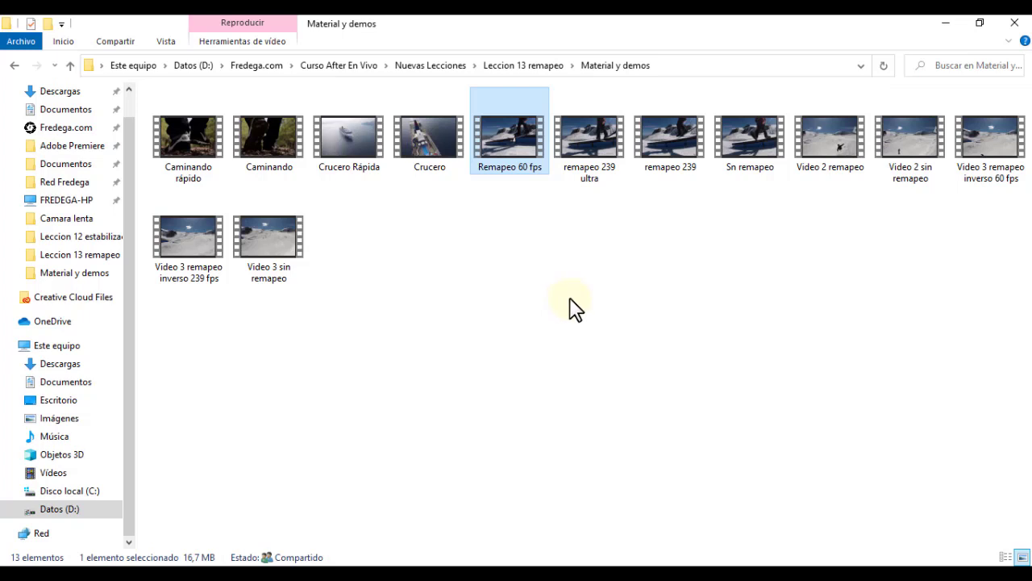
right_click(569, 297)
left_click(621, 358)
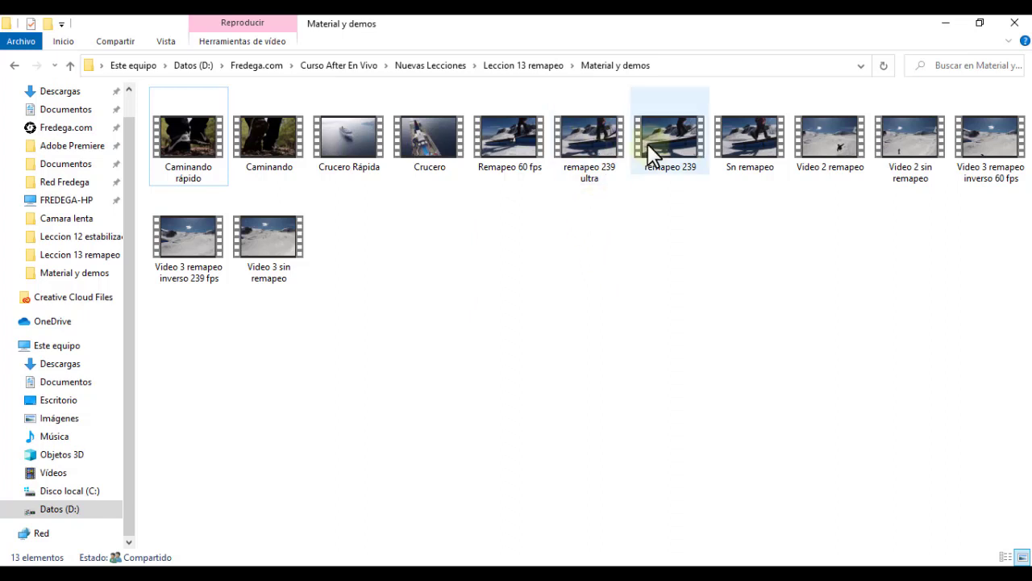
mouse_move(670, 156)
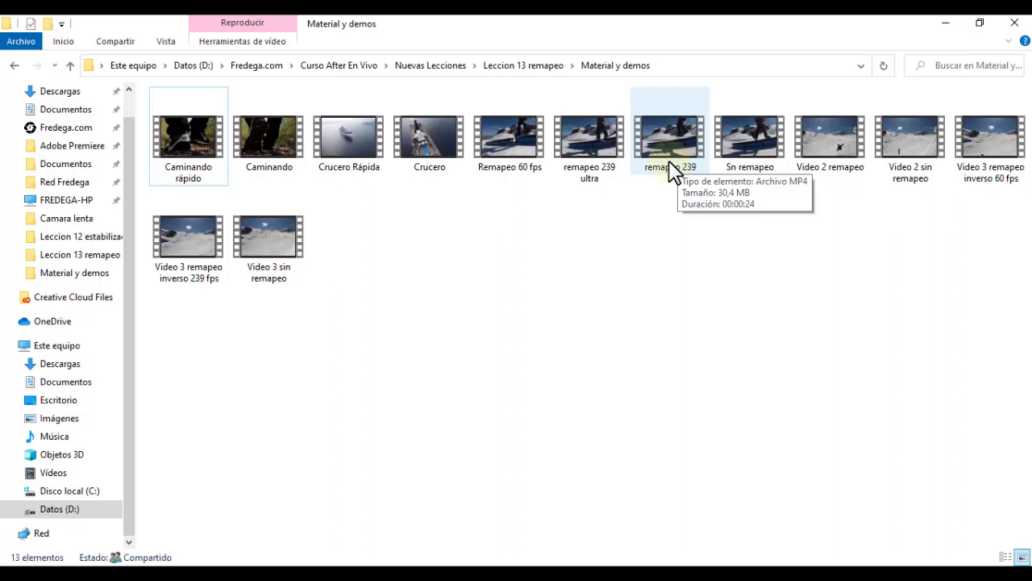
mouse_move(1004, 196)
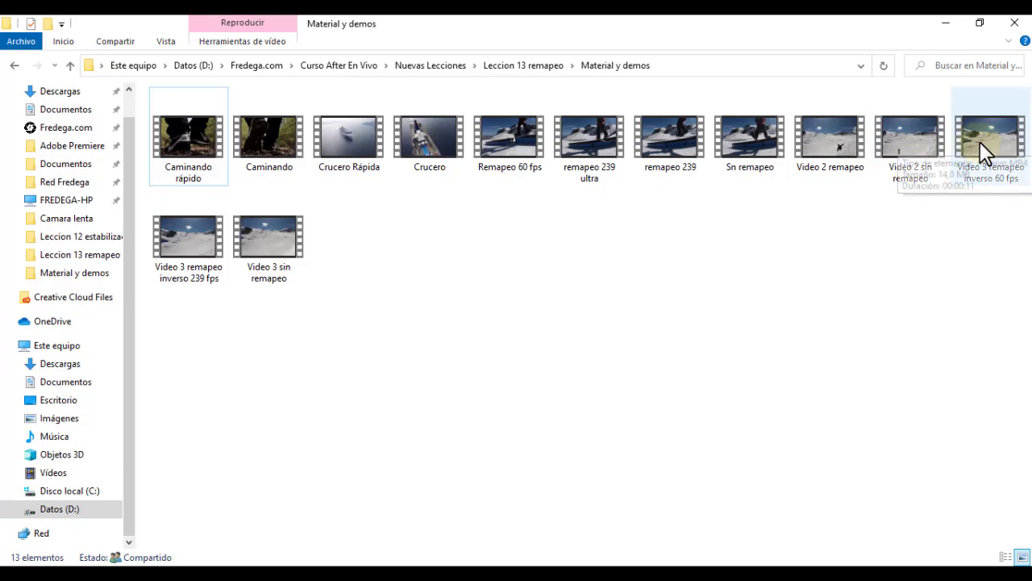
left_click(1000, 148)
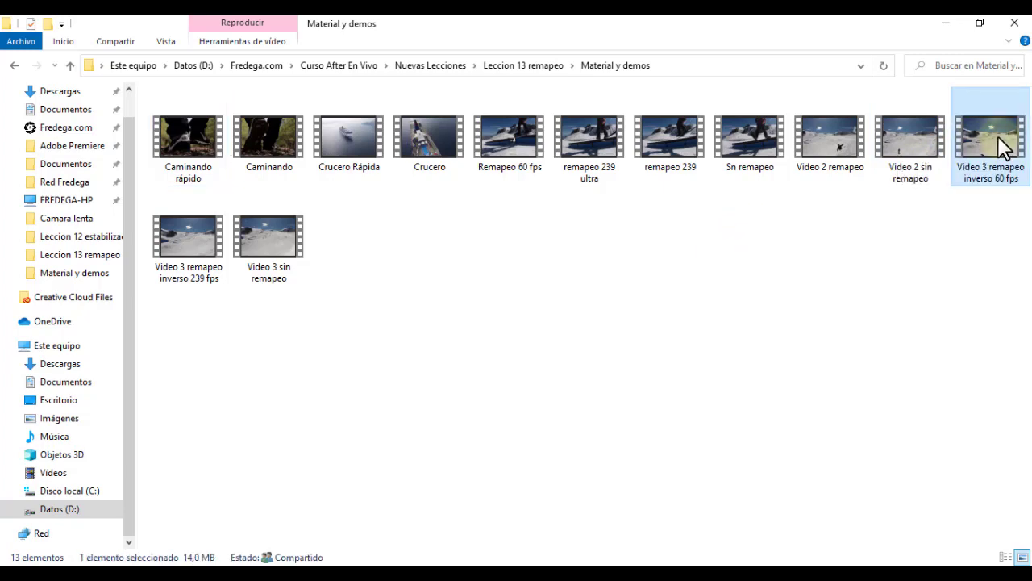
left_click(196, 235)
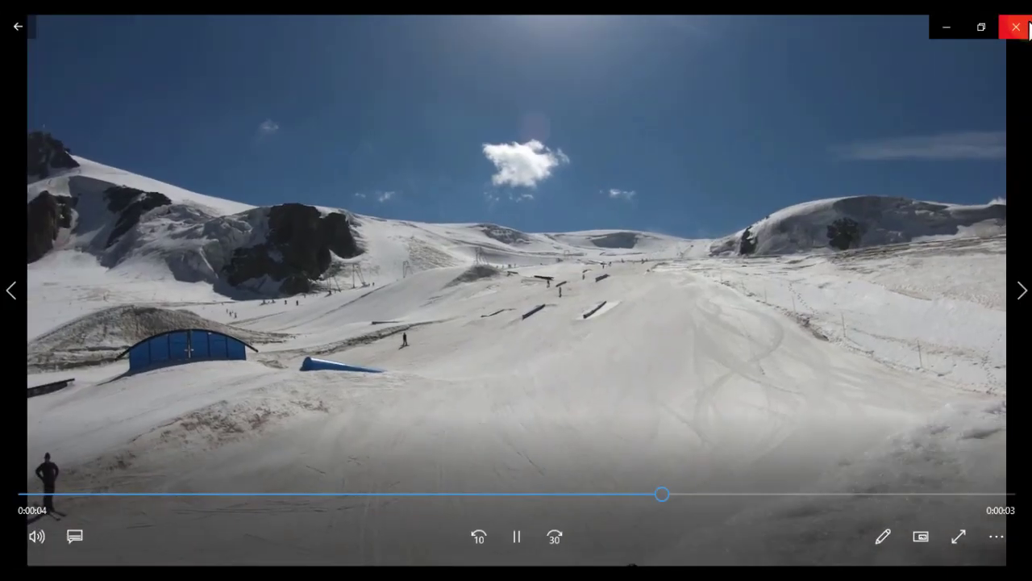
left_click(1016, 27)
double_click(989, 147)
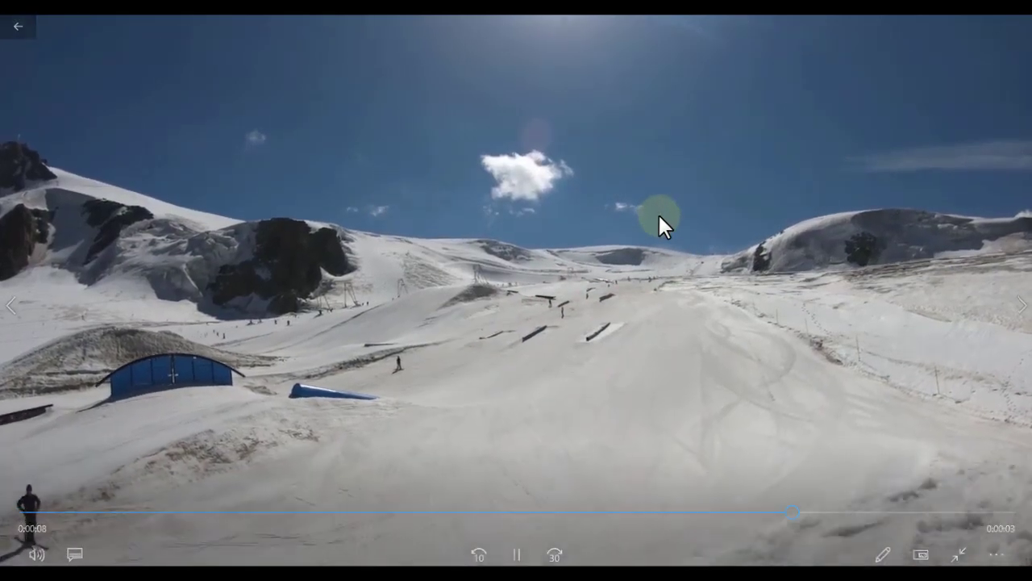
left_click(1014, 31)
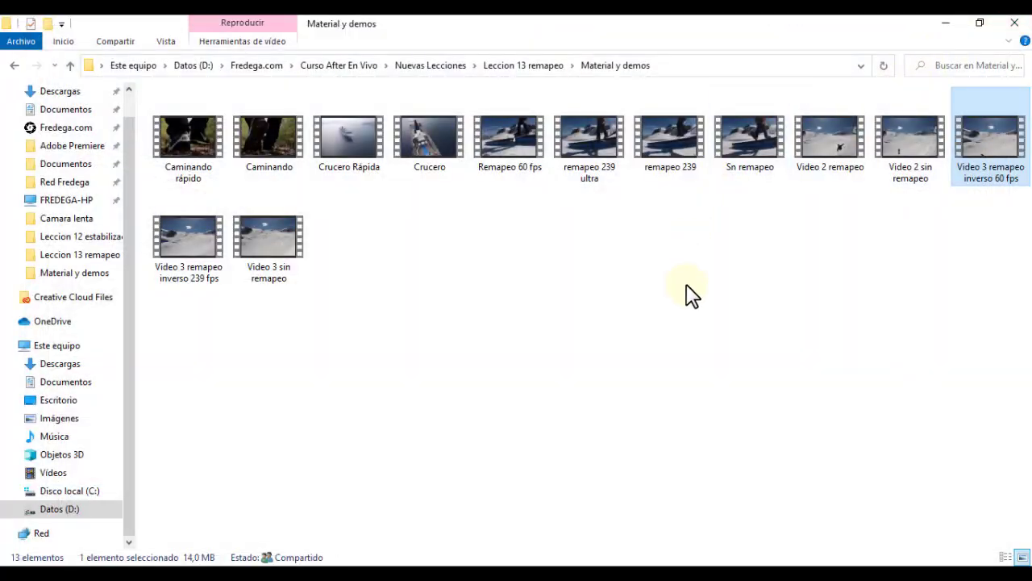
left_click(676, 347)
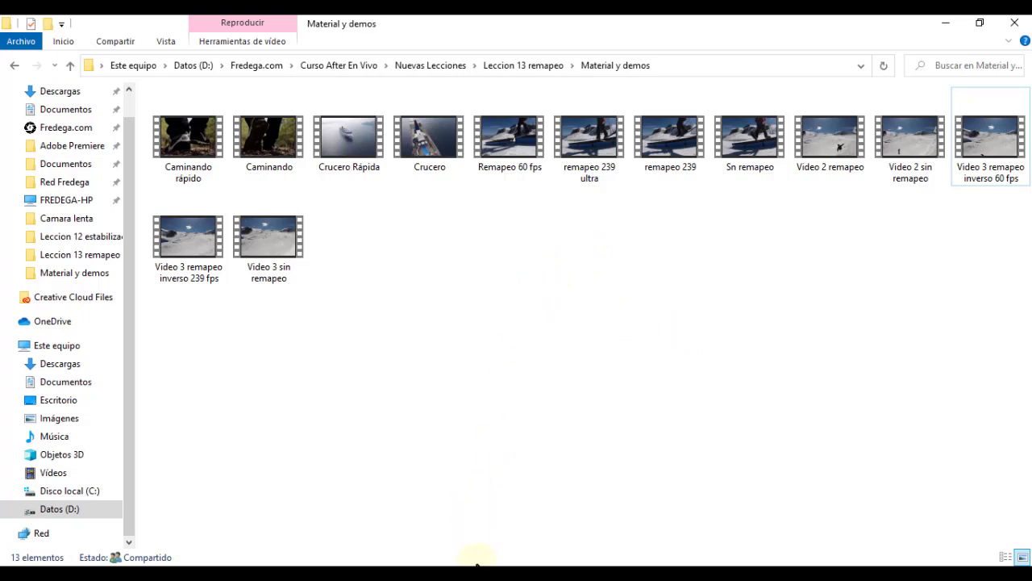
In After Effects, inspect the Crucero, Video 2 and Video 3 sin remapeo clips in the Project panel
mouse_move(473, 561)
left_click(476, 565)
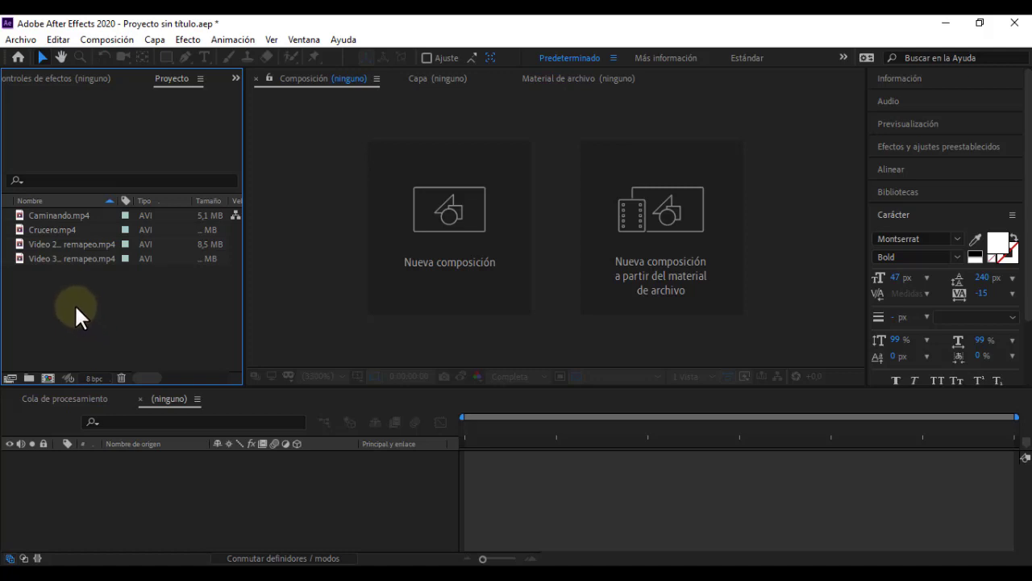
left_click(66, 225)
left_click(64, 243)
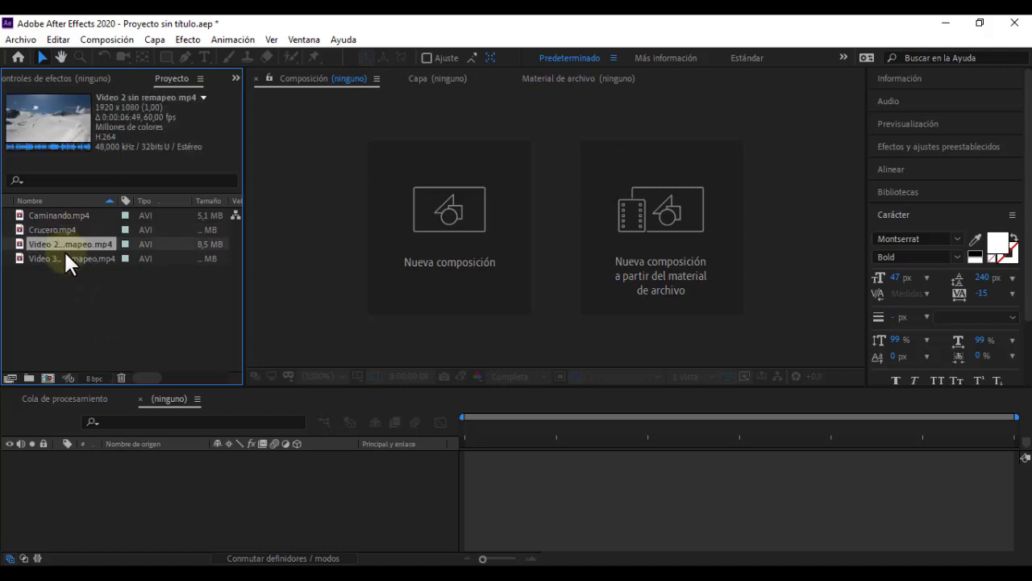
left_click(63, 259)
left_click(76, 311)
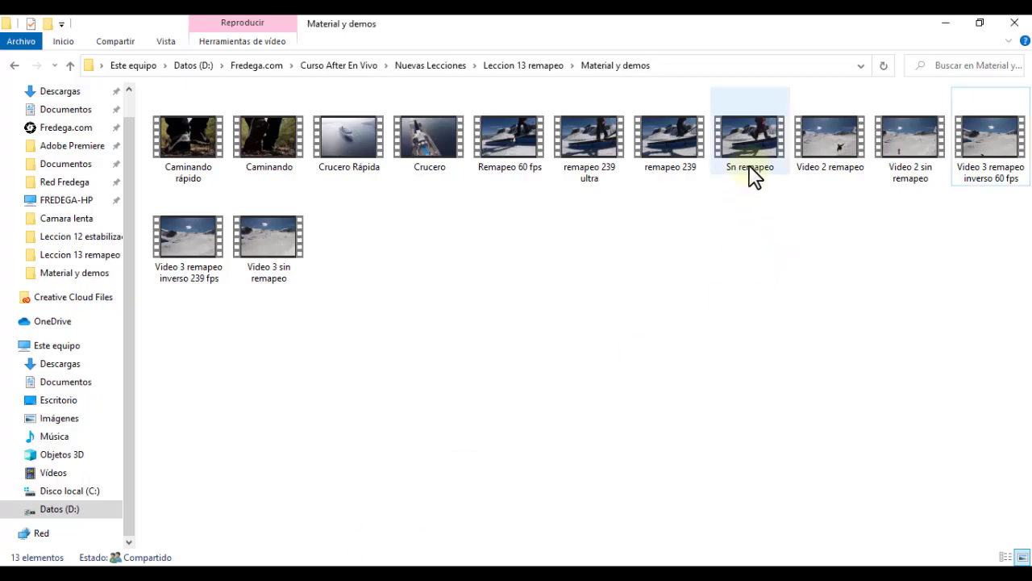
Drag Sn remapeo.mp4 from Explorer into the After Effects Project panel and open its context menu
left_click(748, 165)
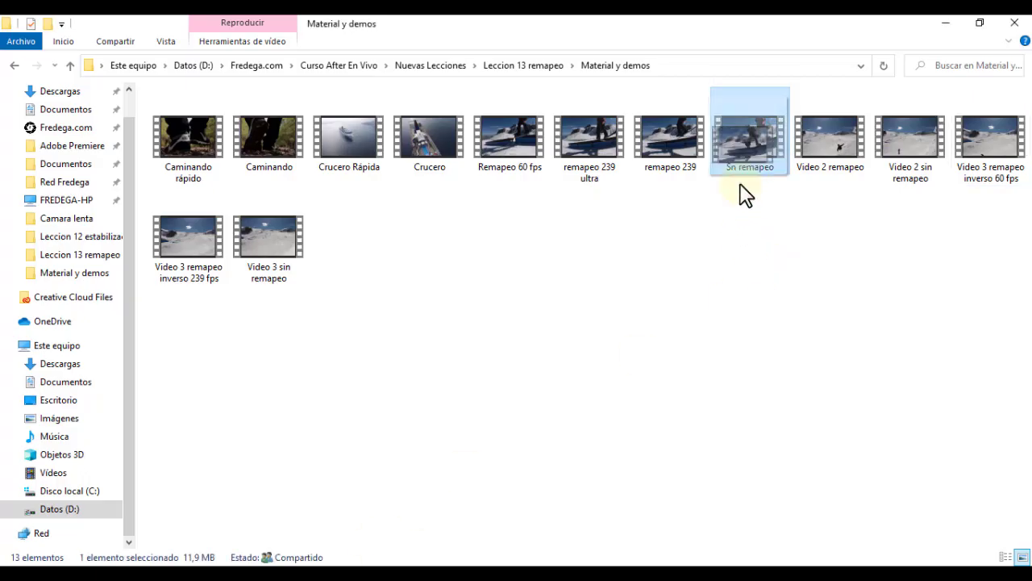
left_click_drag(743, 193, 473, 576)
left_click_drag(362, 490, 103, 296)
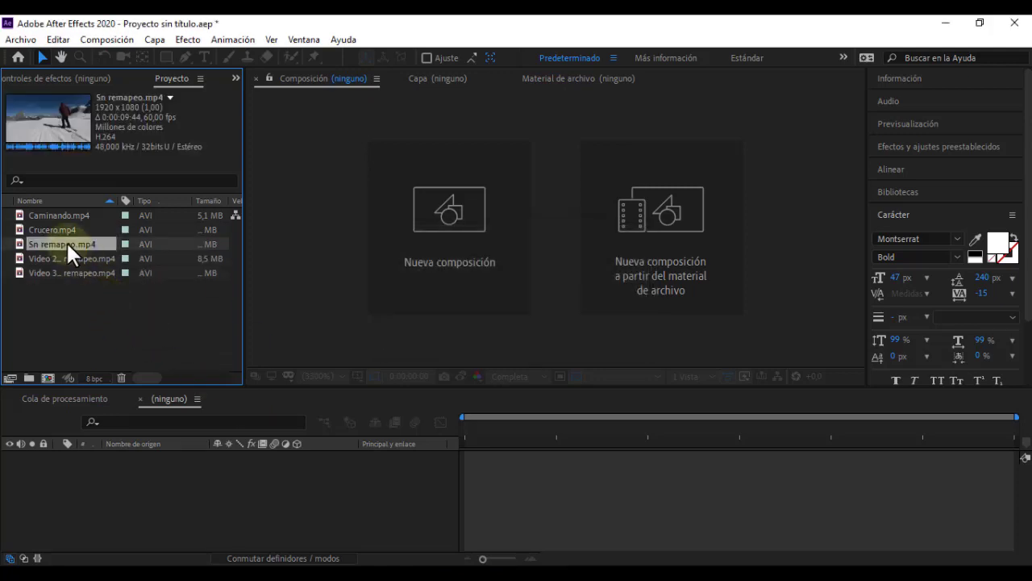
right_click(68, 250)
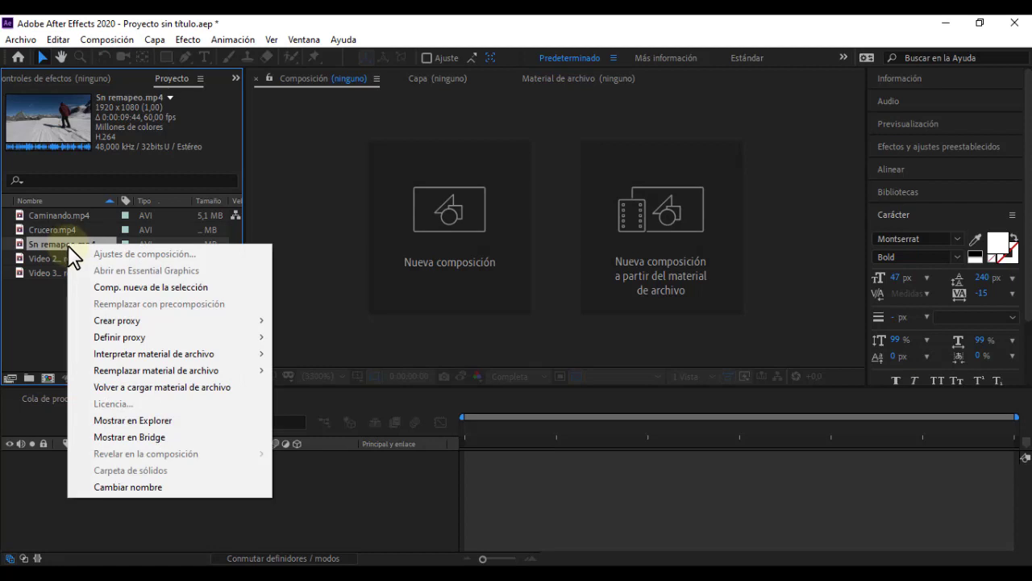
Make a new Sn remapeo composition from the clip and scrub its opening frames around 0:00:00:17
left_click(157, 287)
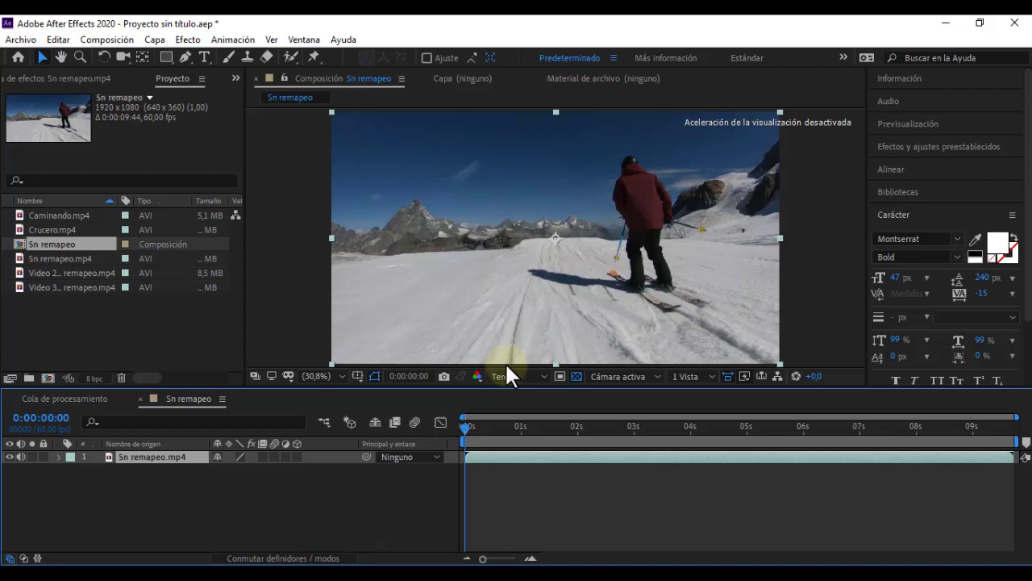
left_click_drag(463, 429, 480, 432)
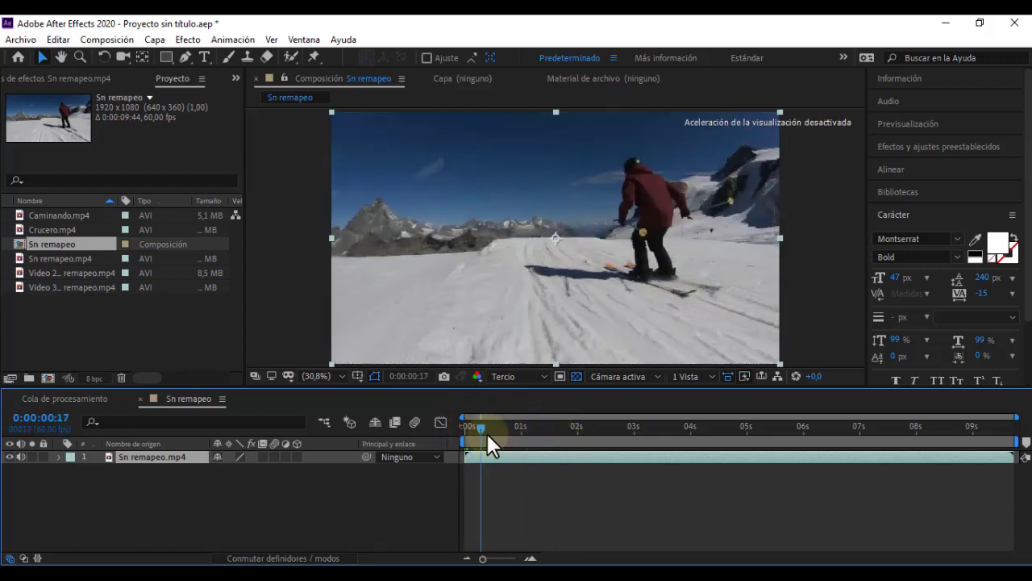
left_click_drag(478, 425, 468, 428)
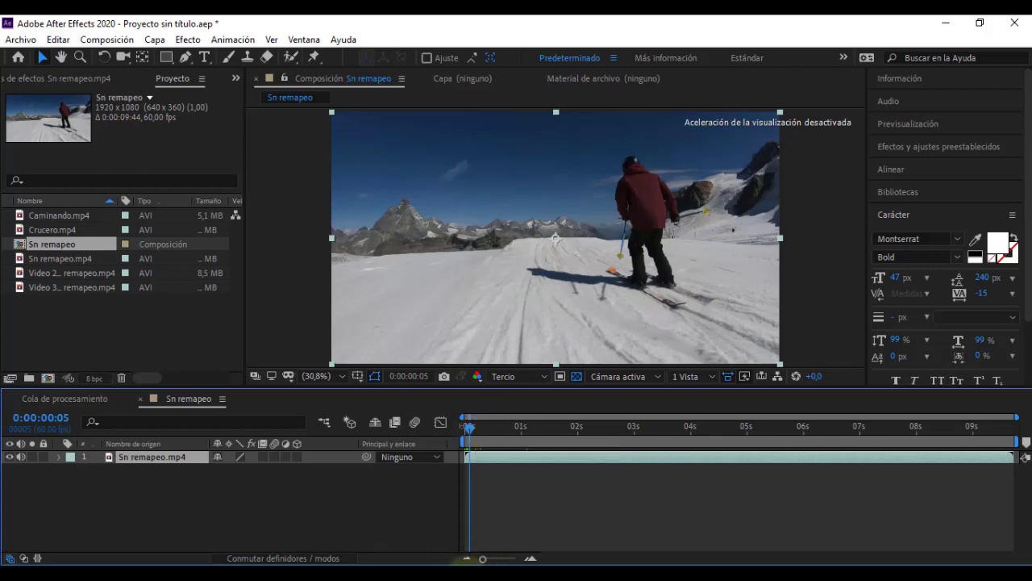
left_click(365, 564)
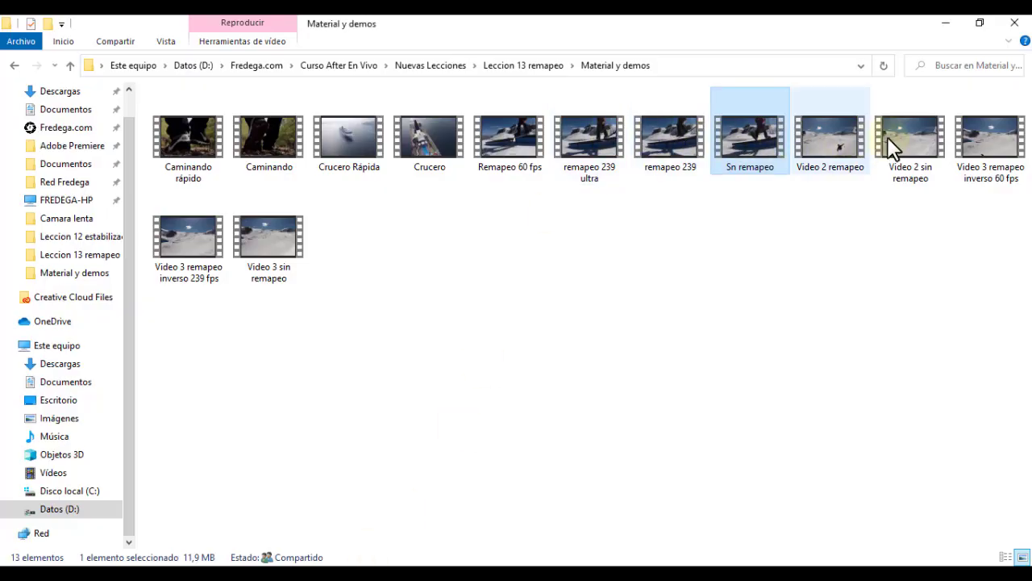
Preview the Video 3 remapeo inverso 239 fps and remapeo 239 ultra demos, then minimize the player
double_click(173, 245)
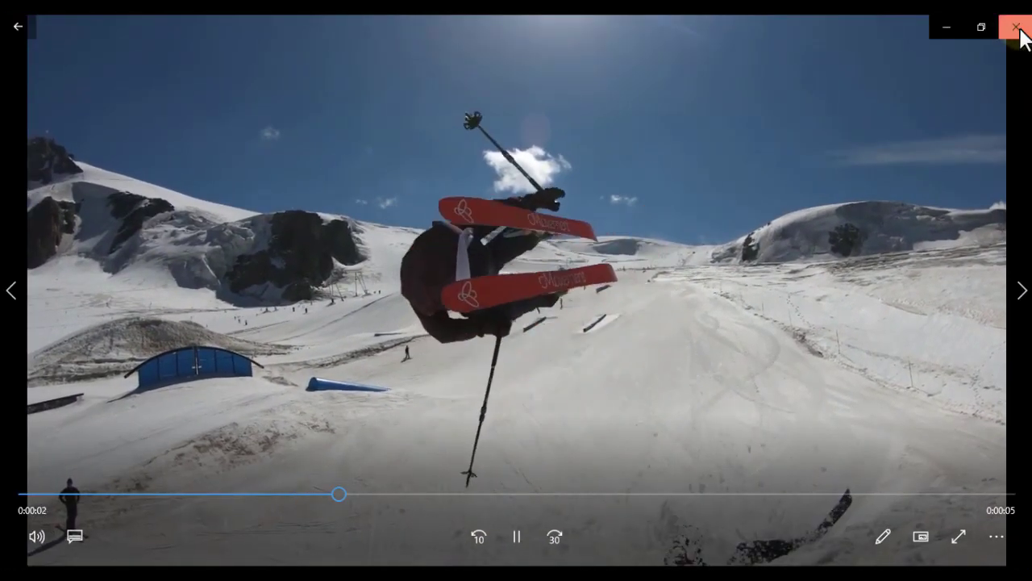
left_click(1016, 32)
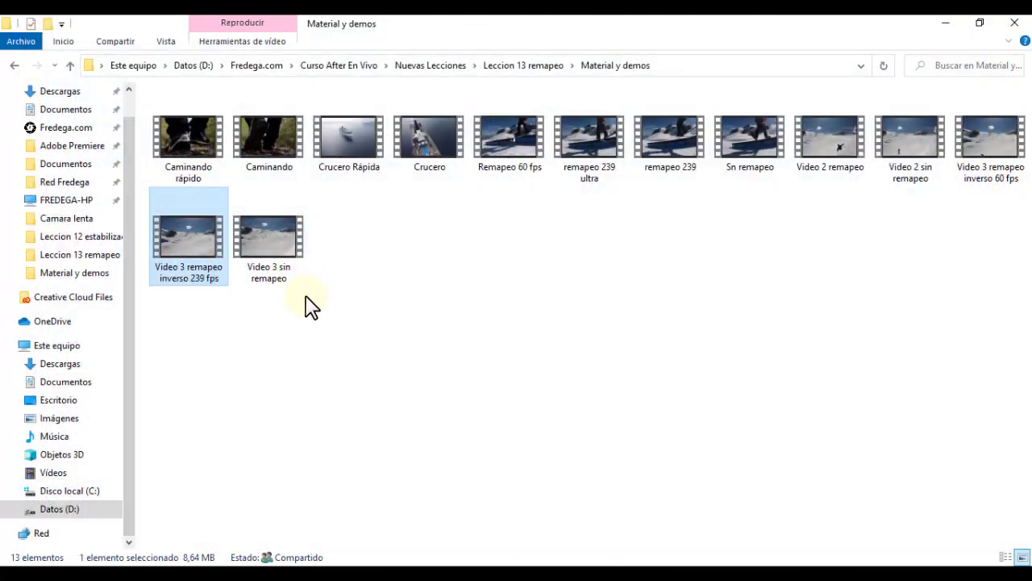
left_click(599, 141)
double_click(597, 141)
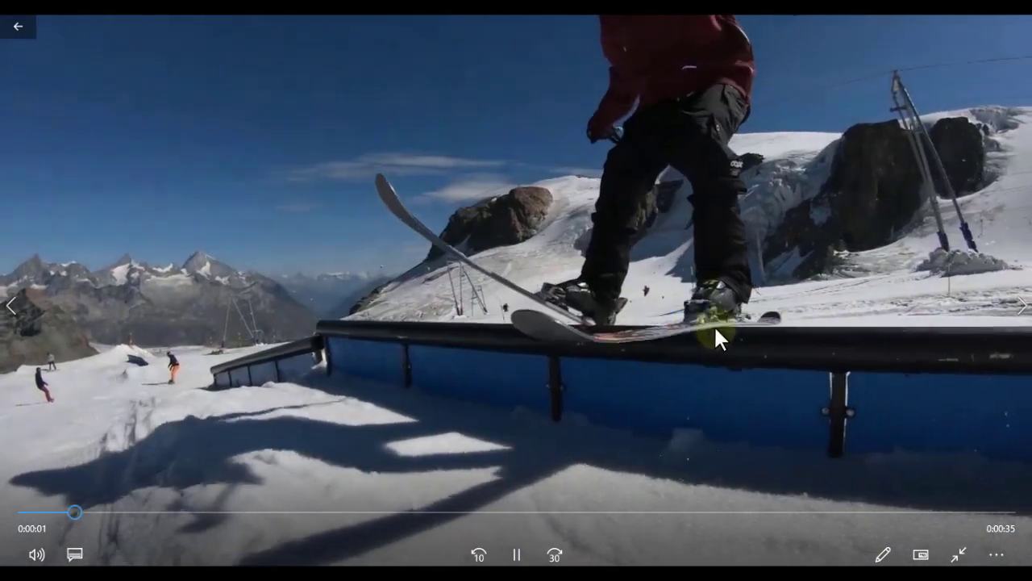
double_click(717, 273)
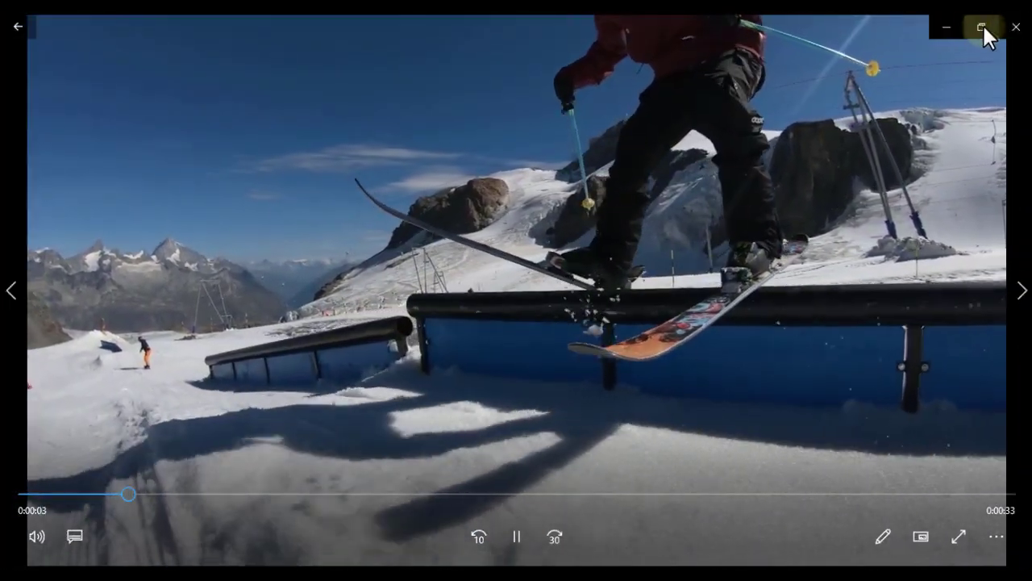
left_click(517, 537)
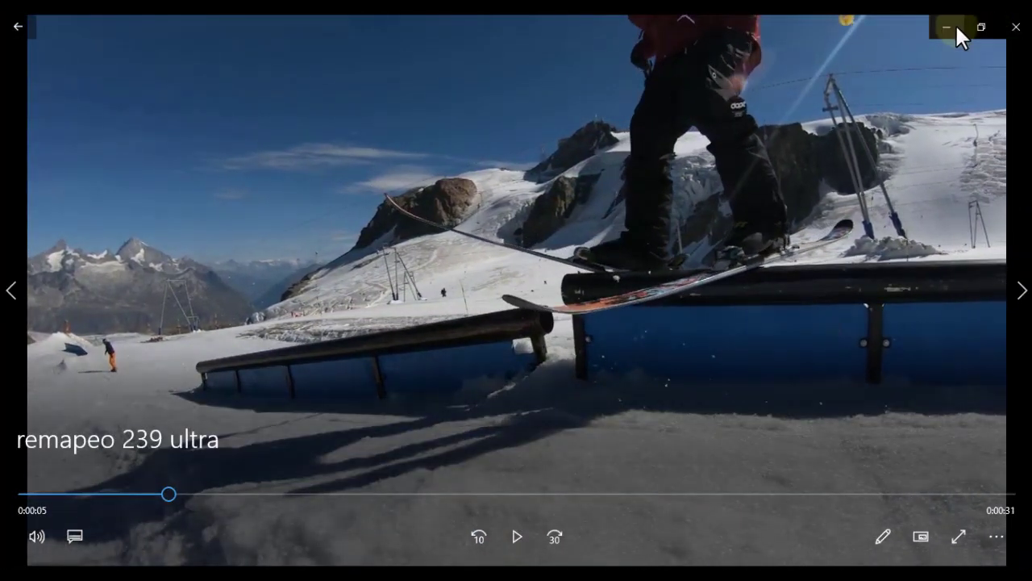
left_click(956, 26)
key("alt+Tab")
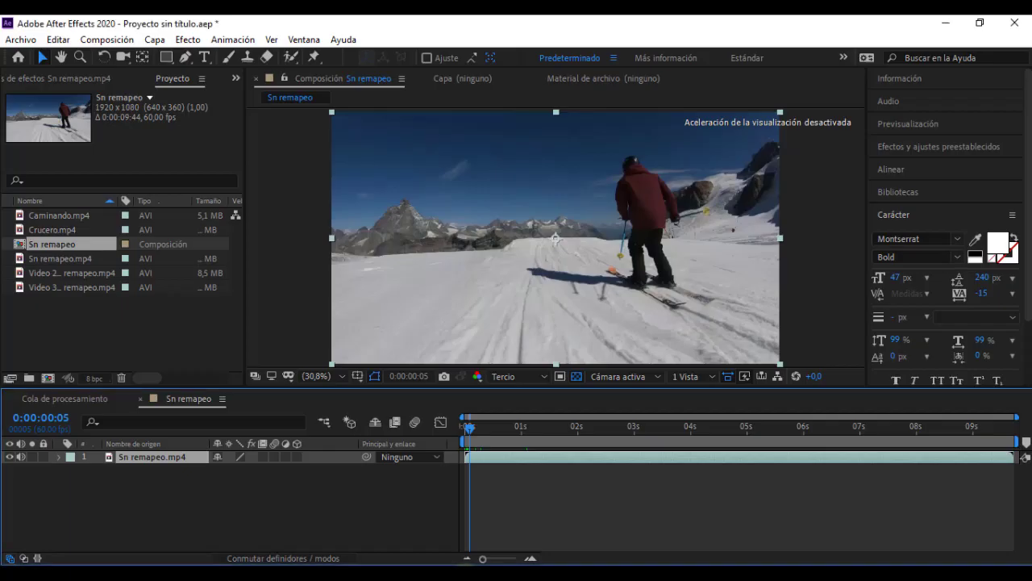
left_click_drag(468, 426, 537, 425)
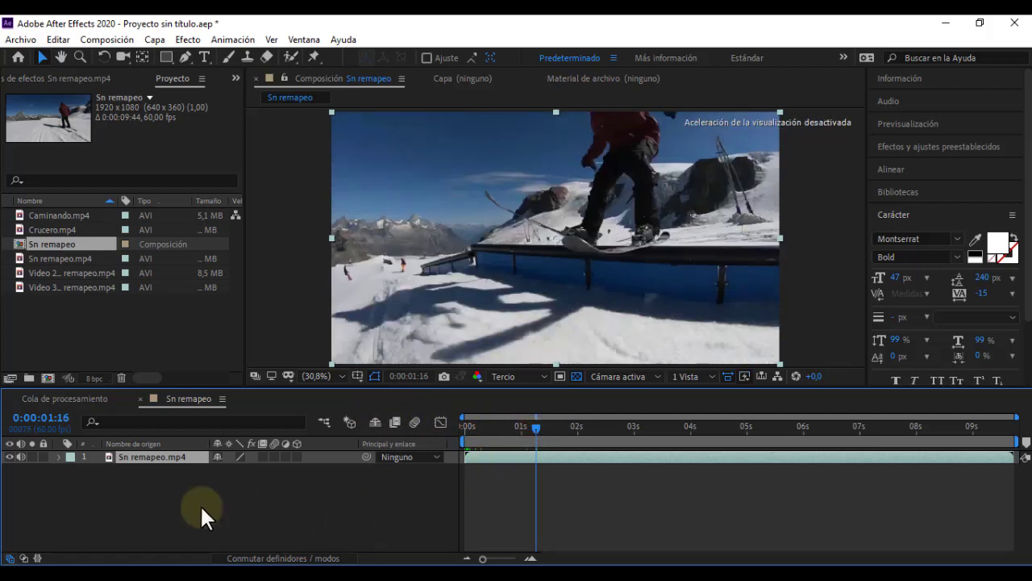
right_click(163, 461)
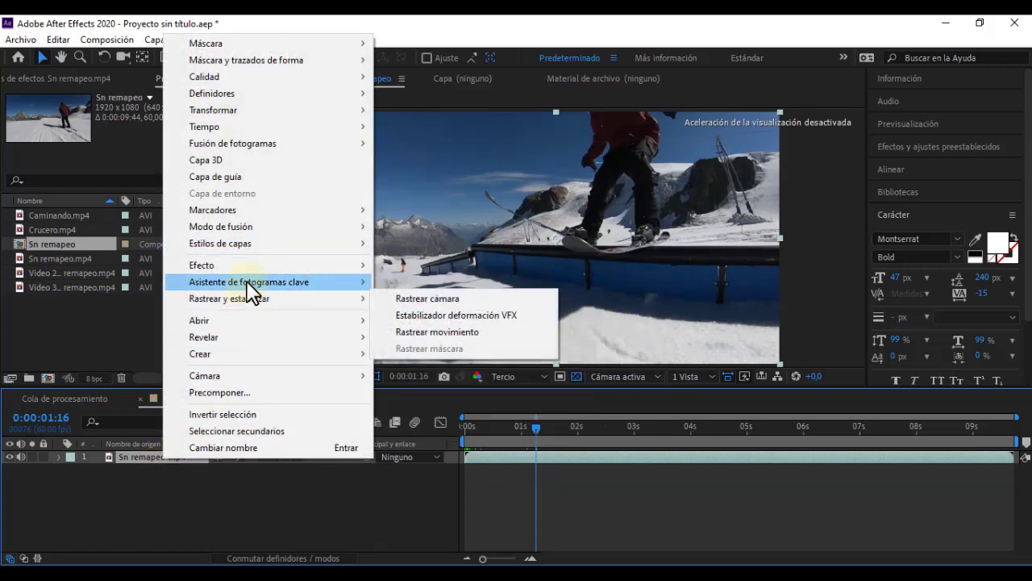
mouse_move(242, 123)
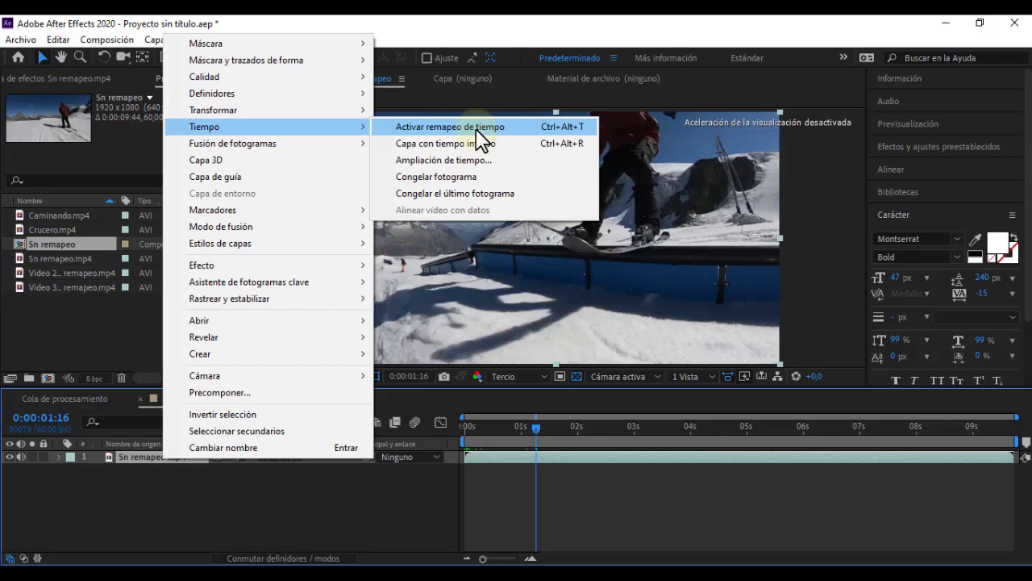
left_click(457, 161)
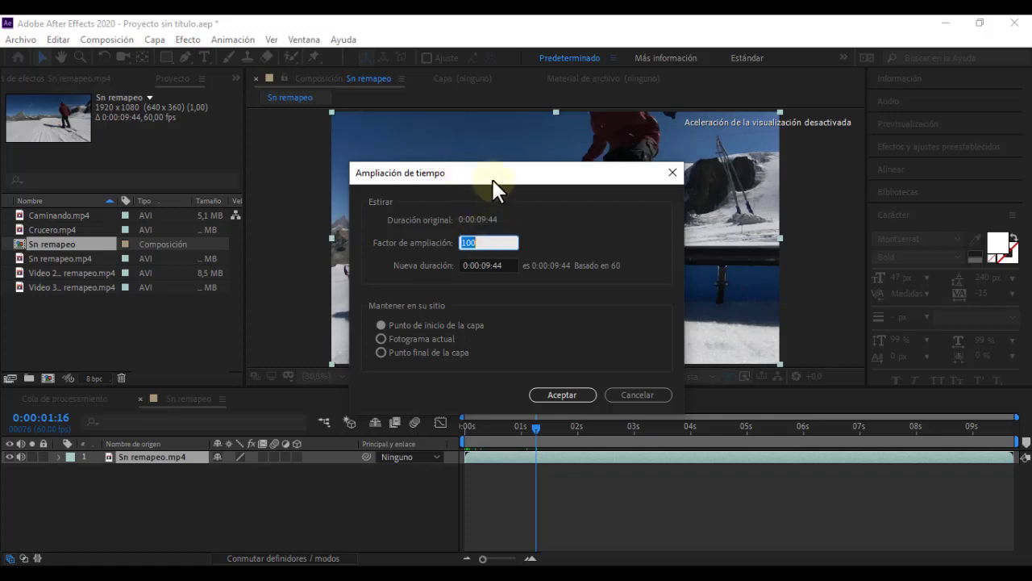
type("150")
left_click(532, 394)
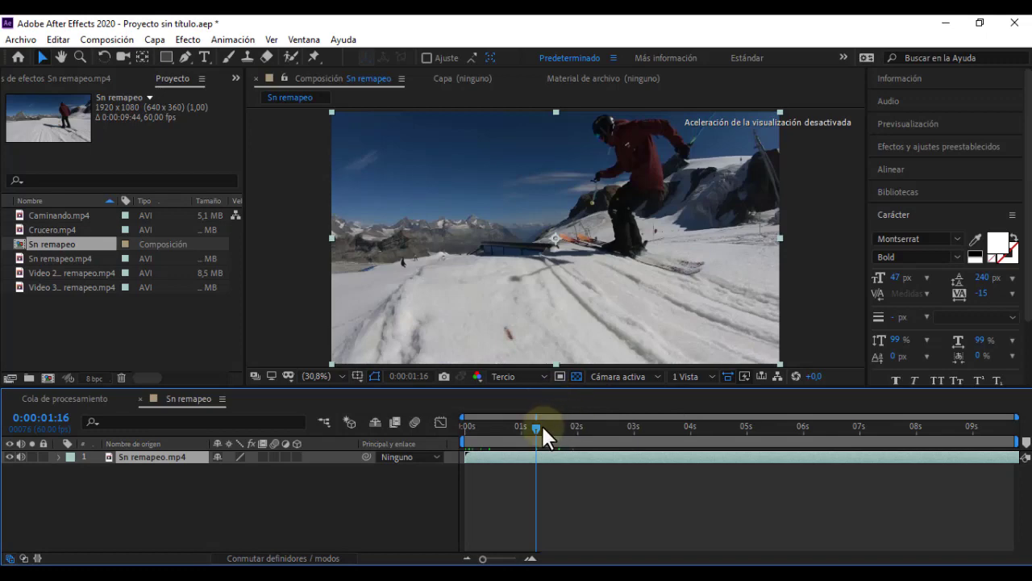
left_click_drag(542, 428, 588, 427)
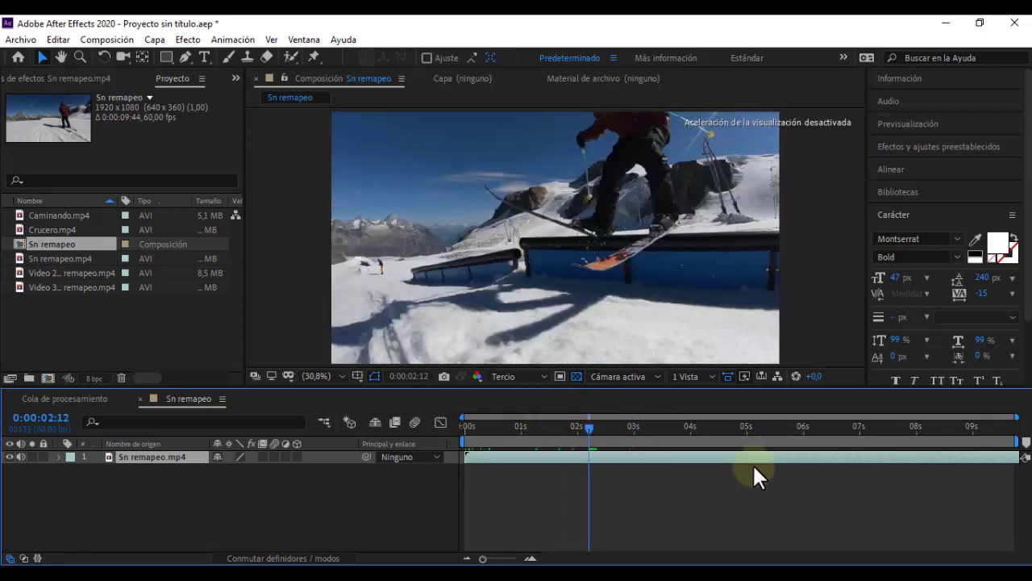
key("space")
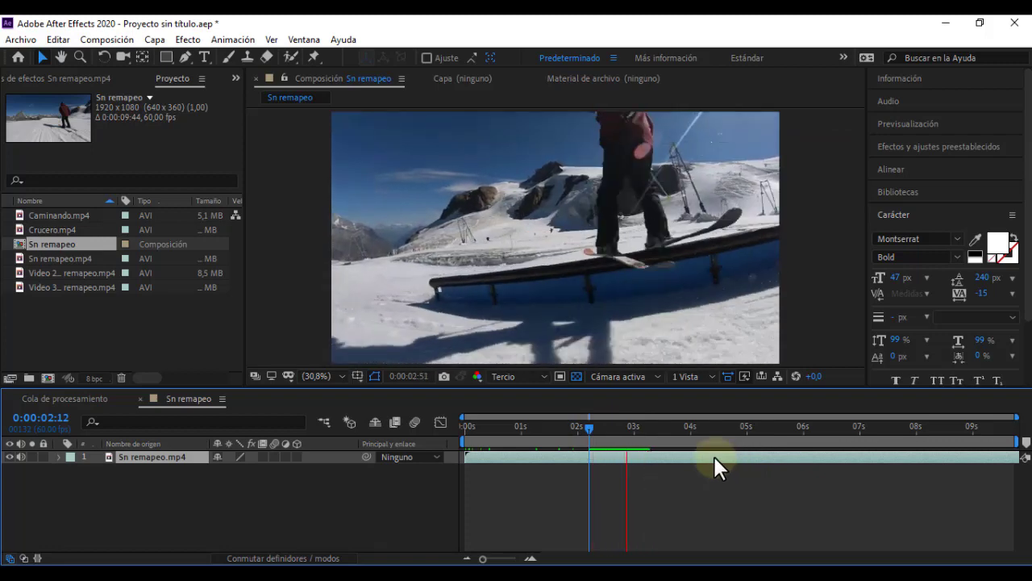
left_click(713, 454)
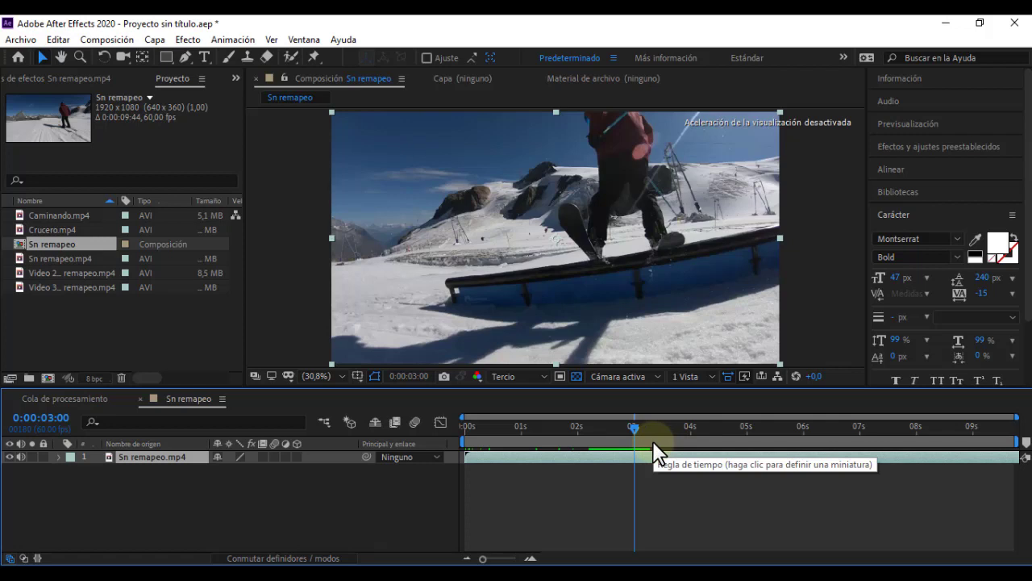
right_click(147, 455)
mouse_move(283, 127)
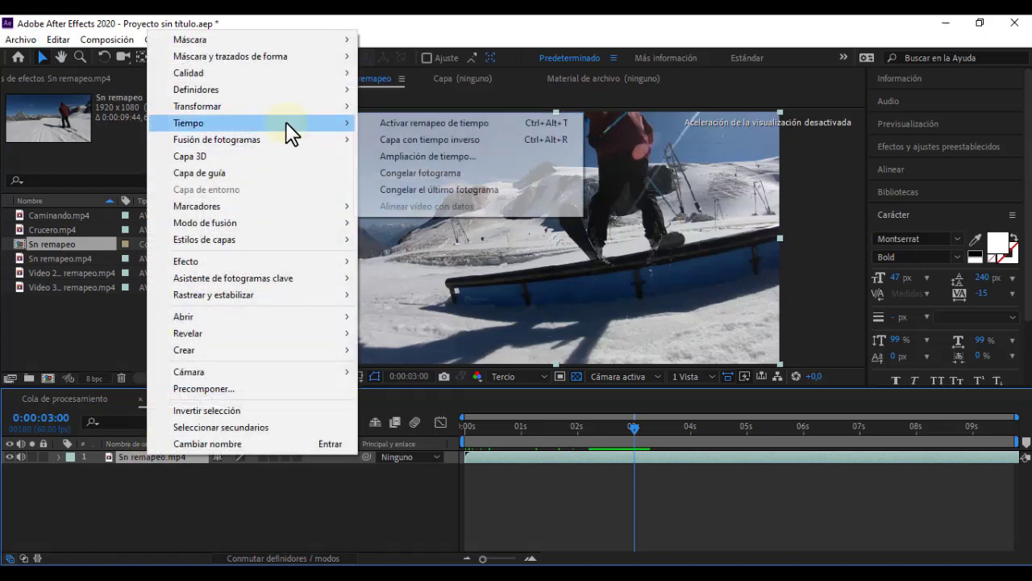
left_click(436, 158)
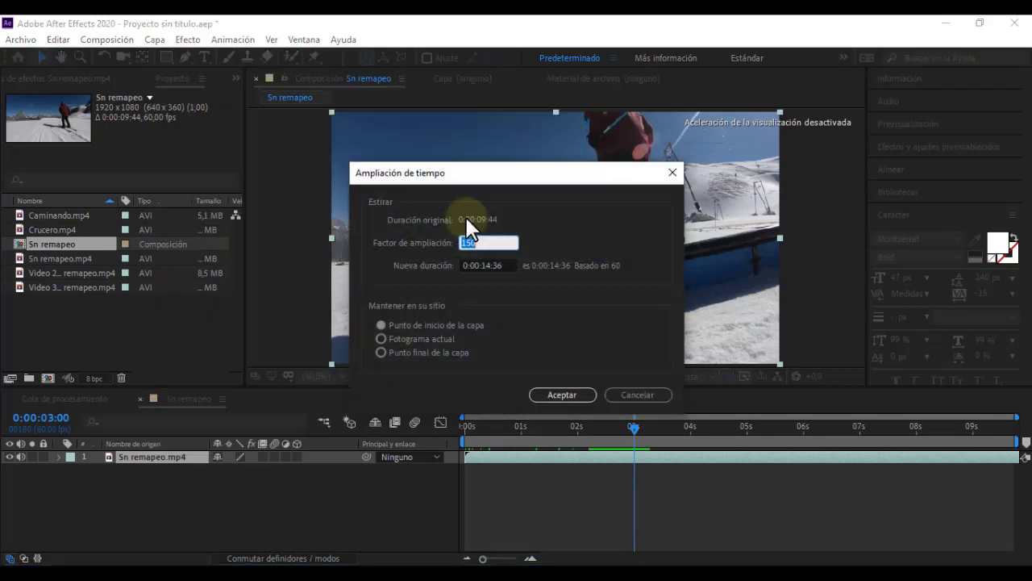
left_click(484, 244)
left_click(620, 399)
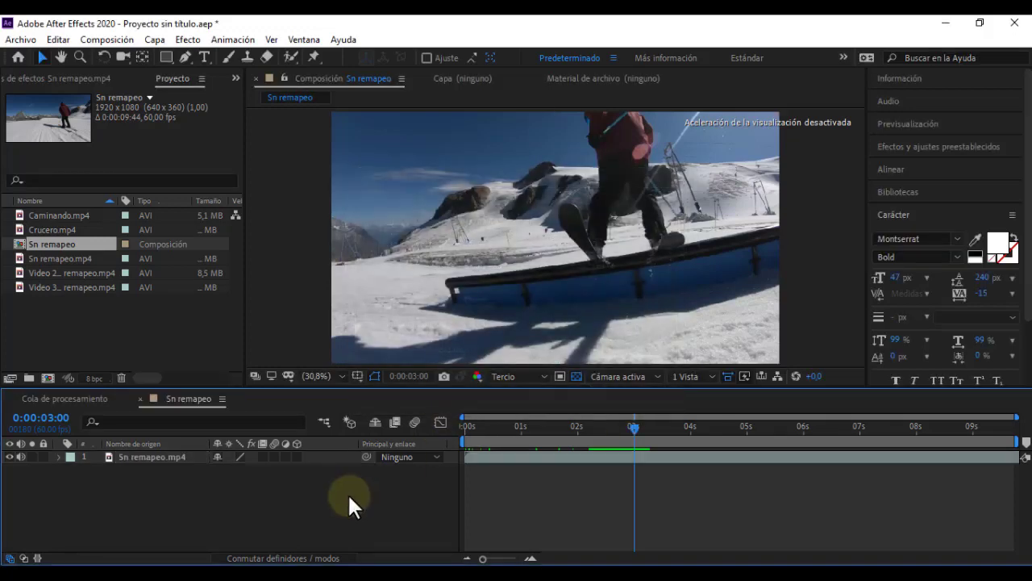
key("ctrl+z")
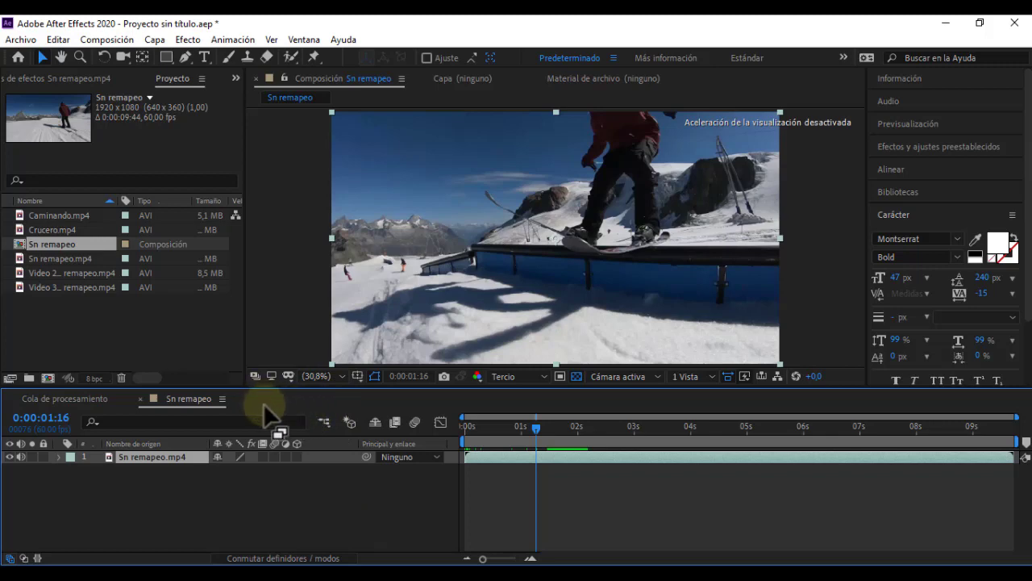
Turn on time remapping for the Sn remapeo.mp4 ski layer
right_click(177, 452)
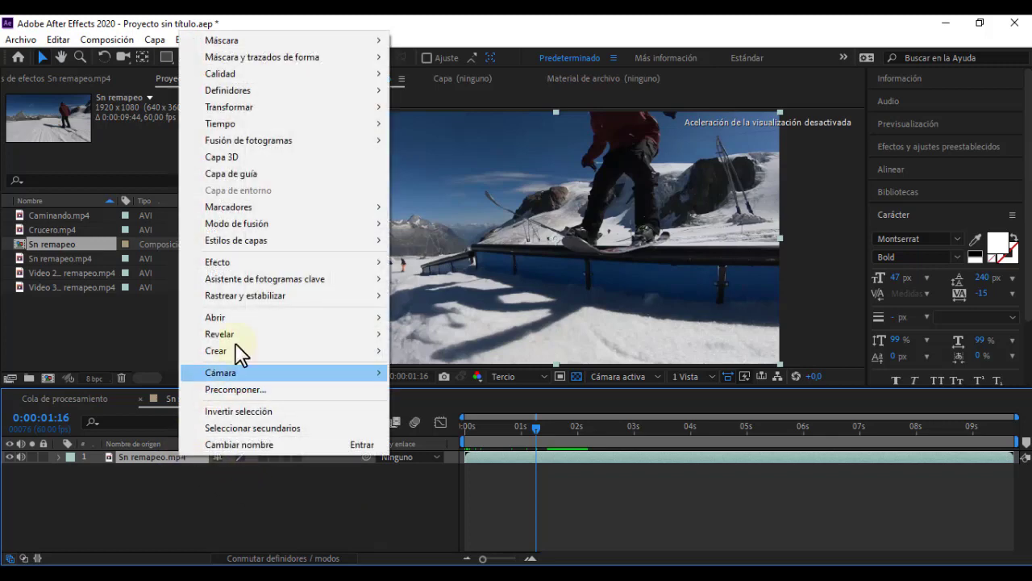
mouse_move(306, 127)
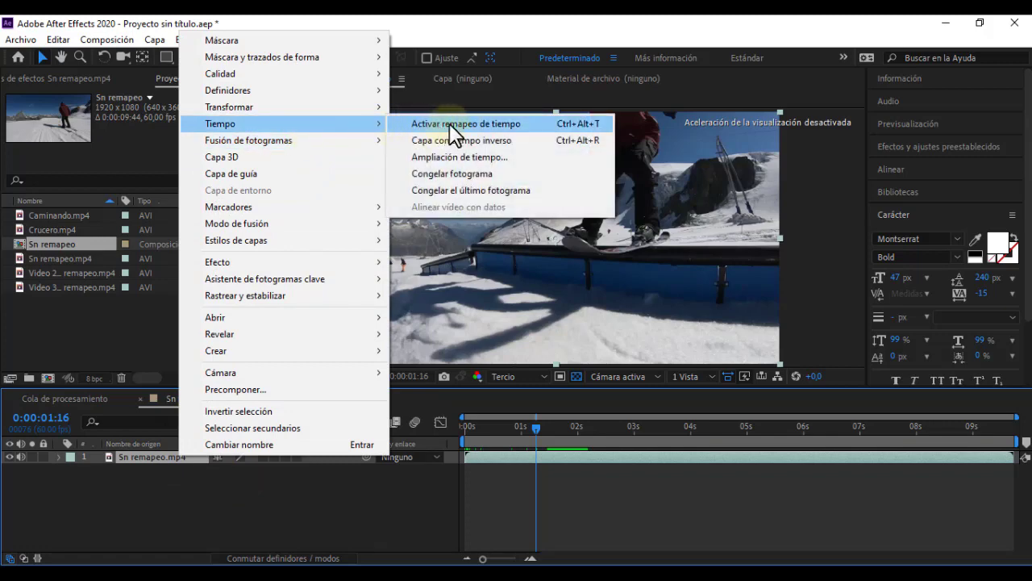
left_click(481, 128)
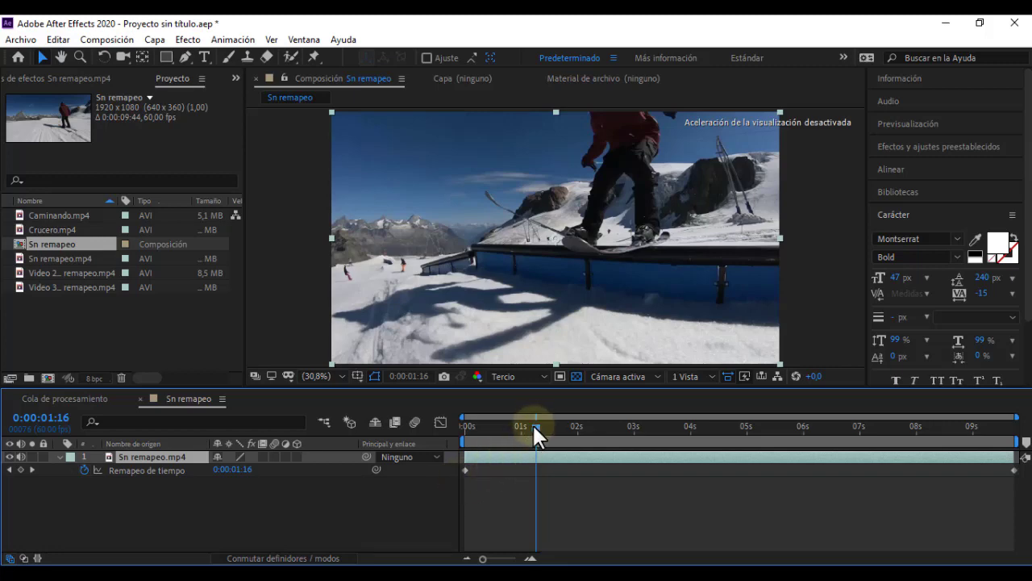
Add Time Remap keyframes at 0:00:01:13 and 0:00:02:39
left_click_drag(534, 427, 529, 425)
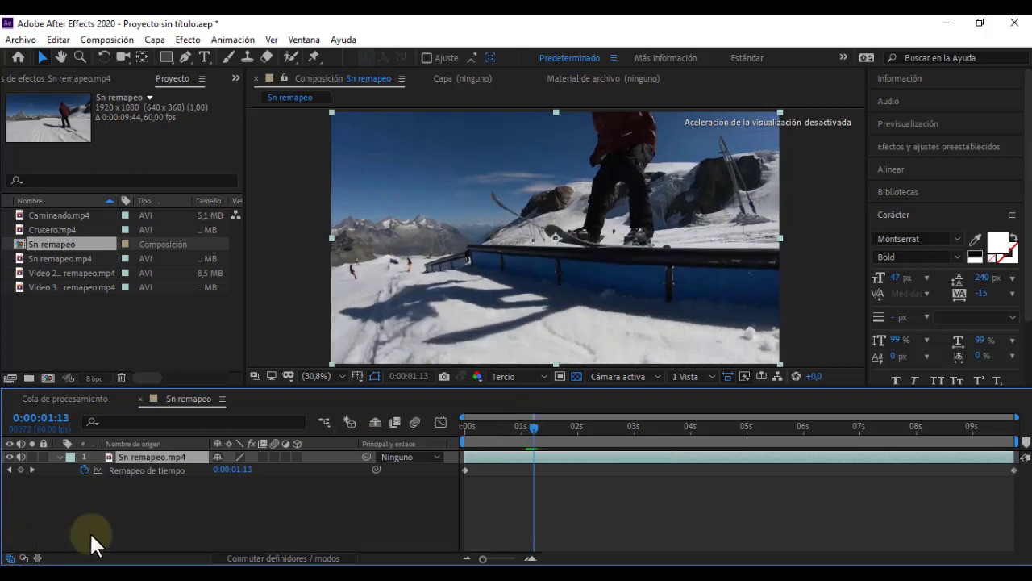
left_click(20, 468)
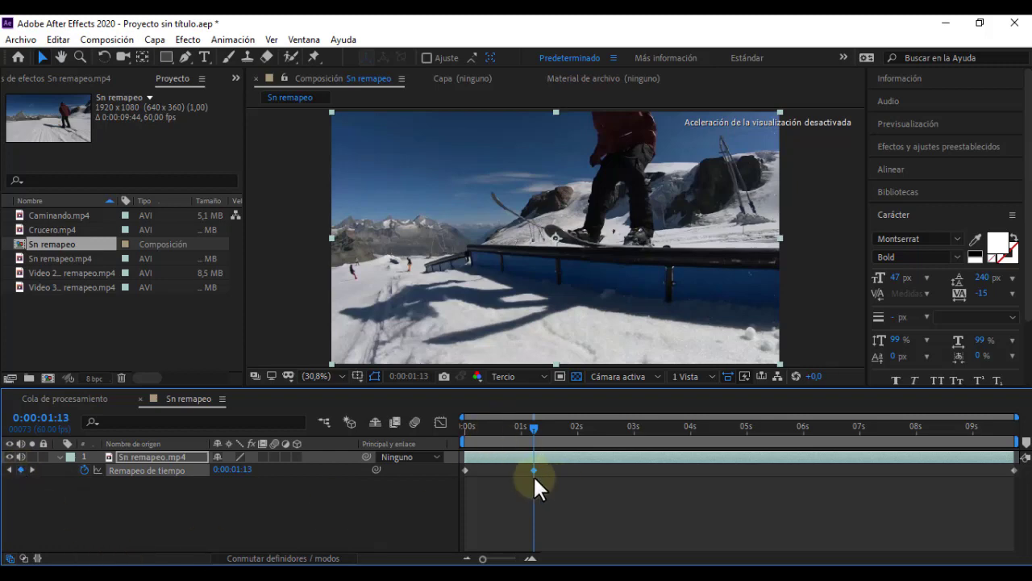
left_click_drag(532, 429, 614, 438)
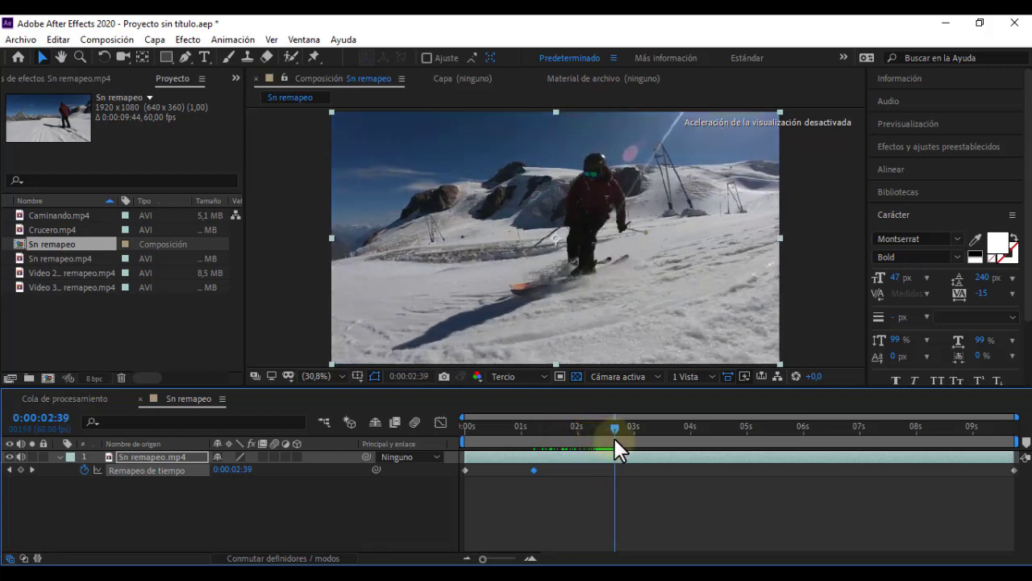
left_click(21, 470)
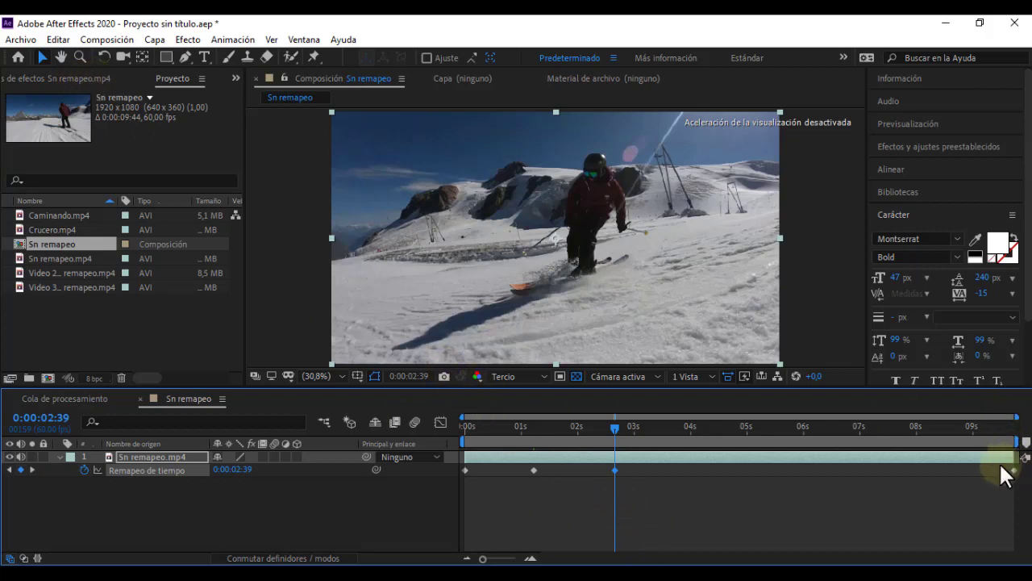
Change the composition duration to 0:00:19:44 and zoom the timeline out to about 13 seconds
left_click(101, 41)
left_click(153, 81)
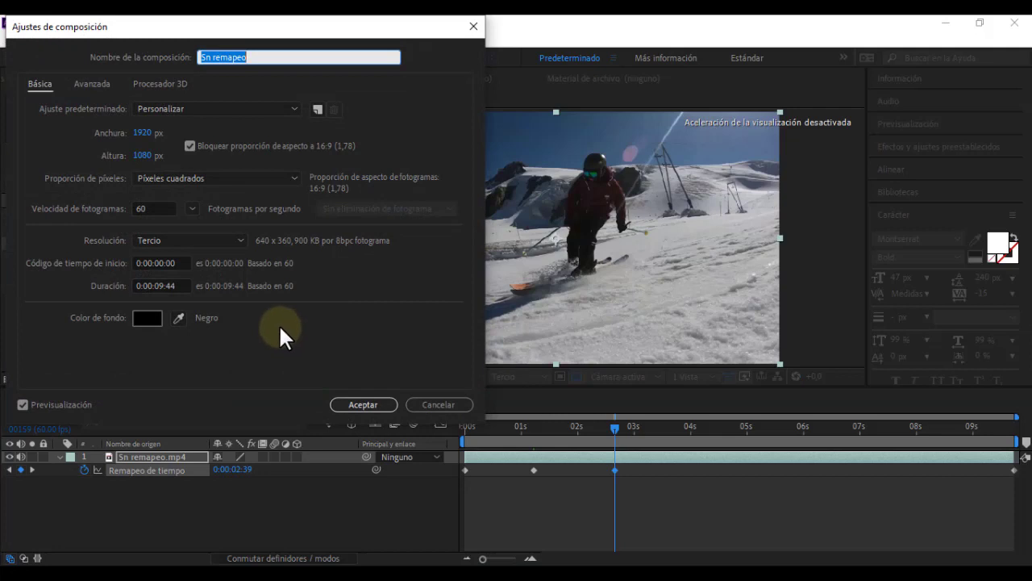
left_click(162, 289)
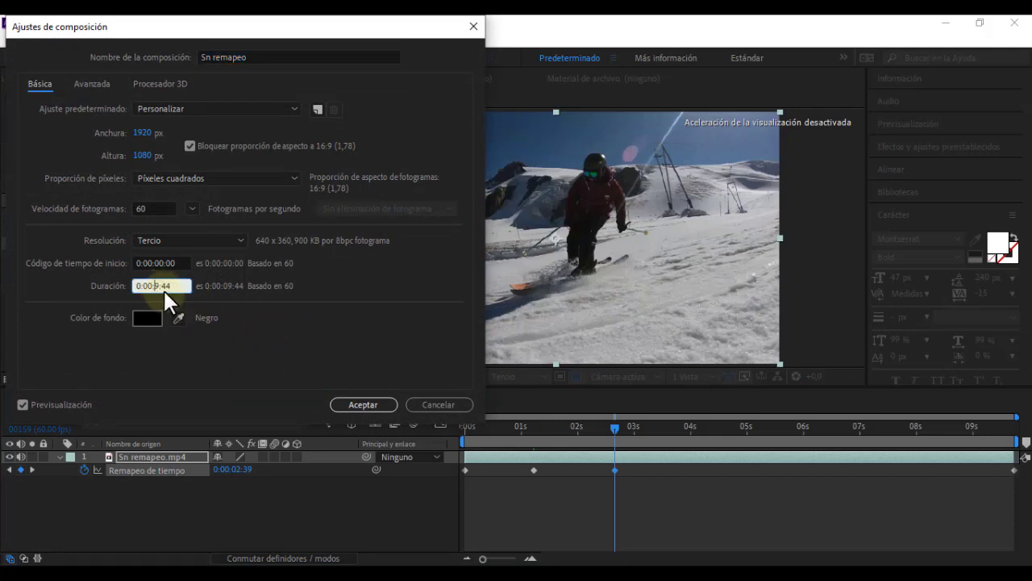
type("1")
left_click(379, 402)
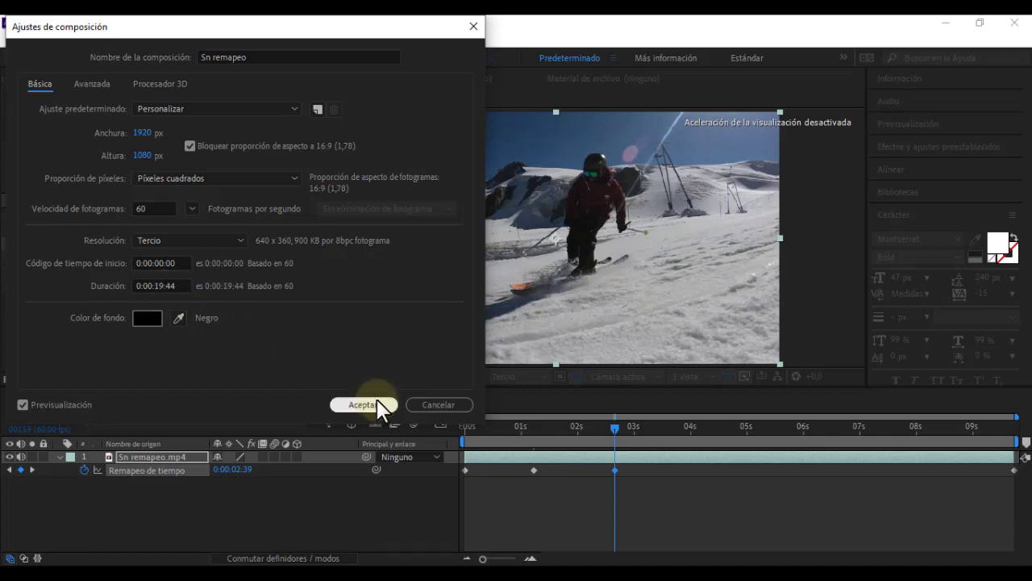
left_click_drag(736, 417, 839, 416)
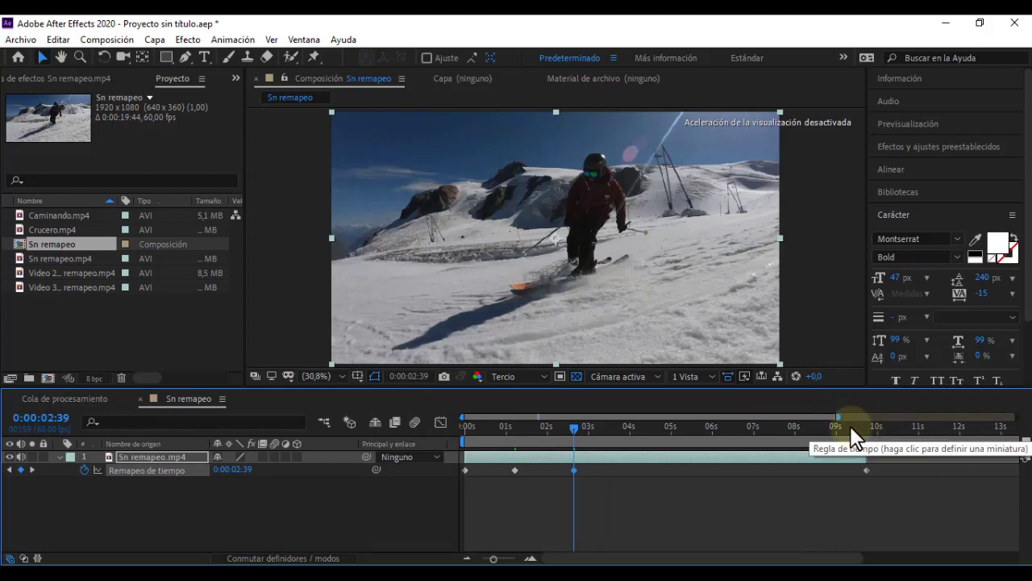
Drag the ski layer's out-point from about 10 to roughly 13 seconds, checking the extended frames
left_click_drag(853, 426, 863, 427)
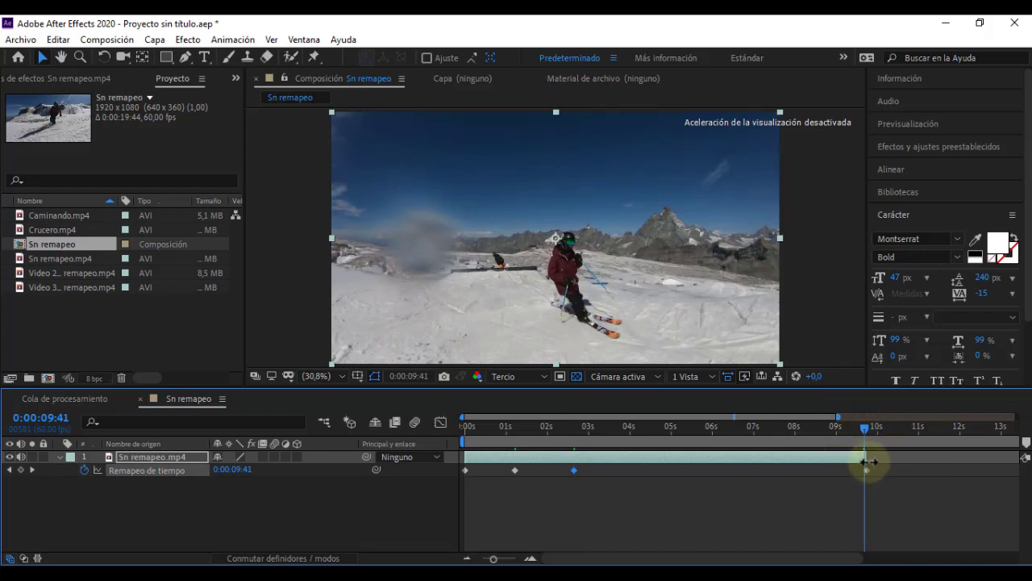
left_click_drag(866, 461, 989, 457)
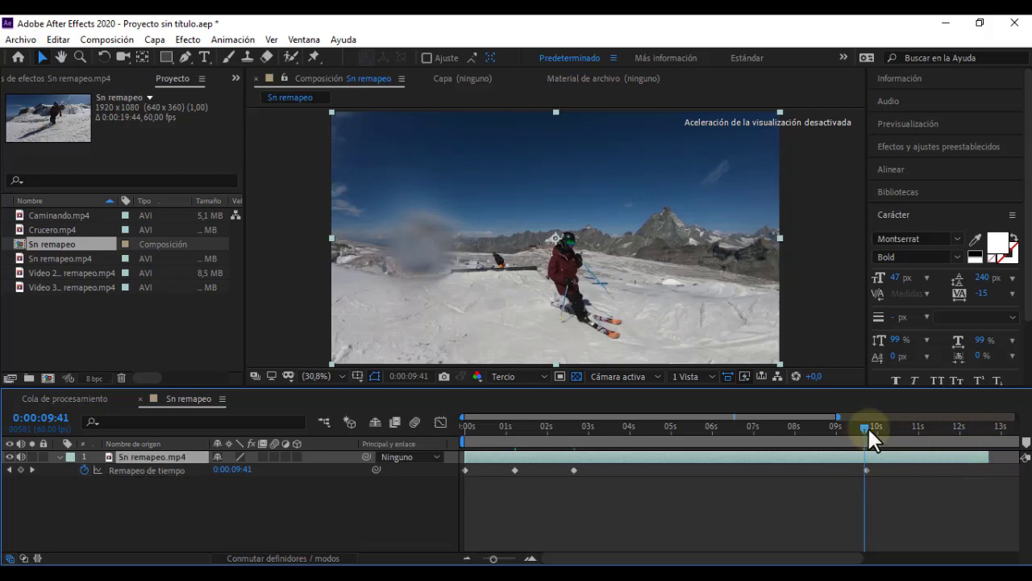
mouse_move(869, 428)
left_mouse_down()
mouse_move(949, 426)
mouse_move(1002, 456)
left_mouse_up()
mouse_move(951, 426)
left_mouse_down()
mouse_move(979, 428)
mouse_move(933, 424)
left_mouse_up()
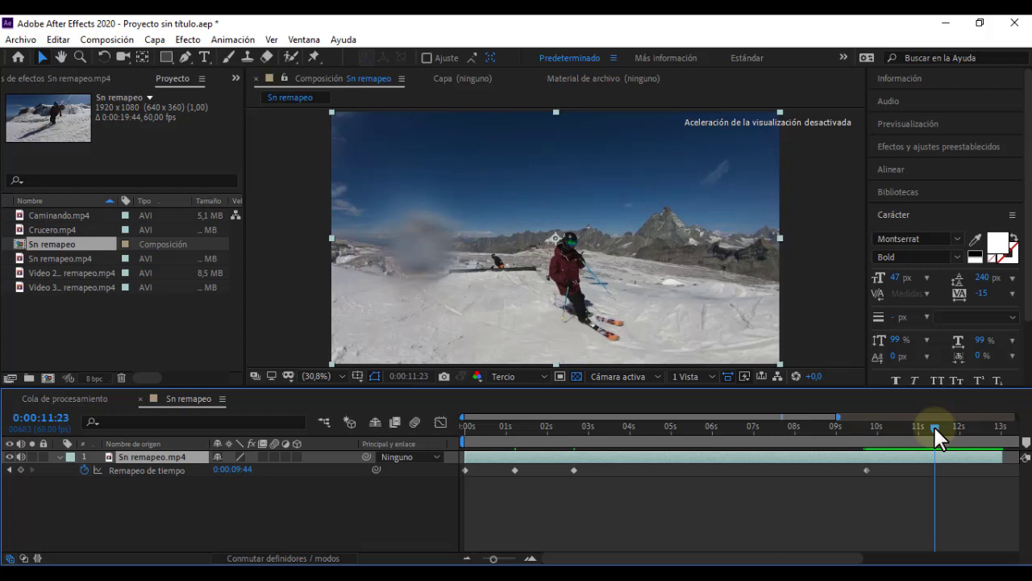
left_click(873, 427)
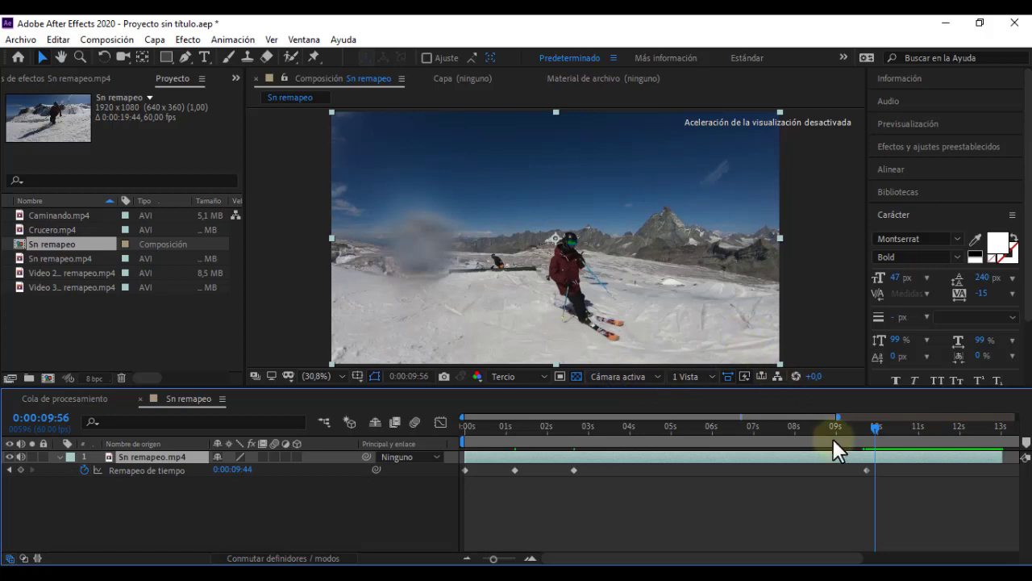
Stretch the ski layer's out-point further right along the timeline
mouse_move(875, 425)
left_mouse_down()
mouse_move(866, 421)
mouse_move(873, 425)
left_mouse_up()
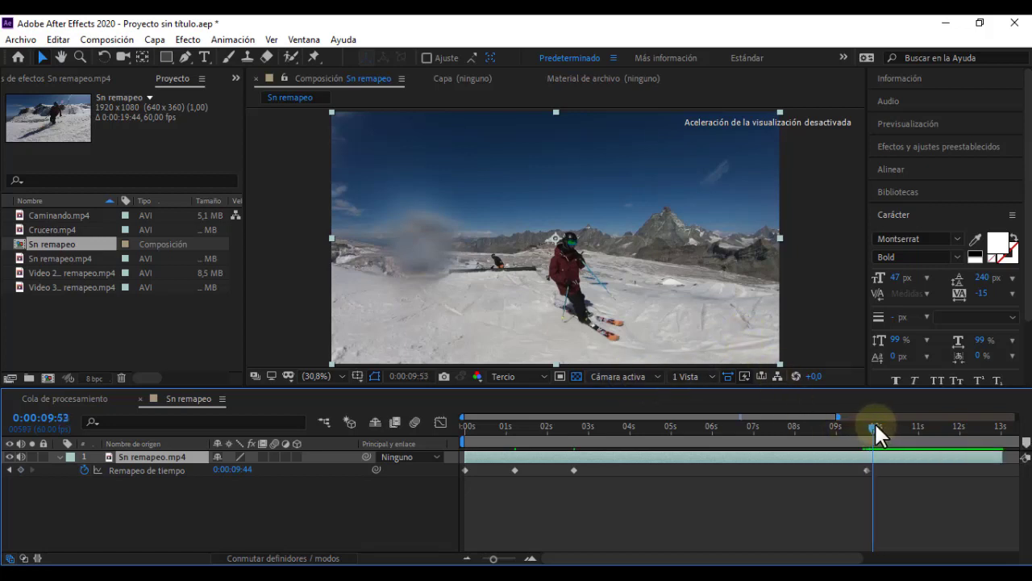
left_click(994, 425)
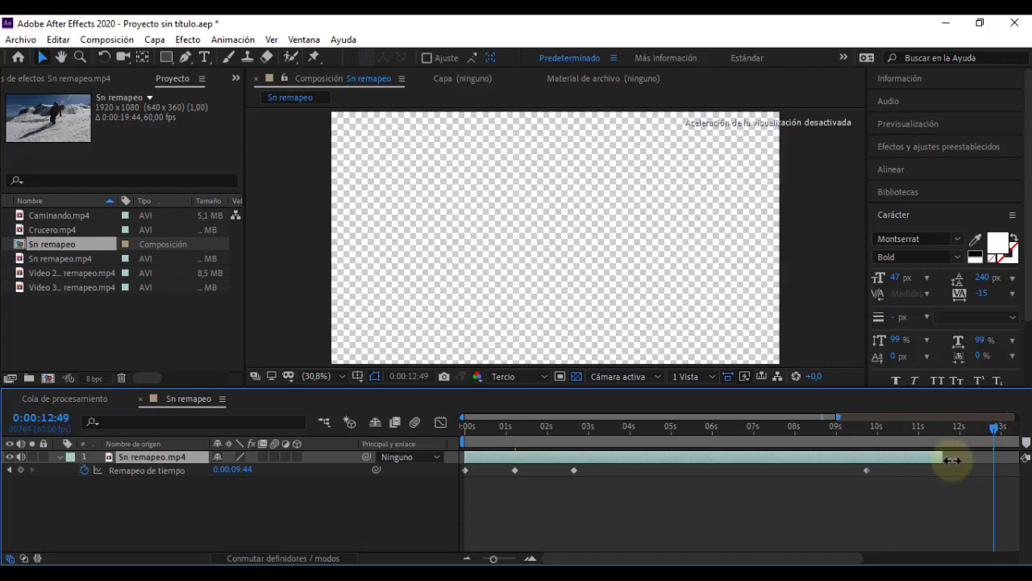
left_click_drag(1000, 460, 839, 459)
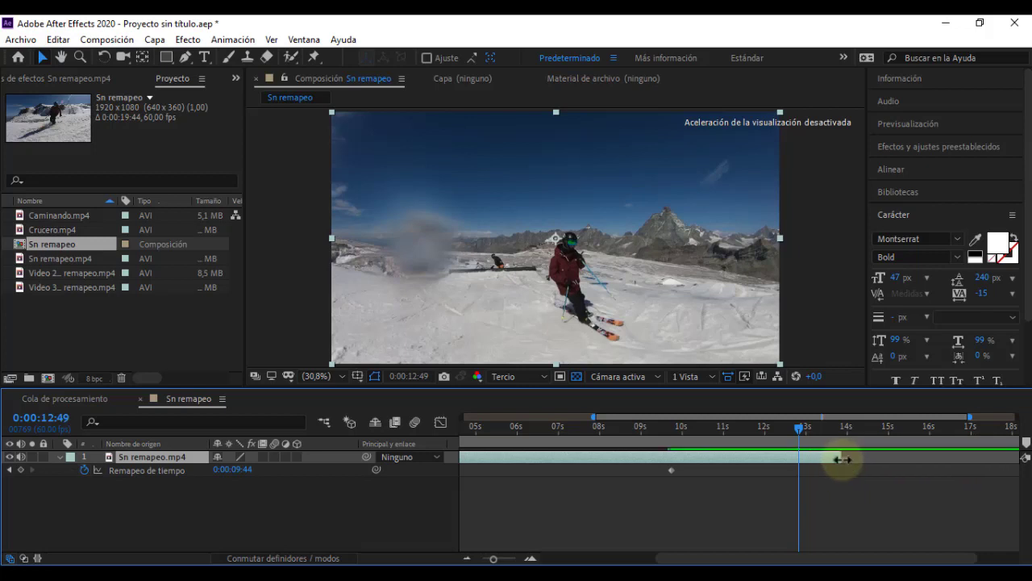
left_click_drag(761, 558, 539, 561)
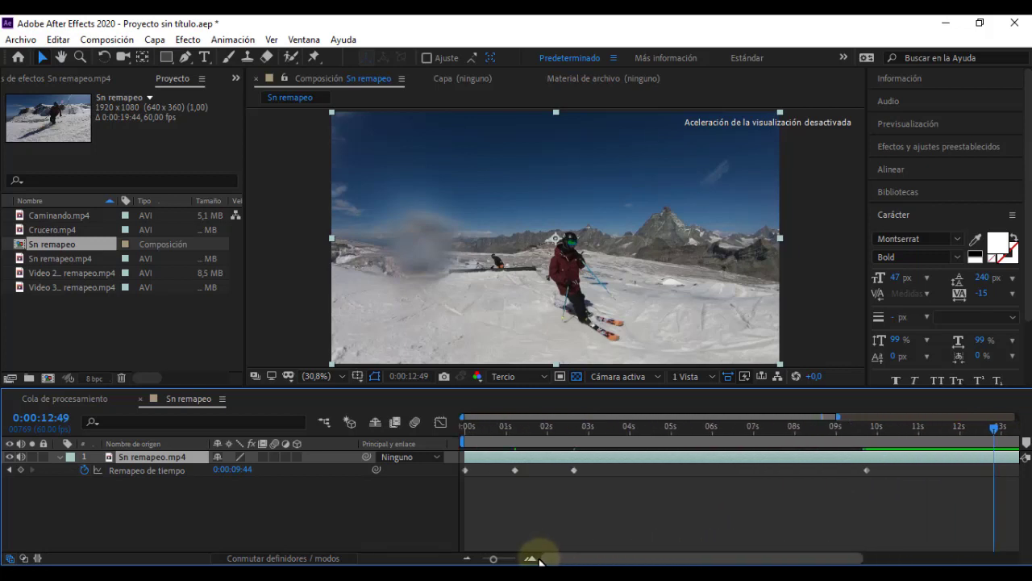
Select the last Time Remap keyframe at 10 seconds
left_click(510, 426)
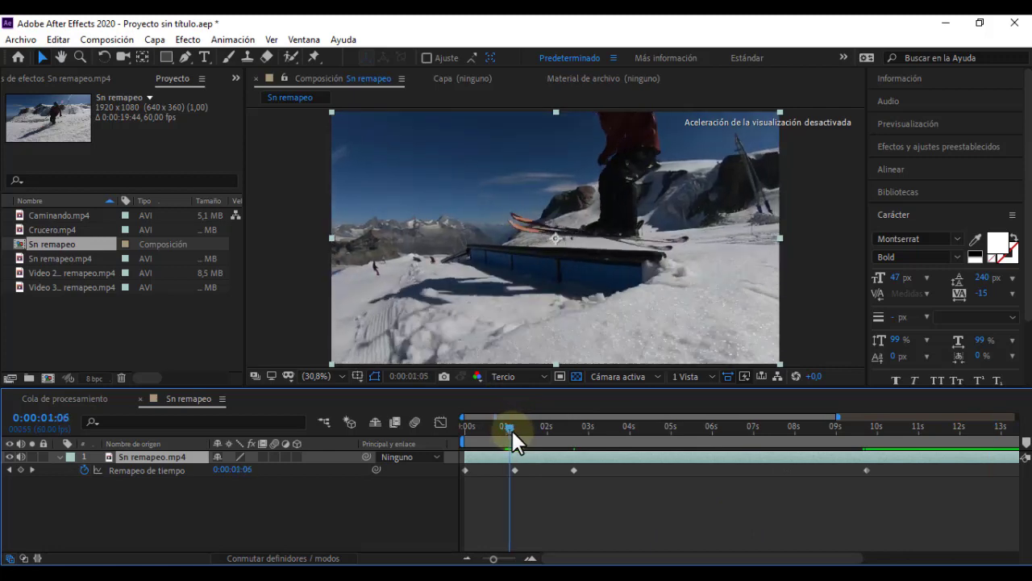
left_click_drag(512, 430, 575, 433)
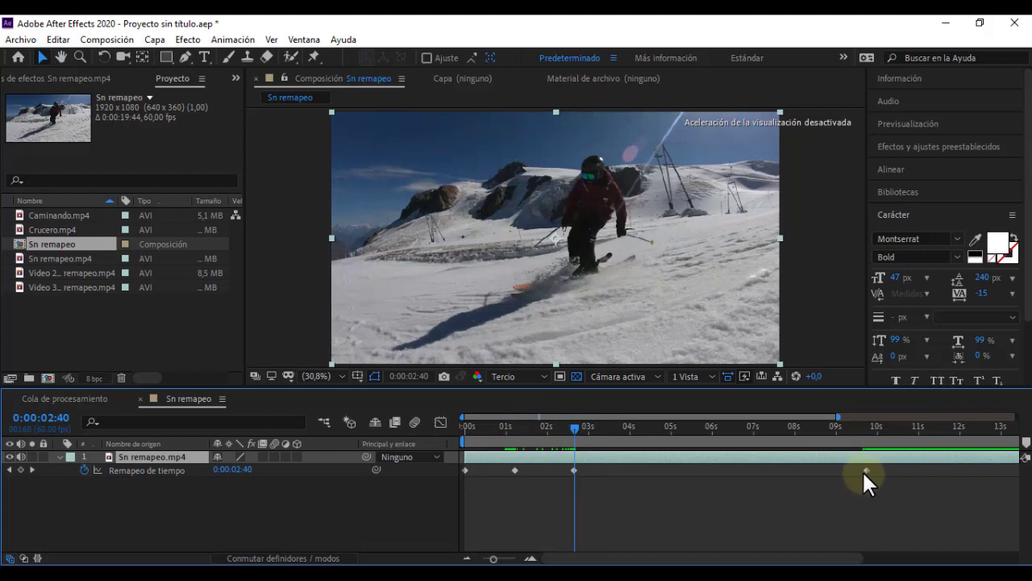
mouse_move(572, 470)
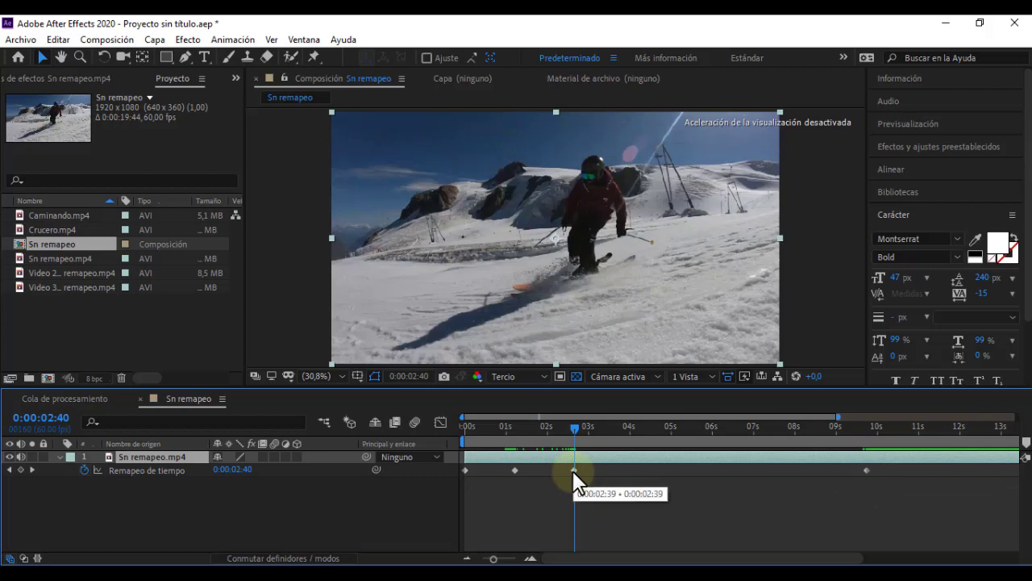
mouse_move(891, 488)
left_mouse_down()
mouse_move(569, 466)
mouse_move(698, 480)
left_mouse_up()
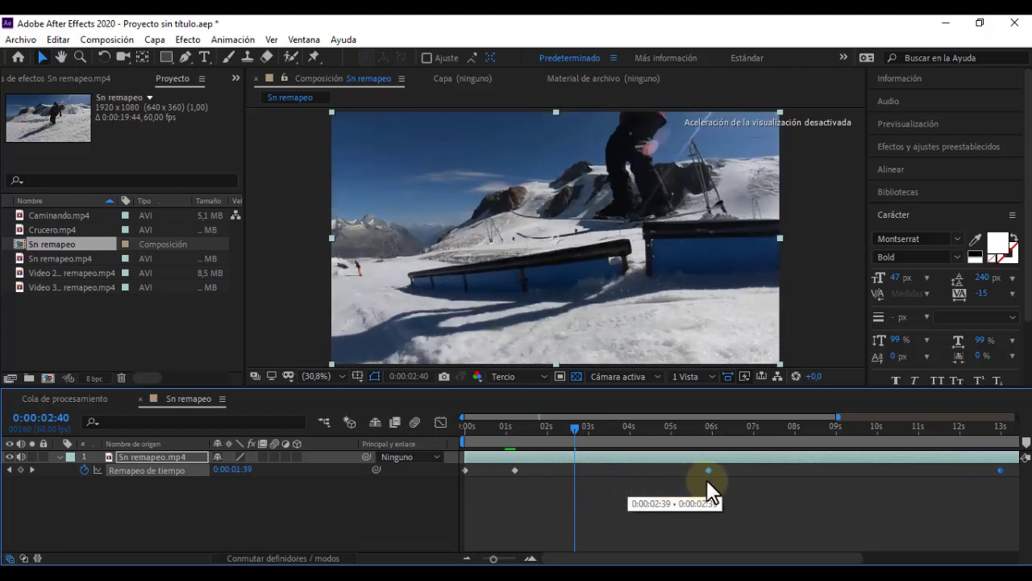
Shift the selected remap keyframes later, then back earlier, checking the clip around 02:09
left_click_drag(699, 479, 718, 476)
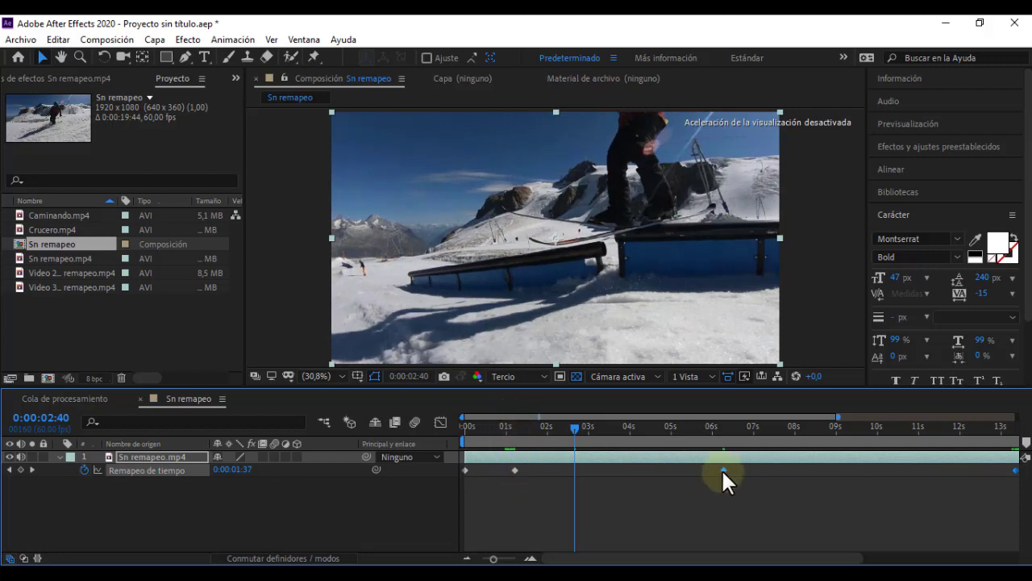
mouse_move(723, 470)
left_click_drag(723, 470, 553, 470)
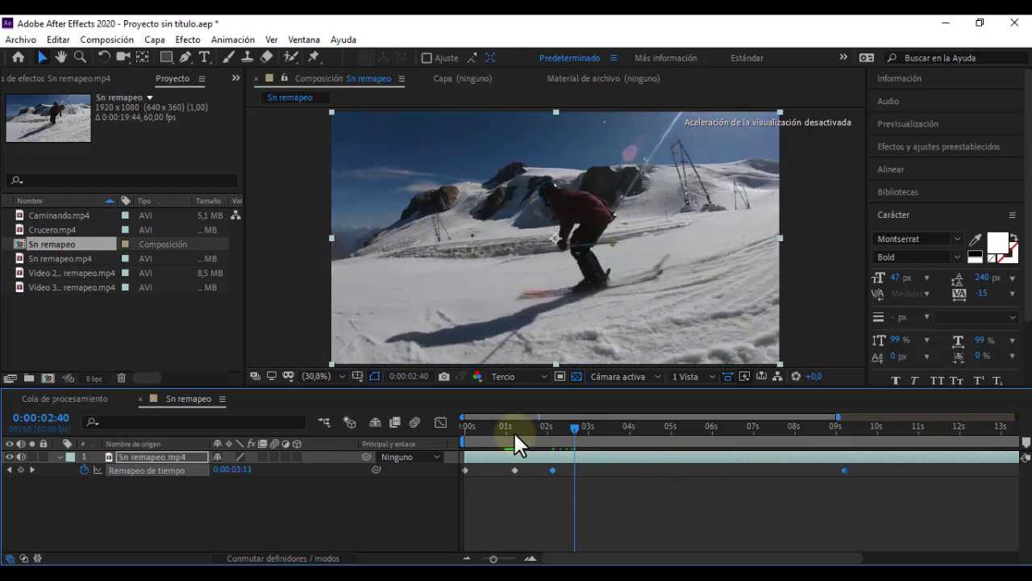
mouse_move(514, 433)
left_mouse_down()
mouse_move(553, 434)
mouse_move(594, 471)
mouse_move(628, 476)
left_mouse_up()
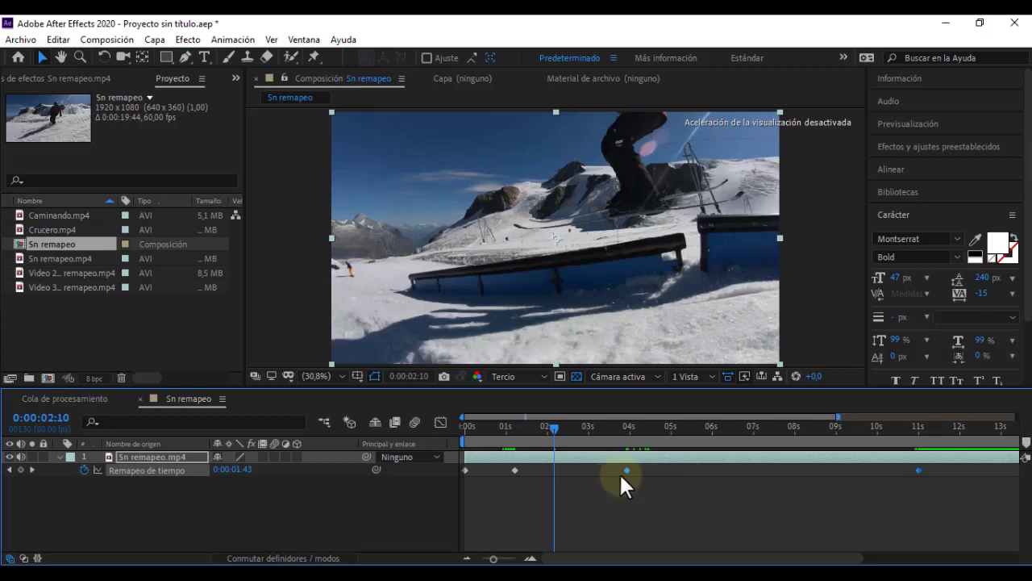
mouse_move(627, 470)
left_click(639, 472)
Move the 0:00:02:39 remap keyframe to 0:00:04:28 and the final one near 11.5 seconds
left_click_drag(626, 470, 669, 470)
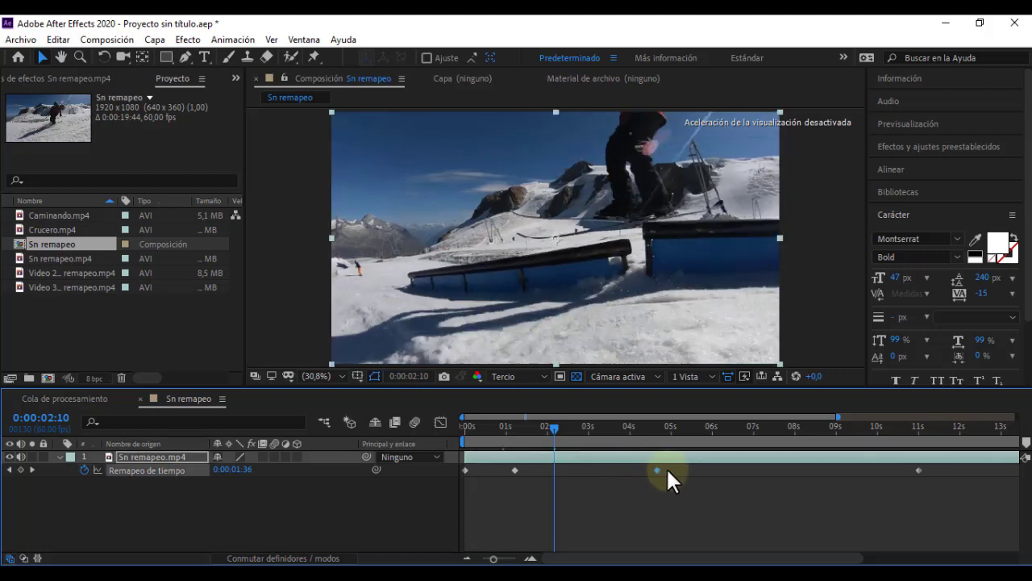
mouse_move(557, 425)
left_mouse_down()
mouse_move(520, 426)
mouse_move(668, 429)
left_mouse_up()
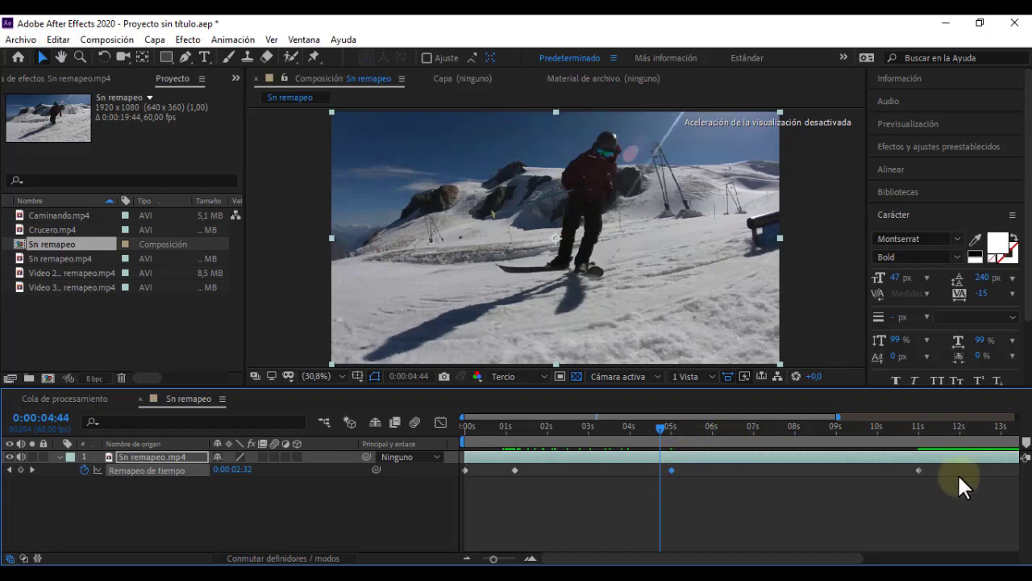
left_click_drag(577, 436, 808, 439)
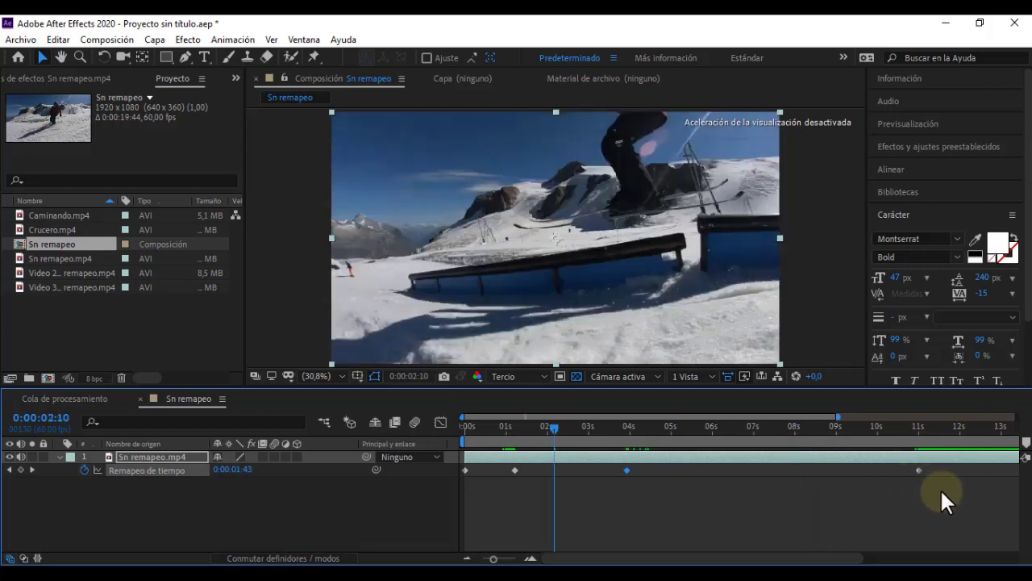
mouse_move(952, 490)
left_mouse_down()
mouse_move(616, 465)
mouse_move(650, 470)
left_mouse_up()
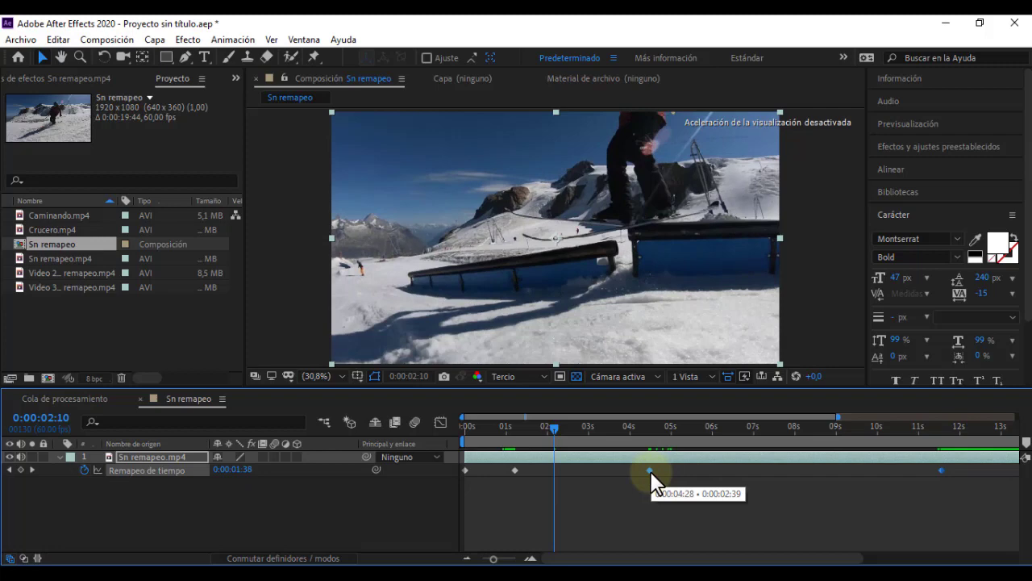
left_click_drag(650, 470, 650, 470)
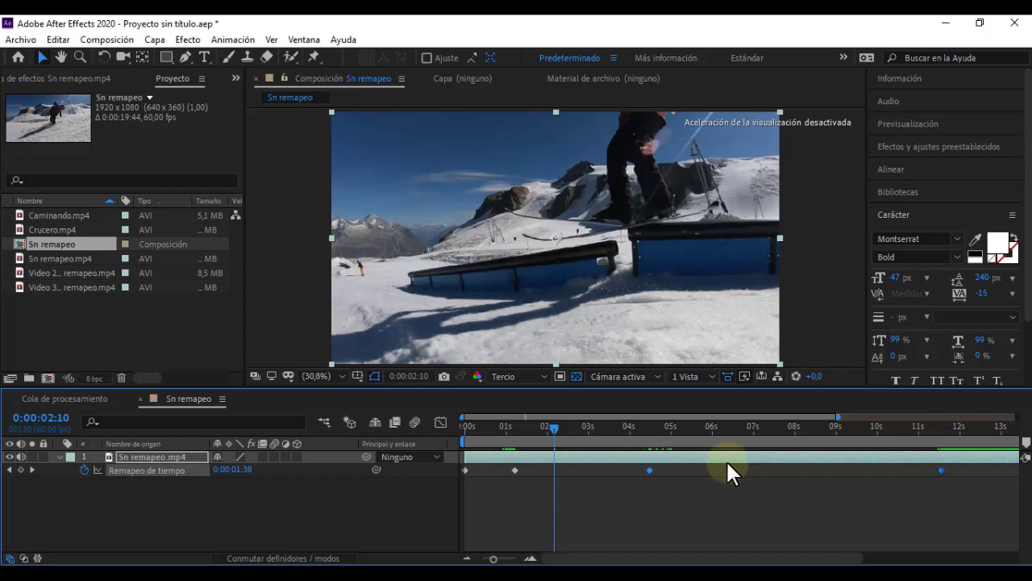
left_click_drag(742, 558, 748, 558)
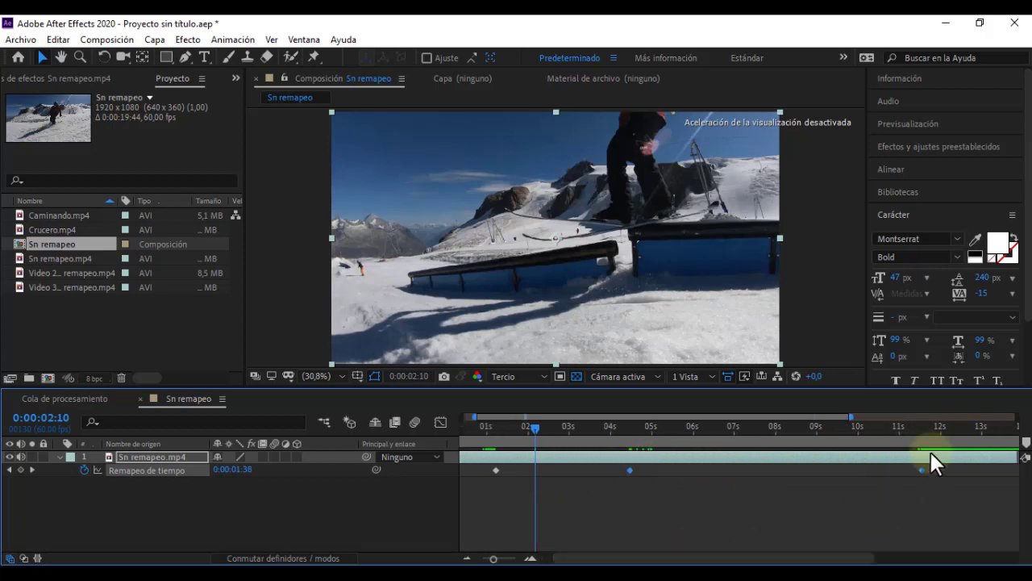
Add a Time Remap keyframe at 12:06, nudge all keyframes into place, and preview from the start
left_click(944, 425)
left_click(20, 469)
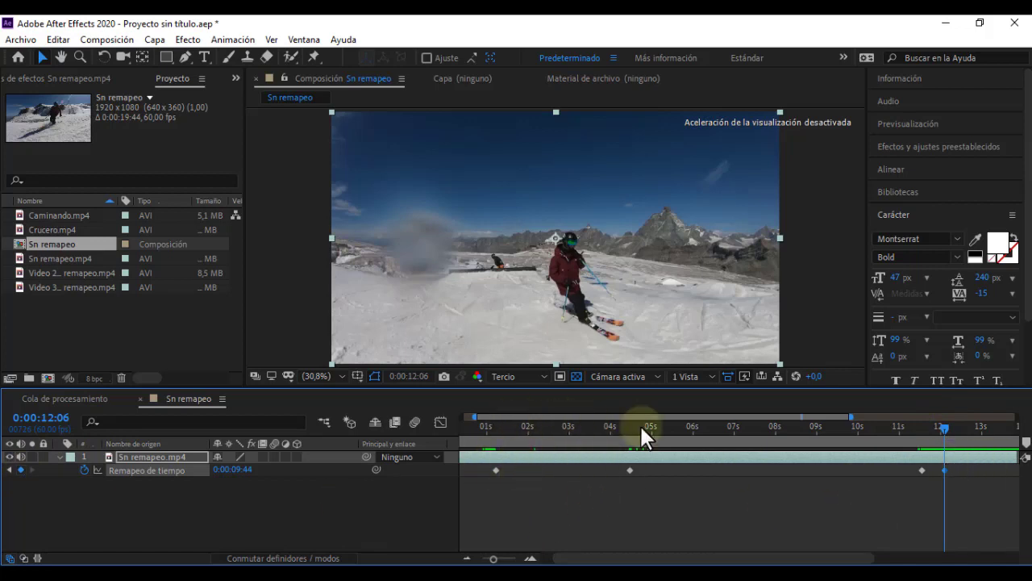
mouse_move(959, 480)
left_mouse_down()
mouse_move(631, 464)
mouse_move(667, 467)
left_mouse_up()
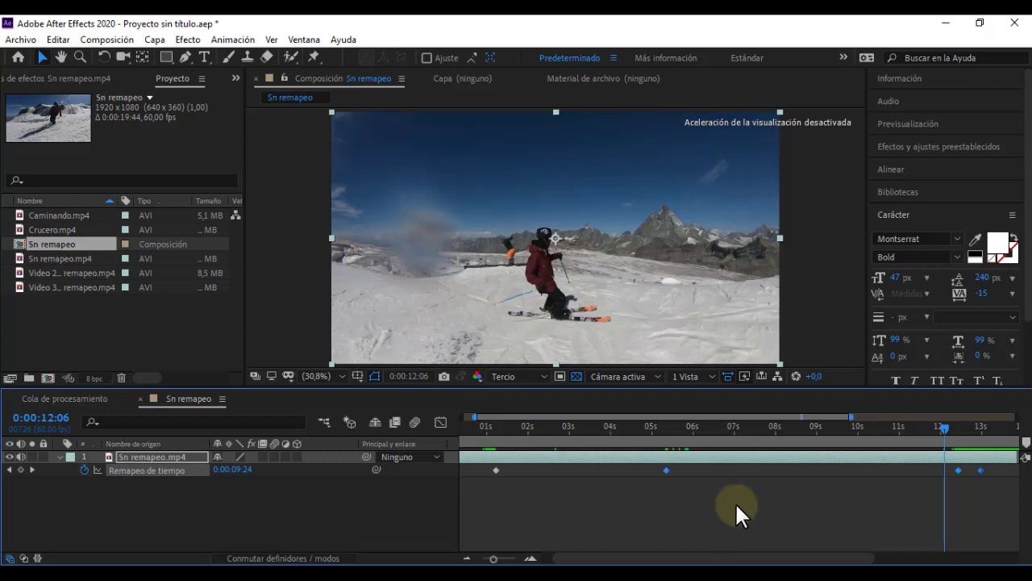
left_click_drag(981, 470, 945, 476)
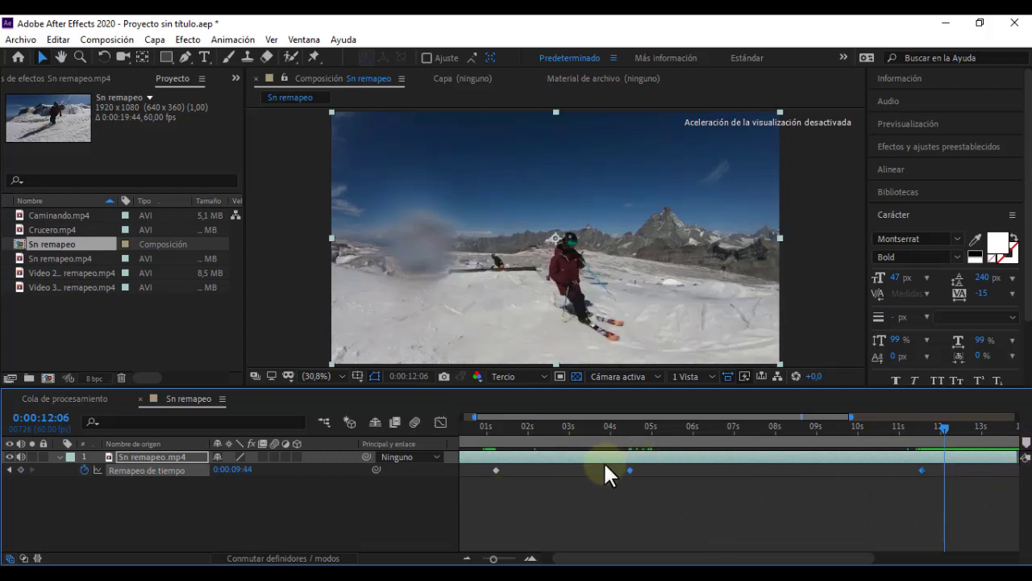
left_click_drag(629, 468, 717, 468)
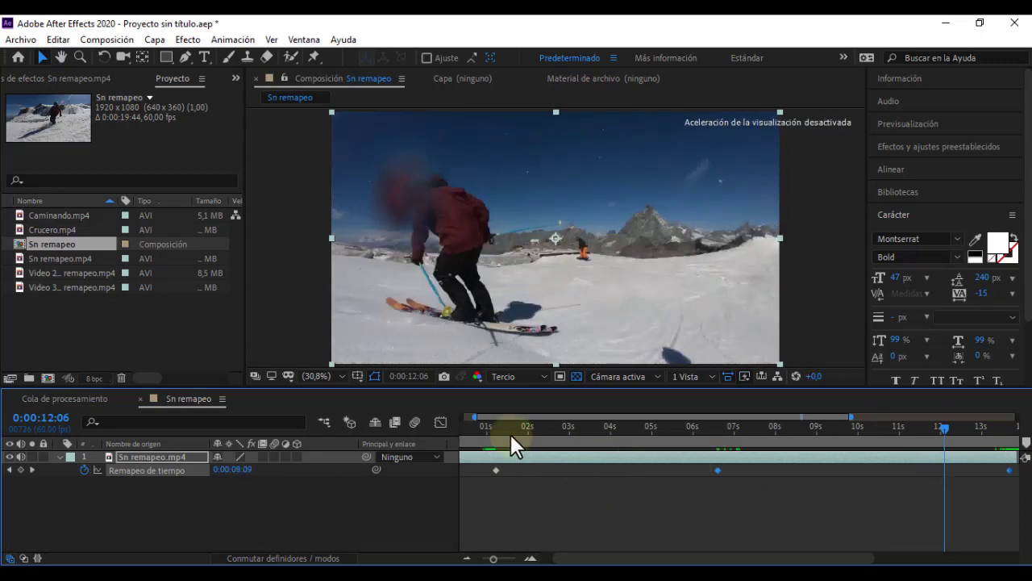
left_click(486, 422)
key("space")
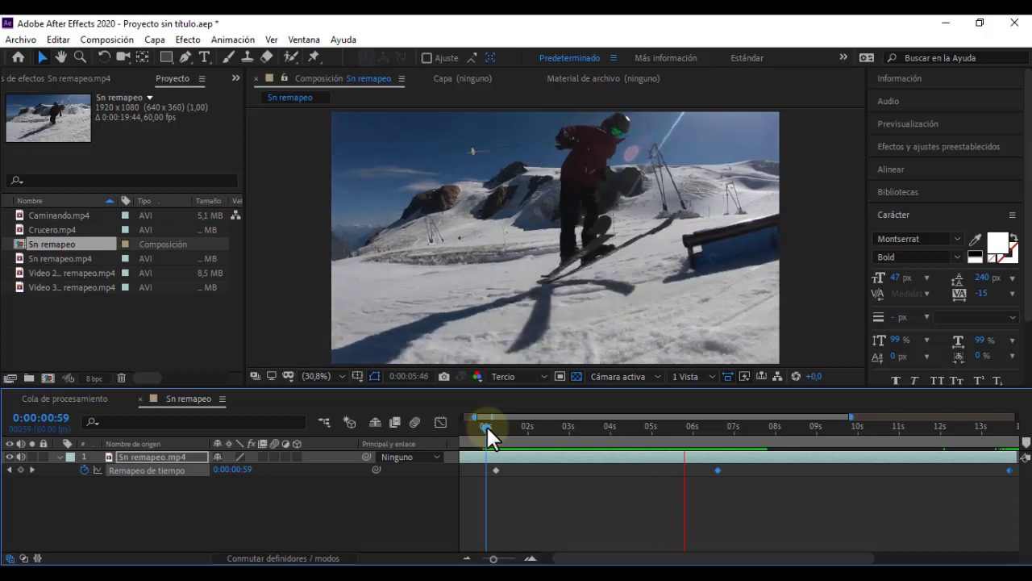
Stop the preview, move the middle remap keyframe to about 05s, and add a keyframe at 08:44
key("space")
key("space")
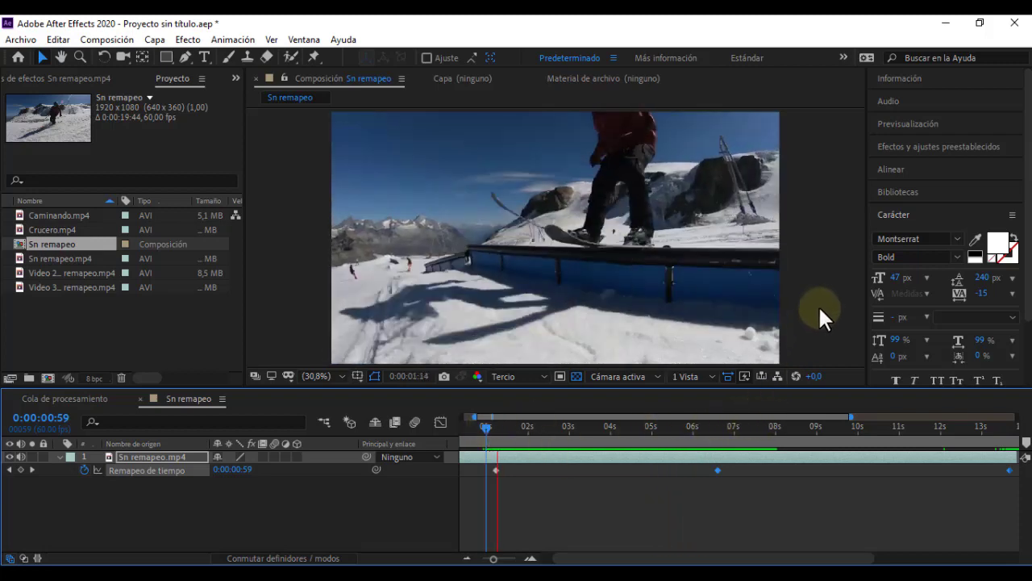
key("space")
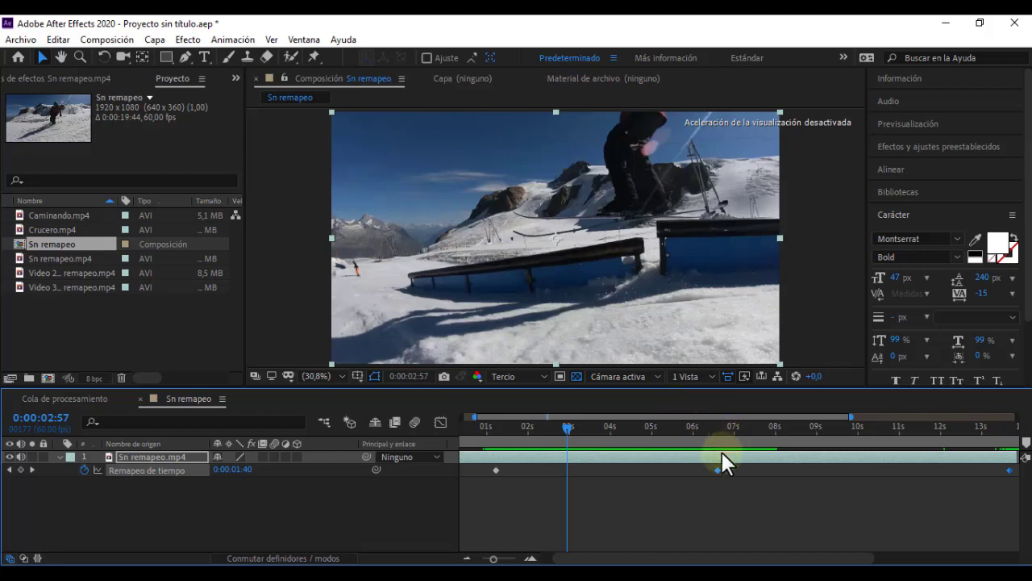
left_click_drag(716, 469, 663, 470)
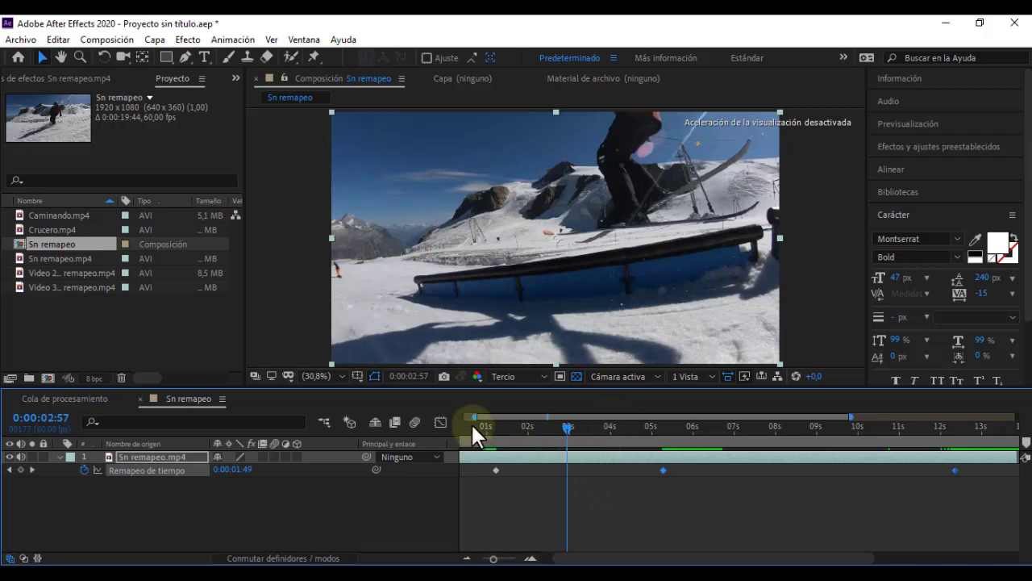
mouse_move(473, 428)
left_mouse_down()
mouse_move(660, 430)
mouse_move(720, 453)
mouse_move(820, 458)
mouse_move(804, 459)
left_mouse_up()
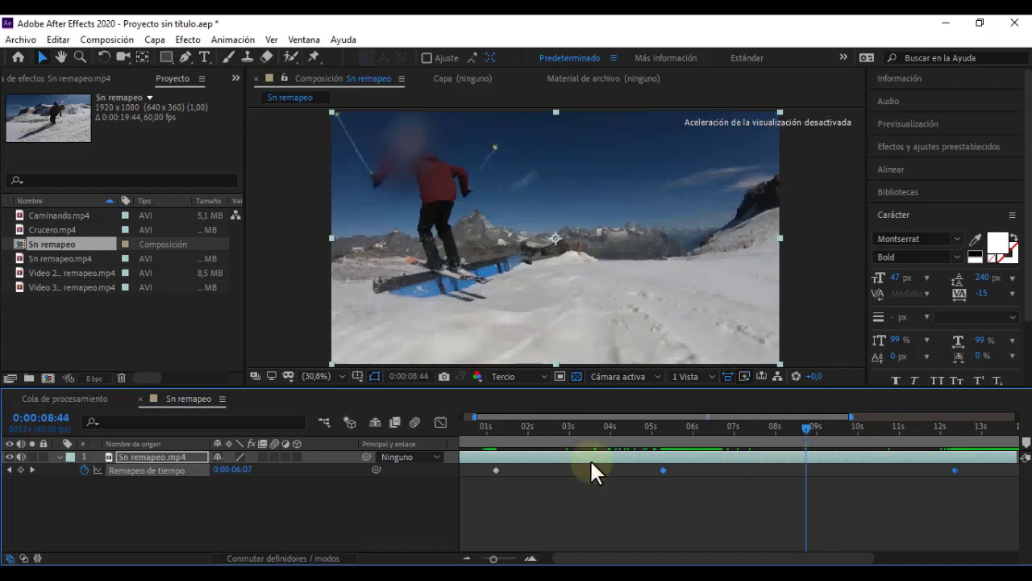
left_click(20, 469)
left_click_drag(810, 429, 866, 430)
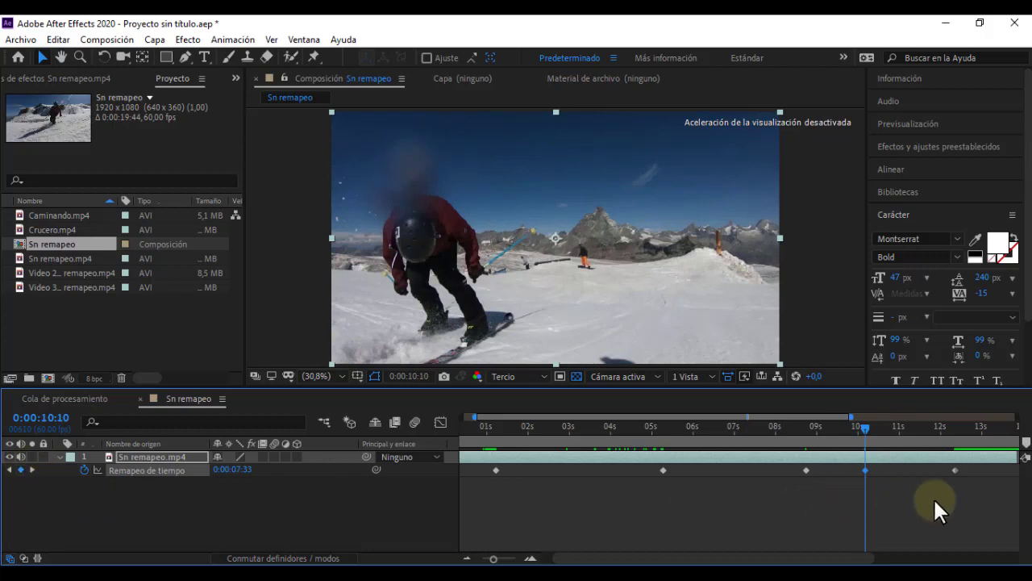
Push the remap keyframes near 12 seconds later in time
left_click_drag(980, 479, 858, 464)
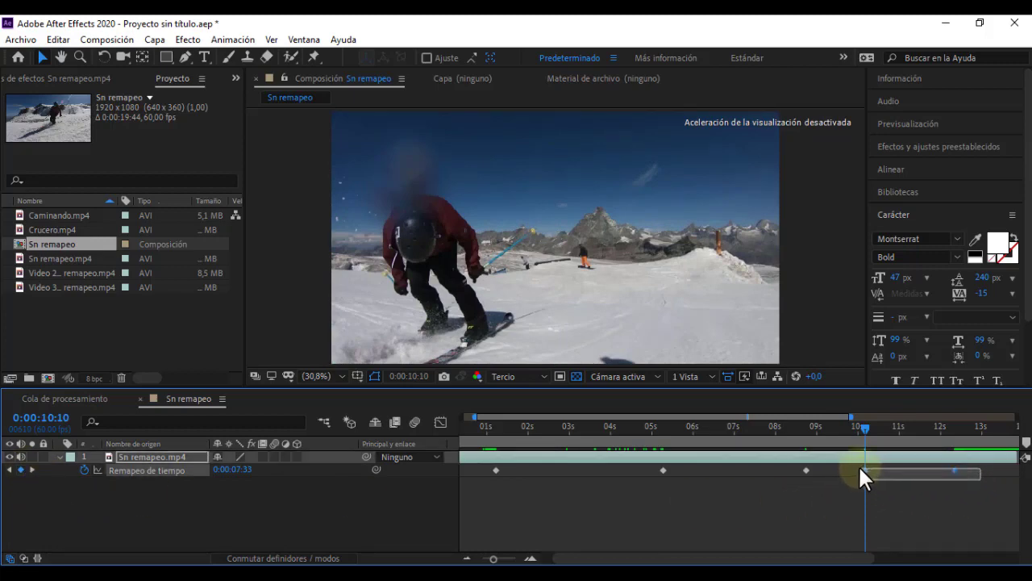
left_click_drag(804, 557, 864, 557)
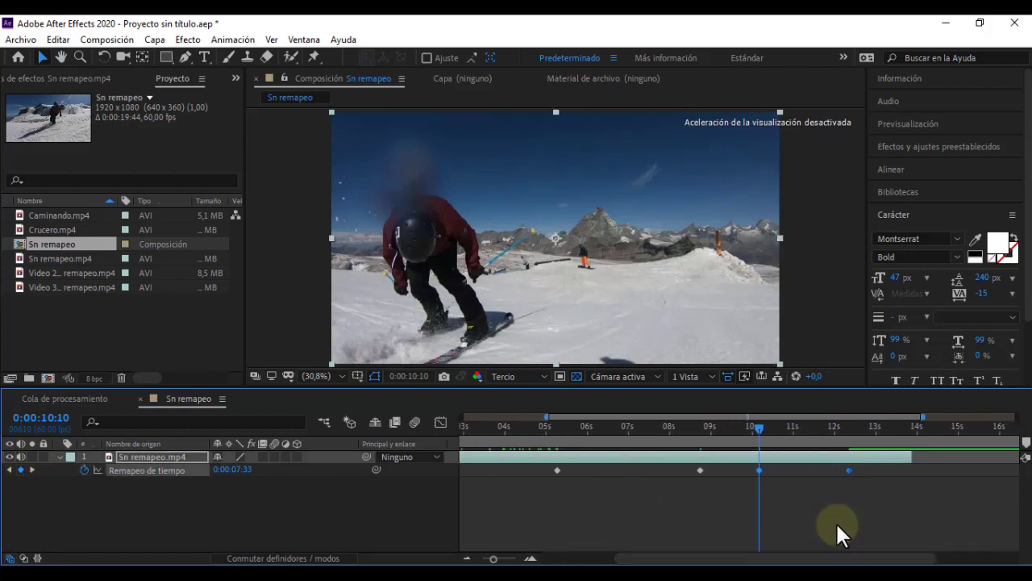
left_click_drag(758, 470, 854, 470)
mouse_move(705, 428)
left_mouse_down()
mouse_move(921, 425)
mouse_move(947, 439)
left_mouse_up()
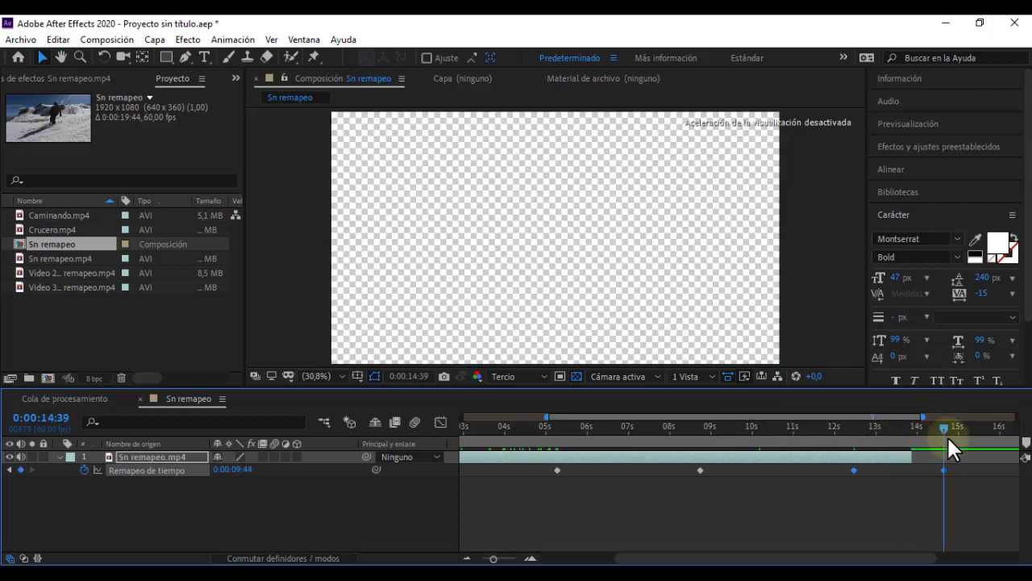
Trim the ski layer to end just past 14:39 and reselect Sn remapeo.mp4
left_click(924, 462)
mouse_move(907, 458)
left_mouse_down()
mouse_move(967, 457)
mouse_move(955, 461)
left_mouse_up()
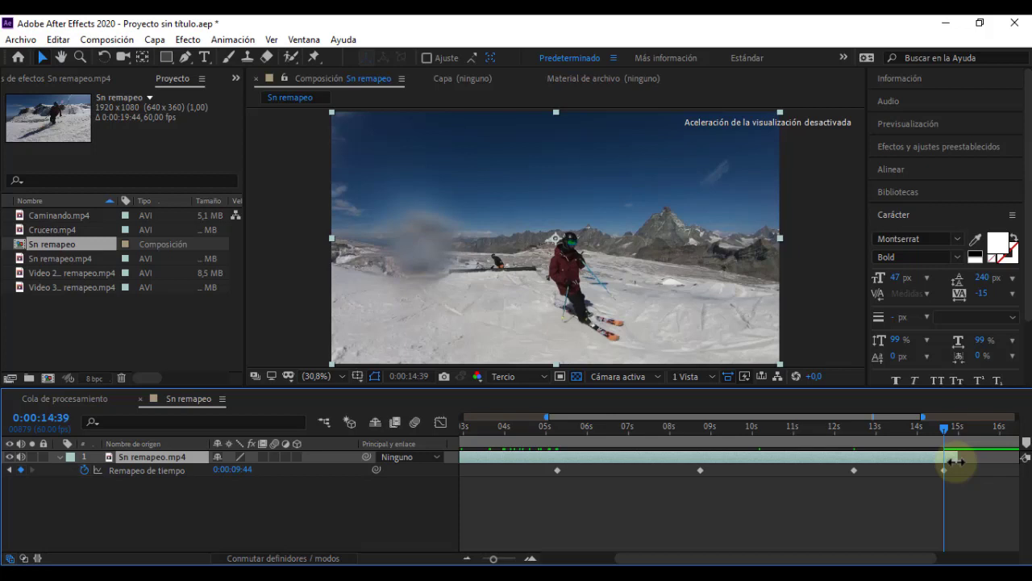
left_click_drag(956, 461, 957, 462)
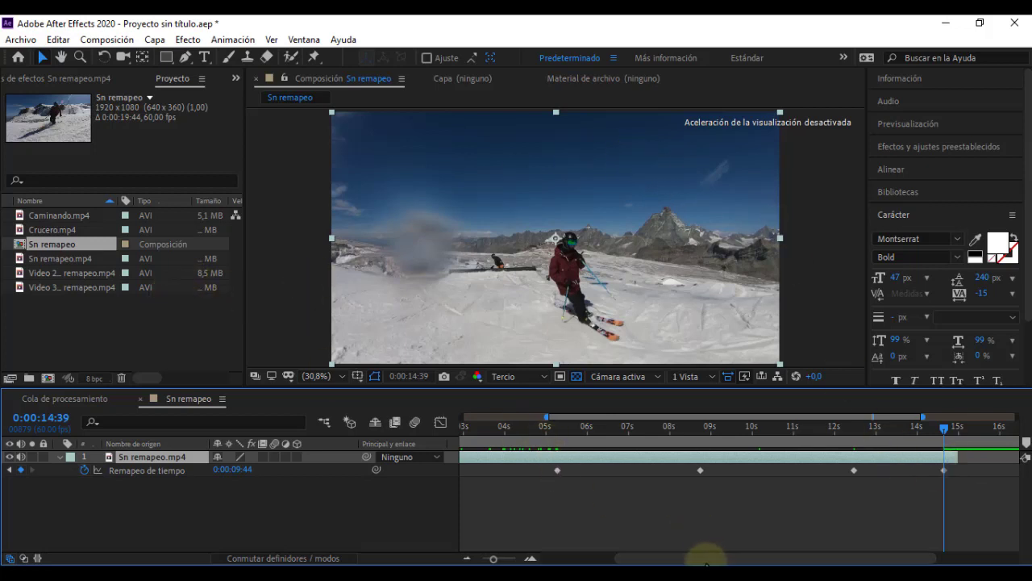
left_click_drag(611, 557, 574, 559)
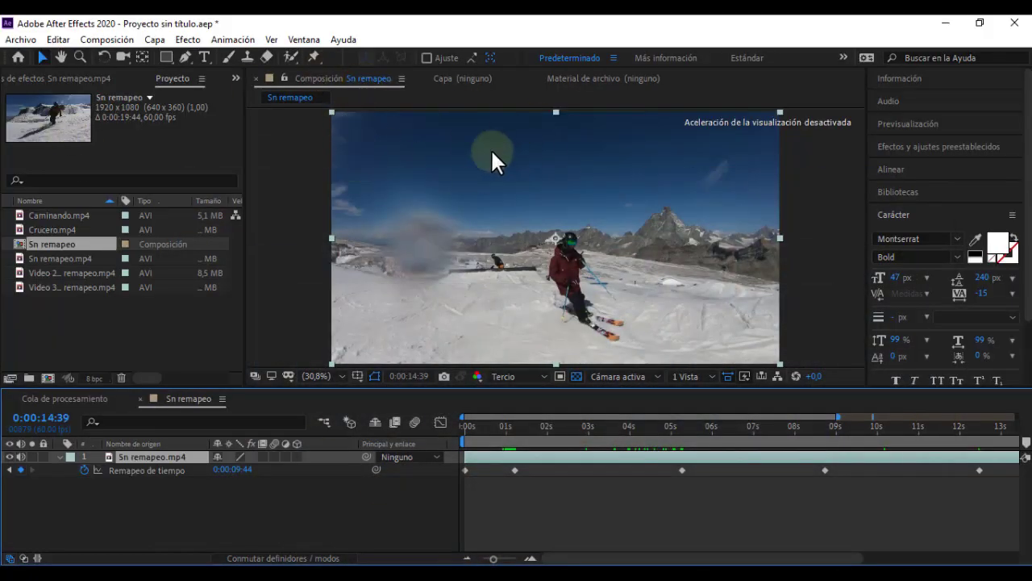
left_click(276, 507)
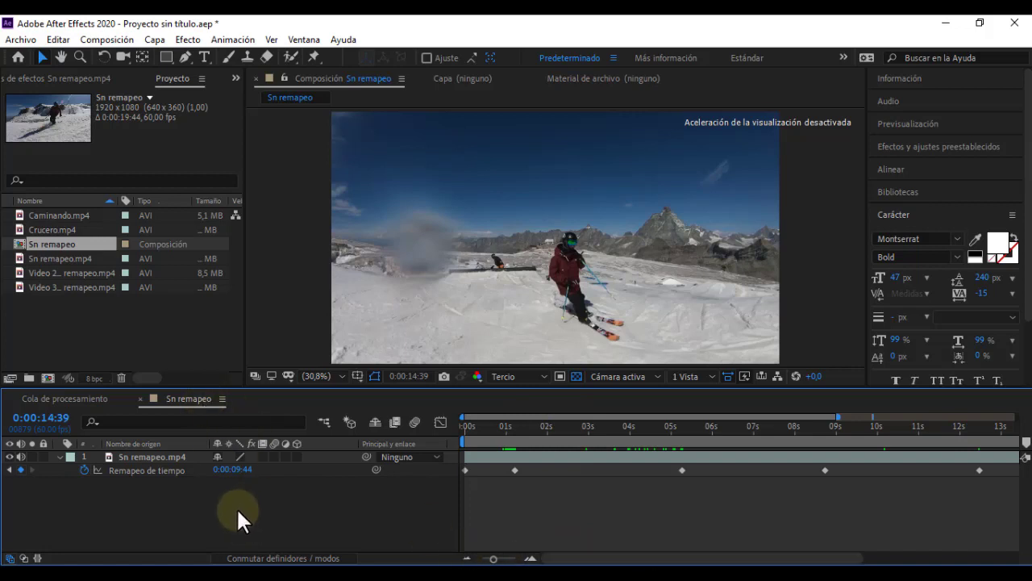
left_click(163, 457)
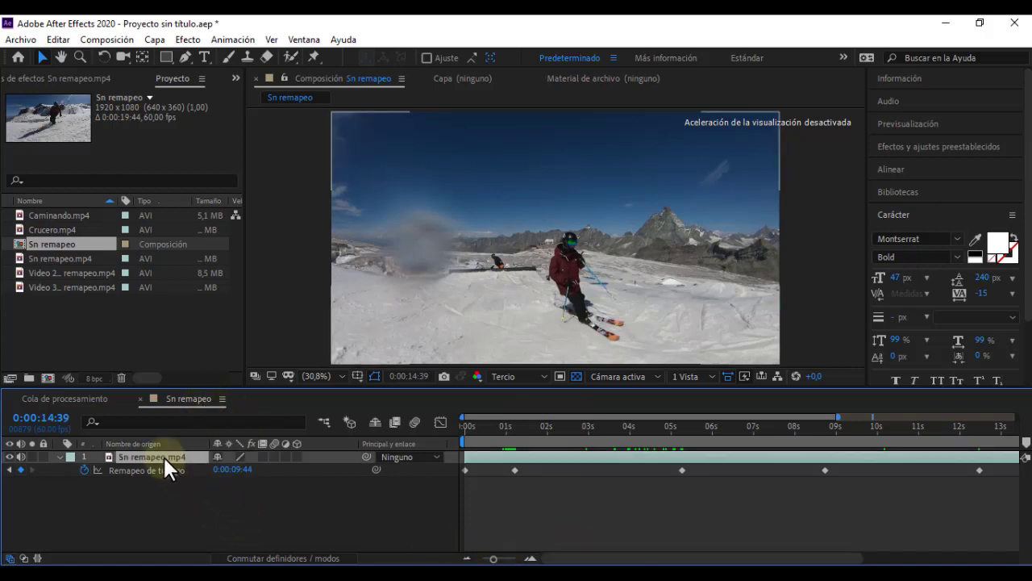
Apply the Código de tiempo (Timecode) effect to the ski clip
left_click(186, 40)
mouse_move(303, 409)
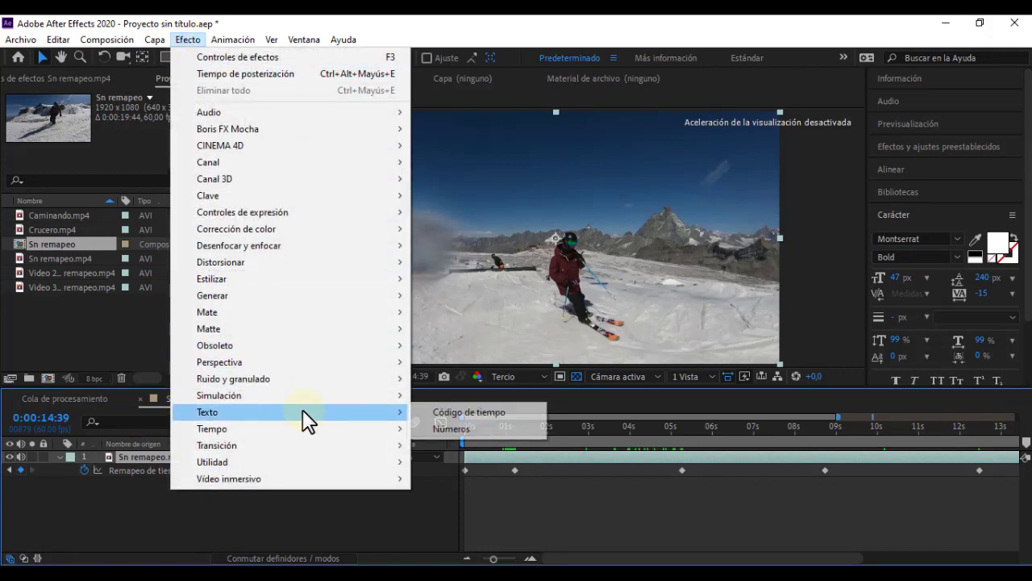
left_click(475, 412)
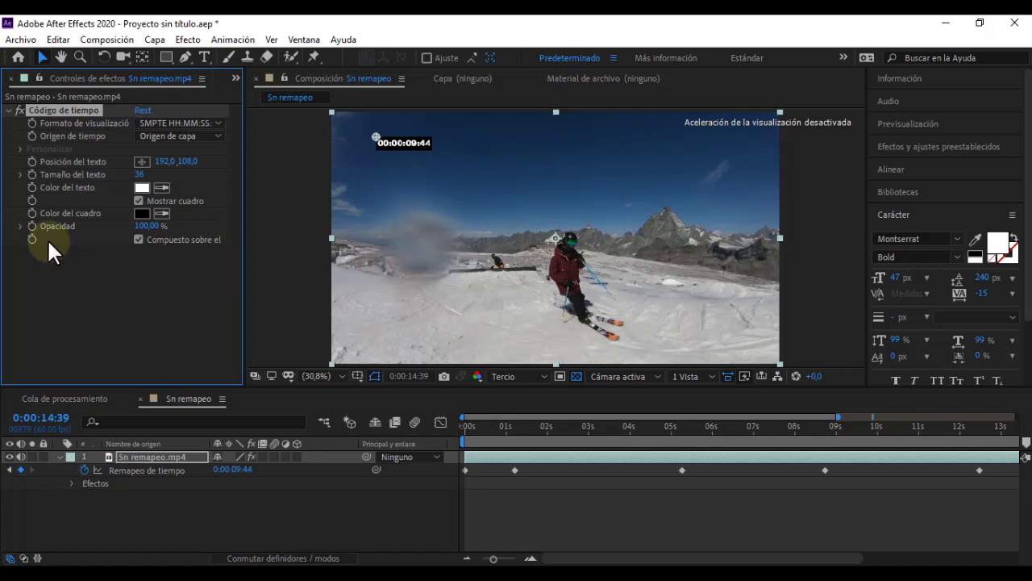
Set the timecode text size to 55 and position it at 29.8, 46.4 in the top-left
left_click(139, 239)
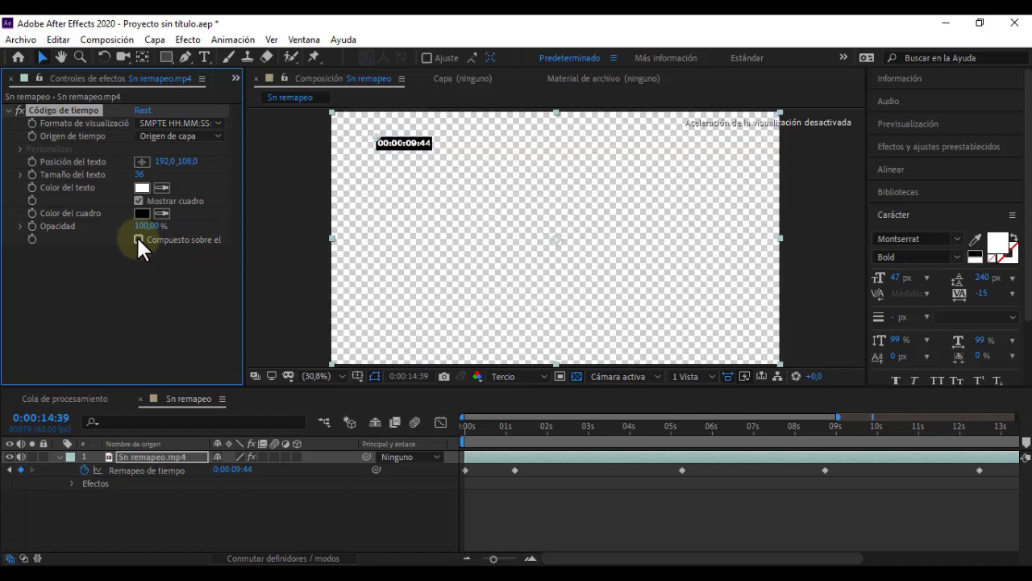
left_click(138, 240)
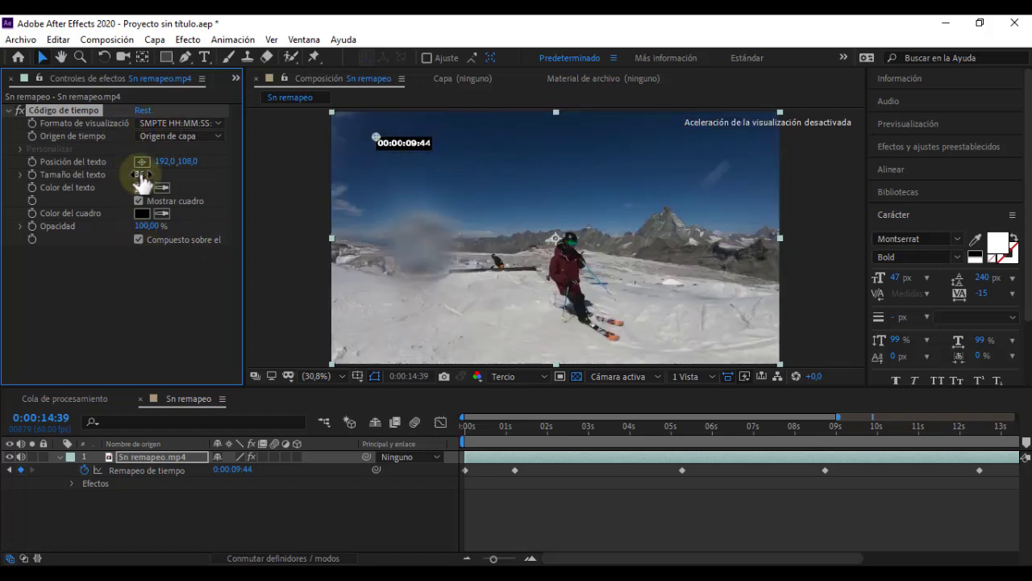
left_click_drag(138, 175, 153, 174)
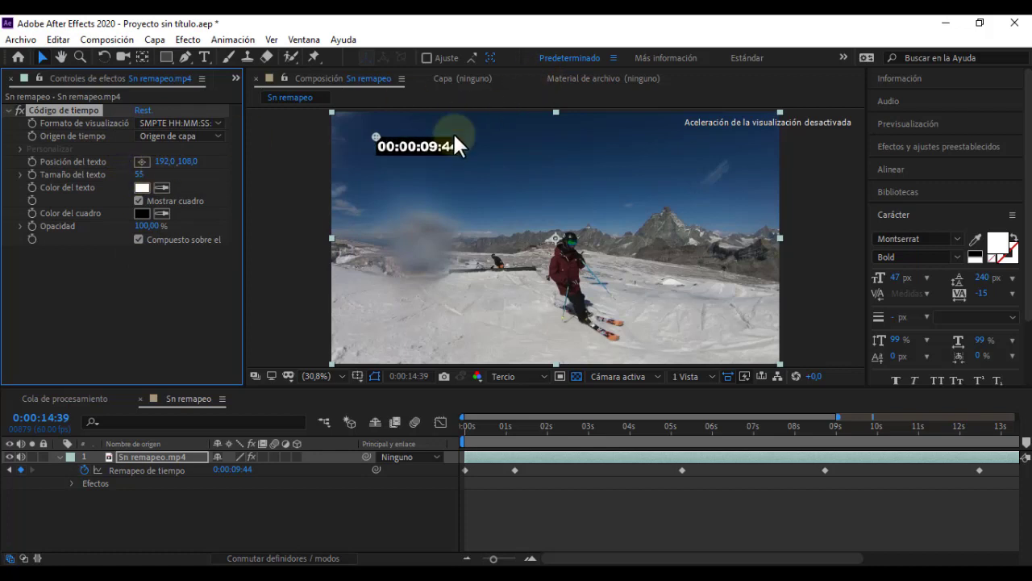
mouse_move(432, 147)
left_mouse_down()
mouse_move(402, 149)
mouse_move(337, 122)
left_mouse_up()
key("ctrl+z")
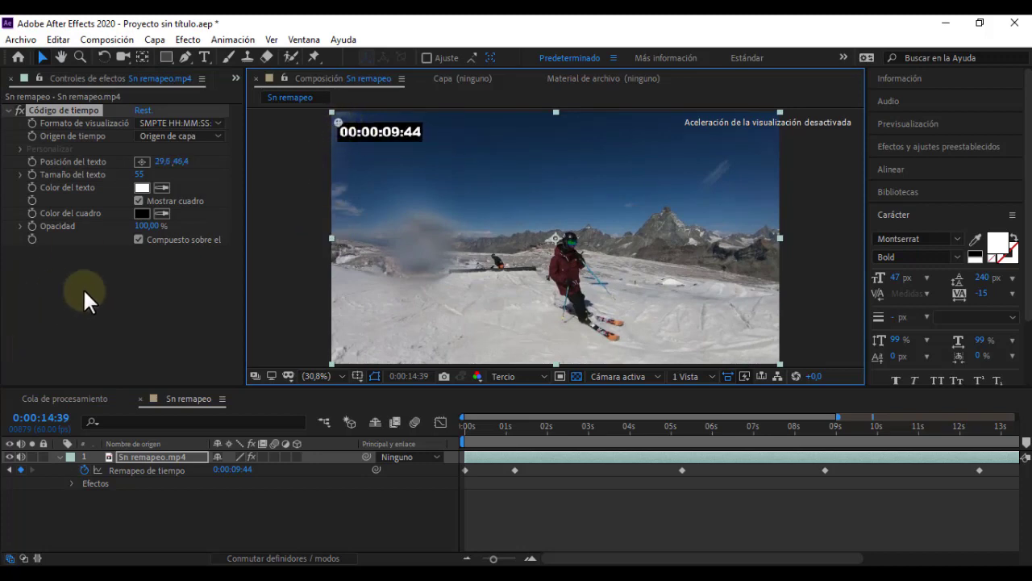
left_click(207, 282)
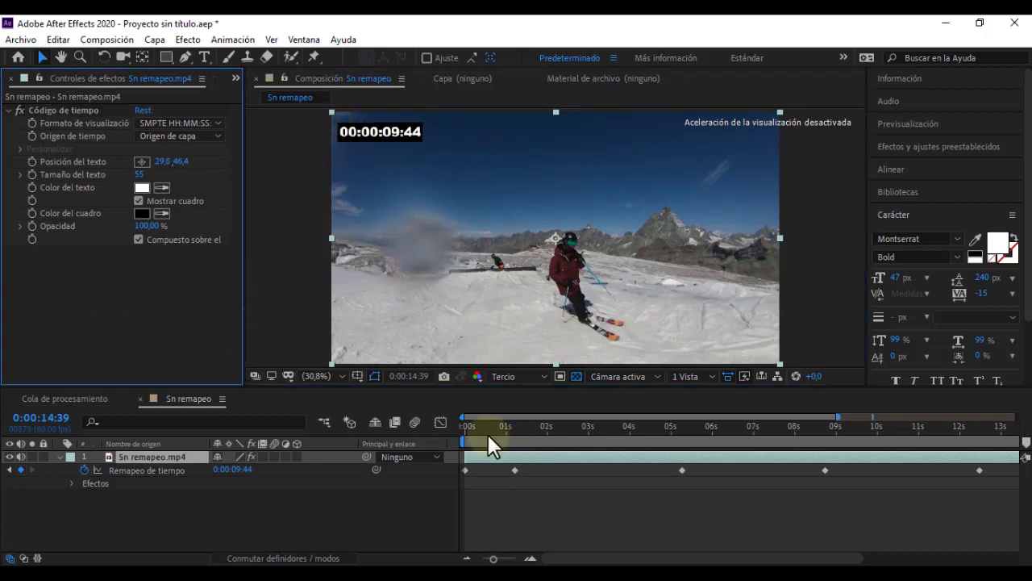
Try the Frame Numbers and 35 mm feet-and-frames display formats, then settle on SMPTE
left_click_drag(465, 421, 679, 430)
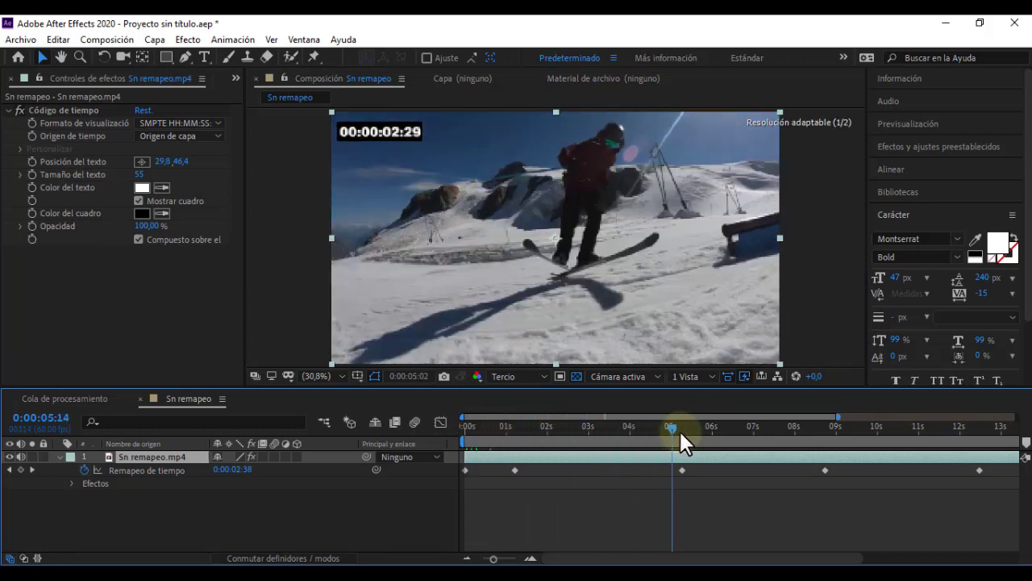
left_click(192, 118)
left_click(194, 157)
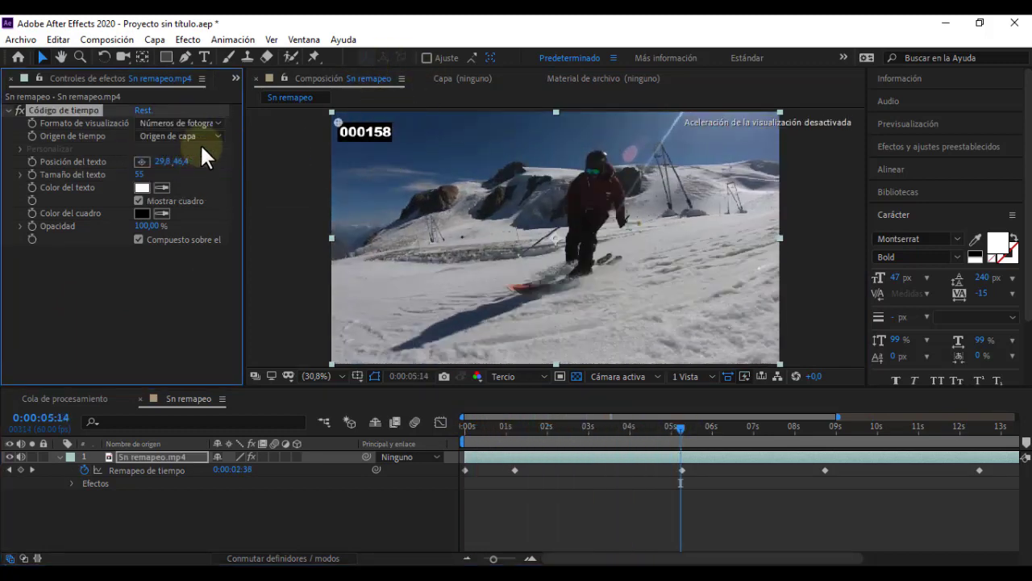
left_click(197, 122)
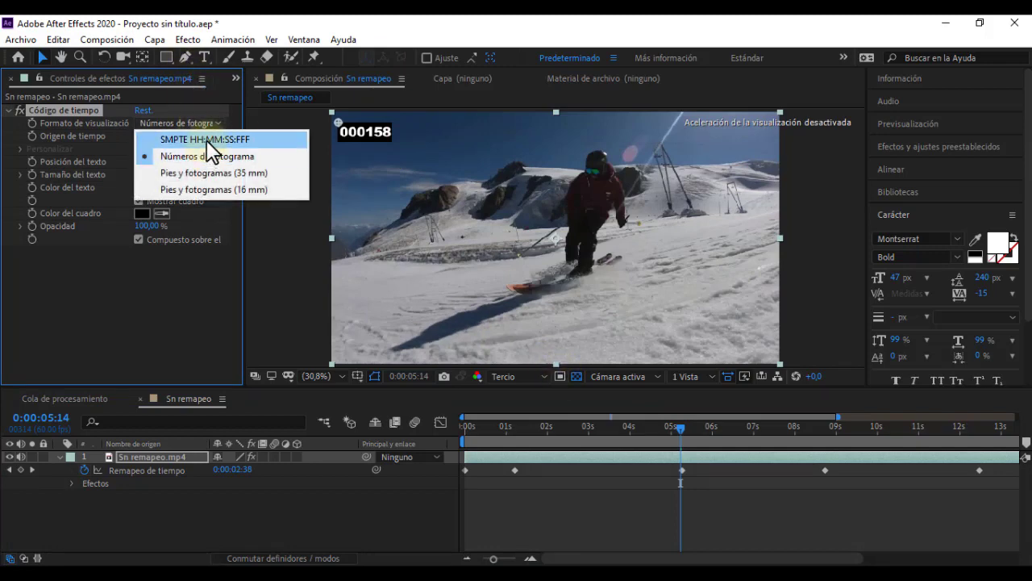
left_click(207, 138)
left_click(182, 123)
left_click(194, 173)
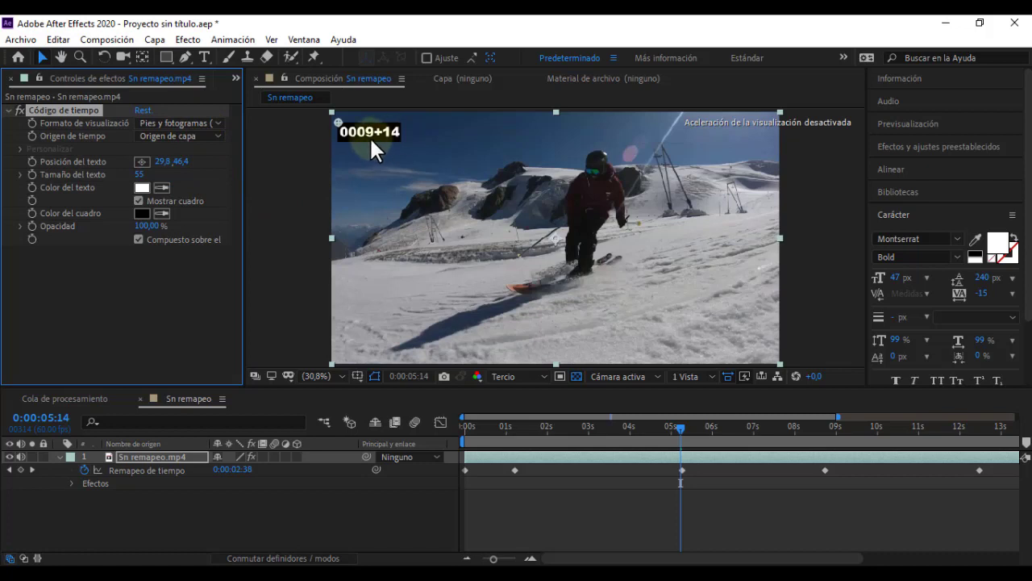
left_click(179, 128)
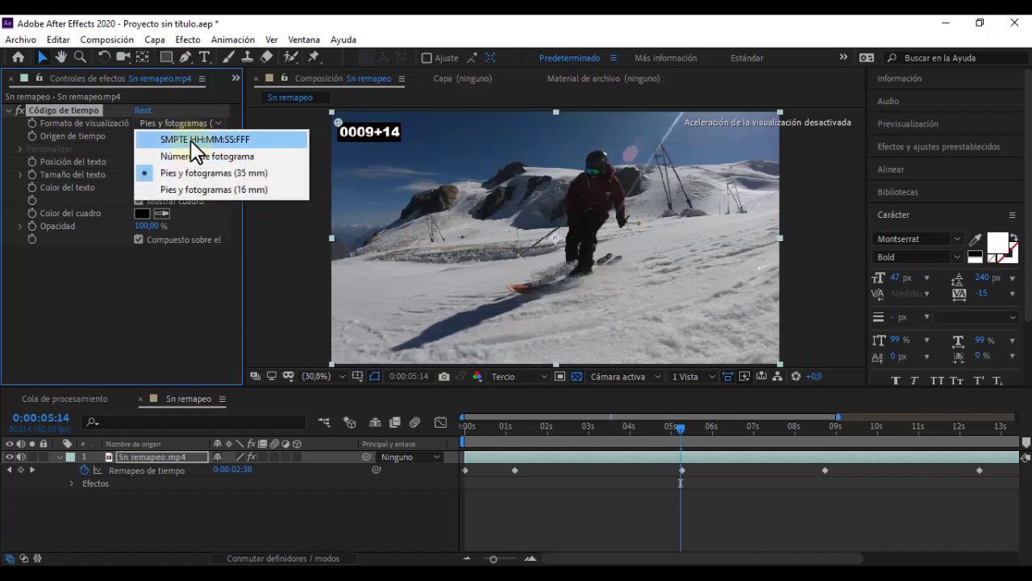
left_click(190, 139)
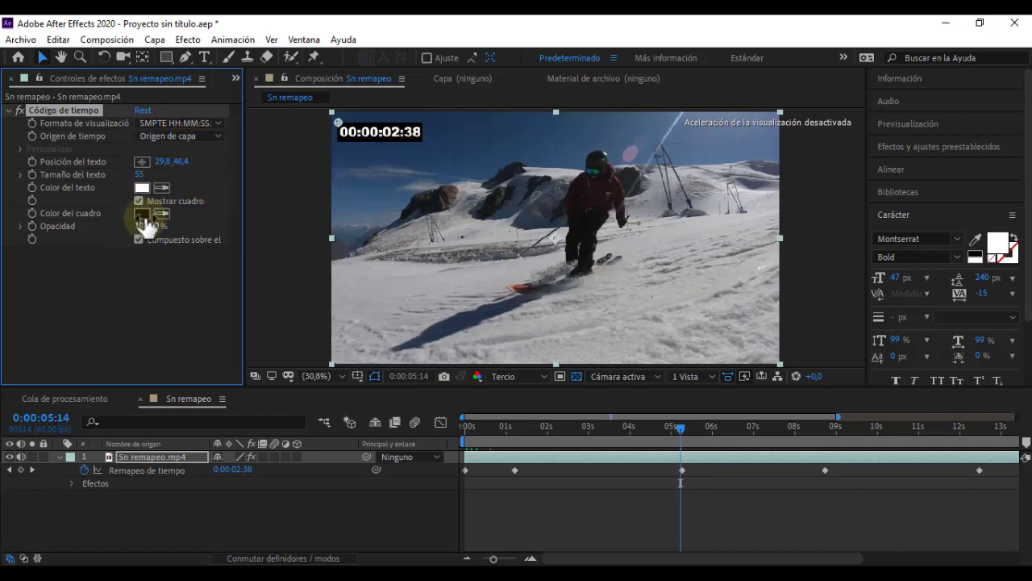
Toggle Show Box off and back on so the timecode keeps its black box
left_click(139, 200)
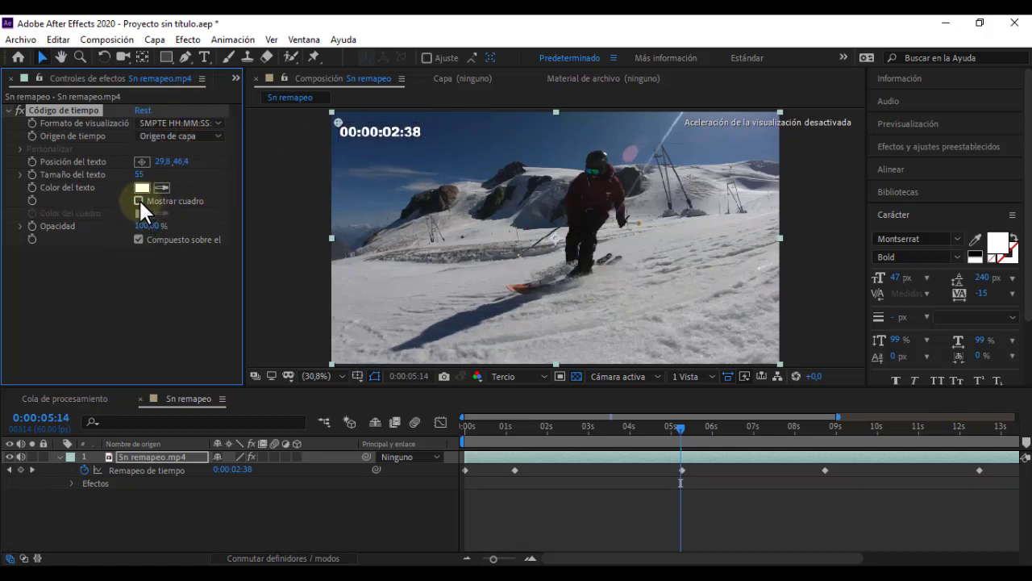
left_click(138, 200)
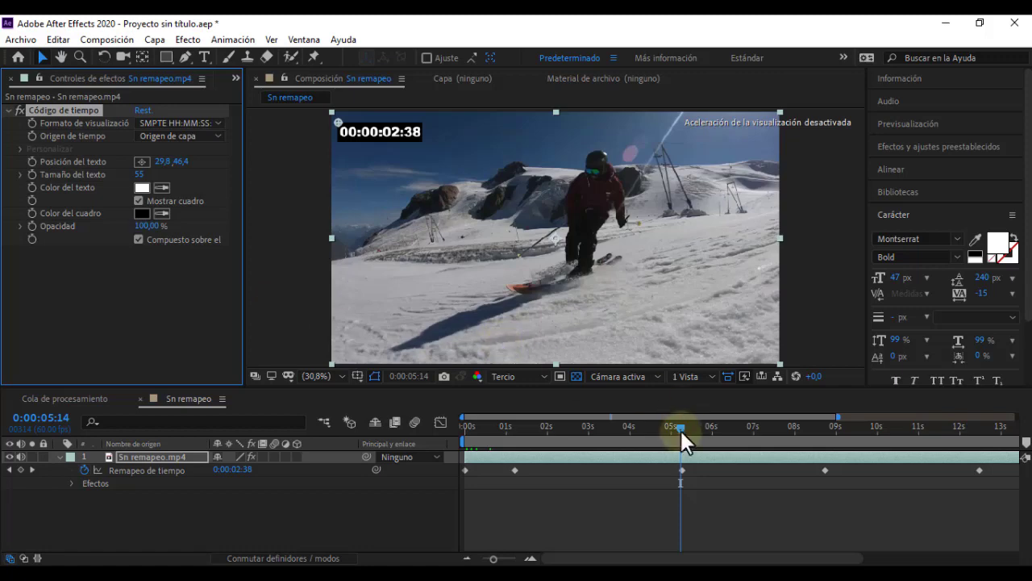
left_click_drag(675, 430, 729, 426)
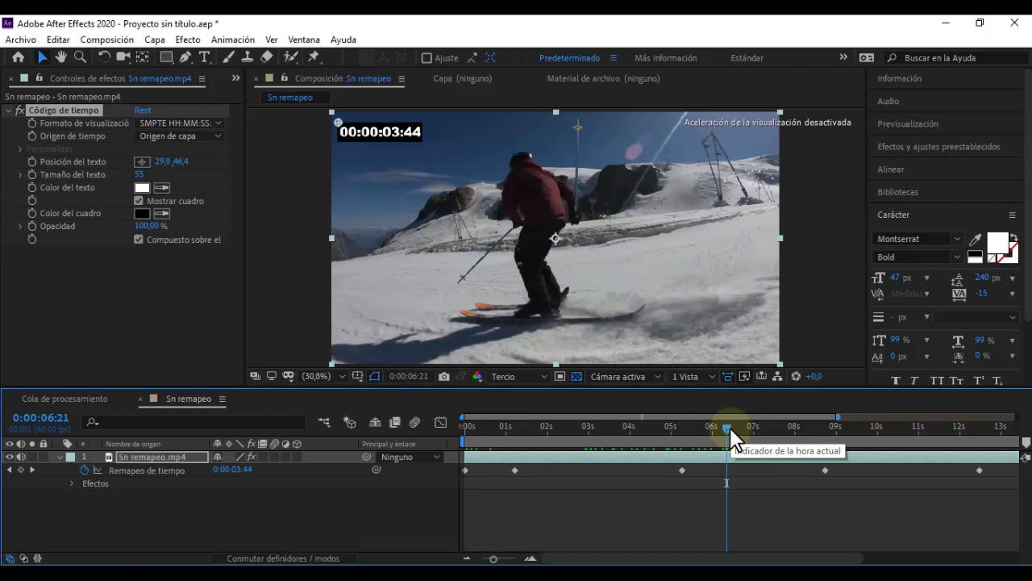
Show the Project panel, then switch to the Leccion 13 remapeo folder in File Explorer
left_click(188, 501)
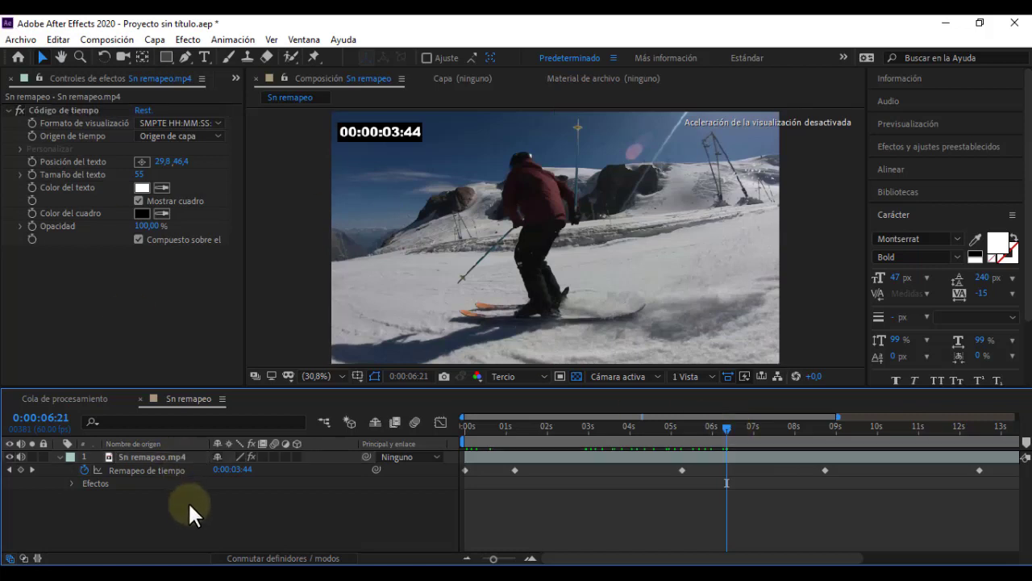
left_click(240, 74)
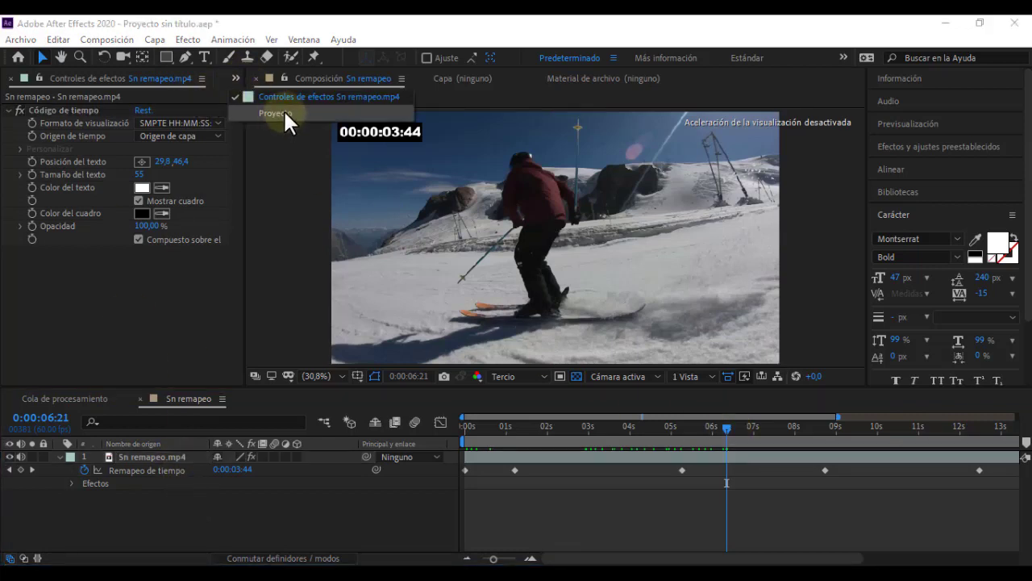
left_click(283, 109)
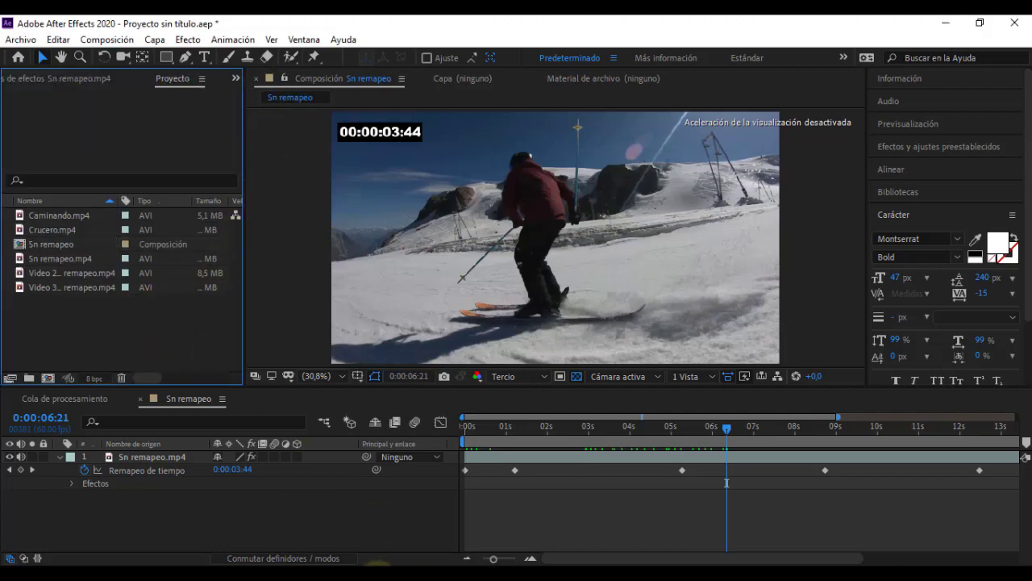
left_click(411, 563)
Open VIDEO DEMO LECCION REMAPEO from the Leccion 13 remapeo folder and skip ahead to the Efecto Wide Time scene
left_click(70, 65)
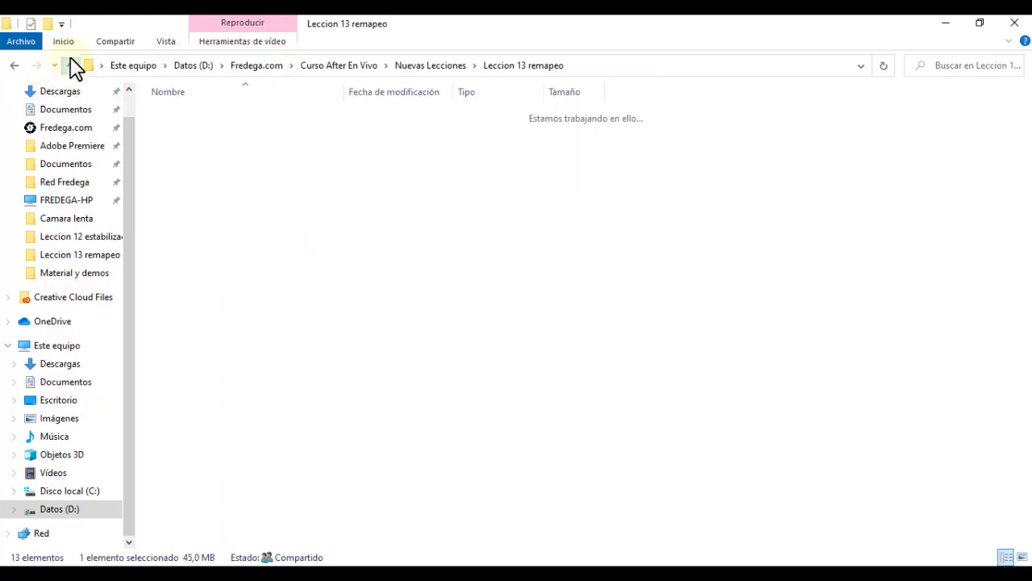
double_click(230, 178)
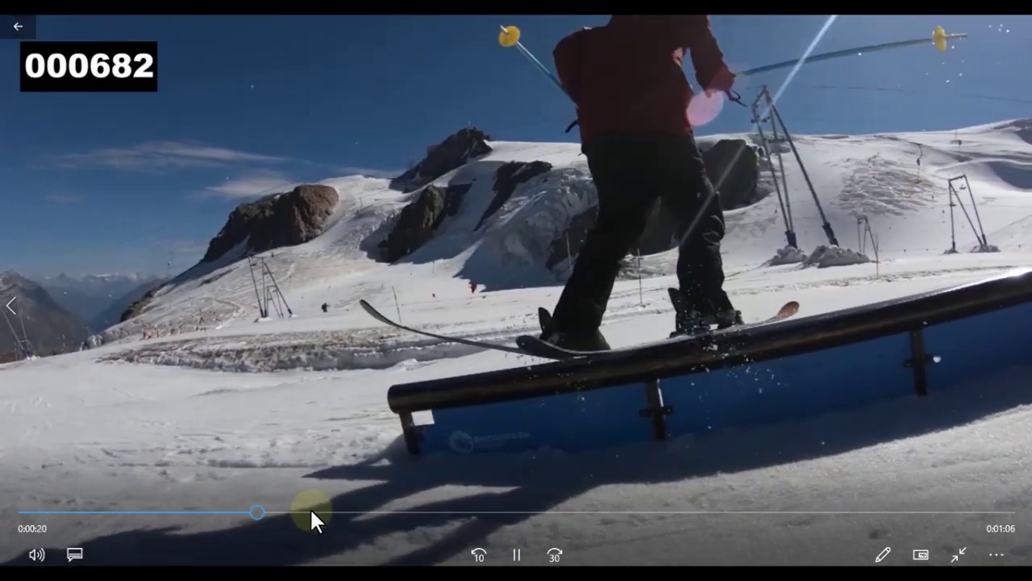
left_click(310, 506)
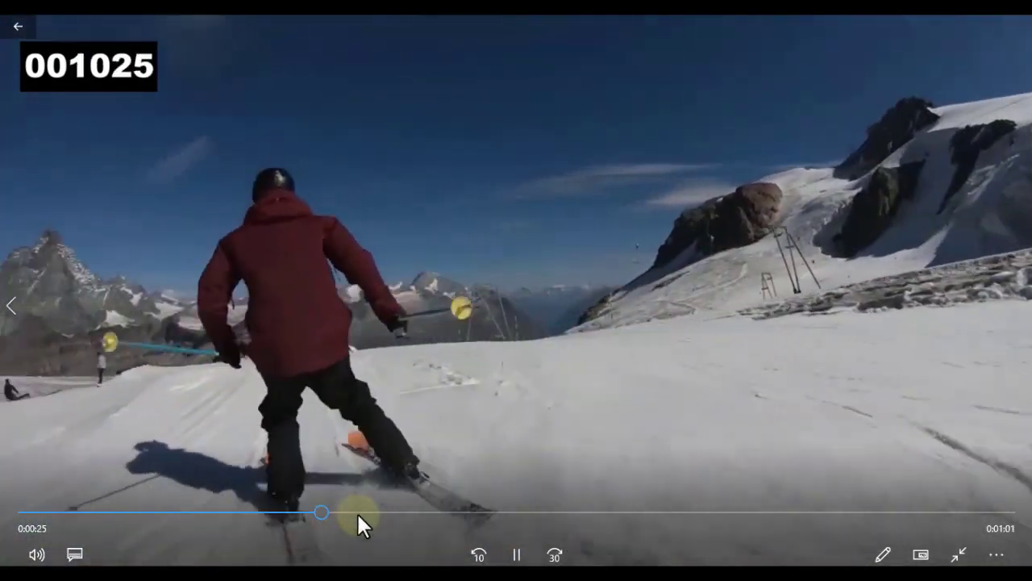
left_click(356, 511)
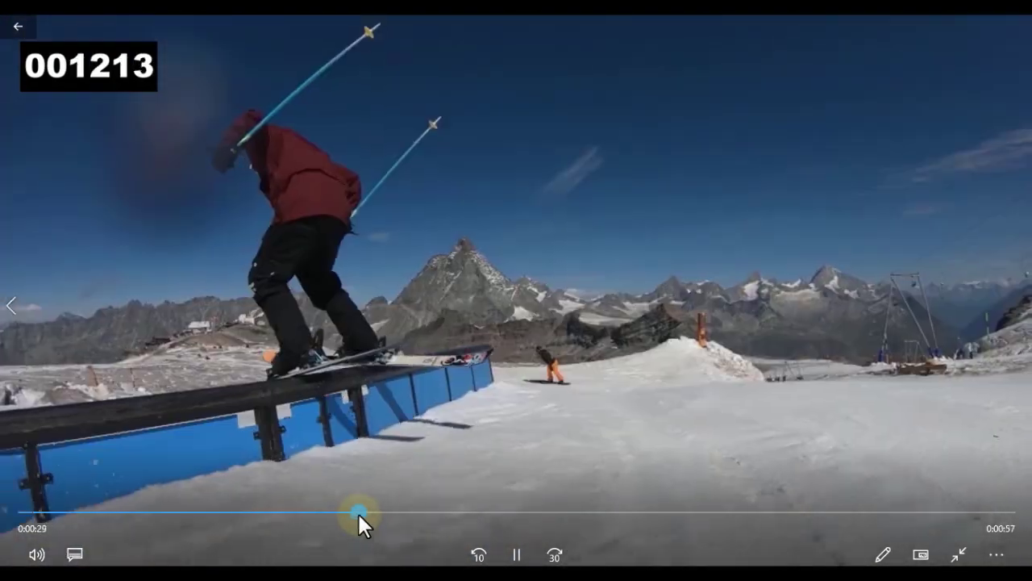
left_click_drag(412, 512, 541, 511)
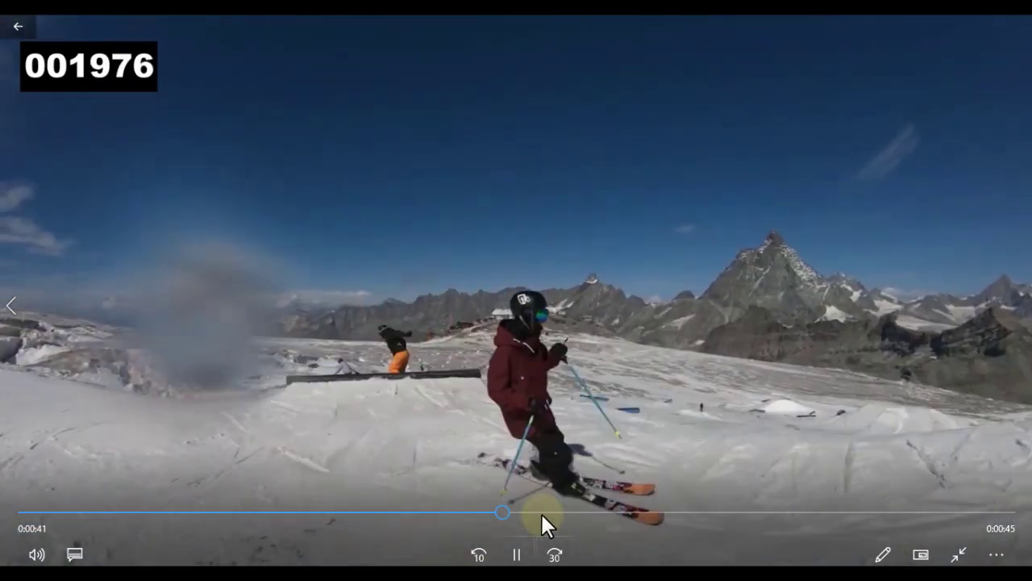
left_click(542, 513)
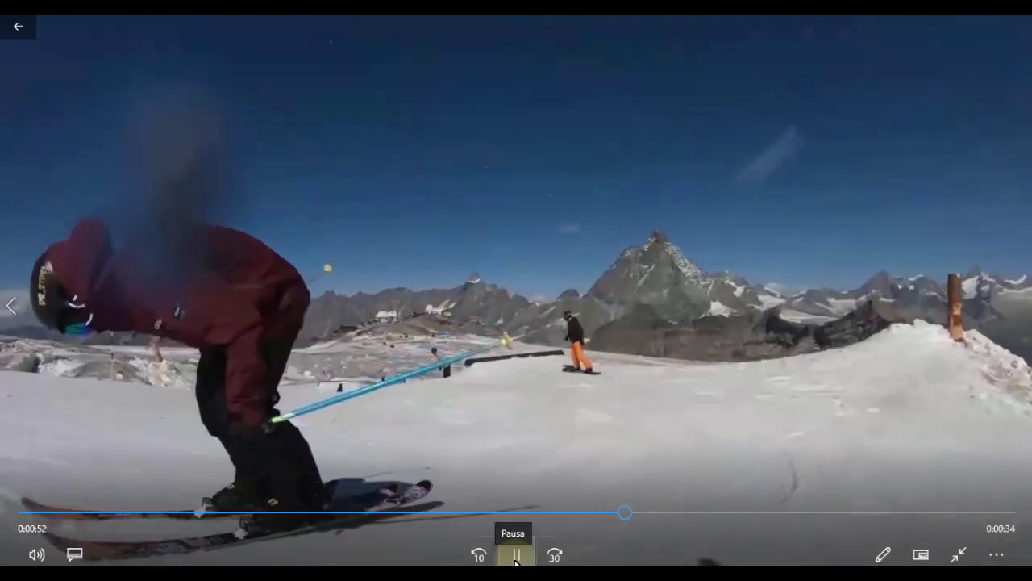
Pause the demo, close Películas y TV and return to After Effects
left_click(932, 80)
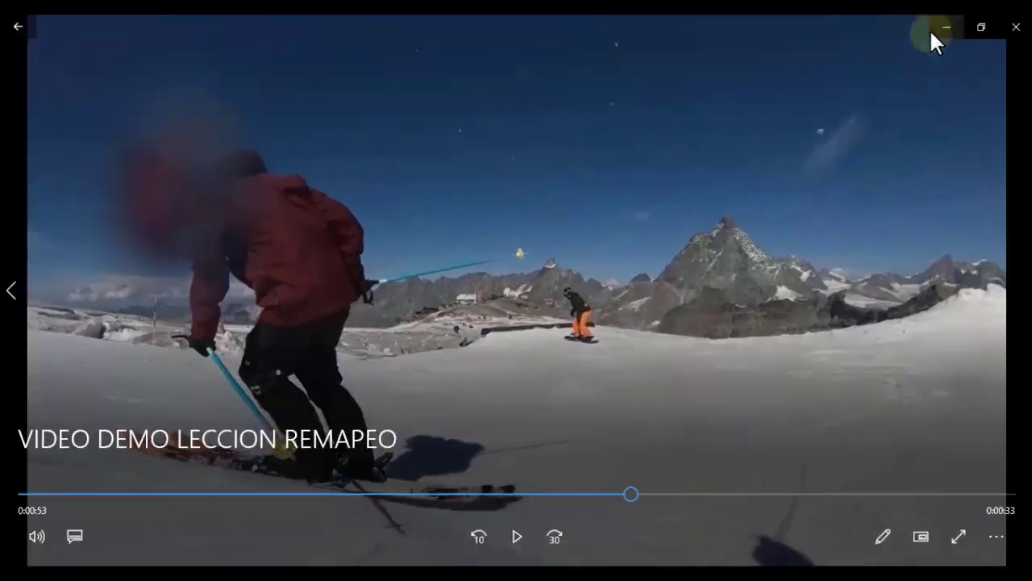
left_click(943, 24)
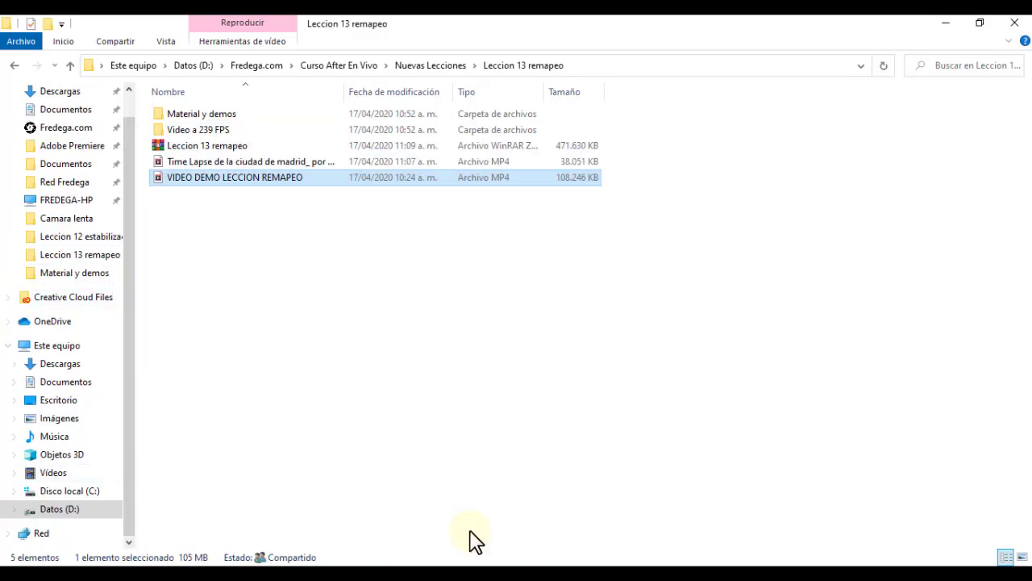
left_click(443, 545)
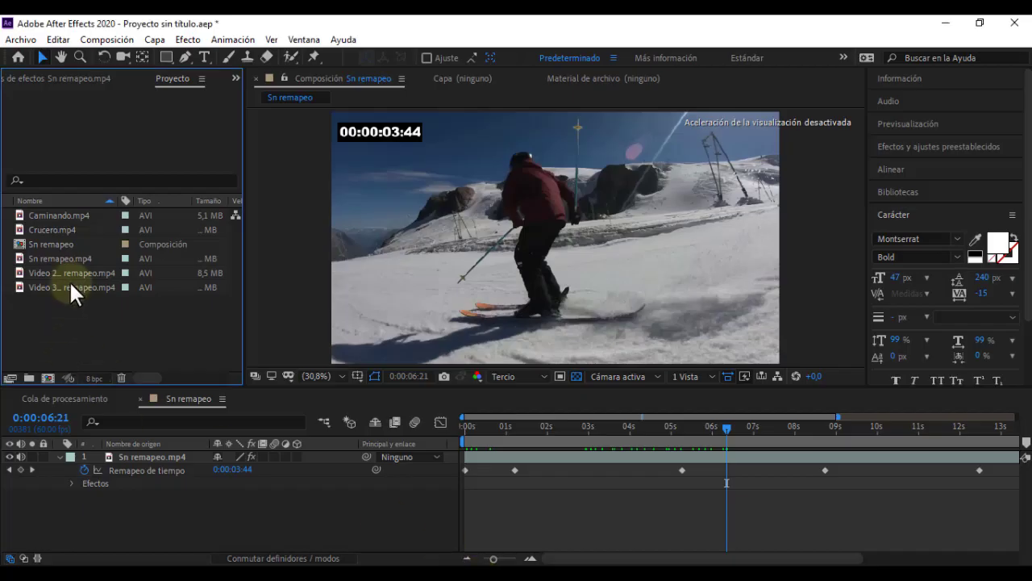
Delete the existing Sn remapeo composition
left_click(62, 255)
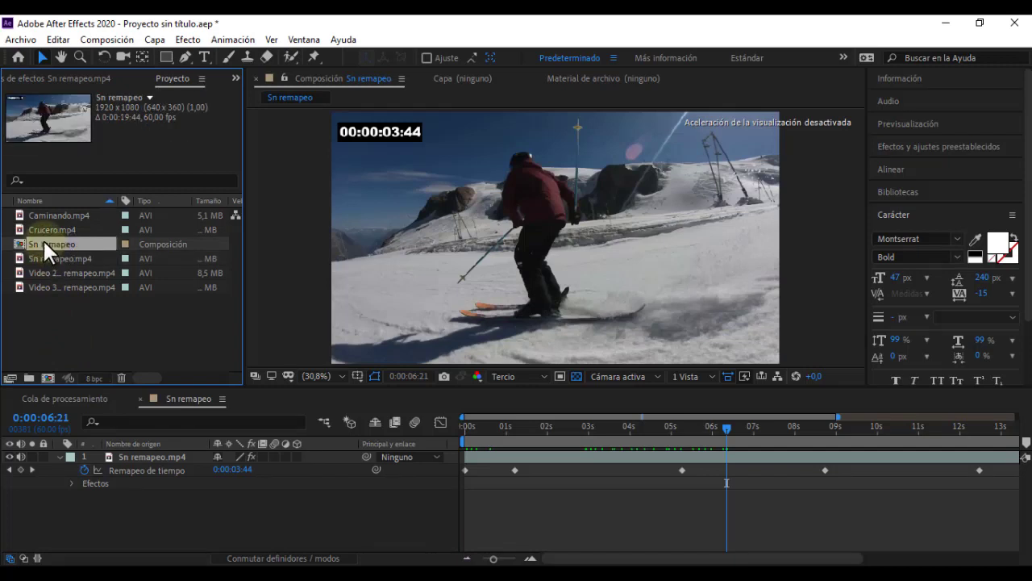
key("Delete")
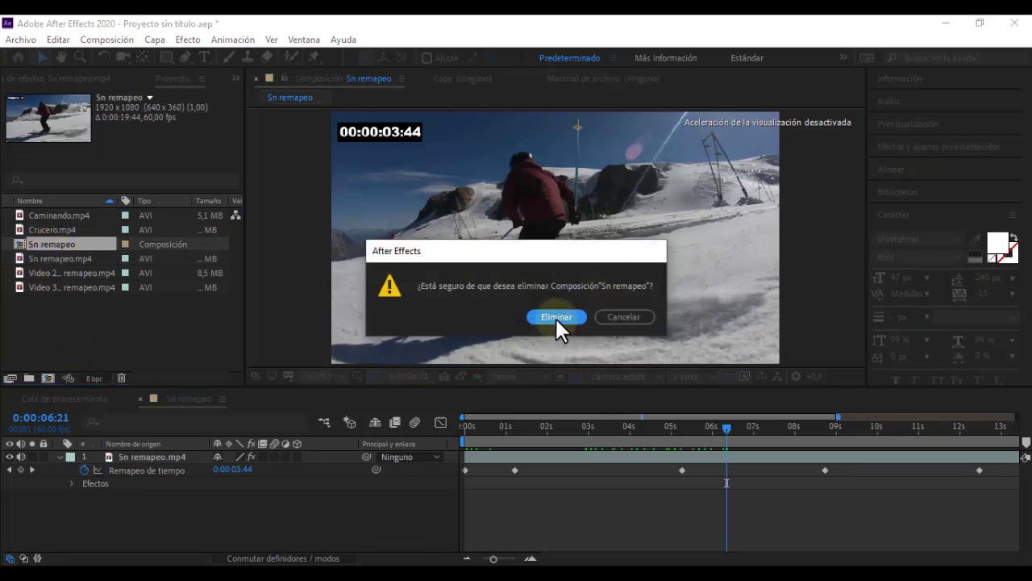
left_click(554, 316)
Build a new composition from Sn remapeo.mp4 and scrub through the opening of the clip
left_click(46, 246)
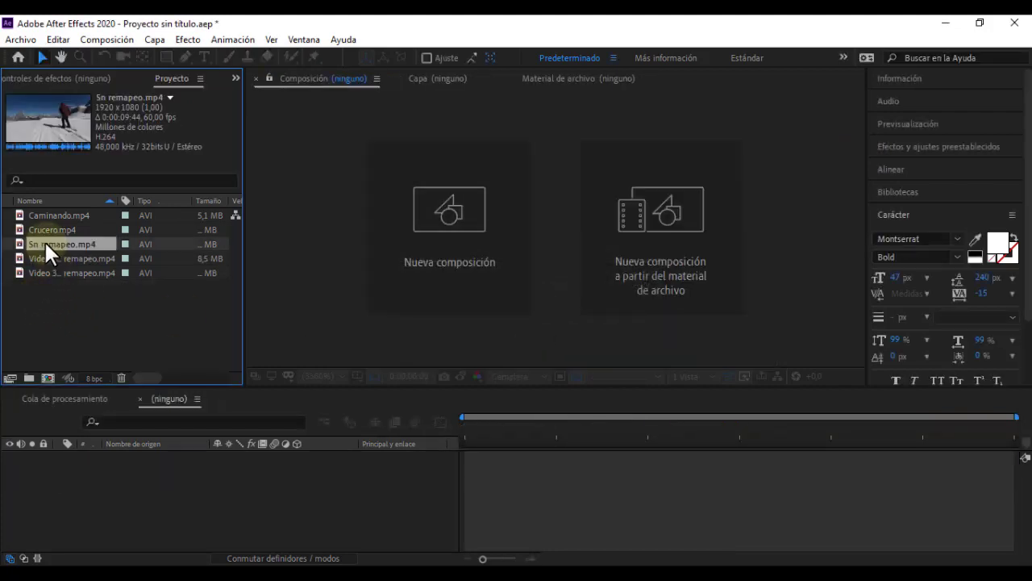
right_click(44, 241)
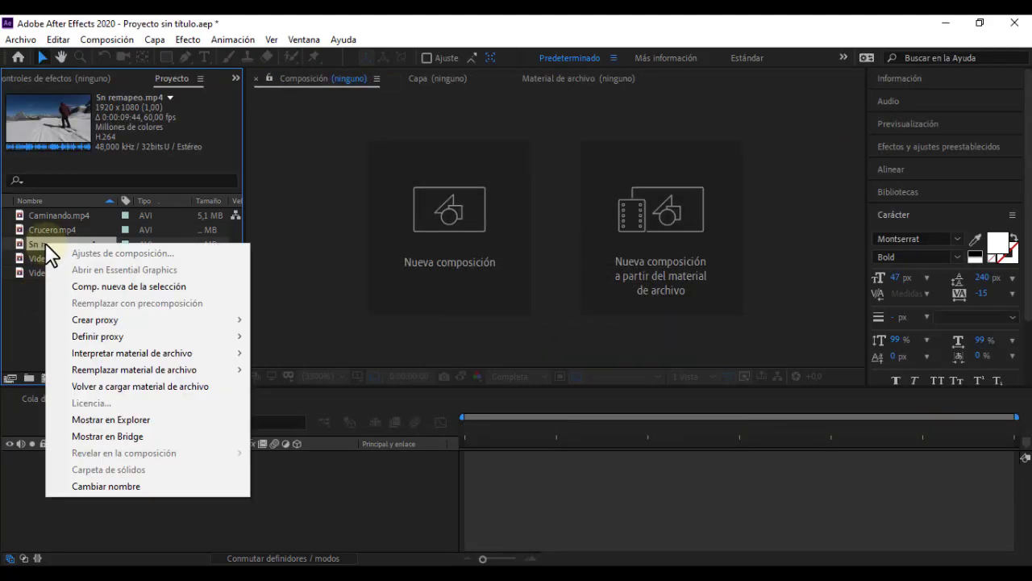
left_click(109, 286)
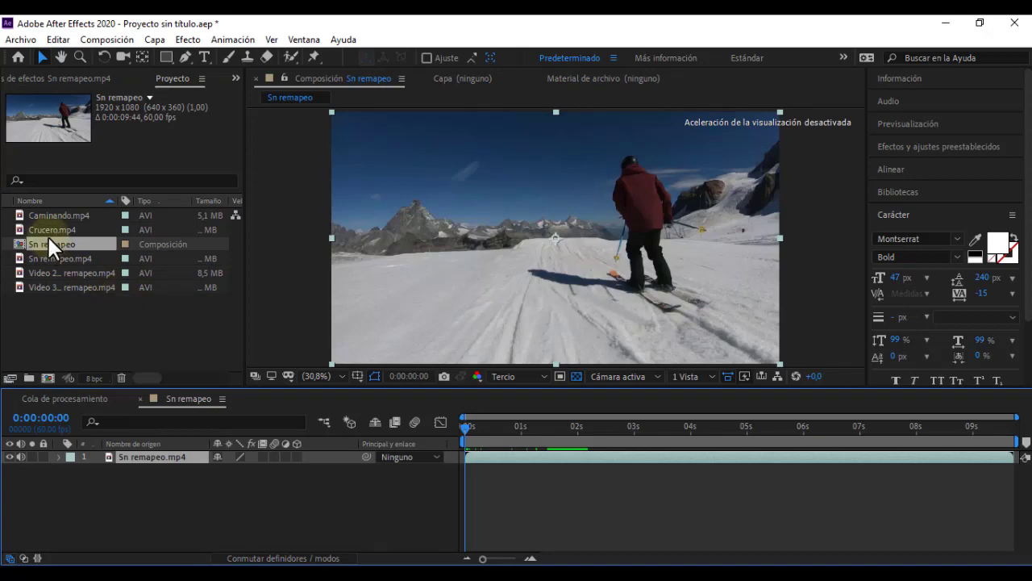
right_click(50, 258)
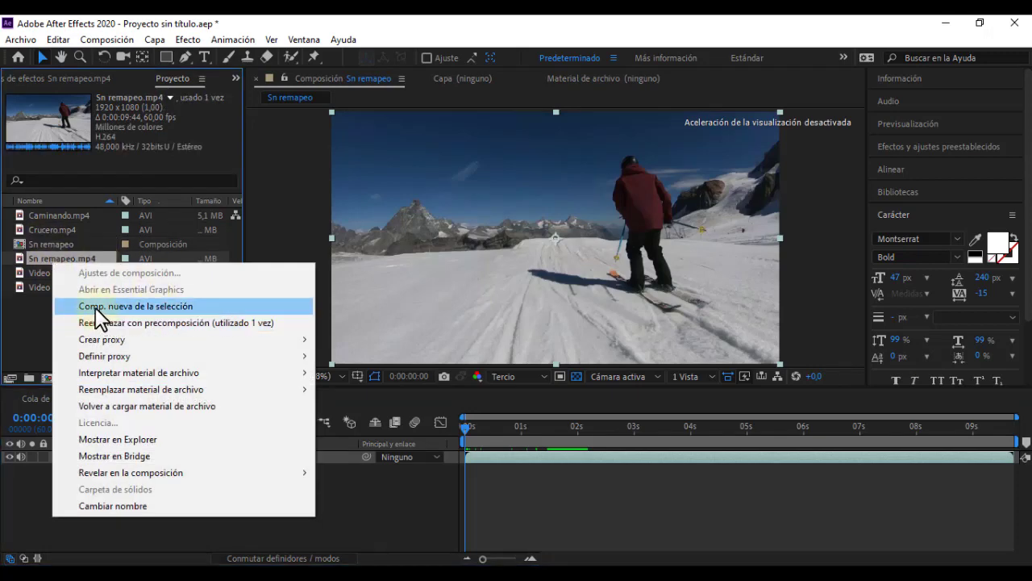
left_click(391, 542)
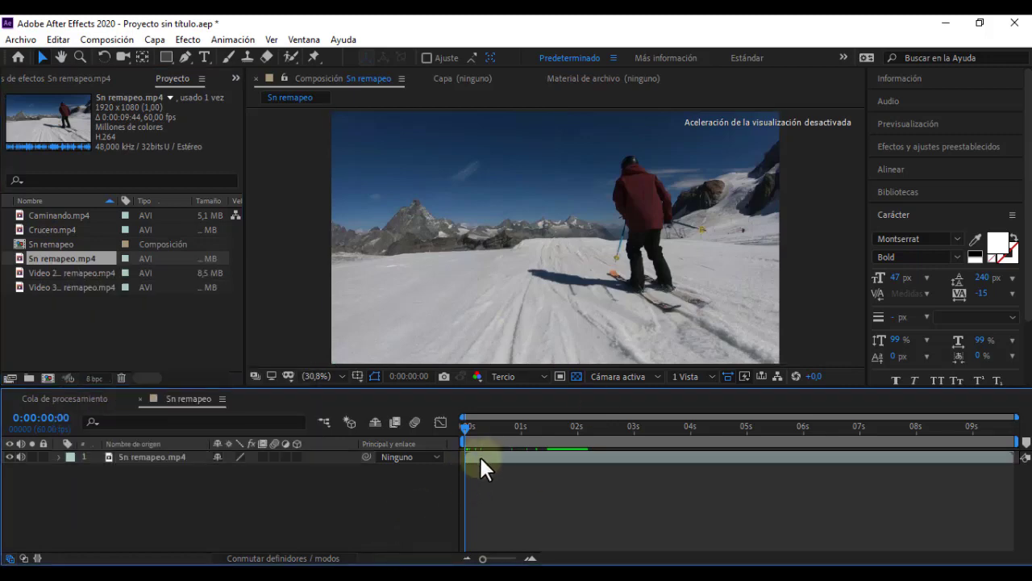
mouse_move(465, 428)
left_mouse_down()
mouse_move(508, 433)
mouse_move(432, 433)
mouse_move(624, 428)
mouse_move(509, 430)
mouse_move(520, 428)
left_mouse_up()
Add Capa de ajuste 1 above Sn remapeo.mp4 and trim its start to about 1 second
right_click(256, 518)
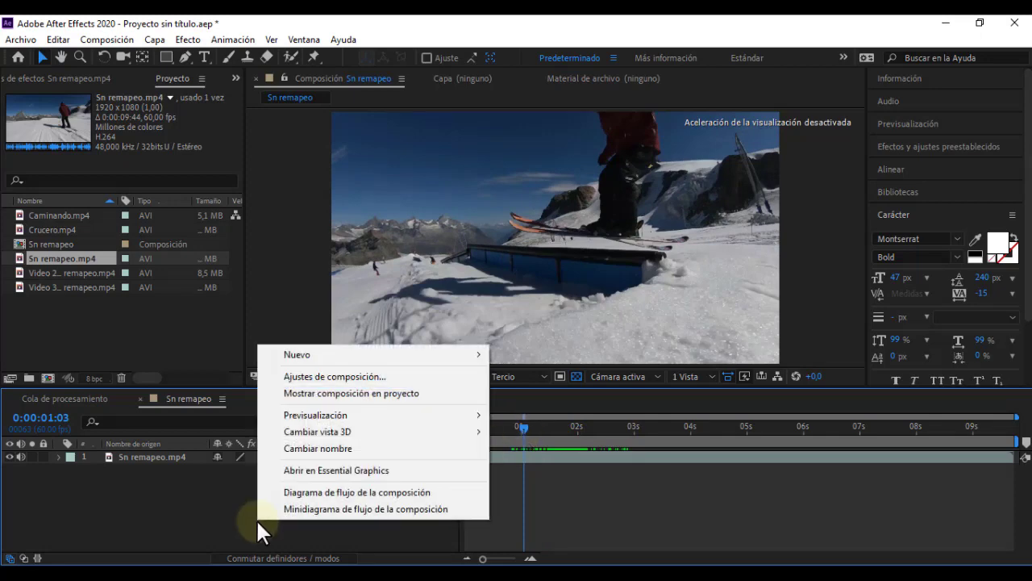
right_click(230, 521)
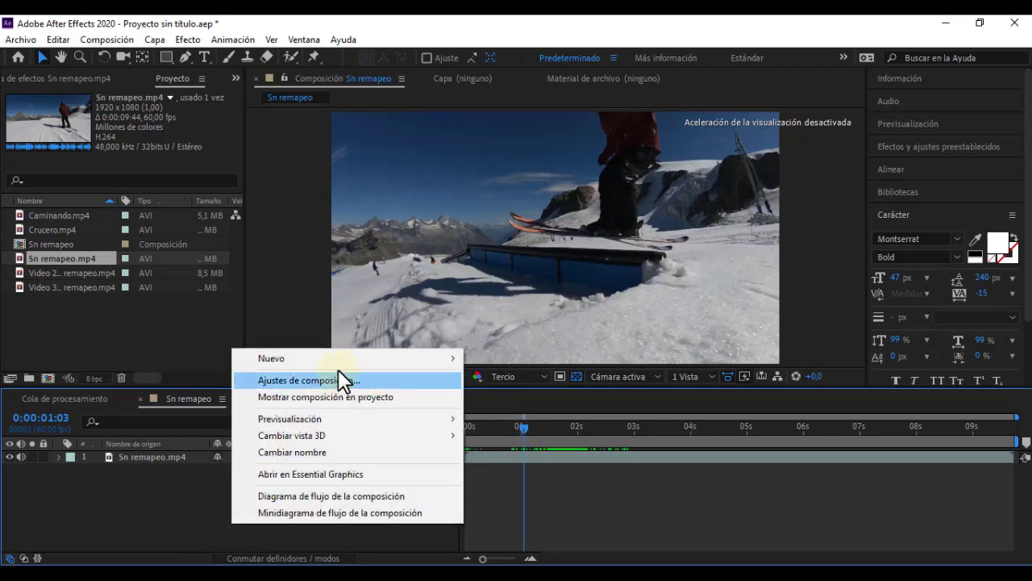
mouse_move(340, 361)
left_click(563, 475)
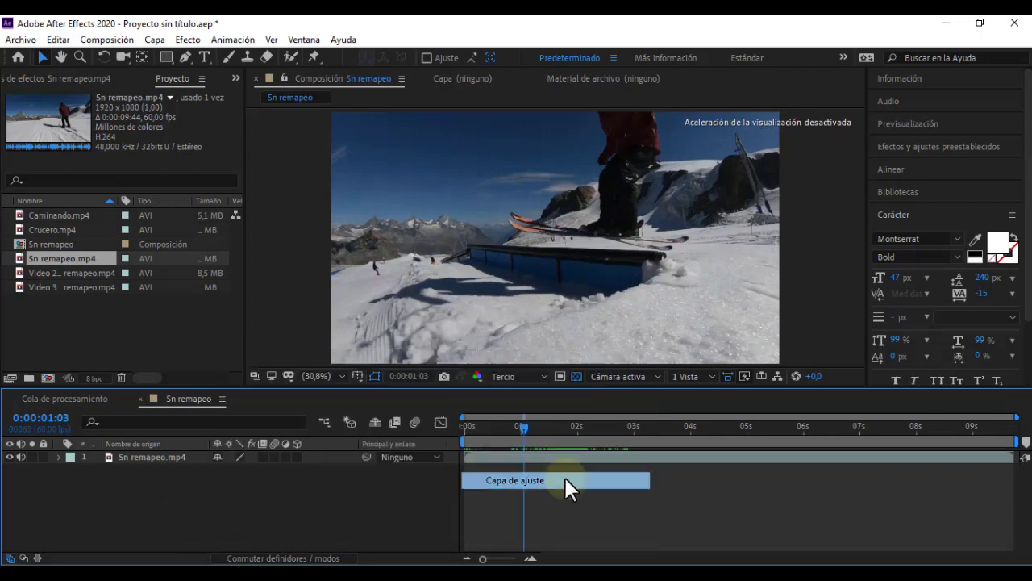
mouse_move(468, 457)
left_mouse_down()
mouse_move(529, 457)
mouse_move(553, 430)
mouse_move(649, 432)
left_mouse_up()
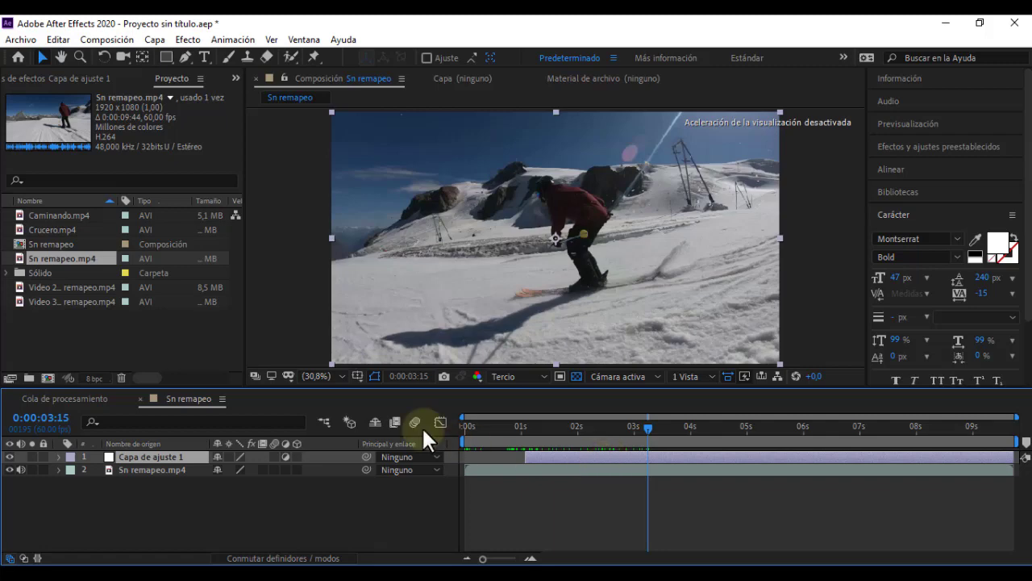
Split Capa de ajuste 1 at 0:00:03:15, delete the later piece, and reselect the layer
left_click(58, 40)
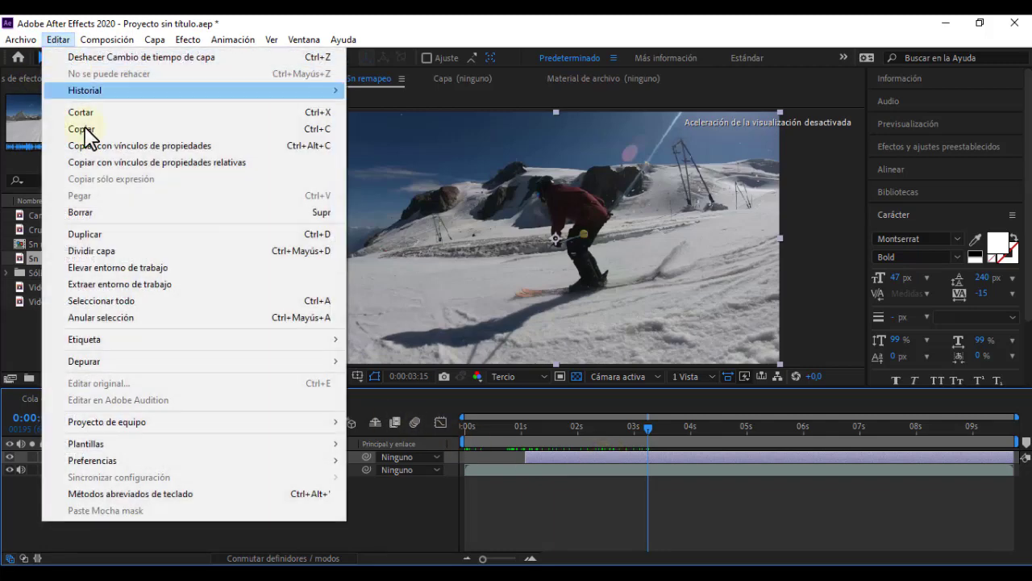
left_click(113, 258)
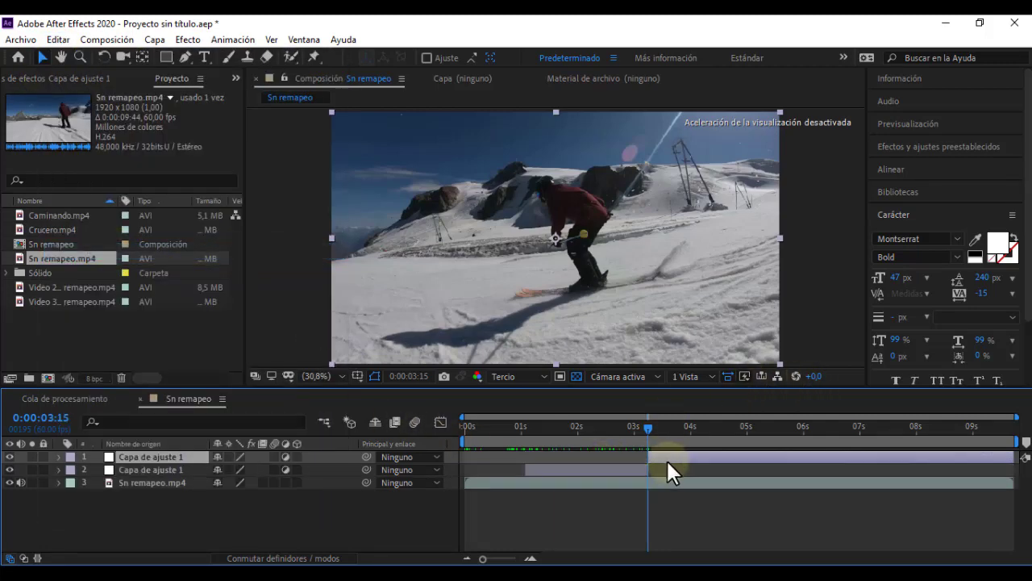
key("Delete")
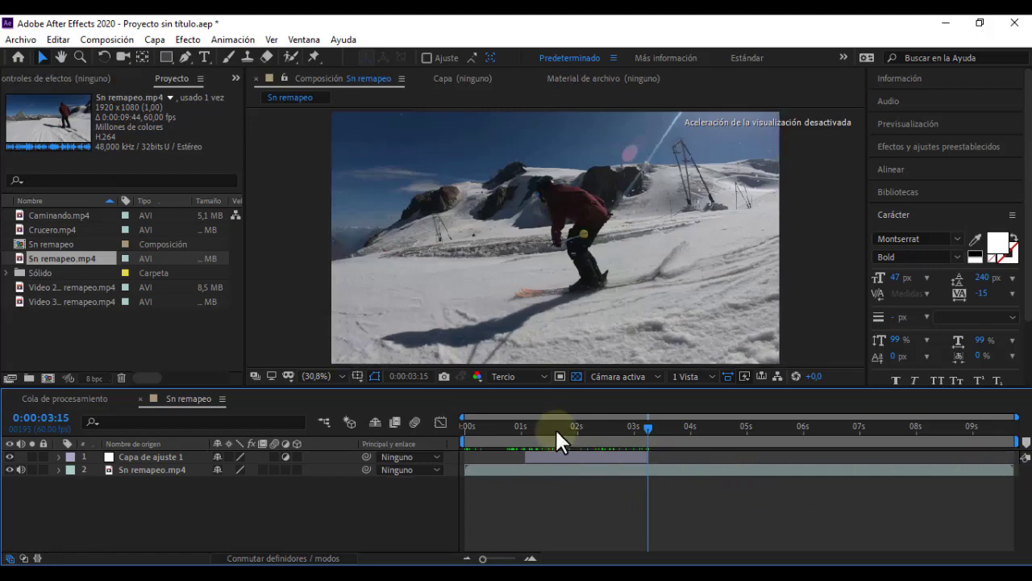
left_click(508, 427)
mouse_move(507, 428)
left_mouse_down()
mouse_move(633, 428)
mouse_move(610, 431)
left_mouse_up()
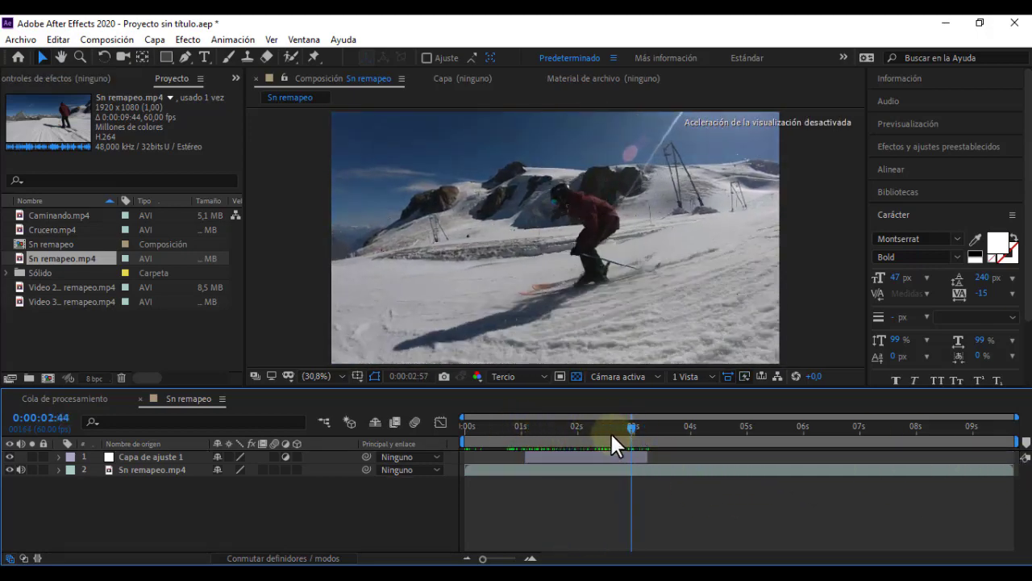
left_click(143, 456)
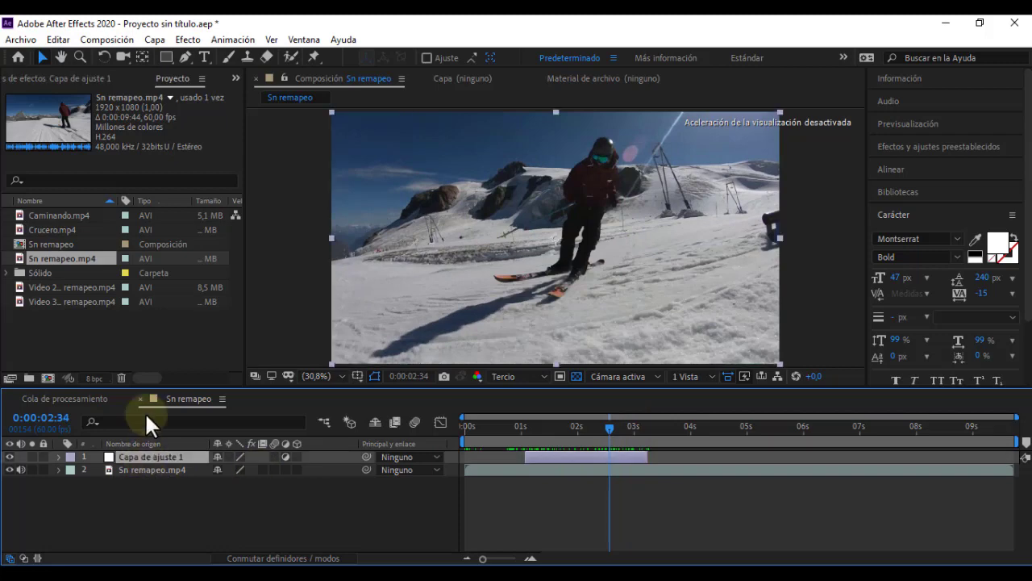
left_click(188, 39)
Apply the CC Wide Time time effect to Capa de ajuste 1
left_click(233, 40)
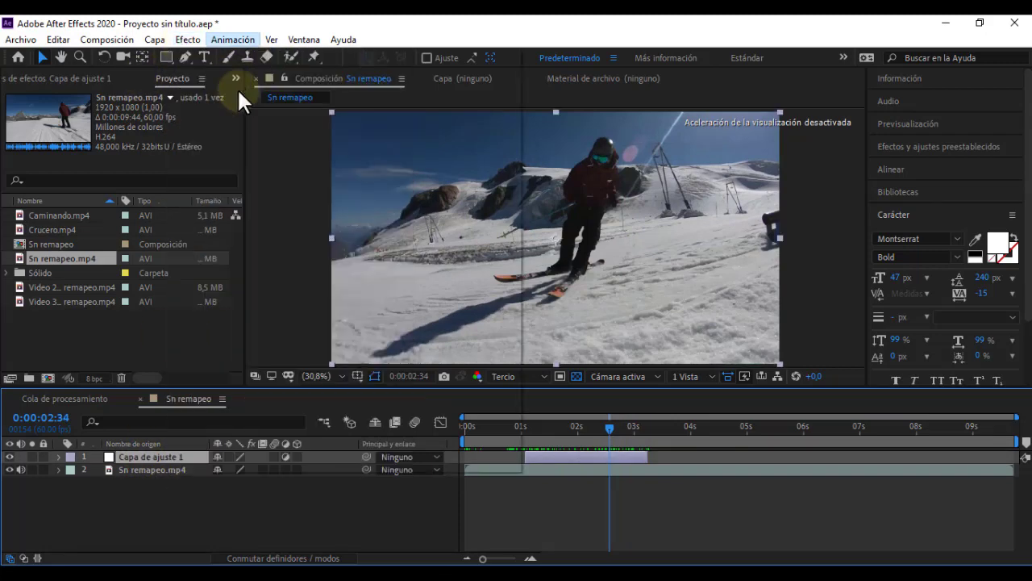
mouse_move(188, 40)
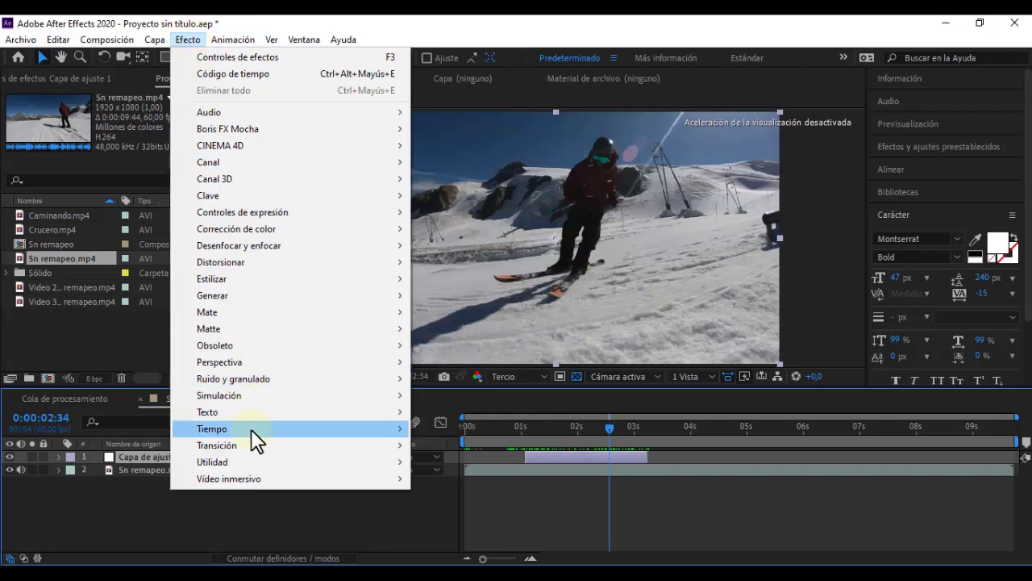
mouse_move(253, 434)
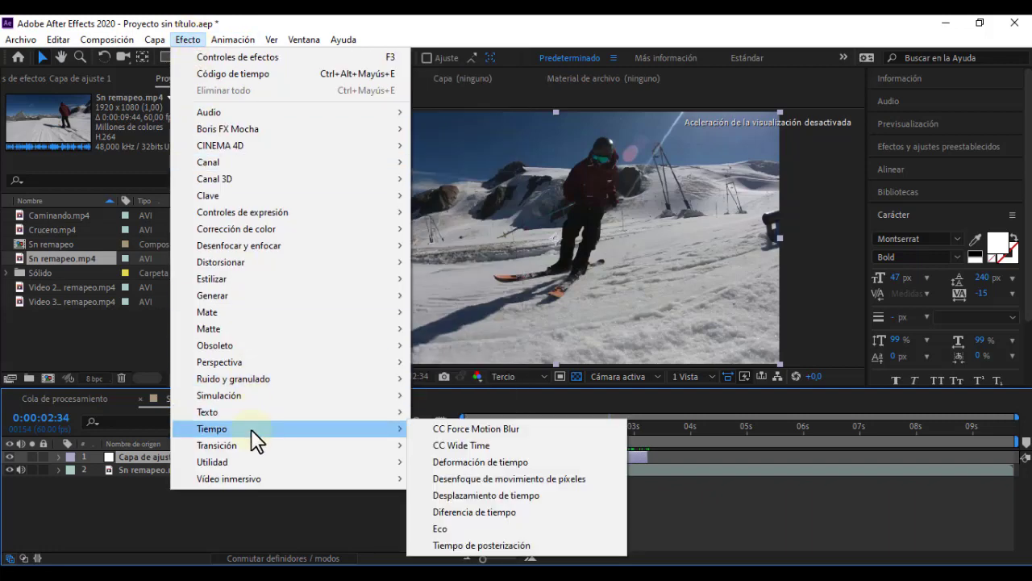
left_click(461, 445)
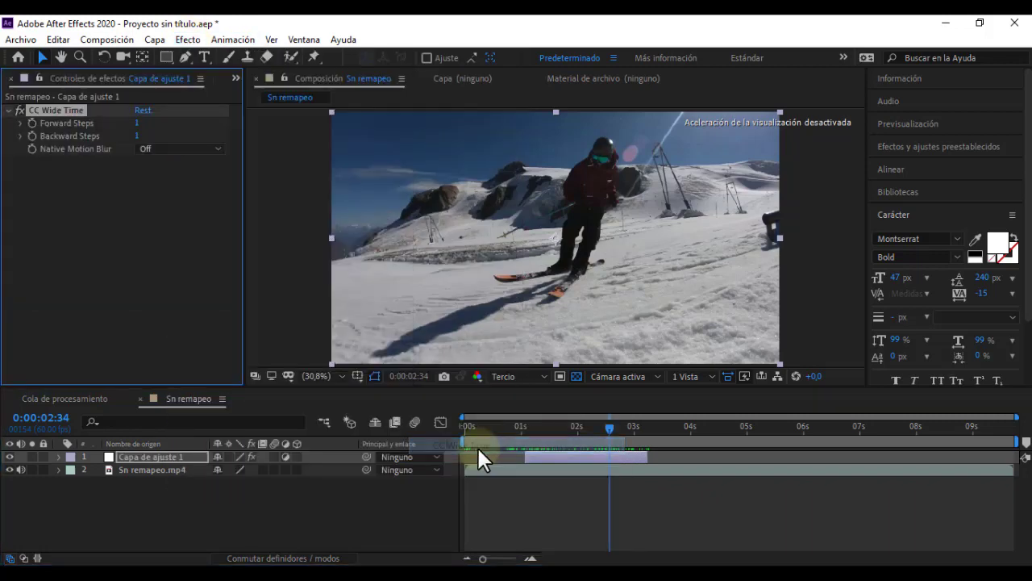
left_click(183, 41)
mouse_move(248, 446)
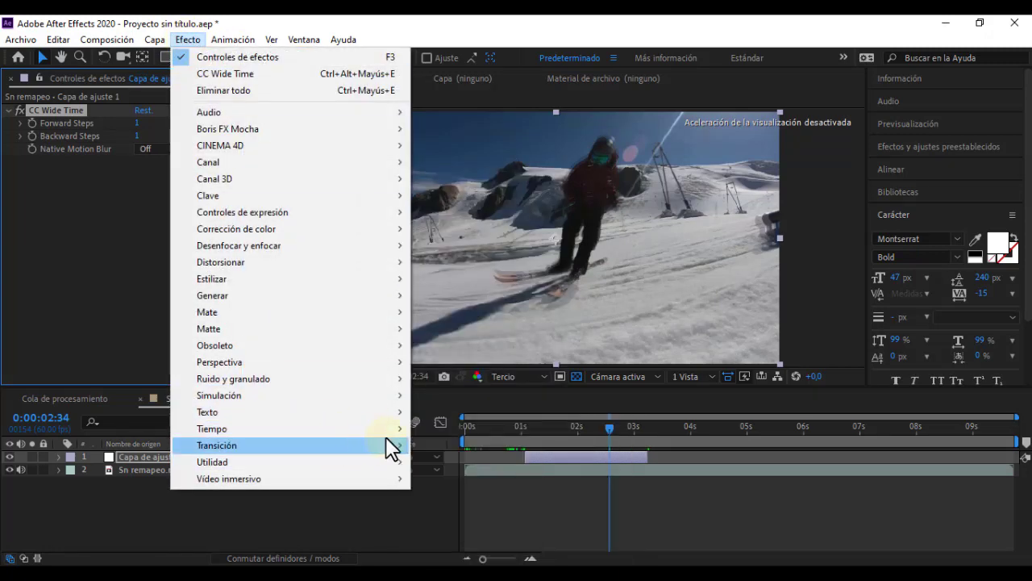
mouse_move(386, 430)
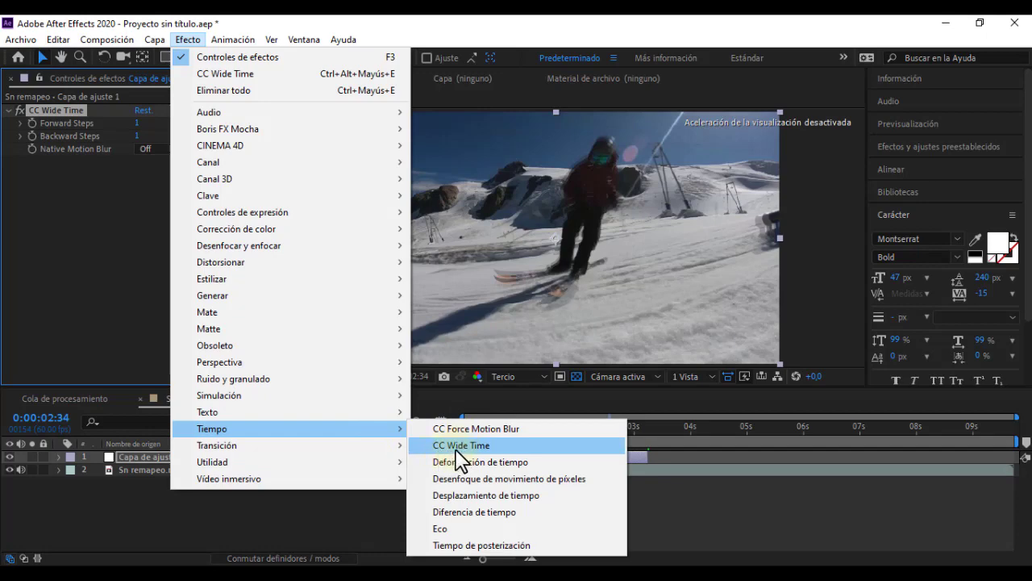
left_click(399, 507)
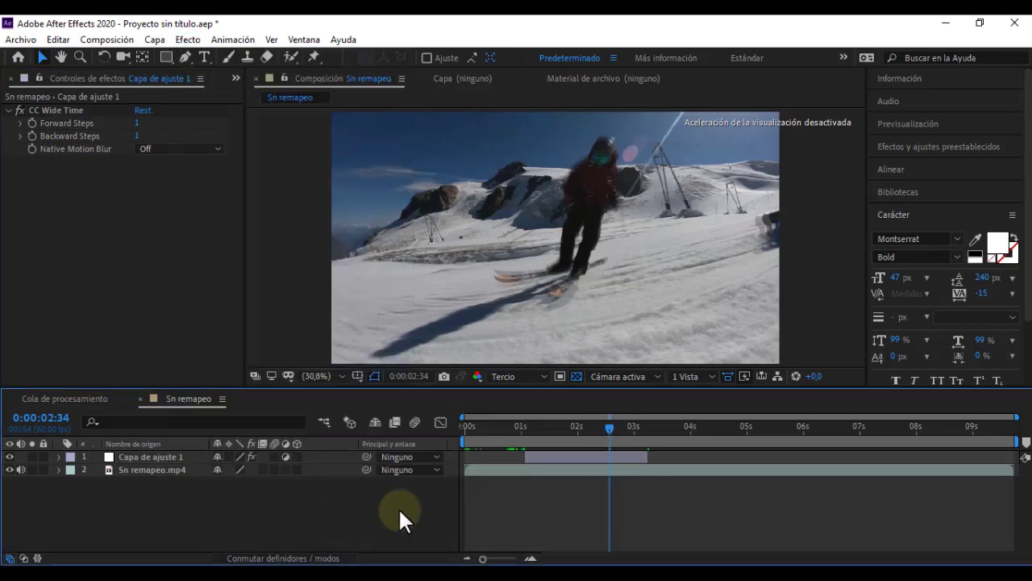
Set CC Wide Time Forward Steps to 10 and Backward Steps to 15, previewing around 2–3 seconds
left_click(576, 428)
left_click(568, 457)
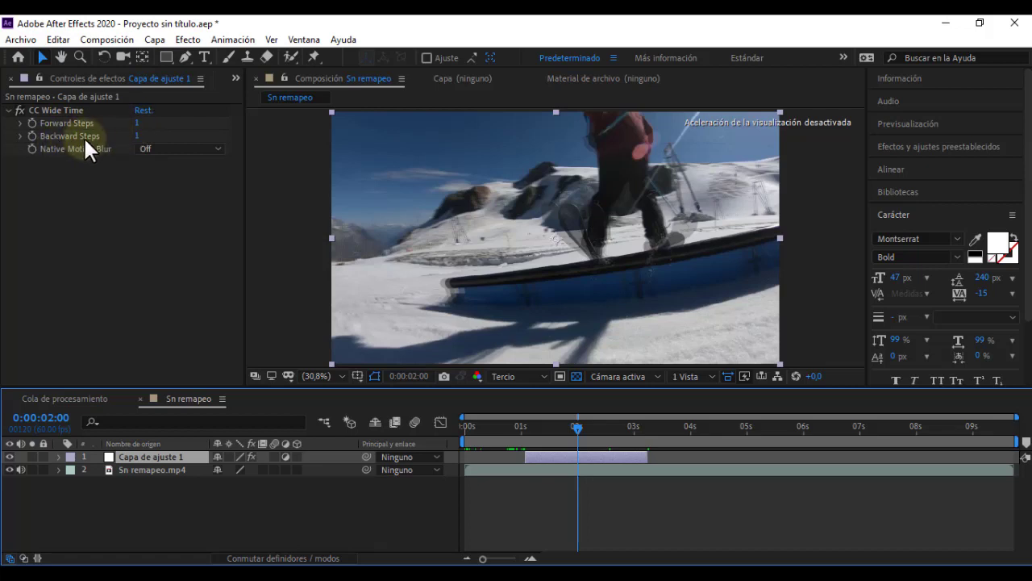
left_click_drag(139, 125, 146, 135)
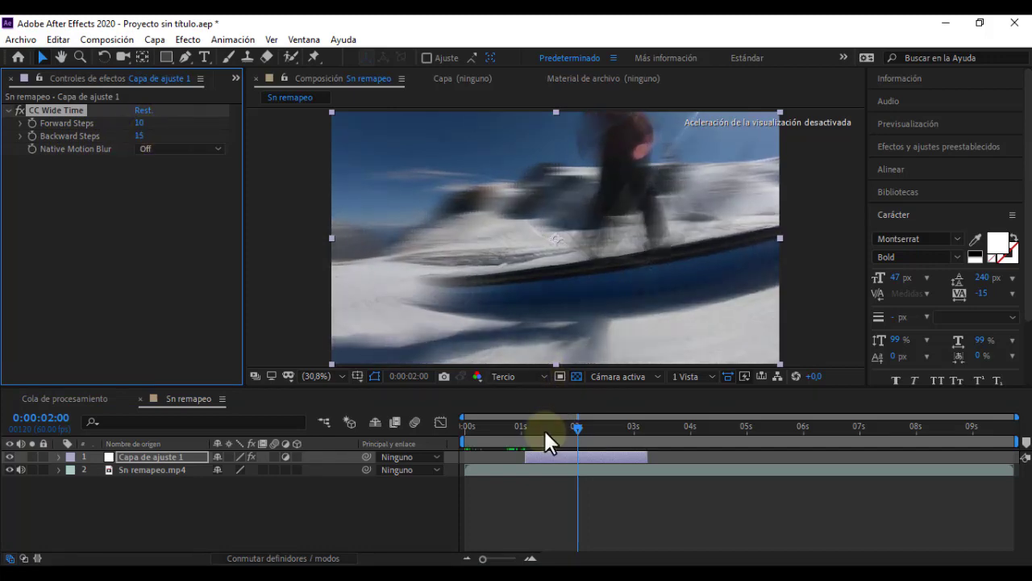
mouse_move(514, 427)
left_mouse_down()
mouse_move(486, 427)
mouse_move(565, 425)
left_mouse_up()
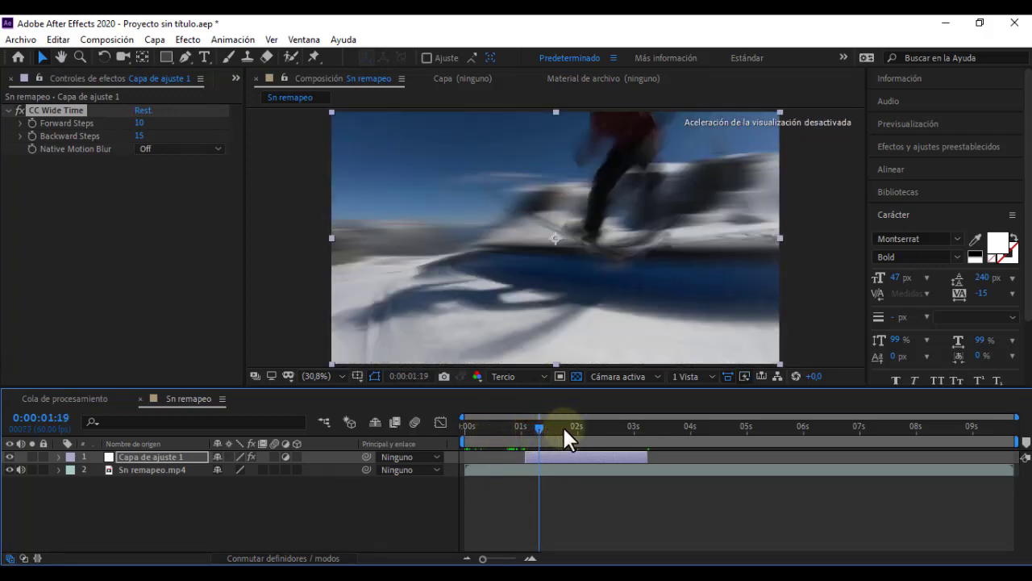
left_click(628, 426)
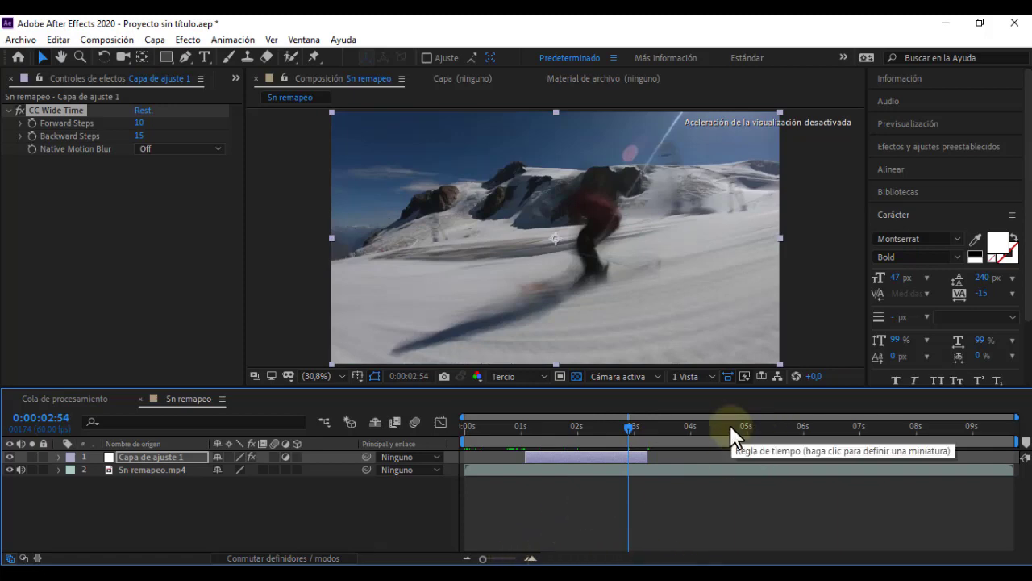
left_click_drag(733, 425, 830, 428)
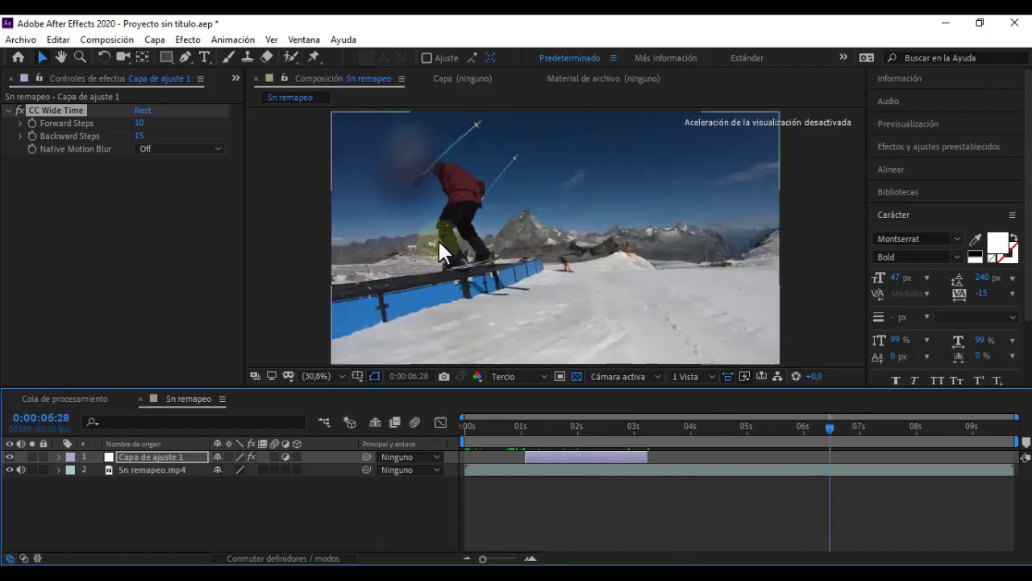
Add a second adjustment layer, Capa de ajuste 2, and move its start near 6 seconds
right_click(175, 482)
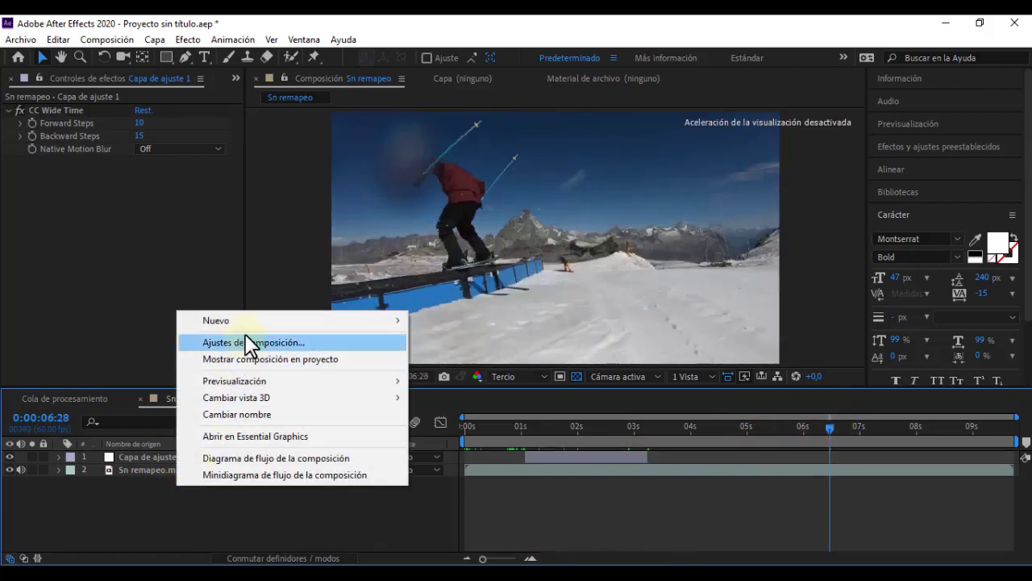
mouse_move(307, 323)
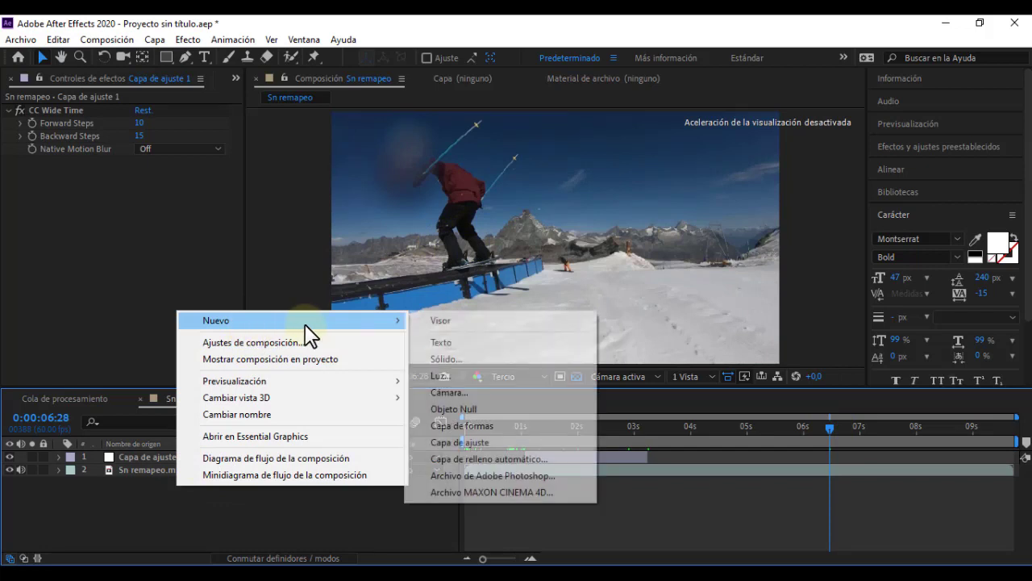
left_click(470, 444)
left_click_drag(486, 457, 818, 457)
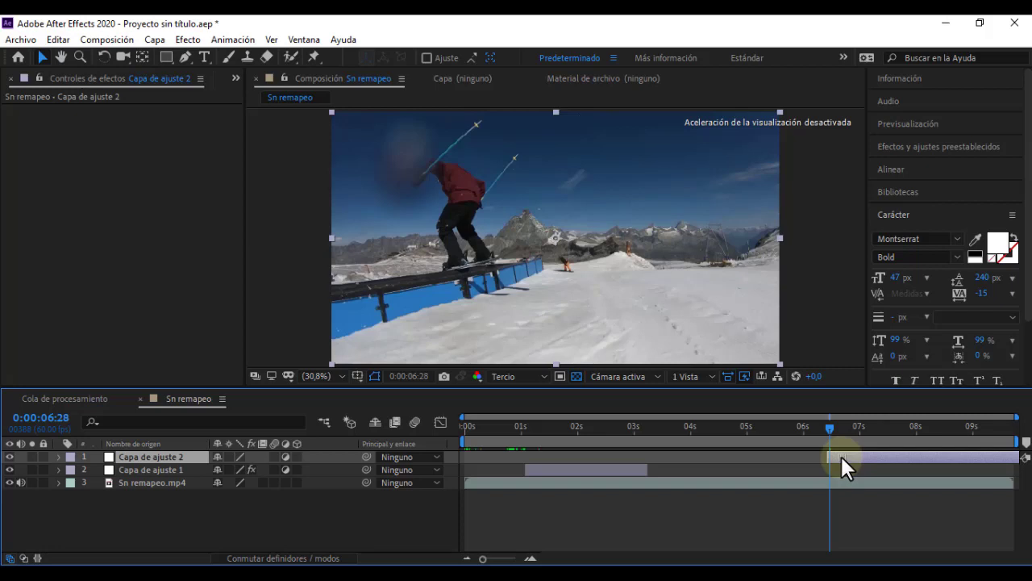
Split Capa de ajuste 2 at 0:00:07:44, delete the later piece, and reselect it
left_click_drag(827, 425, 901, 423)
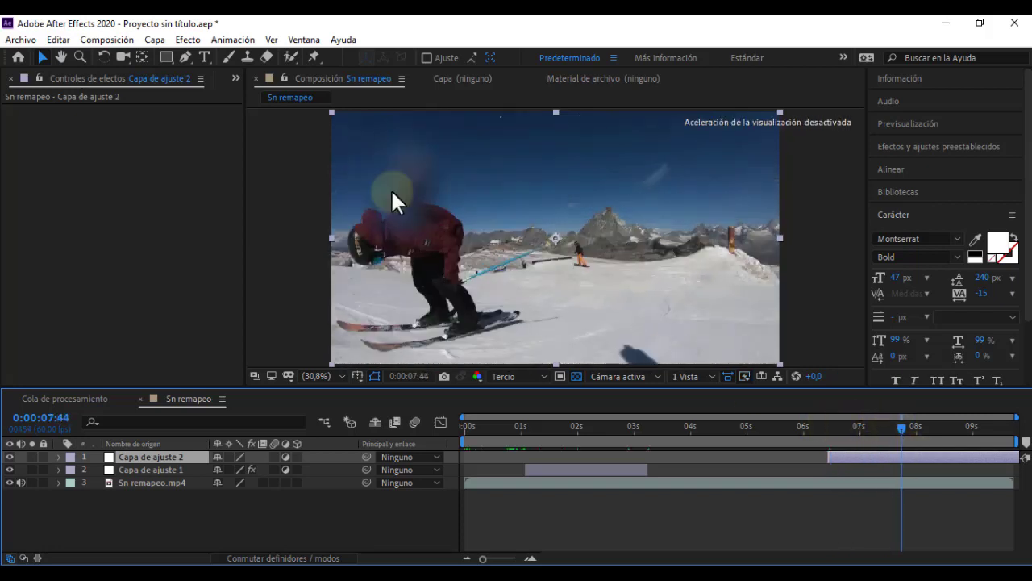
left_click(60, 40)
left_click(111, 253)
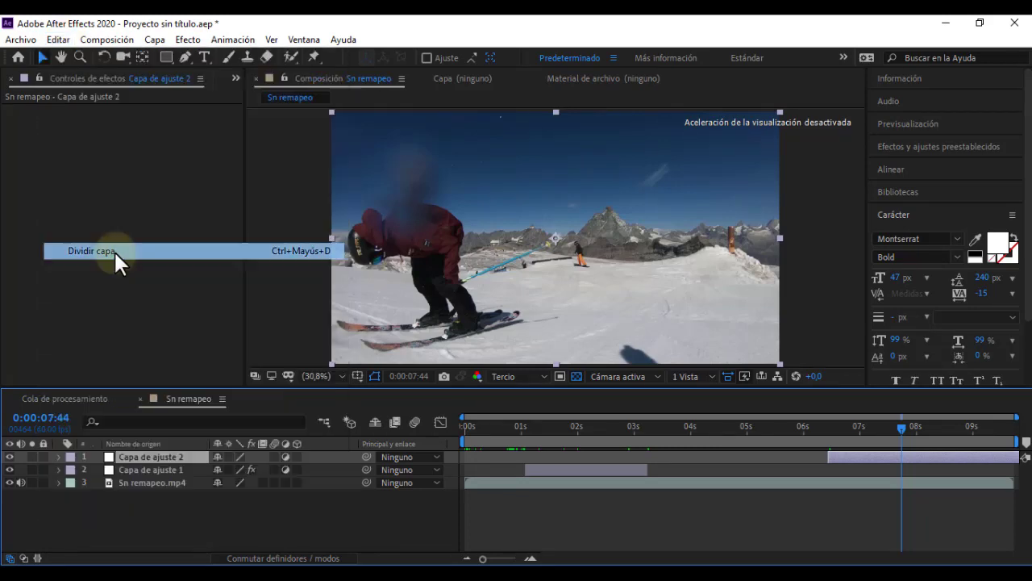
left_click(922, 457)
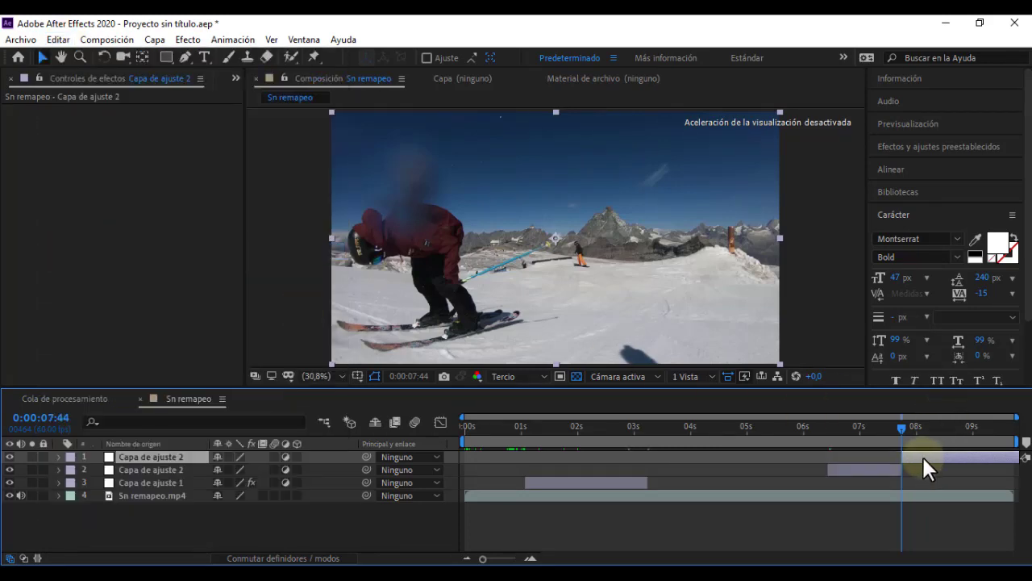
key("Delete")
left_click(861, 426)
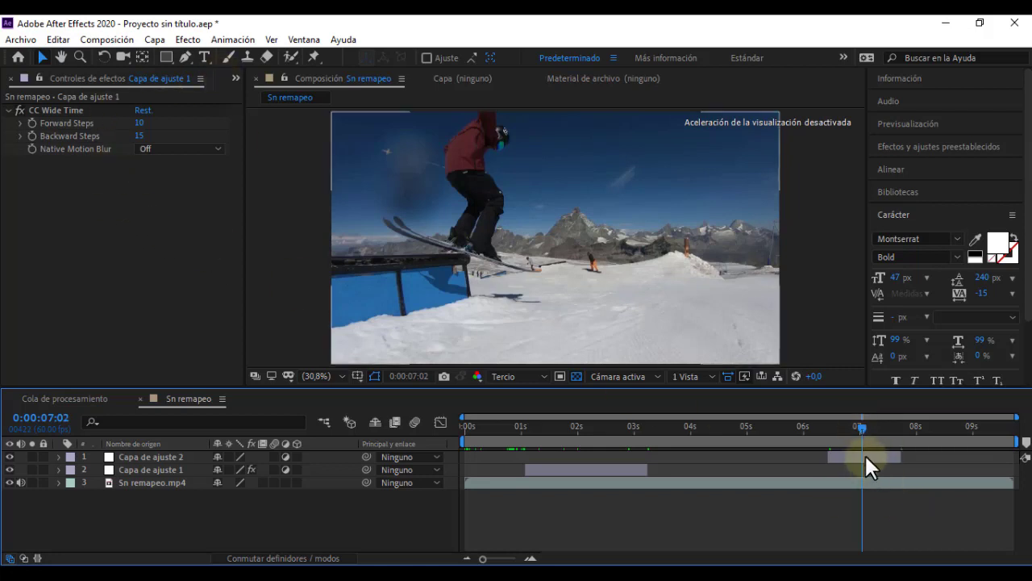
left_click(865, 457)
Apply Eco to Capa de ajuste 2 with Número de ecos 2, previewing around 0:00:07:48
left_click(186, 40)
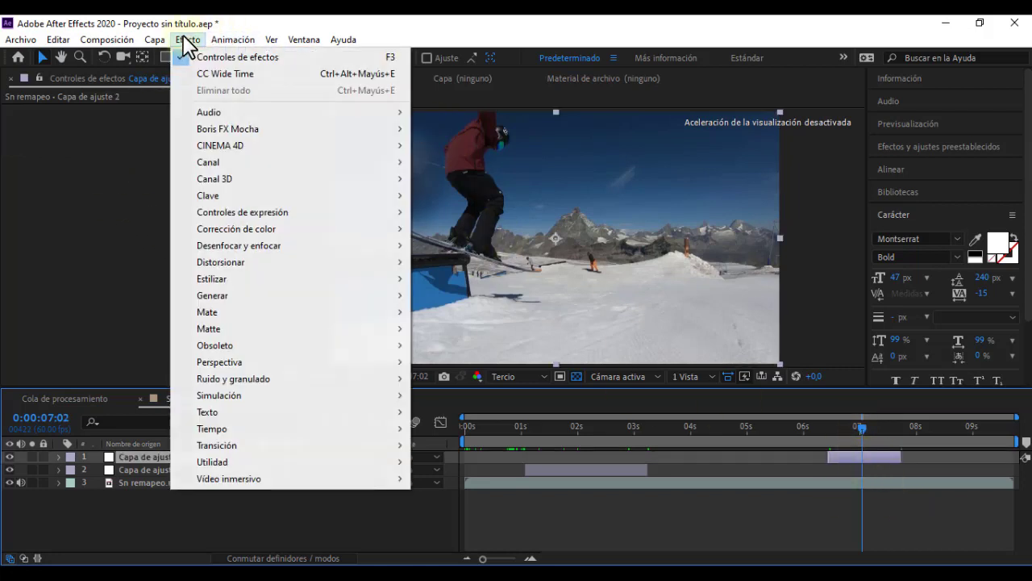
mouse_move(257, 433)
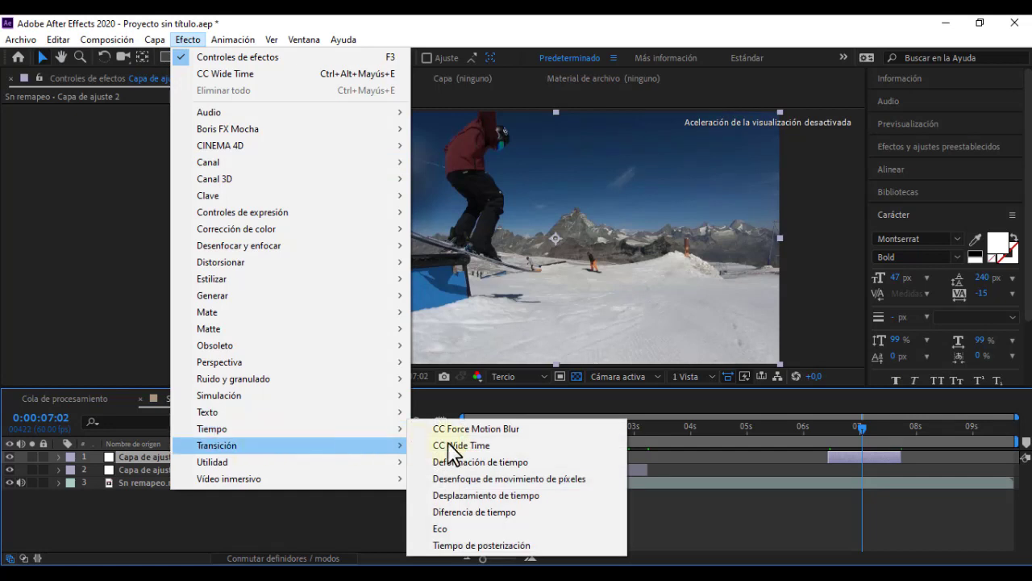
left_click(494, 529)
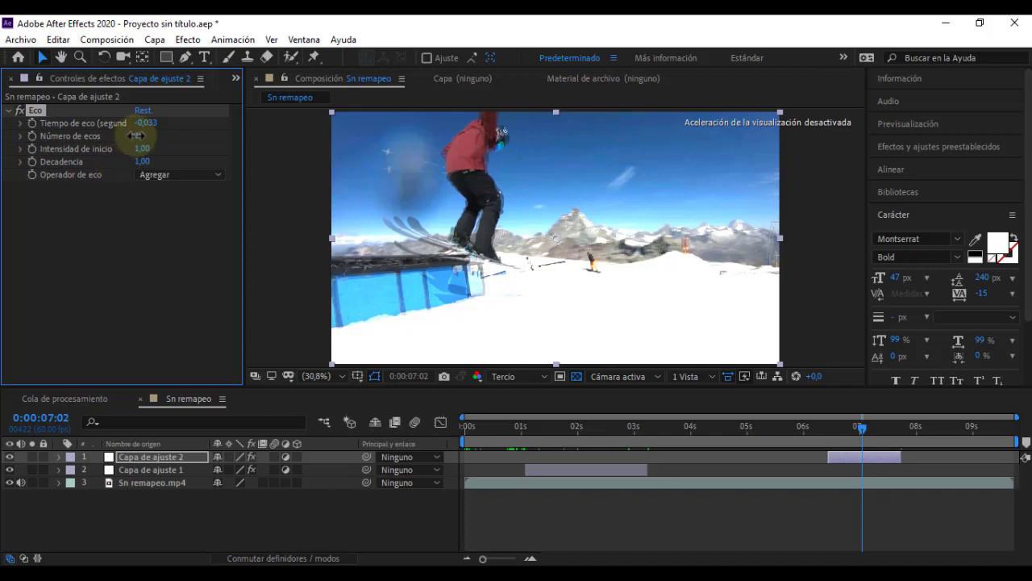
left_click(137, 135)
type("2")
left_click(156, 243)
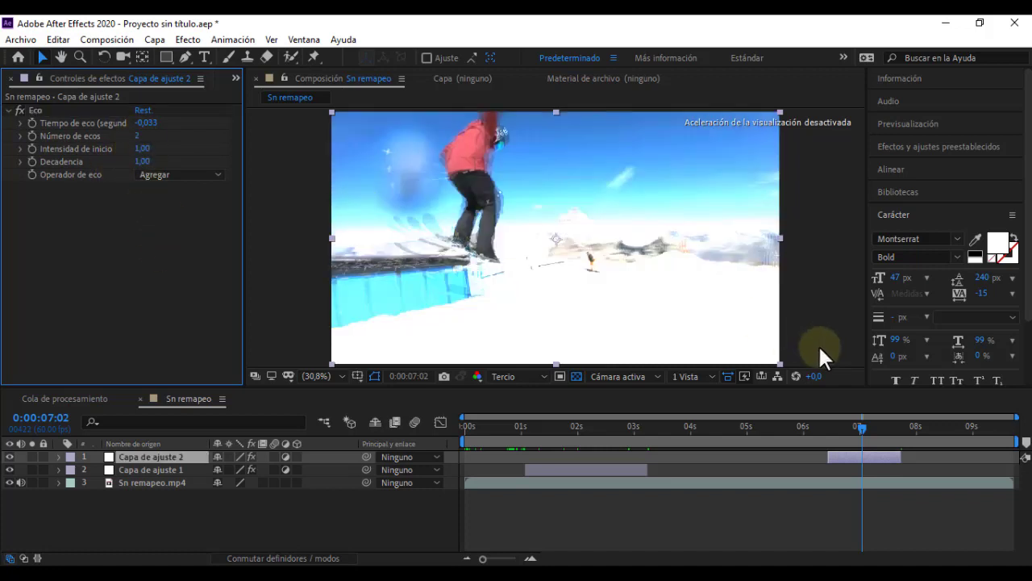
left_click_drag(864, 425, 906, 433)
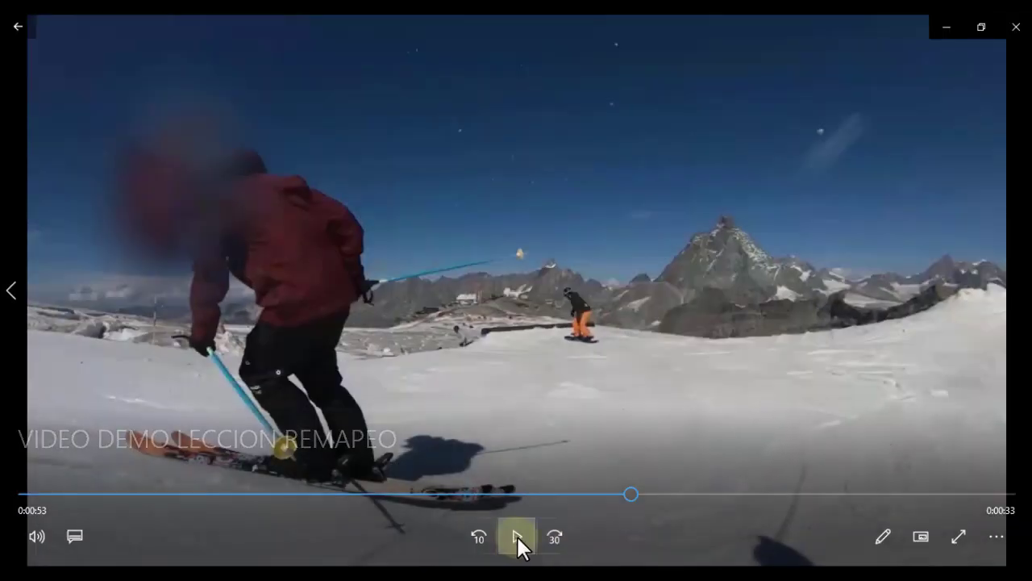
Play part of the ski demo in Movies & TV, pause it, and minimize the player
left_click(518, 537)
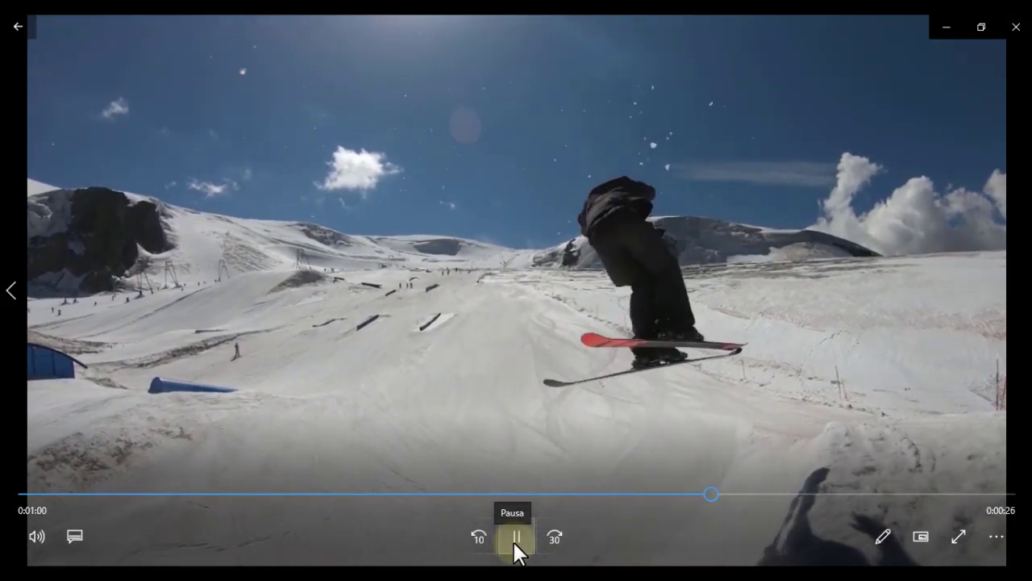
left_click(515, 537)
left_click(941, 19)
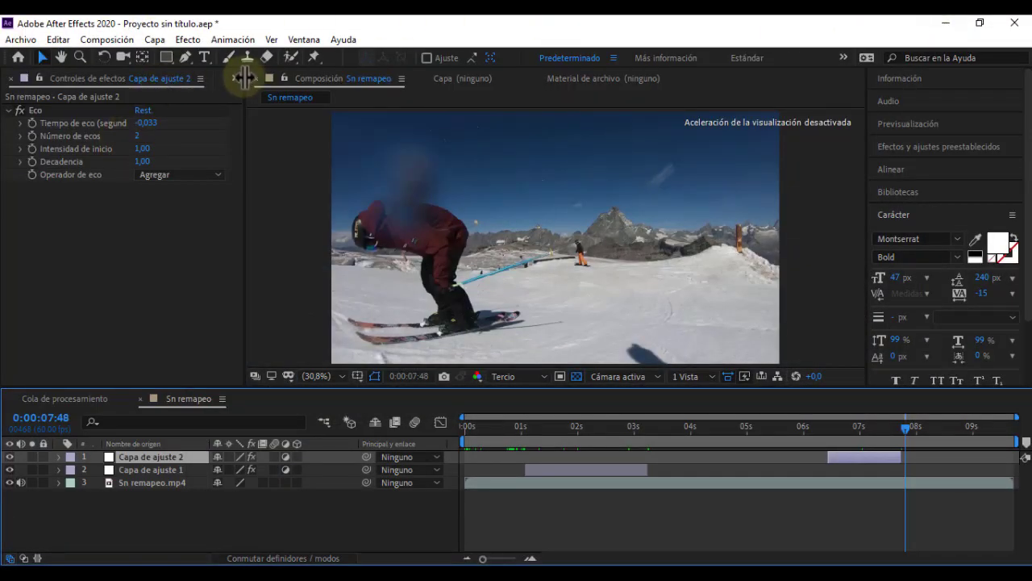
Show the Project panel and create a composition from Video 2 sin remapeo.mp4
left_click(236, 76)
left_click(266, 108)
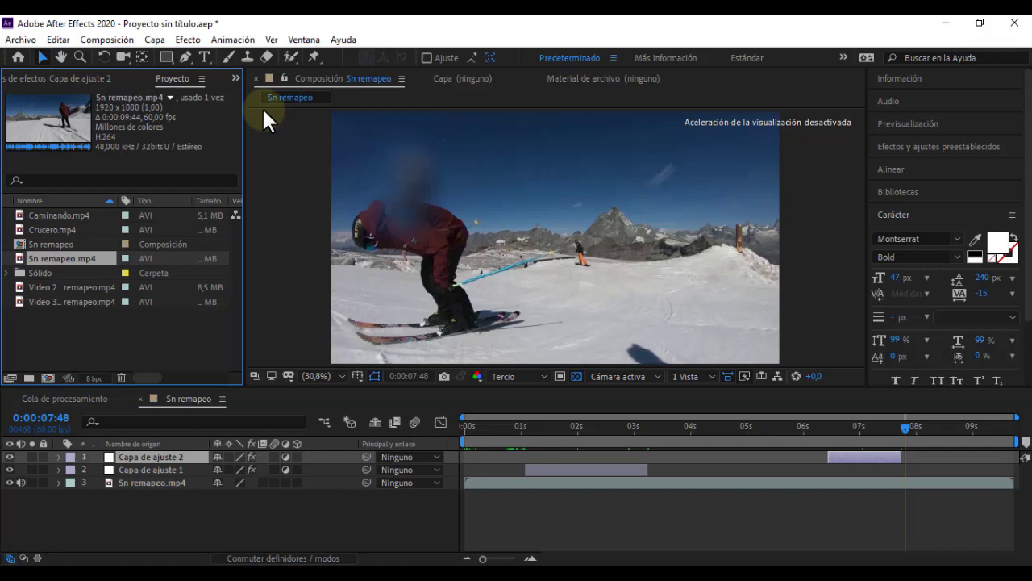
left_click(57, 287)
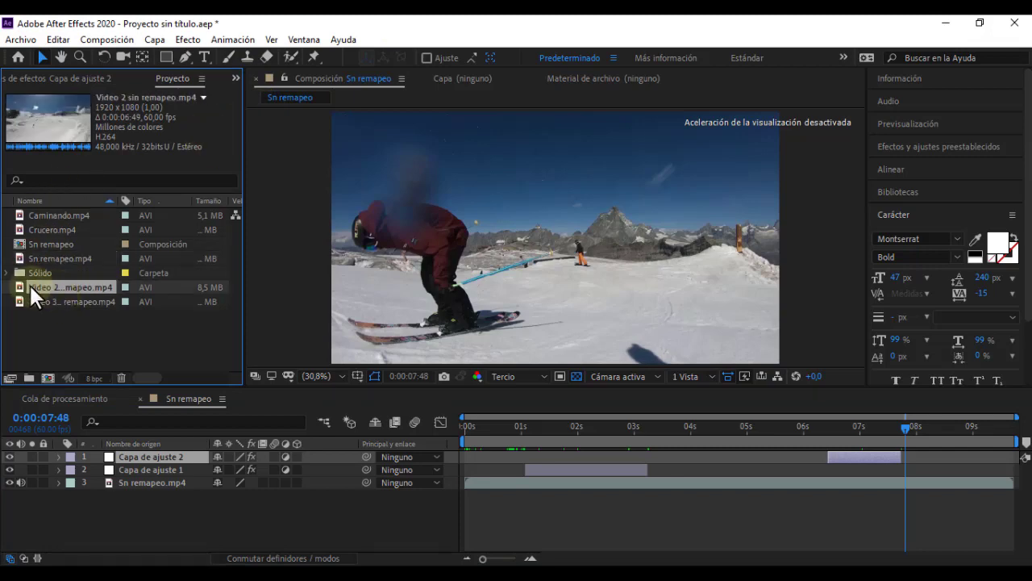
right_click(30, 287)
left_click(117, 323)
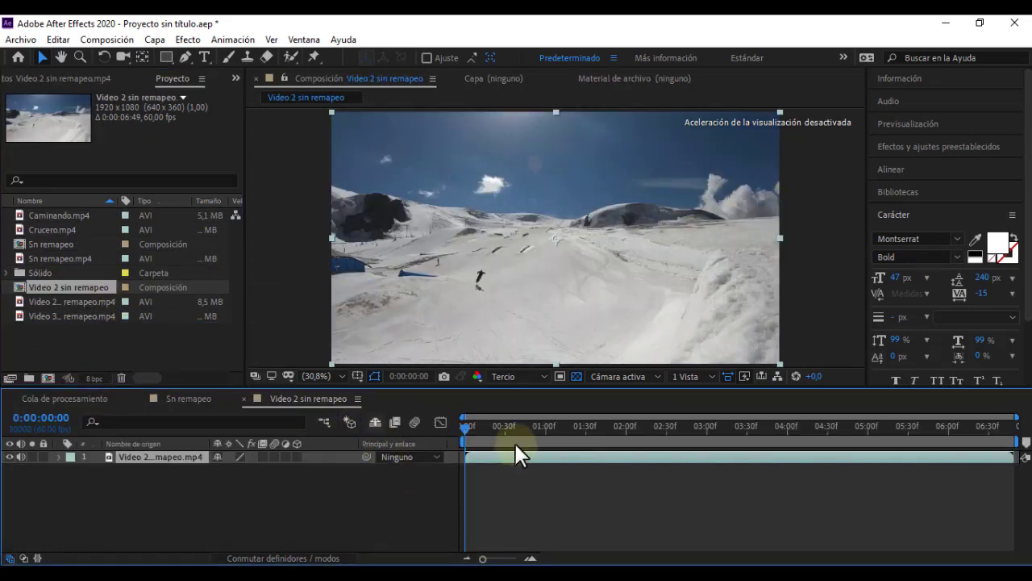
Purge all memory twice via Editar > Depurar > Toda la memoria
left_click(57, 39)
mouse_move(137, 361)
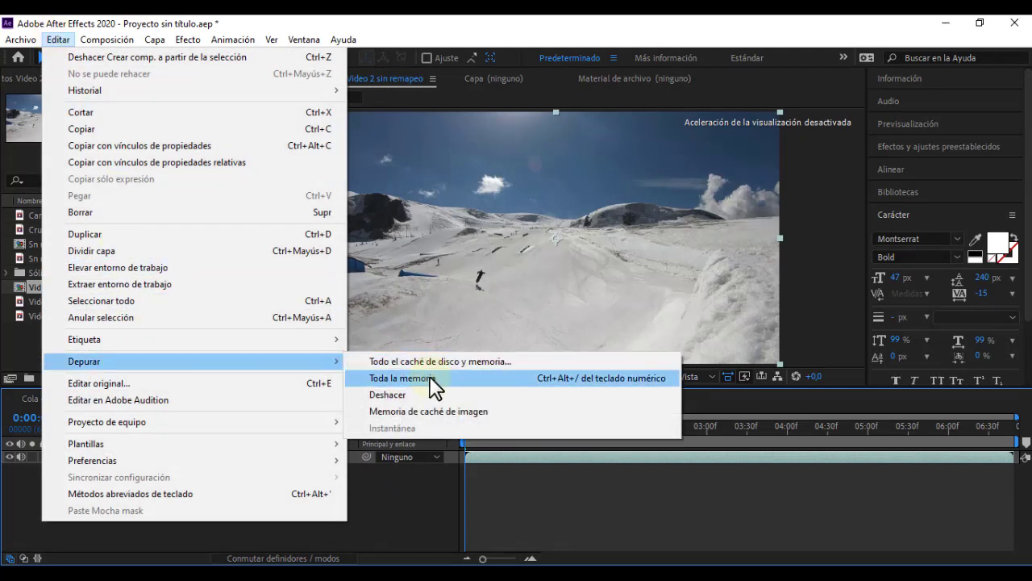
left_click(431, 378)
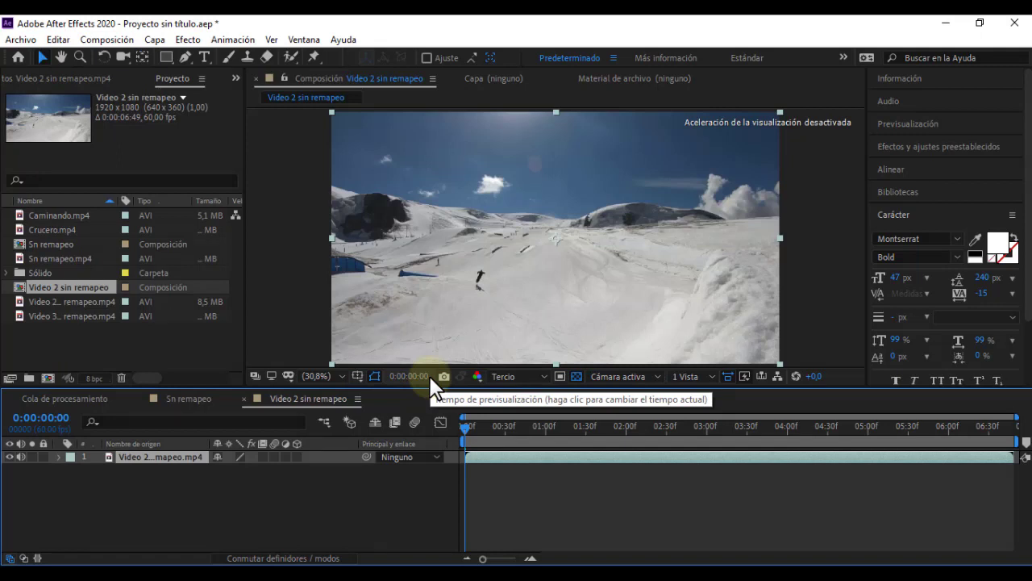
left_click(57, 40)
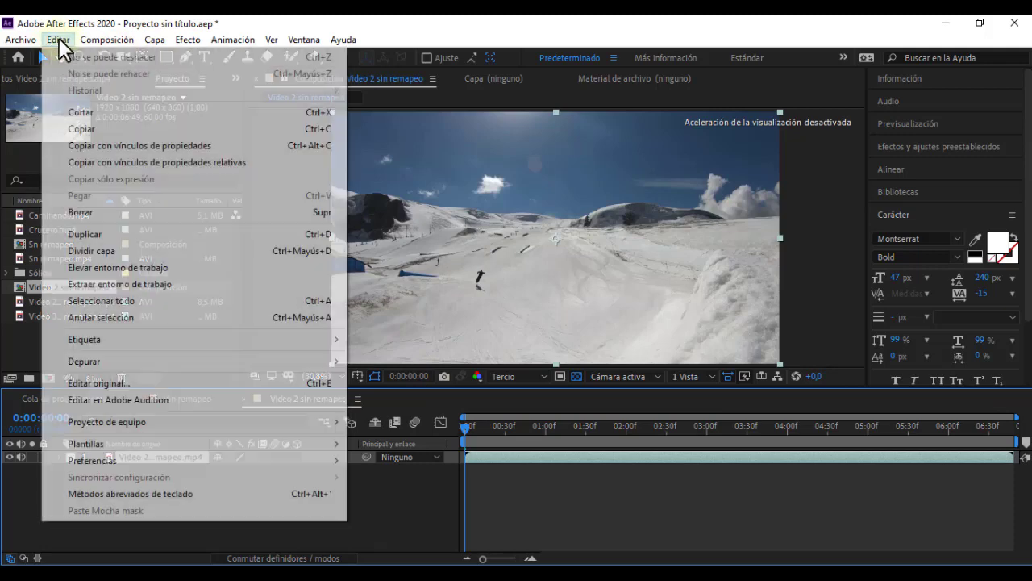
mouse_move(223, 360)
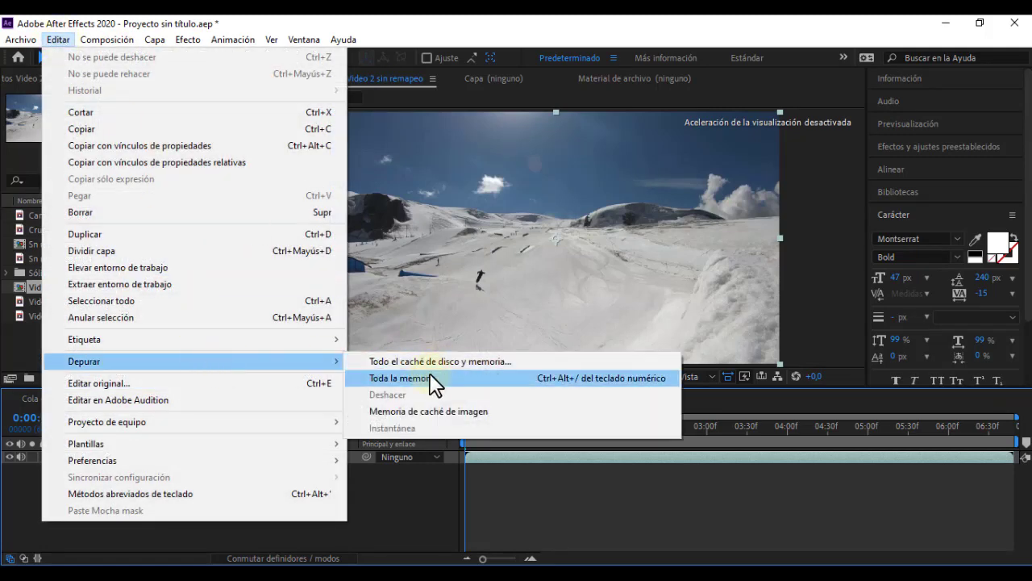
left_click(484, 377)
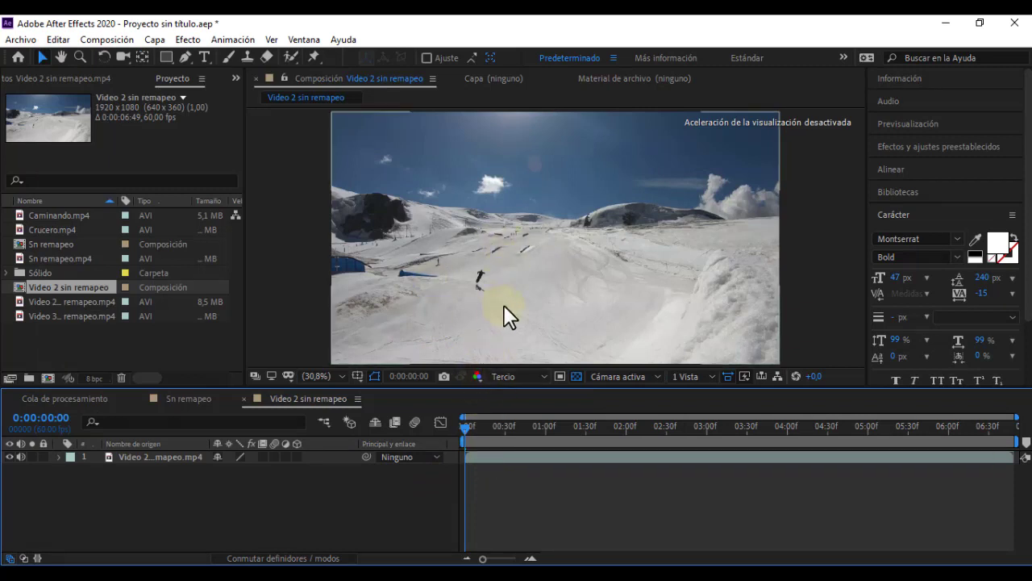
Select the Video 2 clip layer and move the current time to the clip's end
left_click(465, 429)
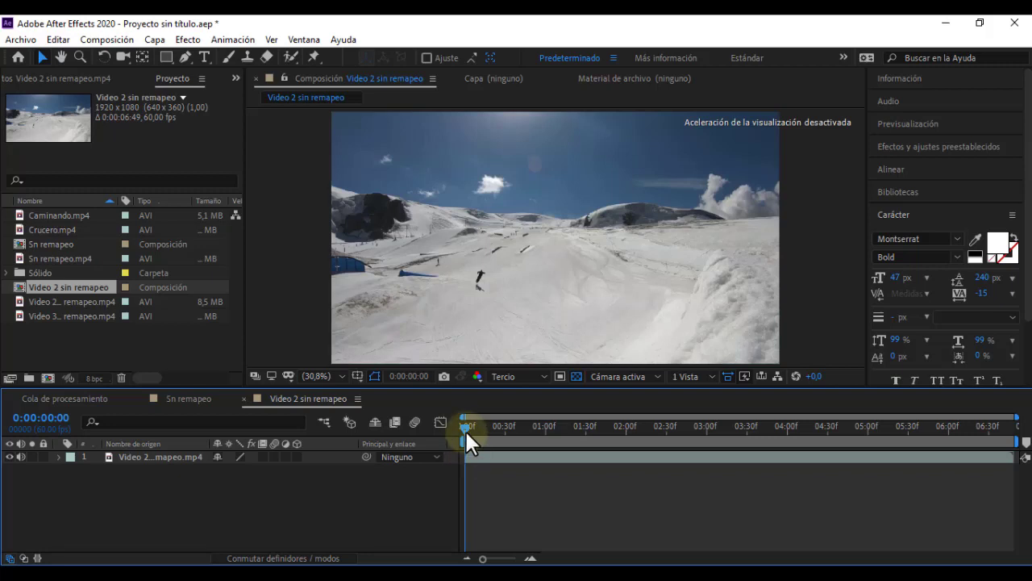
left_click(166, 456)
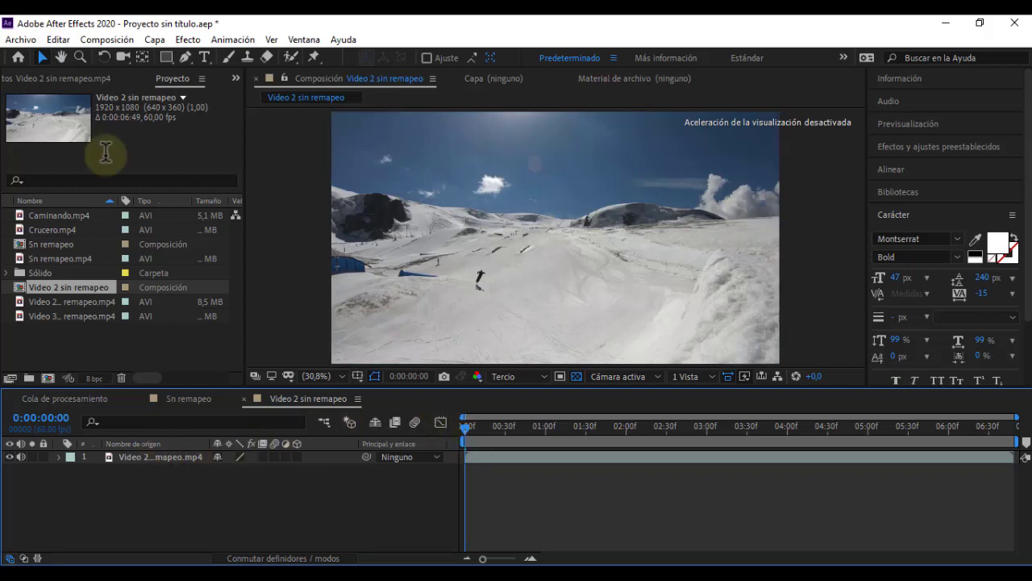
left_click(976, 428)
left_click_drag(976, 427, 1014, 427)
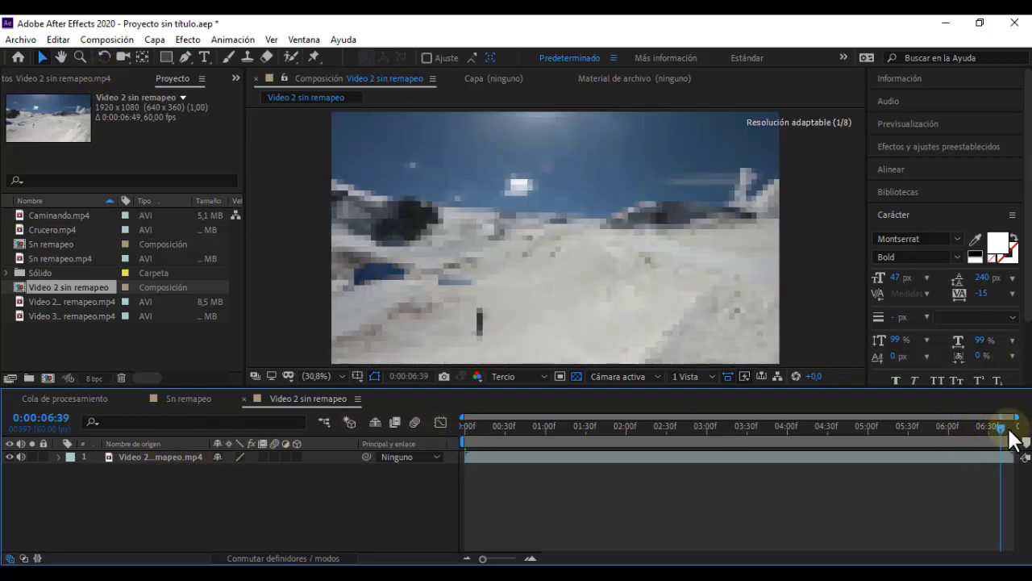
left_click(449, 184)
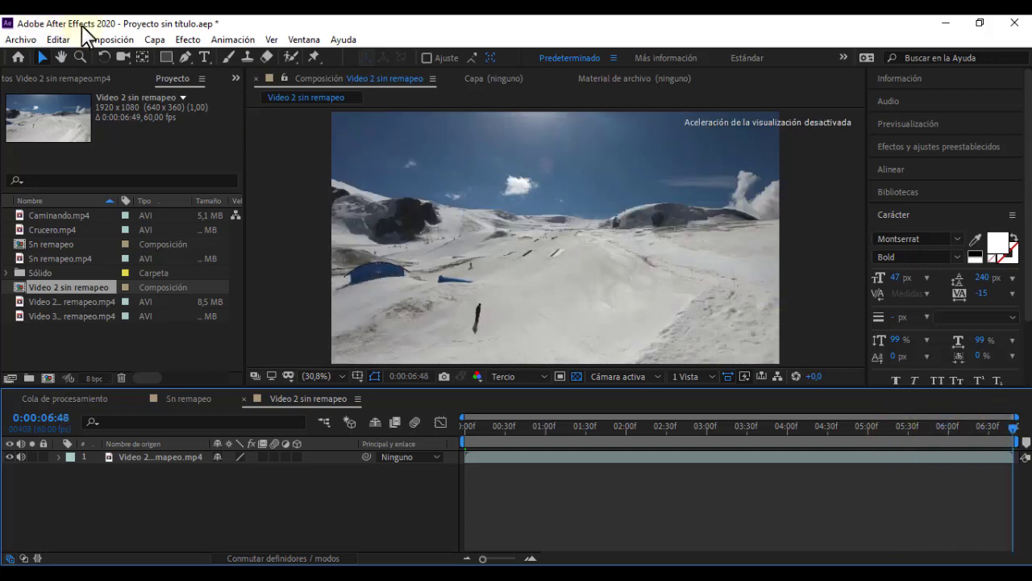
Change the composition duration to 0:00:16:49 and zoom the timeline out to show it
left_click(108, 39)
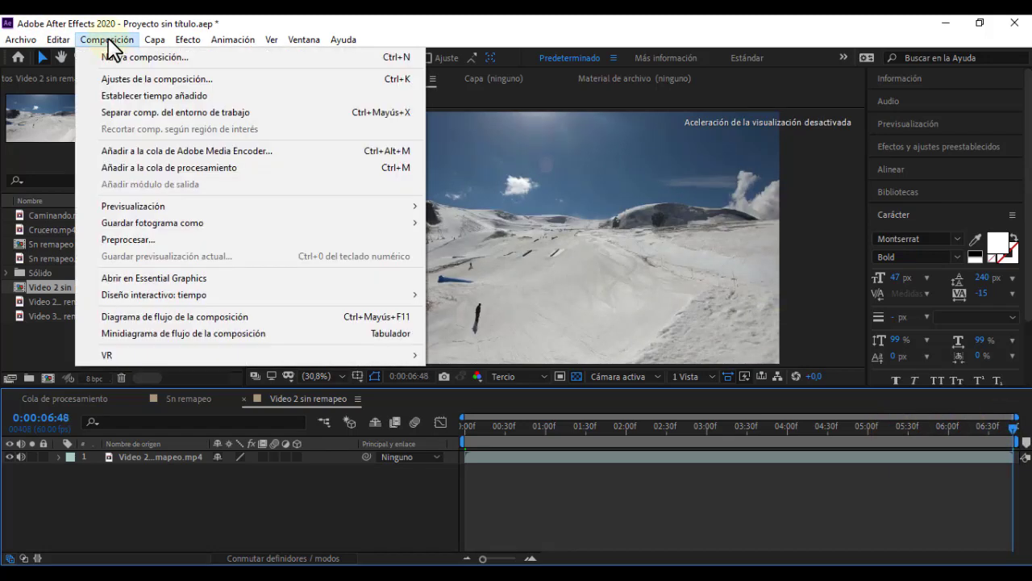
left_click(138, 77)
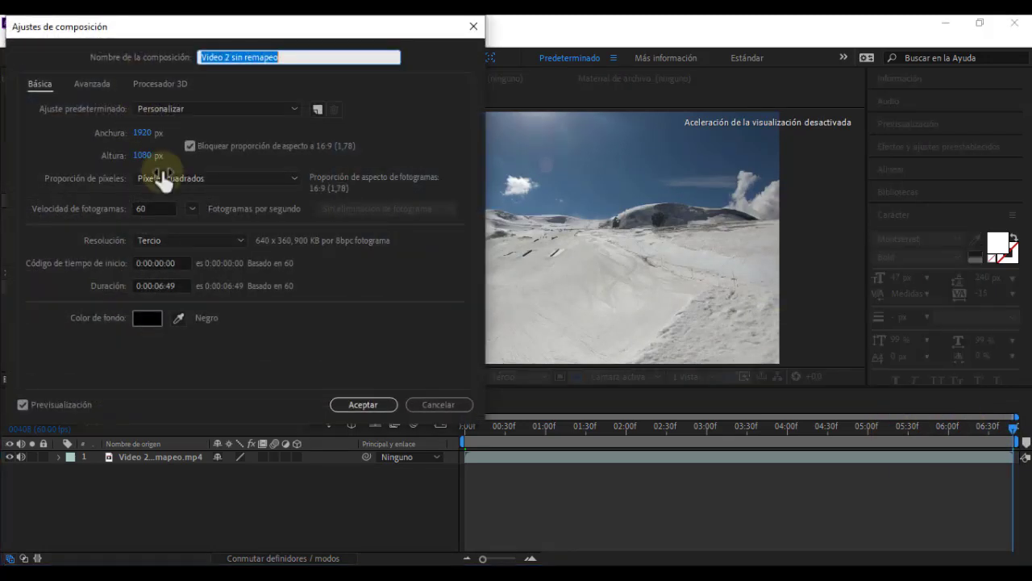
left_click(158, 287)
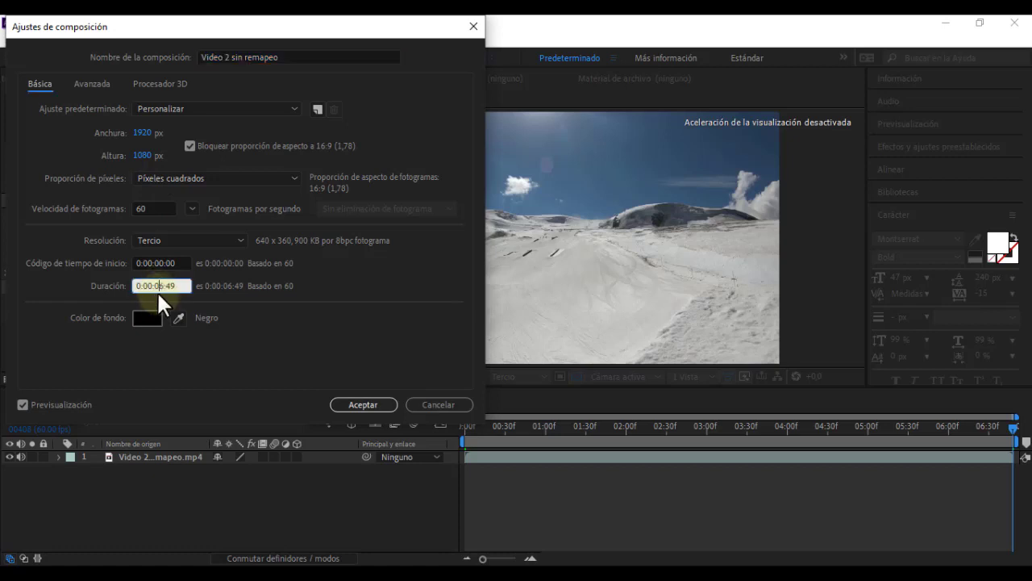
type("1649")
left_click(363, 404)
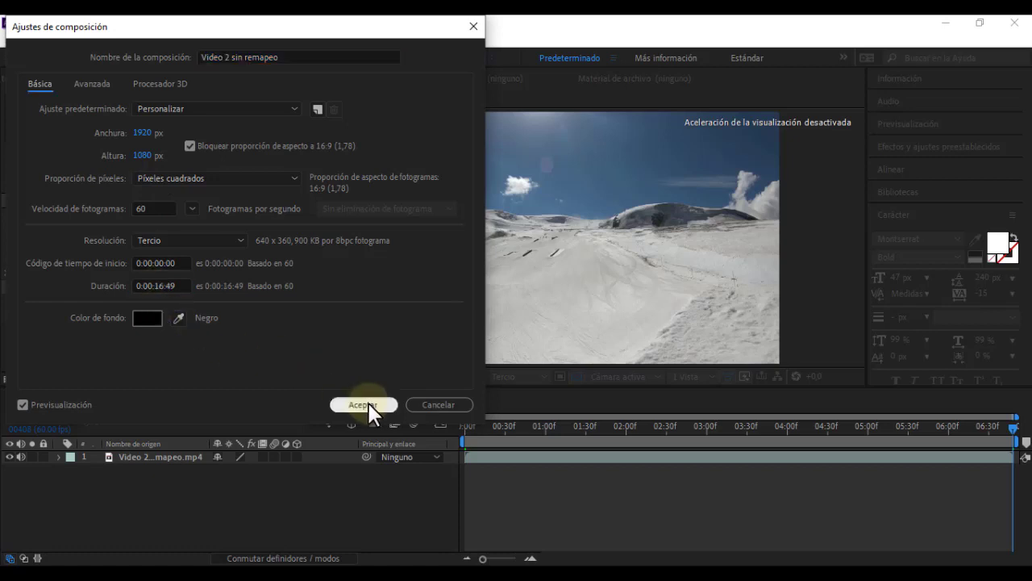
left_click_drag(687, 416, 832, 416)
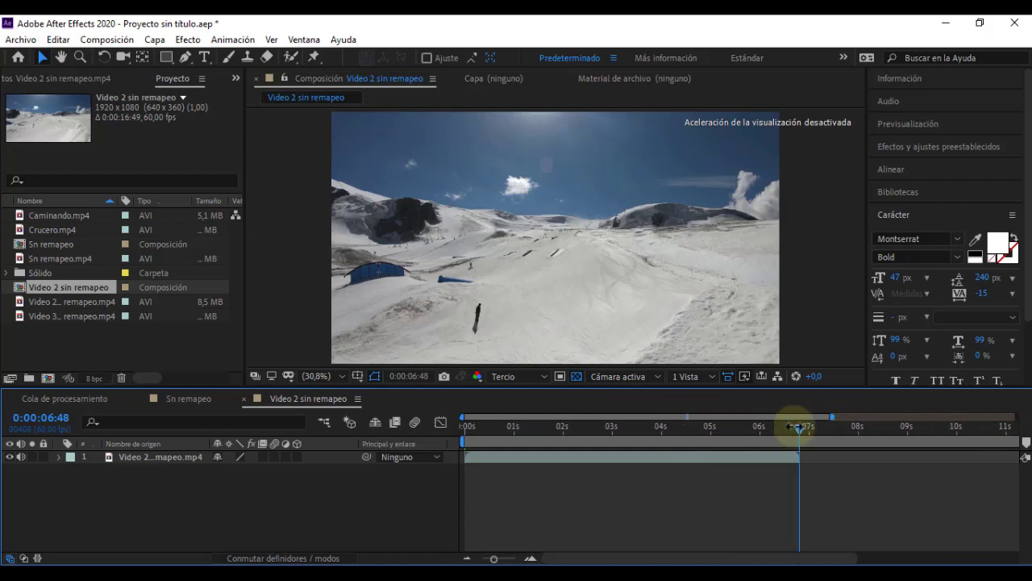
left_click_drag(598, 427, 559, 427)
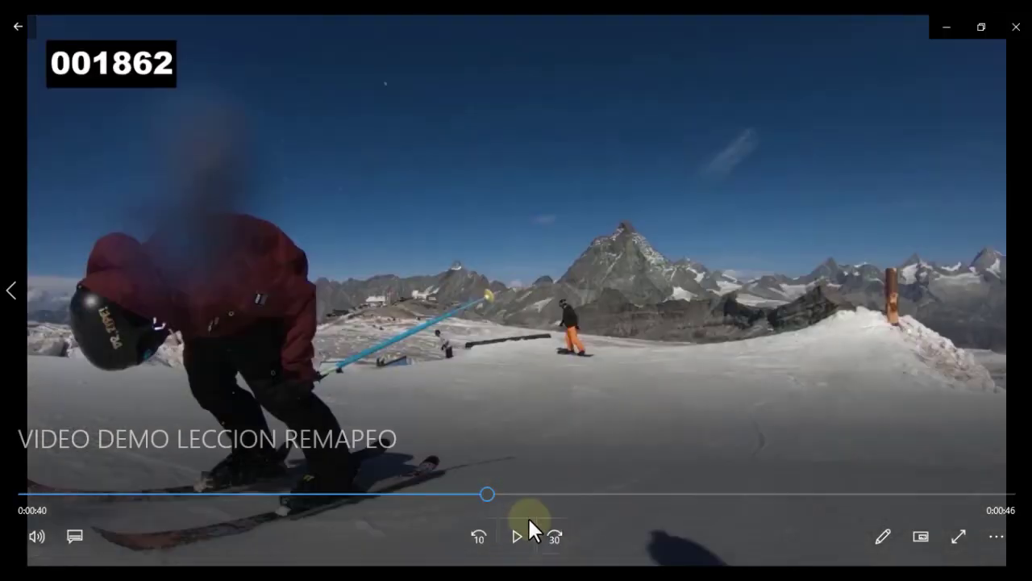
Play the demo video to the 'Efecto Variación de tiempo' part, pause it, and minimize Movies & TV
left_click(517, 534)
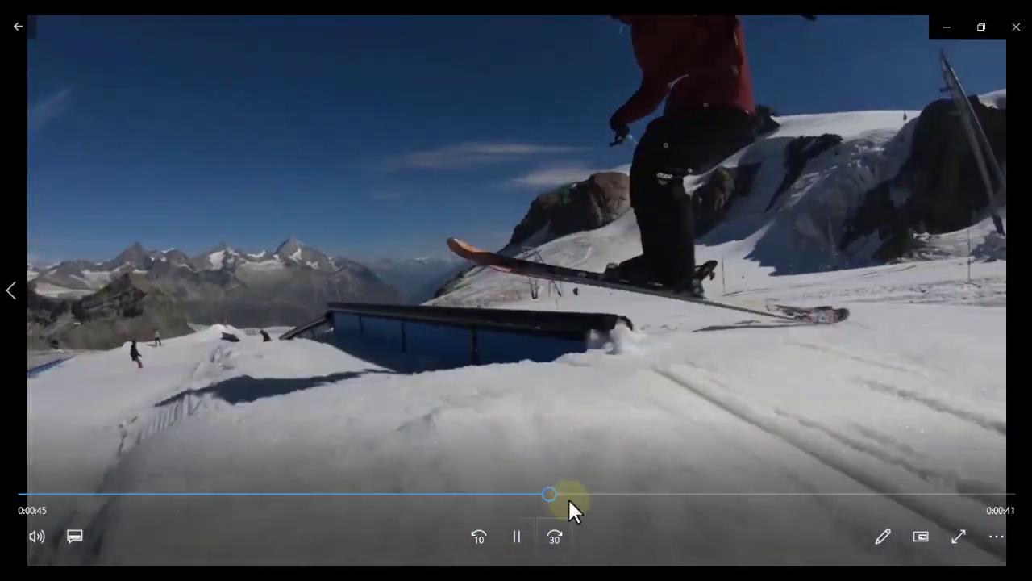
left_click_drag(569, 497, 654, 493)
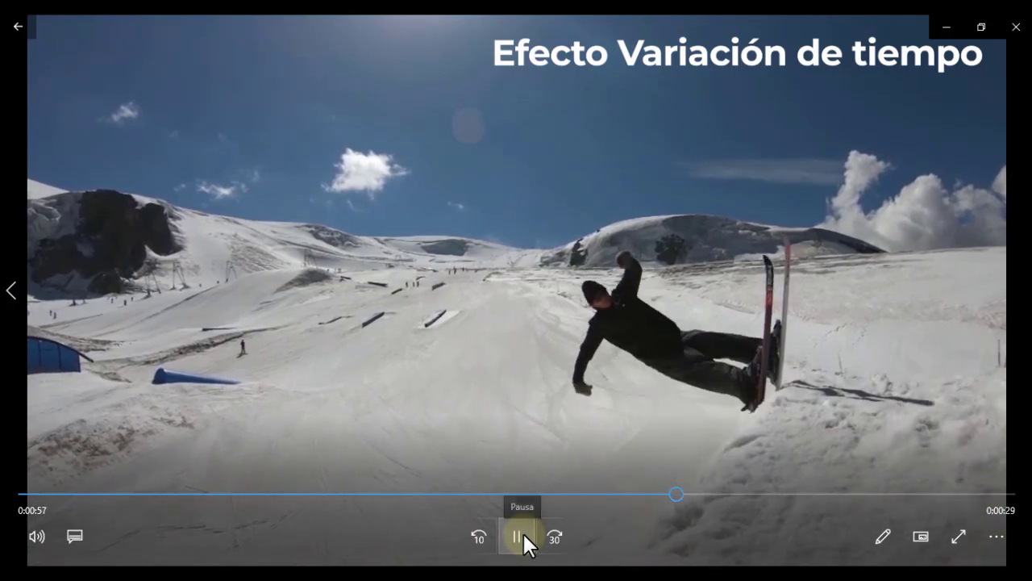
left_click(523, 534)
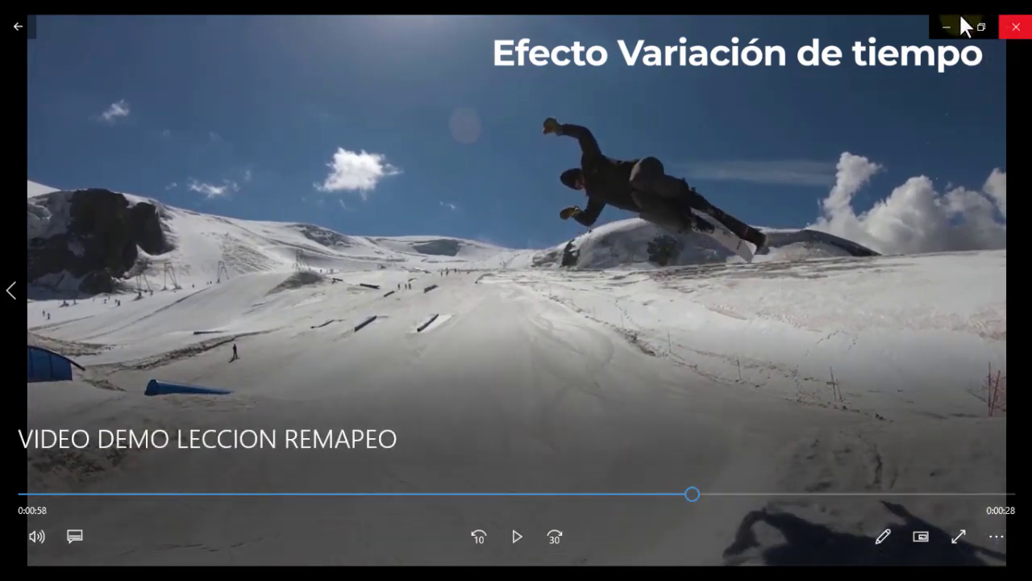
left_click(956, 23)
Enable time remapping on the Video 2 sin remapeo.mp4 layer and add a Remapeo de tiempo keyframe at 0:00:02:25
left_click_drag(558, 425, 584, 425)
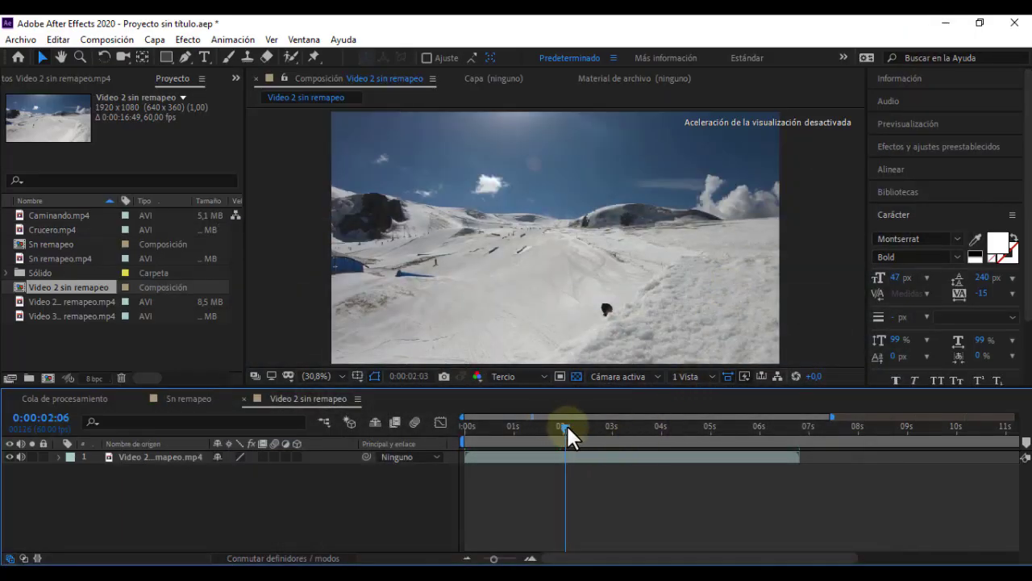
left_click(142, 453)
right_click(142, 455)
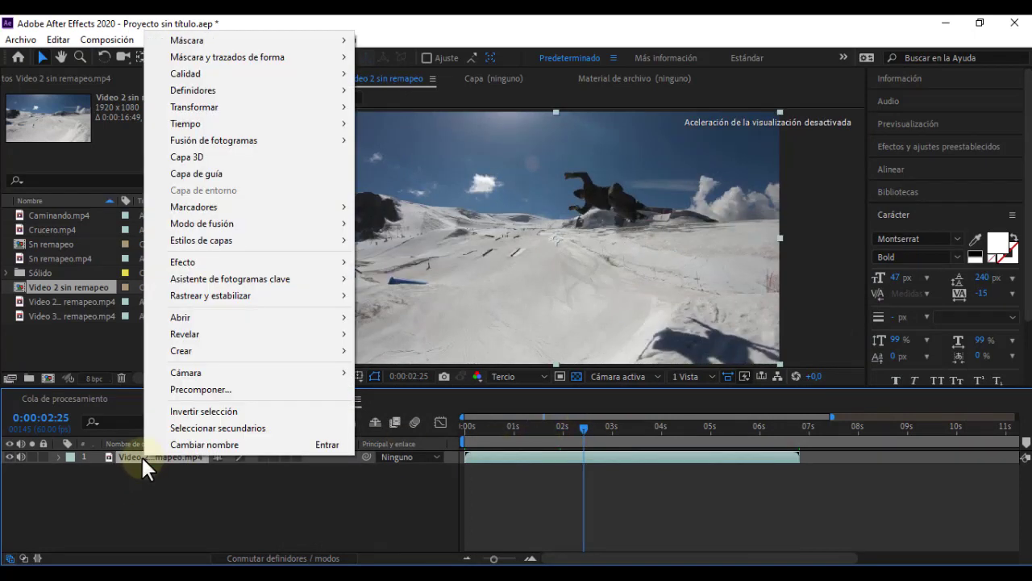
mouse_move(242, 124)
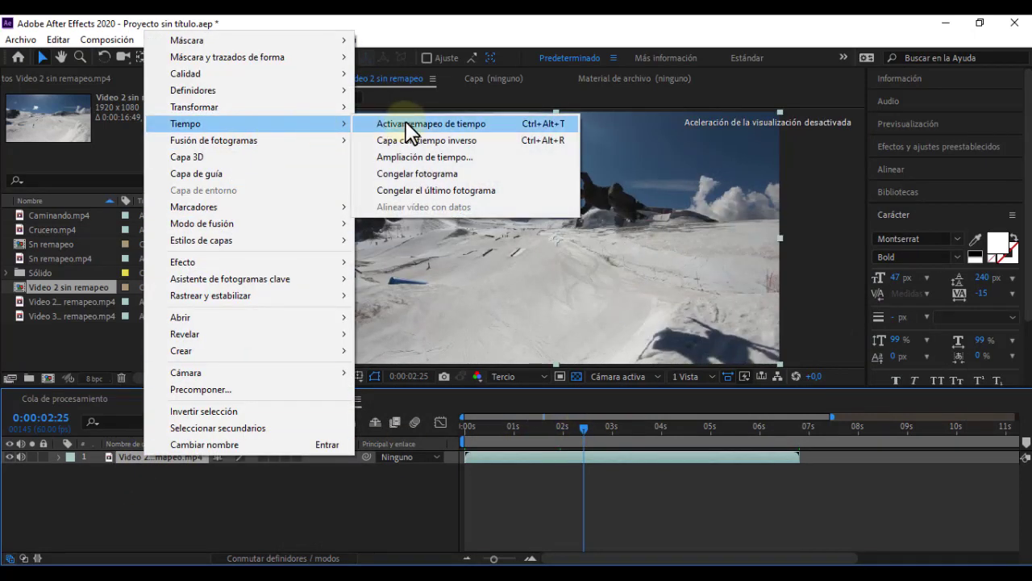
left_click(407, 124)
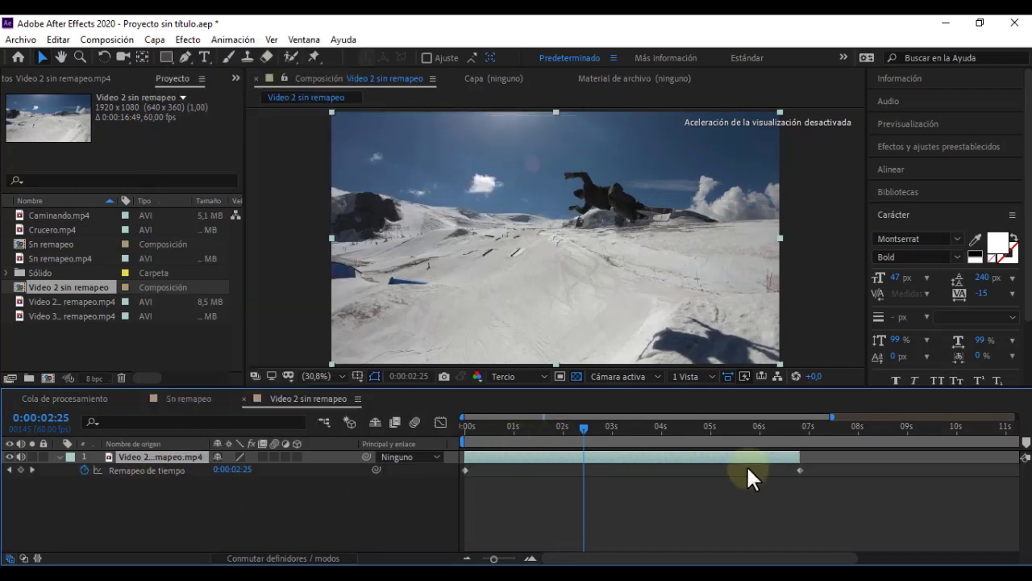
left_click(20, 470)
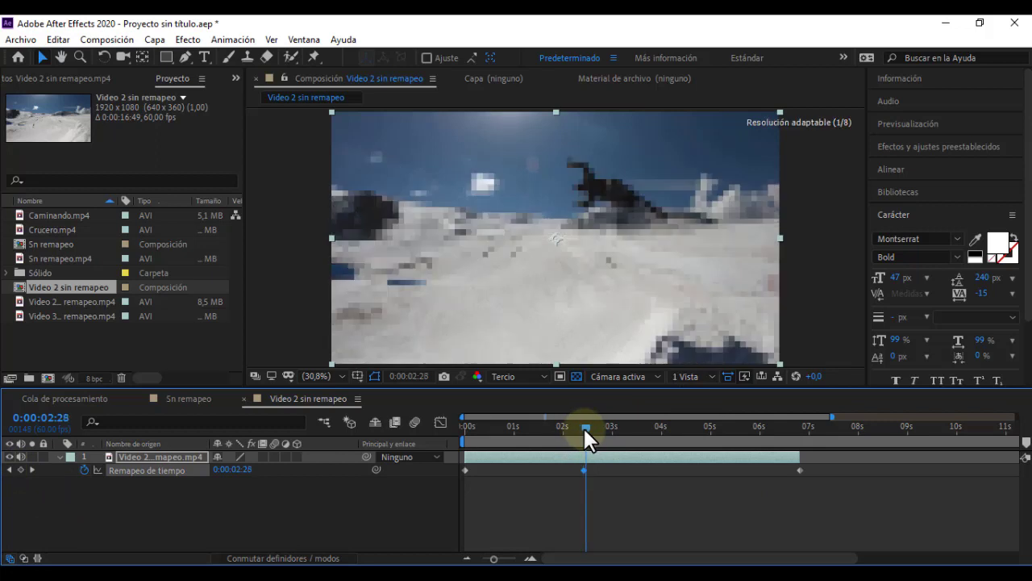
Add Remapeo de tiempo keyframes at about 3:01, 3:24 and 3:43 on the Video 2 layer
left_click_drag(582, 429, 612, 429)
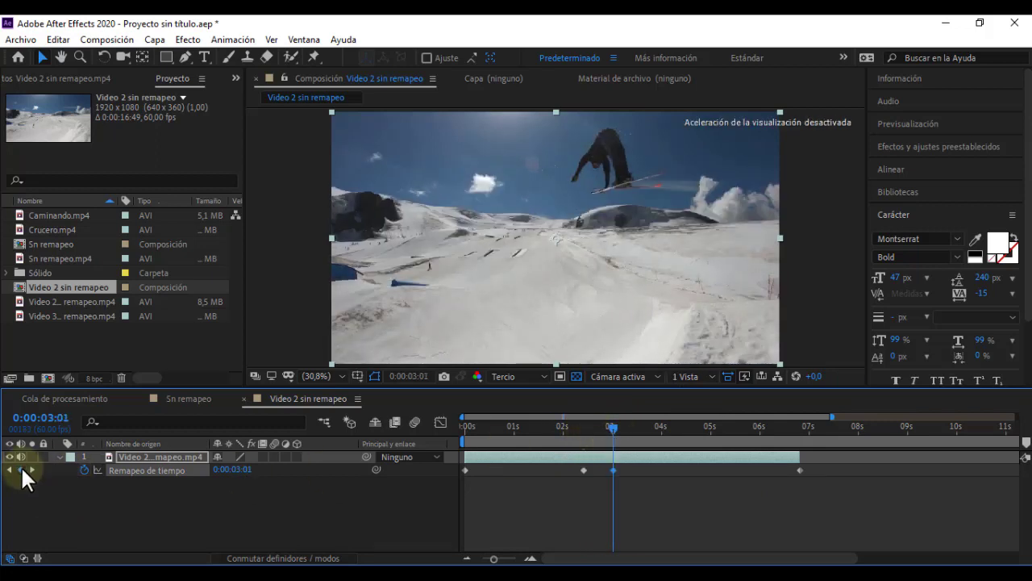
mouse_move(612, 425)
left_mouse_down()
mouse_move(646, 436)
mouse_move(629, 436)
left_mouse_up()
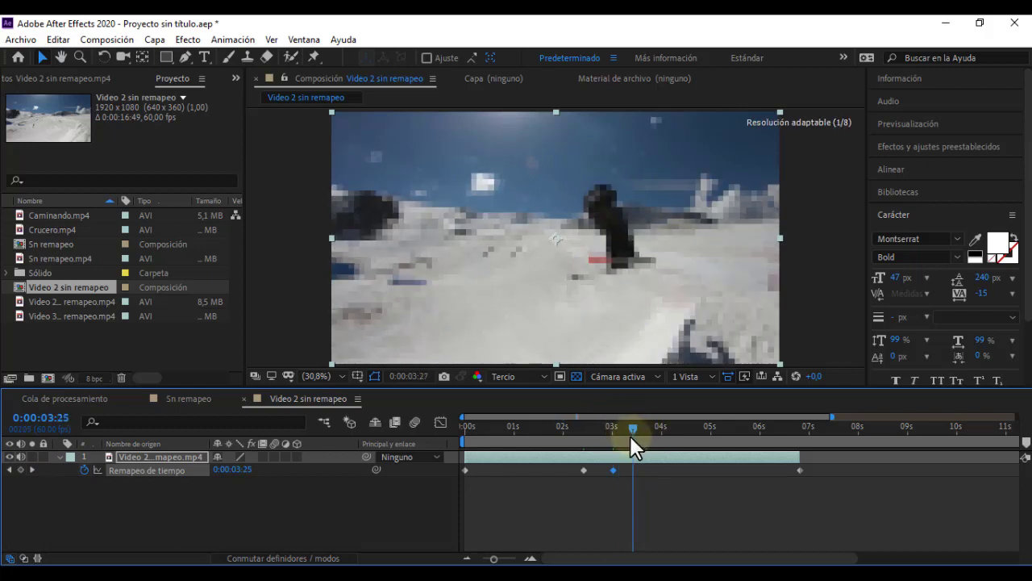
left_click(20, 470)
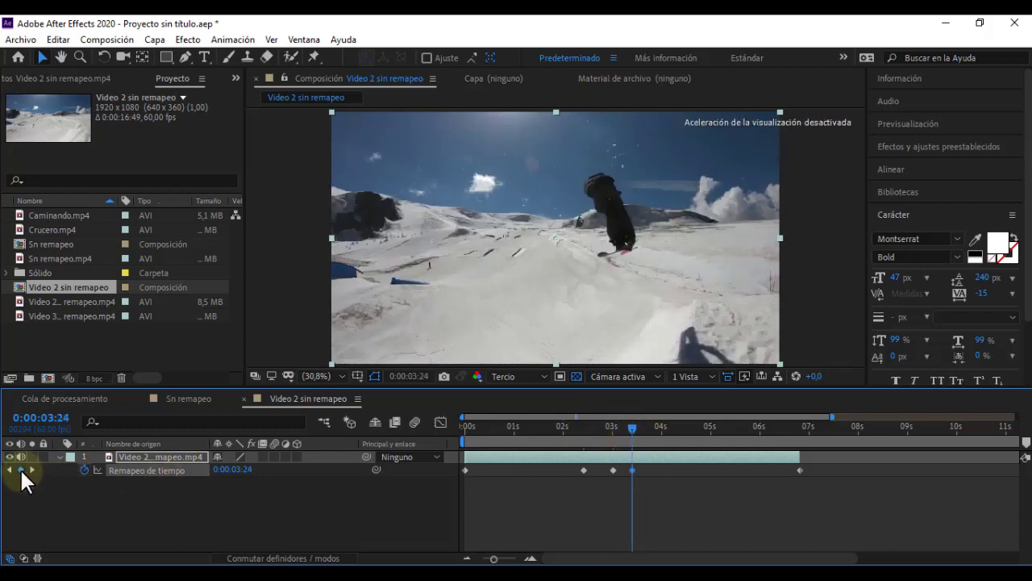
left_click_drag(632, 429, 648, 430)
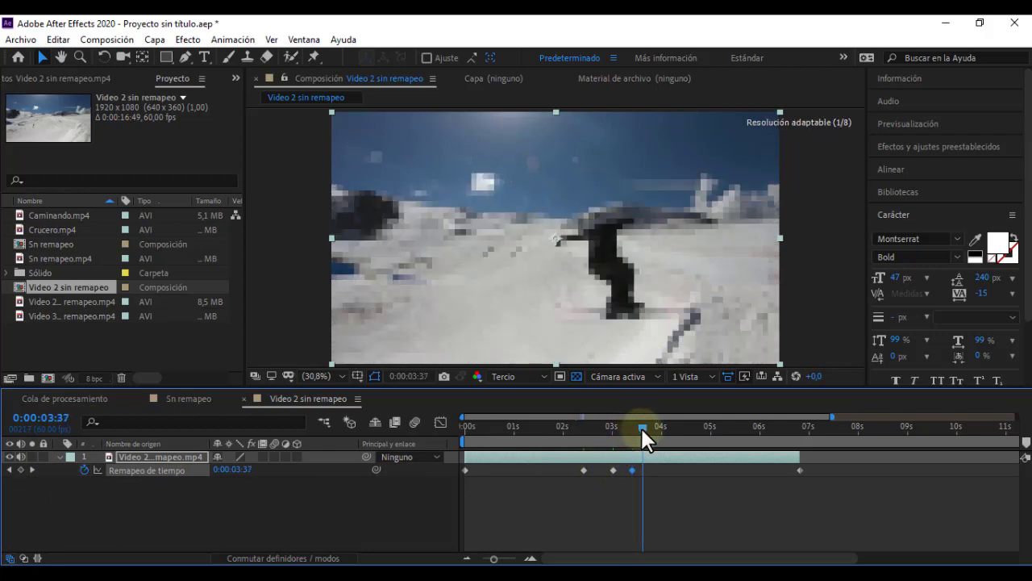
left_click(20, 469)
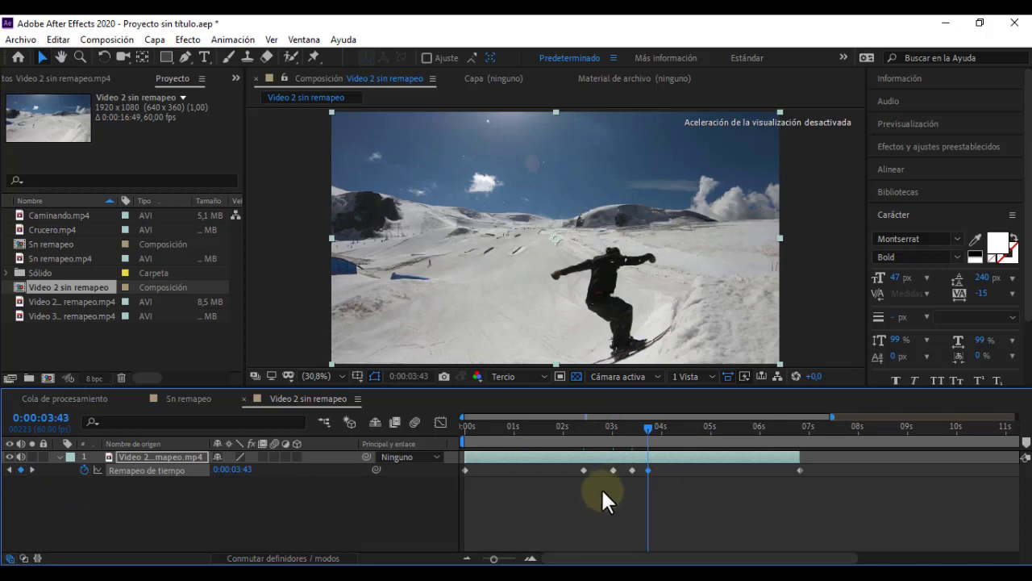
left_click(663, 477)
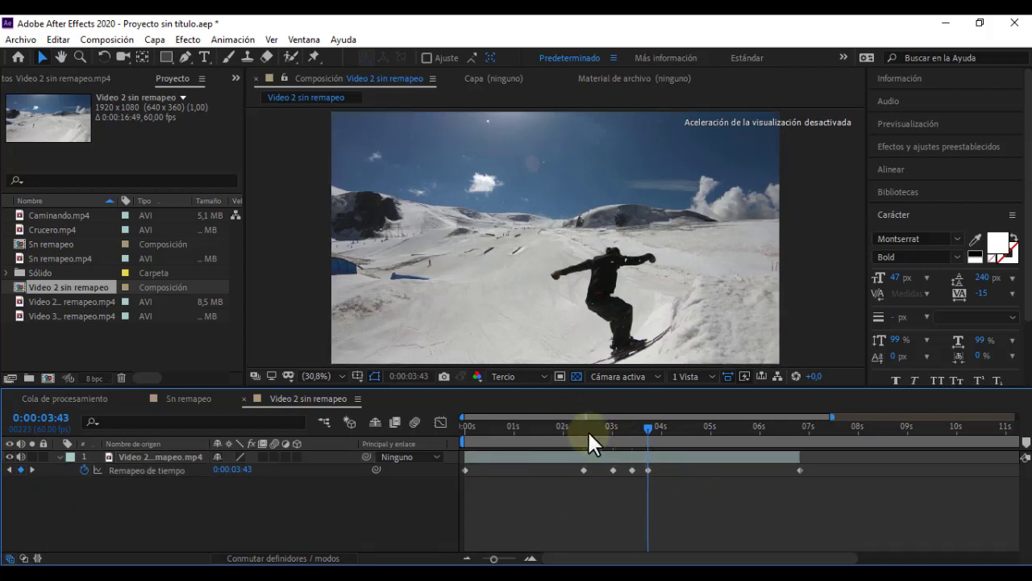
mouse_move(573, 426)
left_mouse_down()
mouse_move(558, 425)
mouse_move(592, 425)
left_mouse_up()
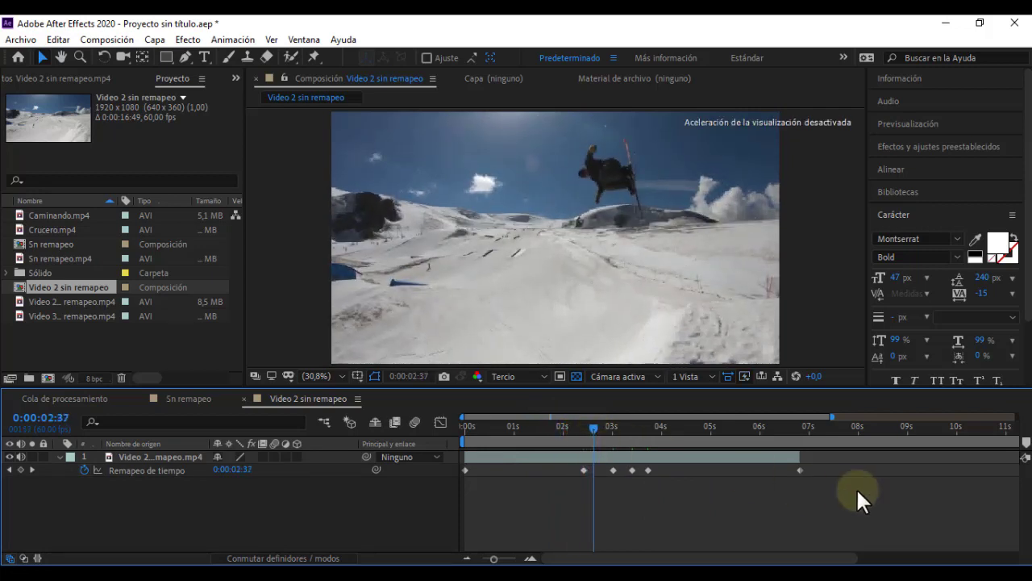
Drag the three later time-remap keyframes to the right to stretch out the jump
mouse_move(841, 484)
left_mouse_down()
mouse_move(610, 466)
mouse_move(662, 468)
left_mouse_up()
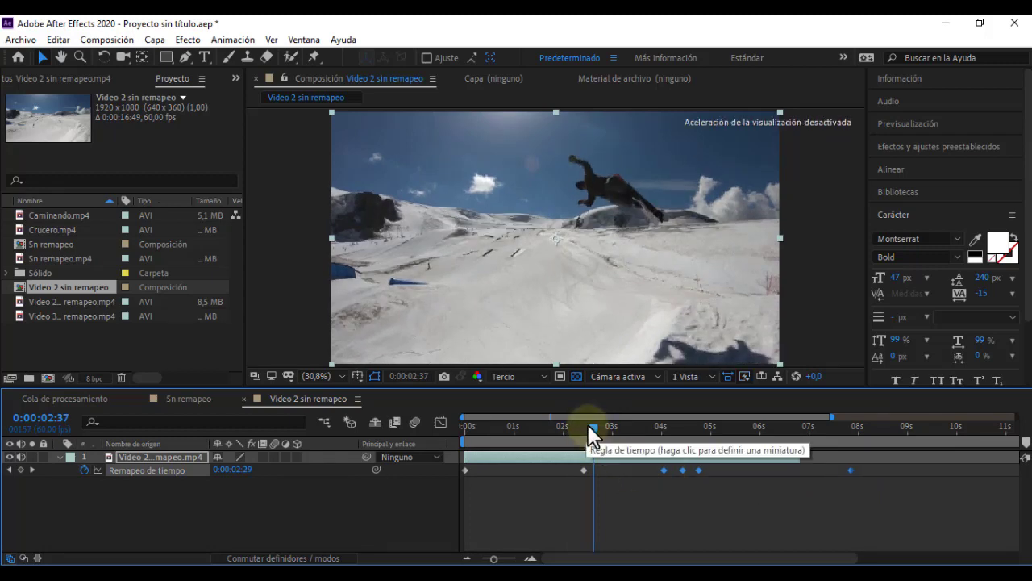
mouse_move(588, 425)
left_mouse_down()
mouse_move(547, 425)
mouse_move(686, 434)
left_mouse_up()
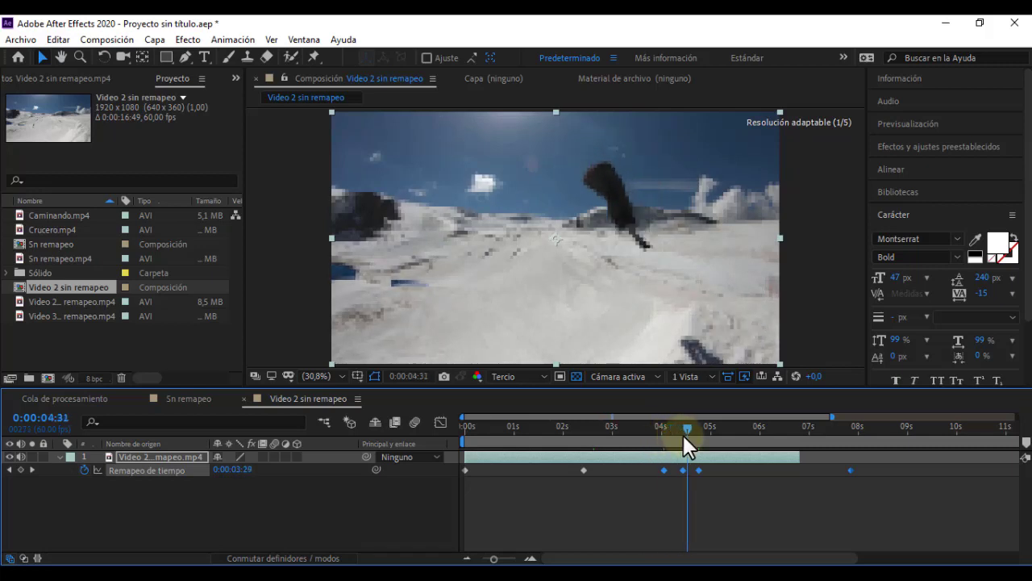
left_click(710, 480)
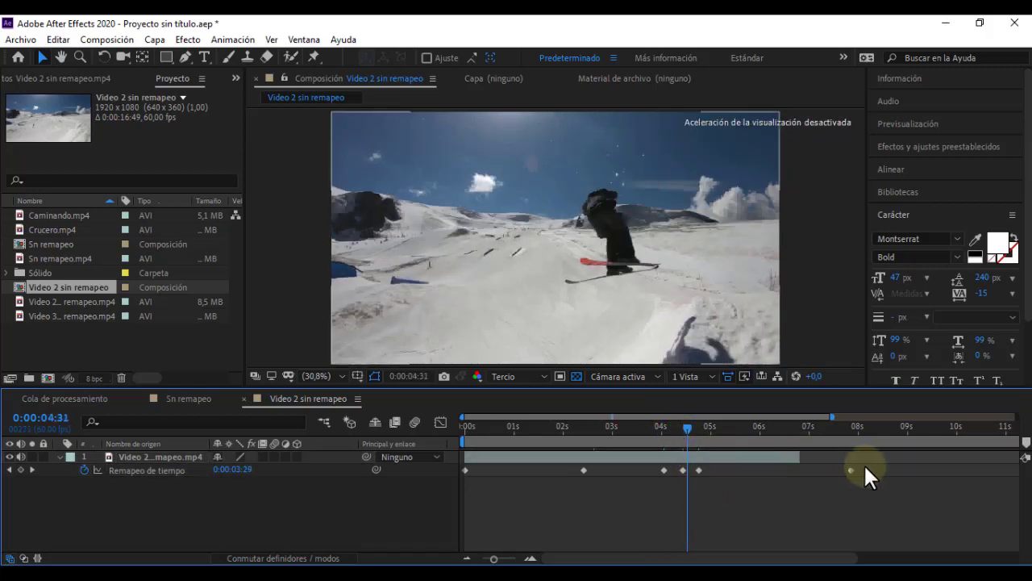
mouse_move(881, 465)
left_mouse_down()
mouse_move(692, 487)
mouse_move(791, 467)
left_mouse_up()
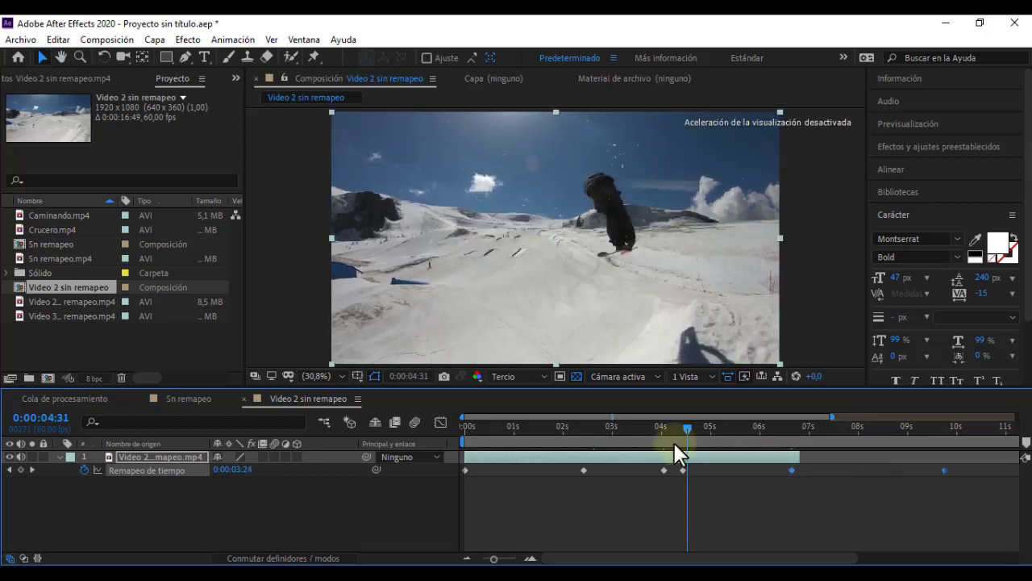
Preview the slowed jump and extend the Video 2 layer's out-point to about 10 seconds
left_click(569, 425)
left_click_drag(509, 426, 591, 427)
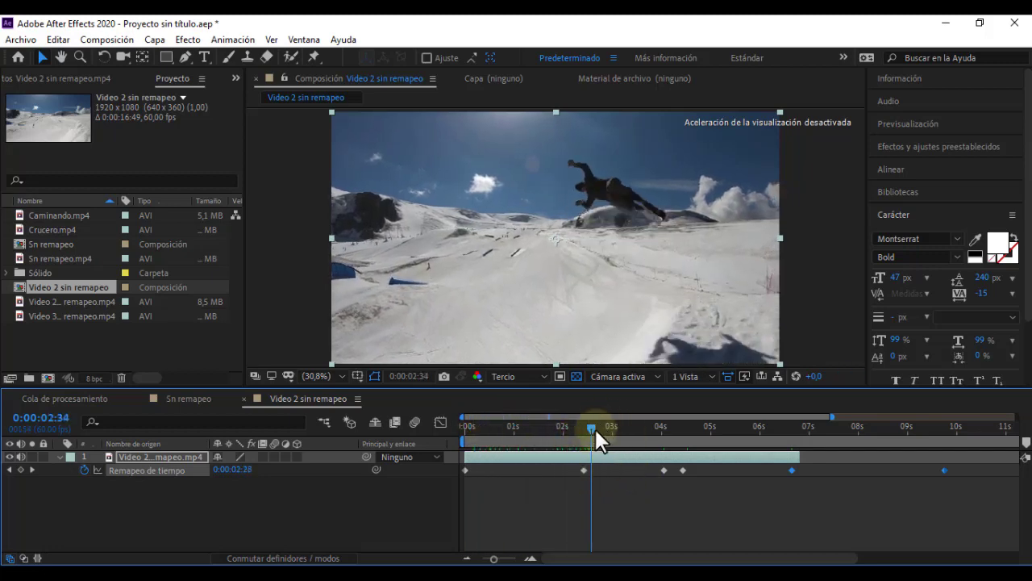
left_click_drag(592, 428, 670, 441)
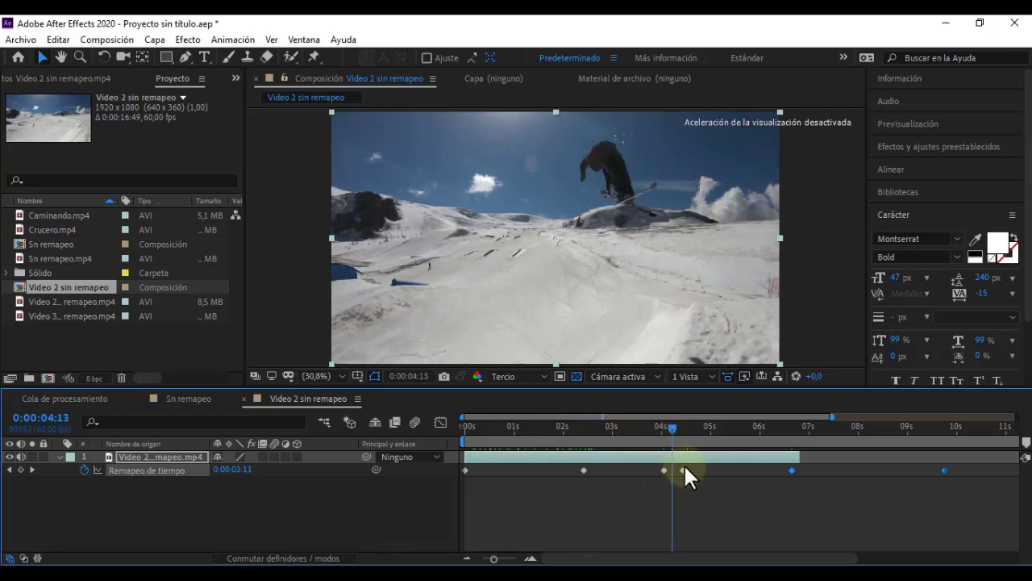
left_click_drag(674, 429, 807, 439)
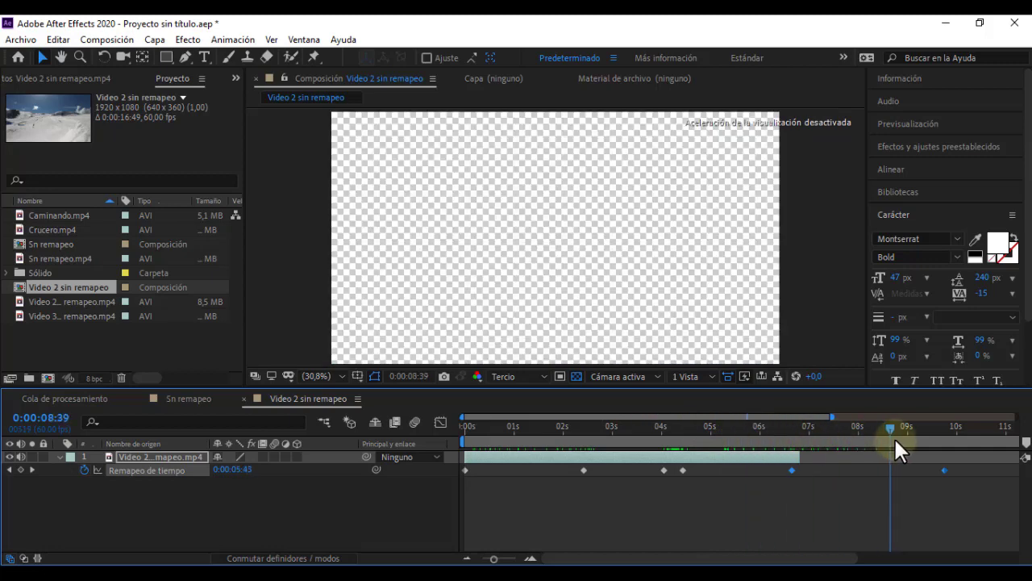
left_click_drag(806, 435, 899, 436)
left_click_drag(819, 457, 952, 457)
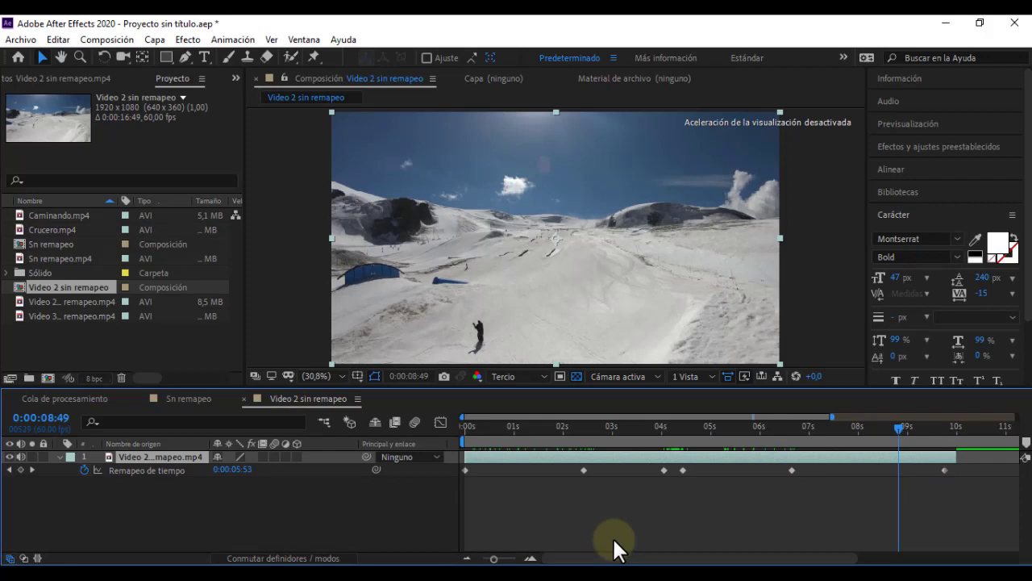
Undo the layer lengthening and the earlier keyframe moves with Ctrl+Z
key("ctrl+z")
key("ctrl+z")
key("ctrl+z")
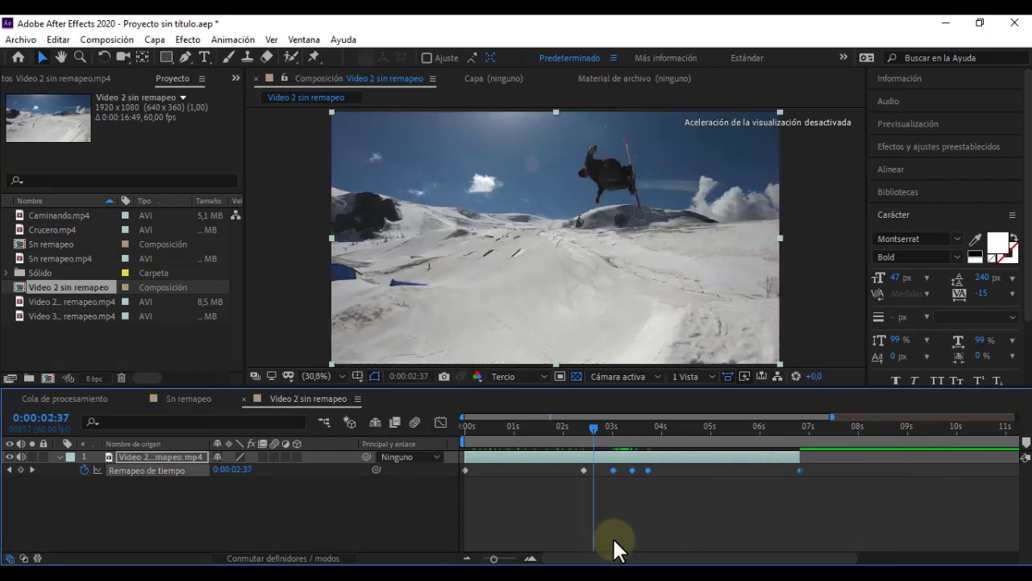
key("ctrl+z")
key("ctrl+z")
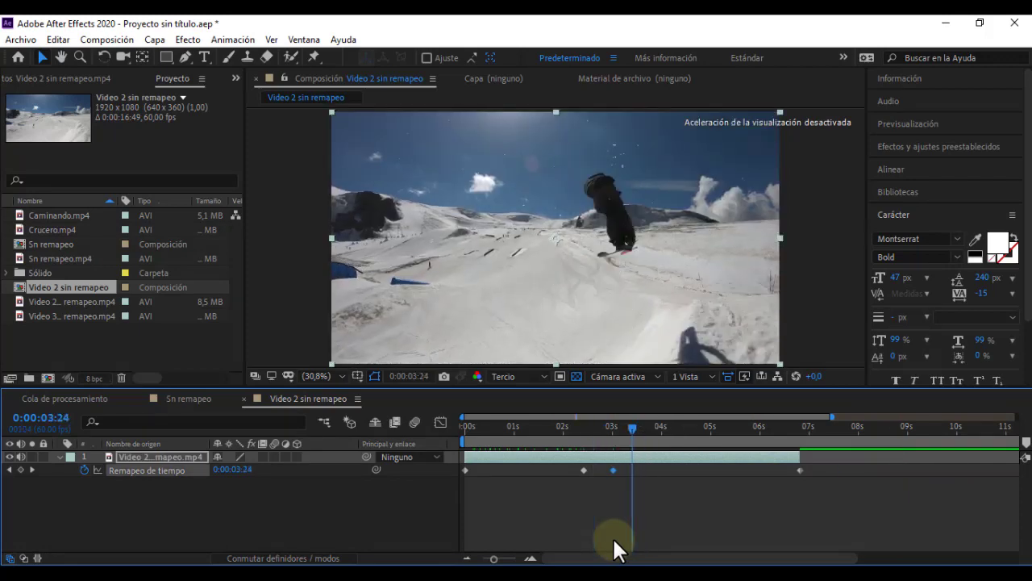
key("ctrl+z")
key("ctrl+z")
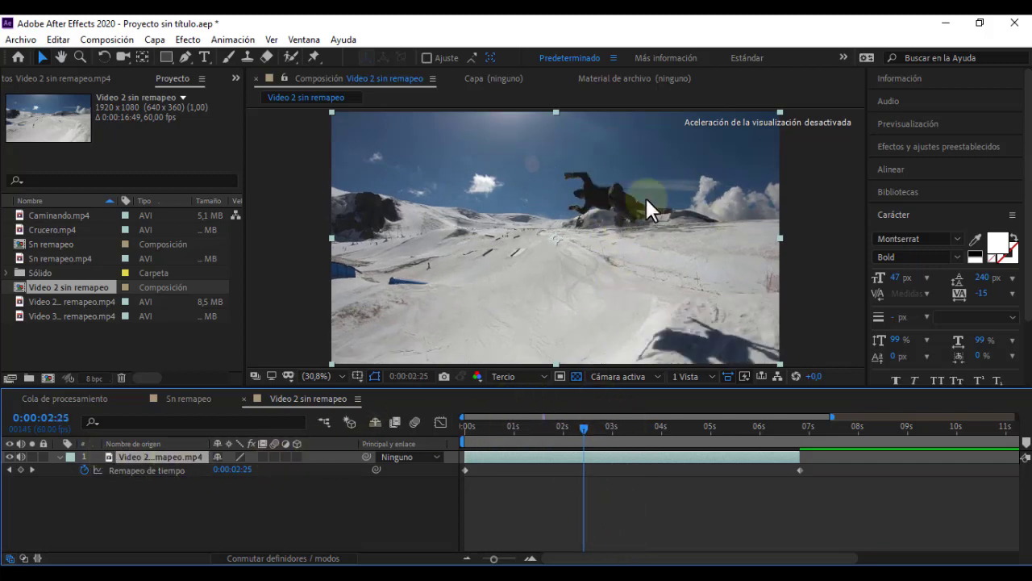
Add fresh time-remap keyframes at 2:25 and 3:06, then select the last two keyframes
left_click(20, 469)
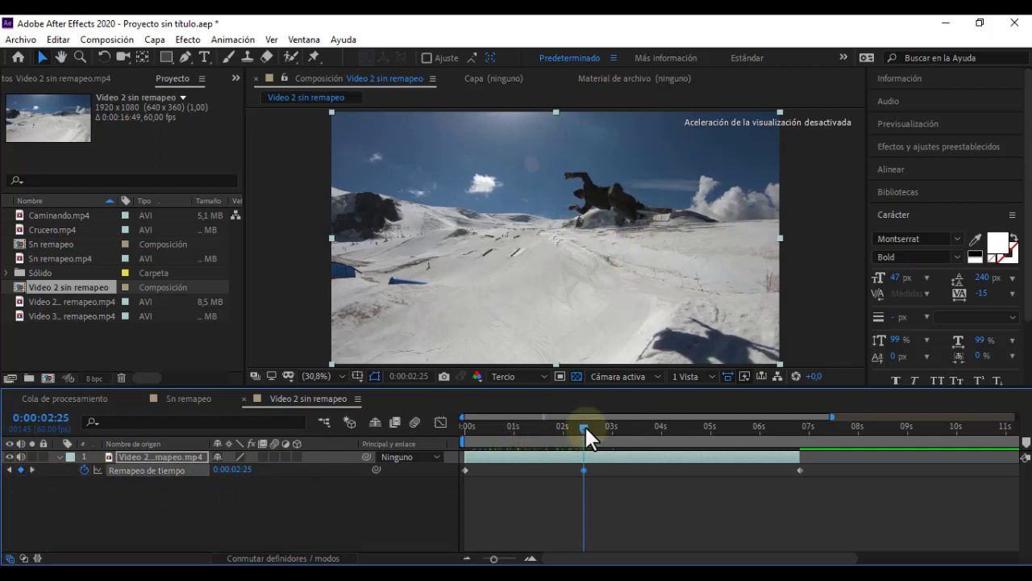
left_click_drag(585, 425, 619, 431)
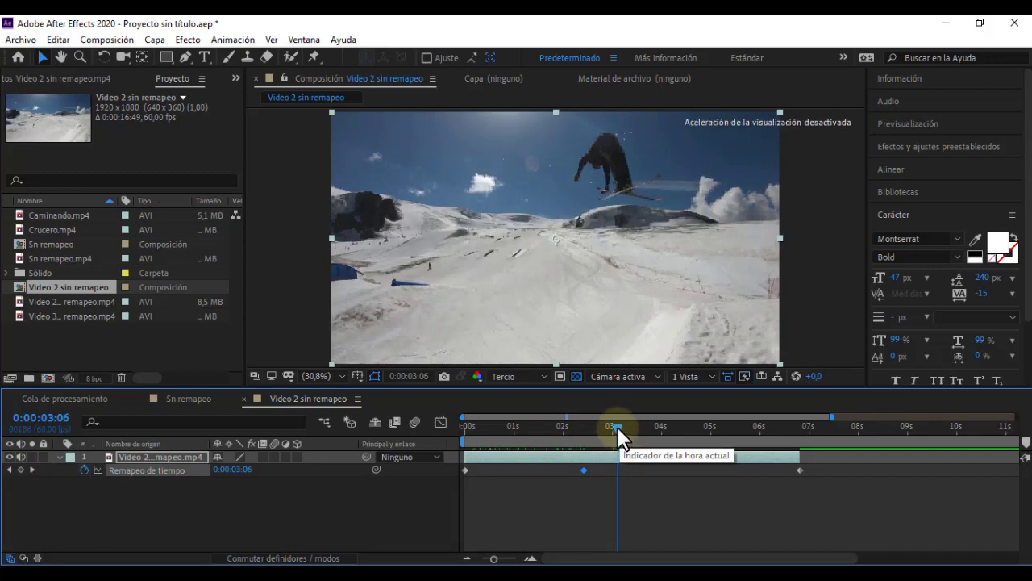
left_click(21, 469)
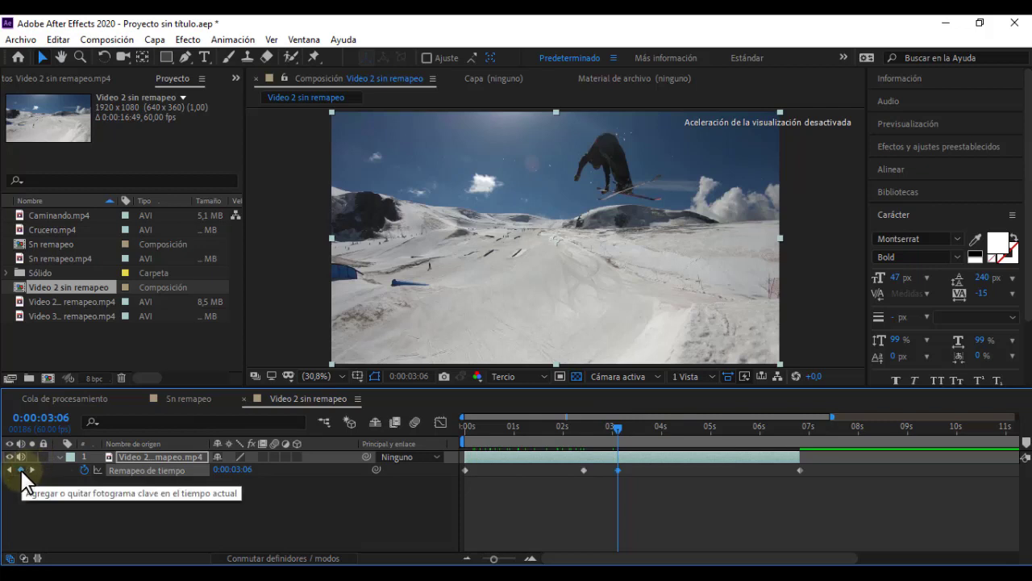
left_click_drag(824, 475, 722, 476)
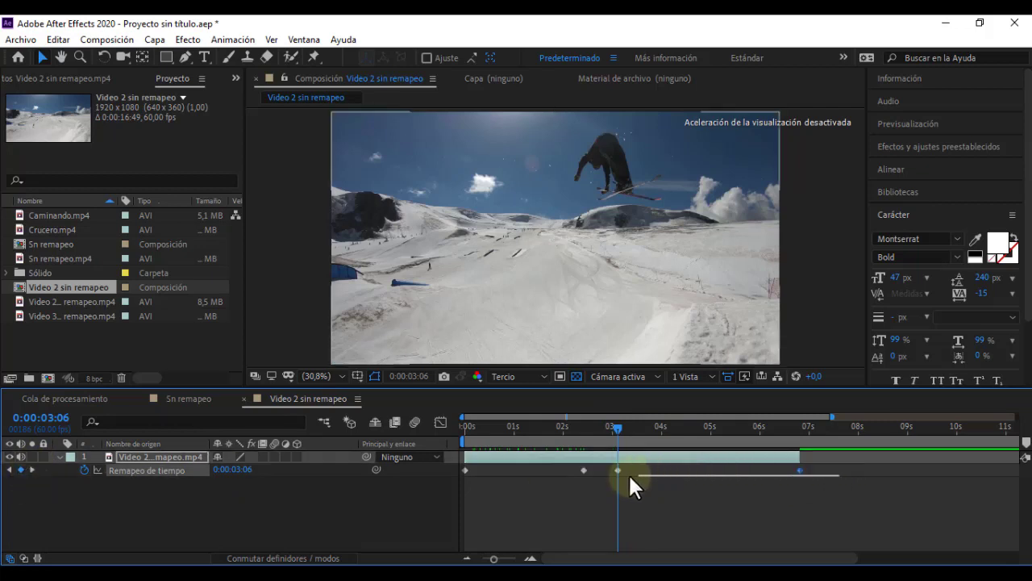
mouse_move(628, 472)
left_mouse_down()
mouse_move(613, 466)
mouse_move(728, 470)
left_mouse_up()
Shift the two selected keyframes later, lengthen the layer, and add a keyframe at 5:34
left_click_drag(560, 425, 729, 433)
left_click_drag(804, 461, 945, 458)
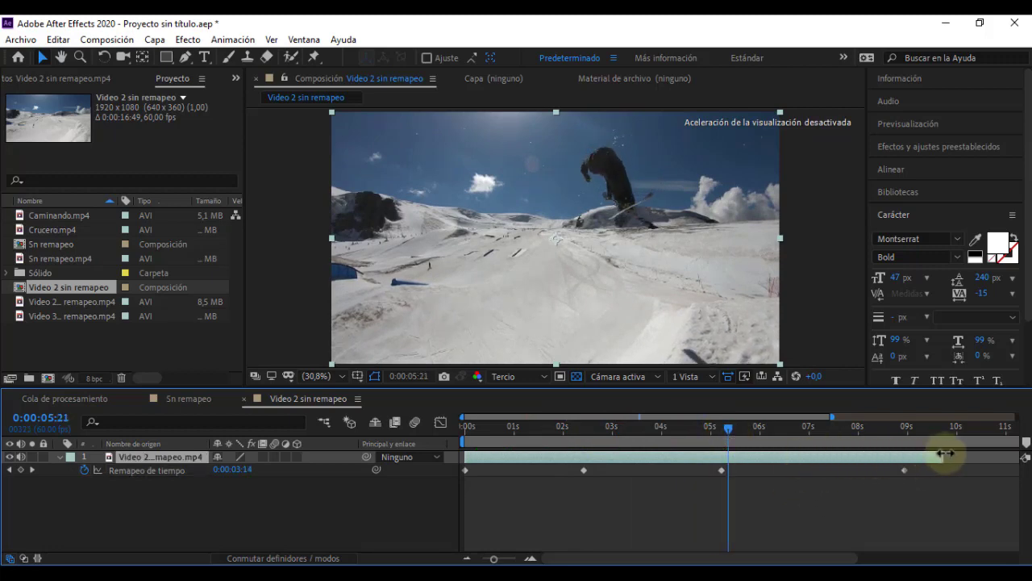
left_click_drag(726, 427, 735, 428)
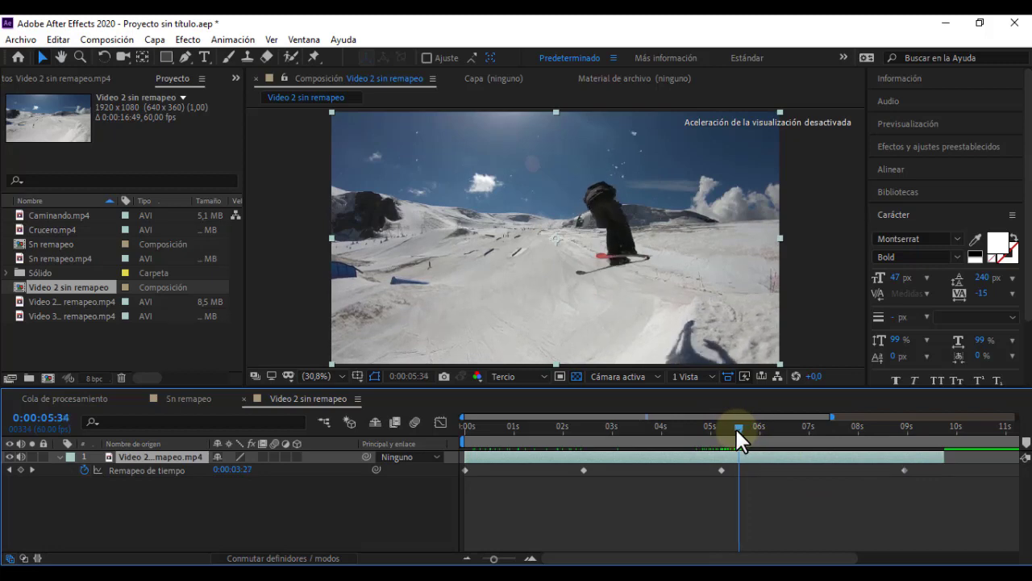
left_click(20, 469)
mouse_move(653, 430)
left_mouse_down()
mouse_move(579, 428)
mouse_move(754, 439)
left_mouse_up()
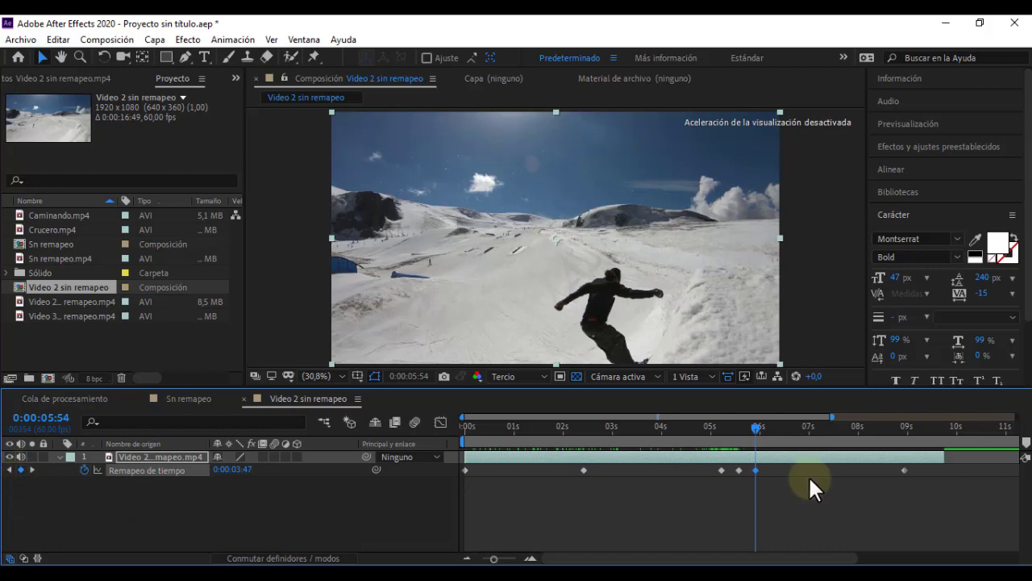
Push the last keyframes later and extend the Video 2 layer to the composition's end
mouse_move(927, 480)
left_mouse_down()
mouse_move(746, 460)
mouse_move(832, 469)
left_mouse_up()
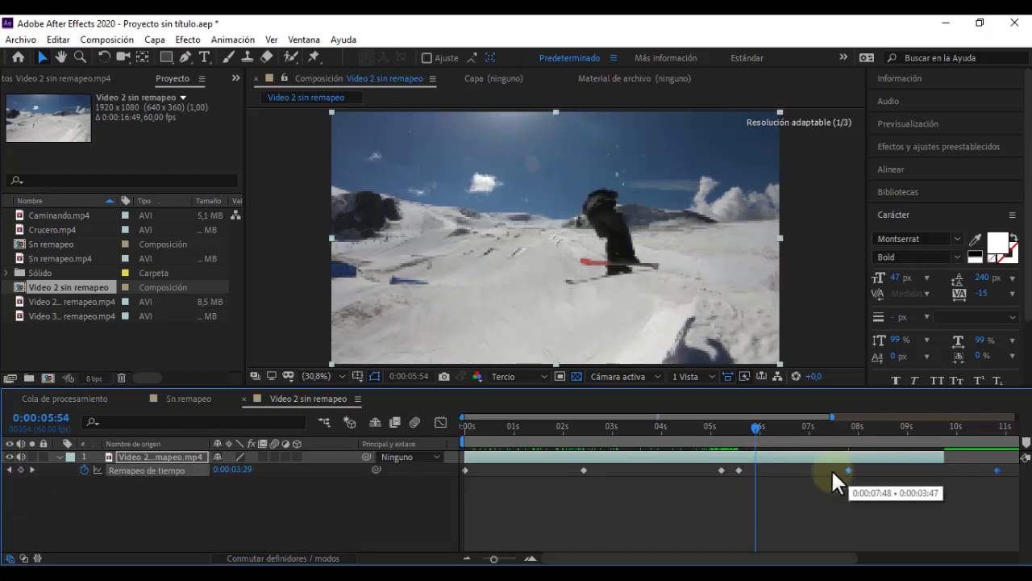
left_click_drag(942, 457, 1012, 456)
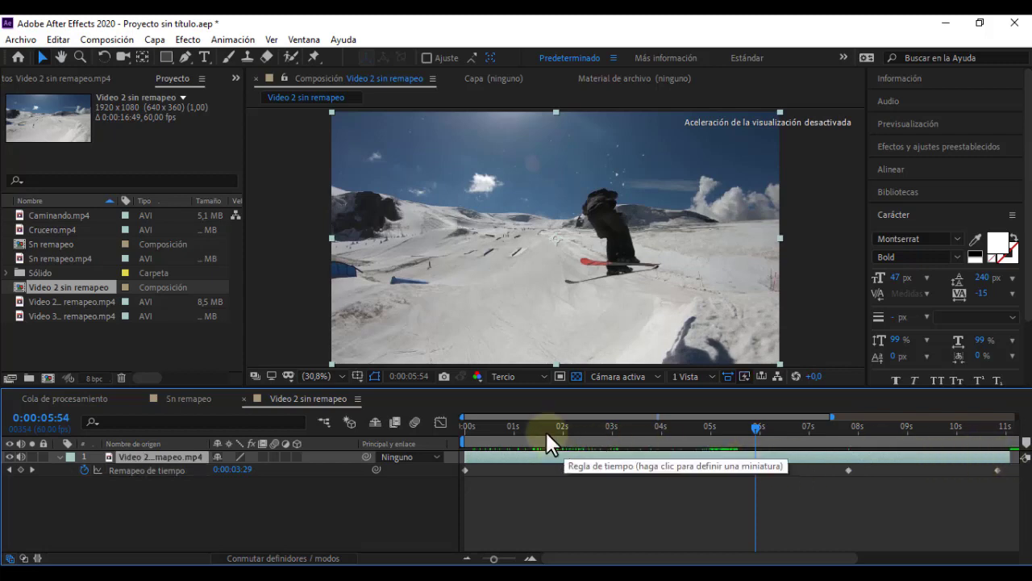
left_click_drag(511, 420, 921, 430)
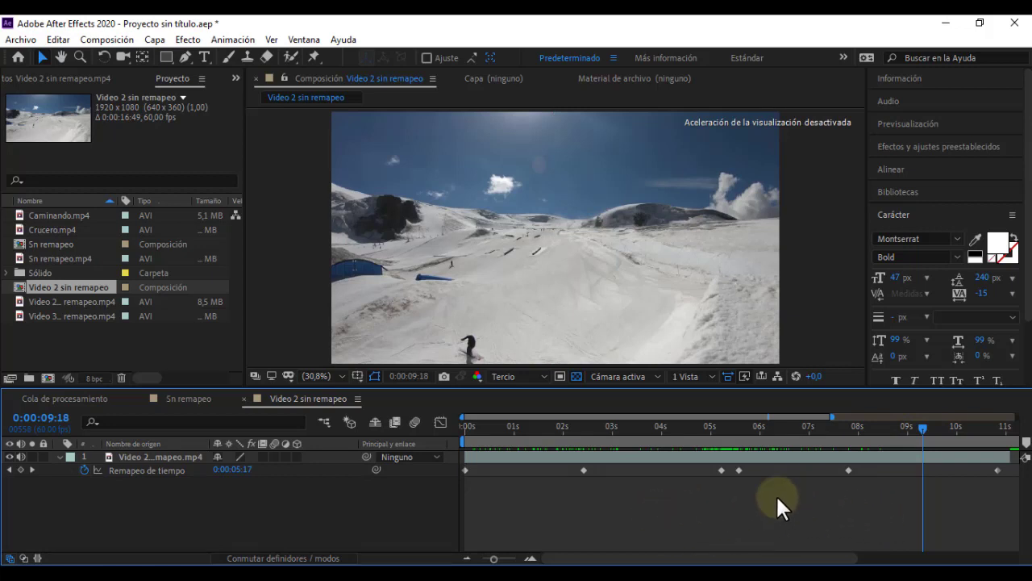
Move to 0:00:02:58 and marquee-select the time-remap keyframes near 2s and 5s
left_click_drag(560, 427, 613, 427)
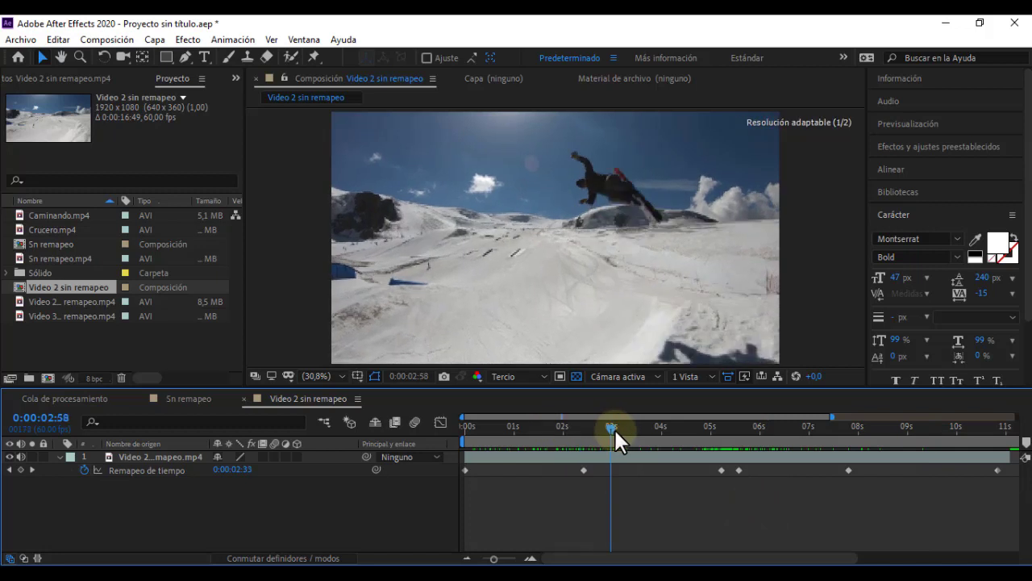
left_click_drag(726, 485, 574, 463)
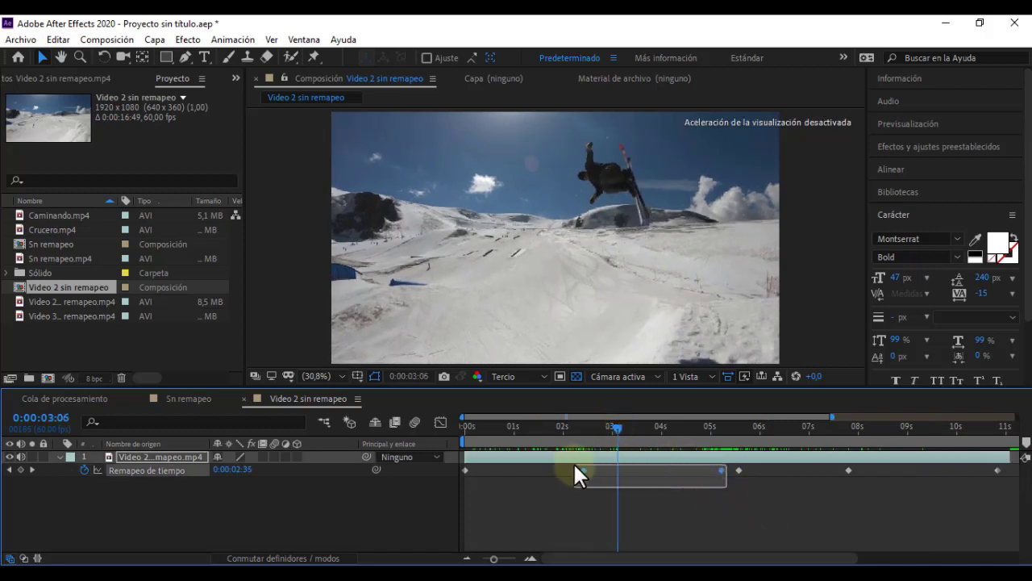
Apply Easy Ease to the time-remap keyframes near 2.4 and 5.2 seconds
right_click(720, 470)
mouse_move(815, 460)
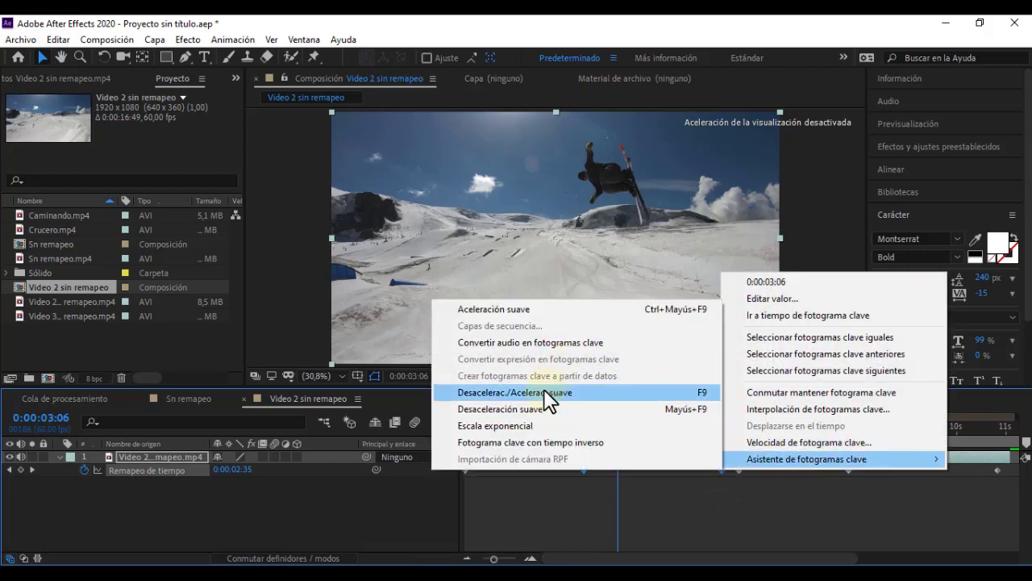
left_click(544, 391)
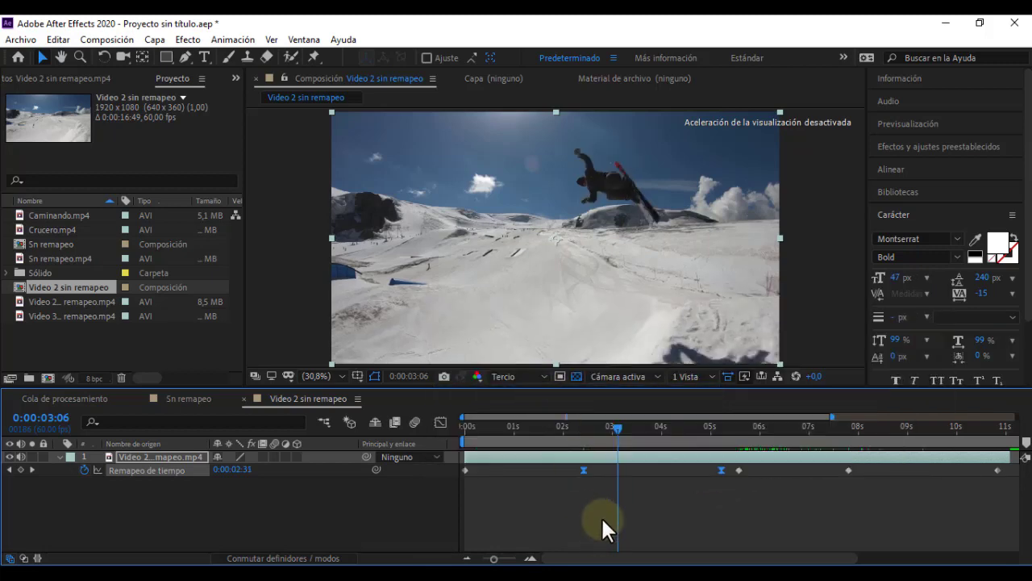
left_click_drag(602, 425, 712, 428)
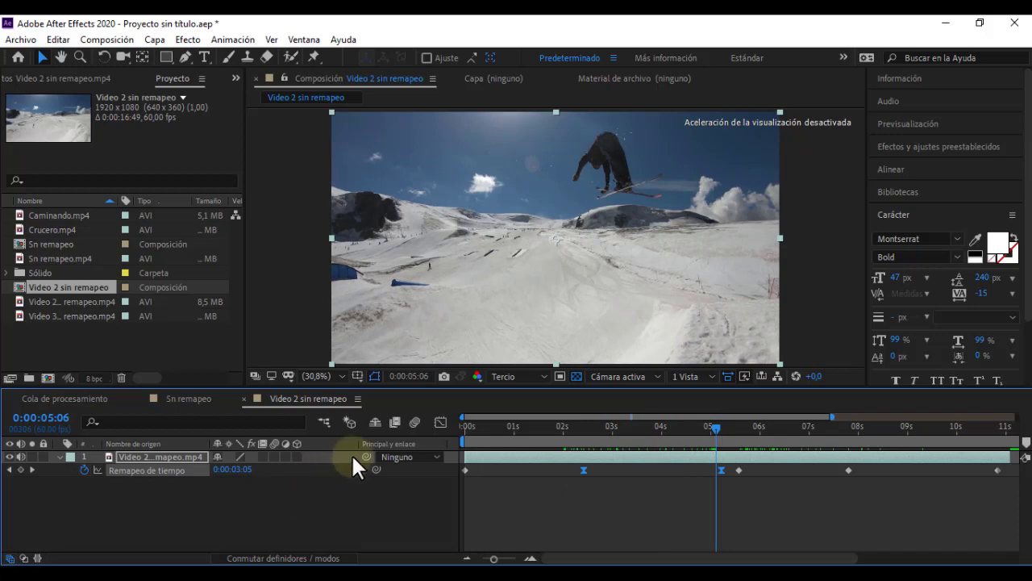
In the Graph Editor's speed graph, drag the 5s keyframe's influence to 100% and check the speed
left_click(439, 423)
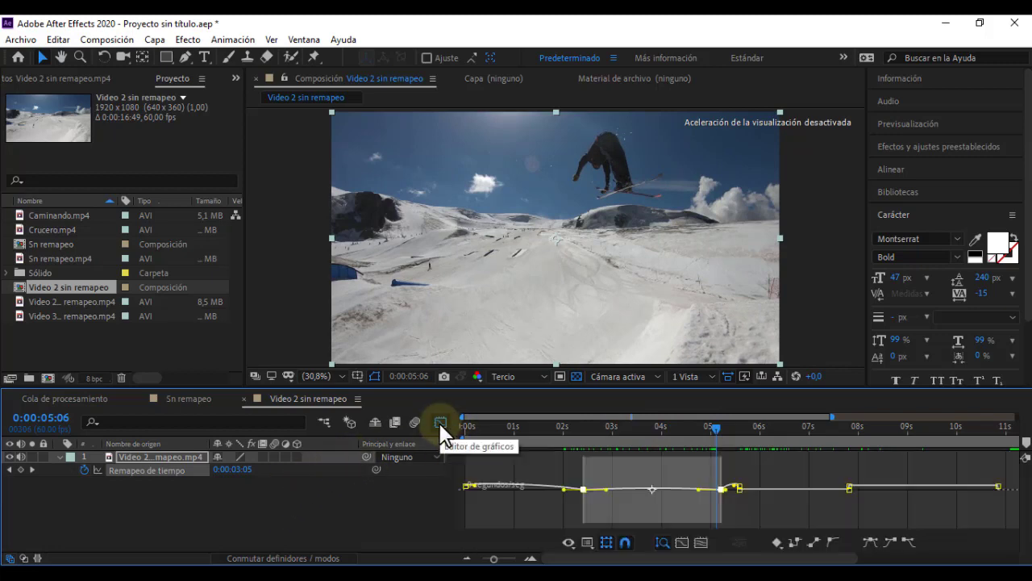
left_click(569, 541)
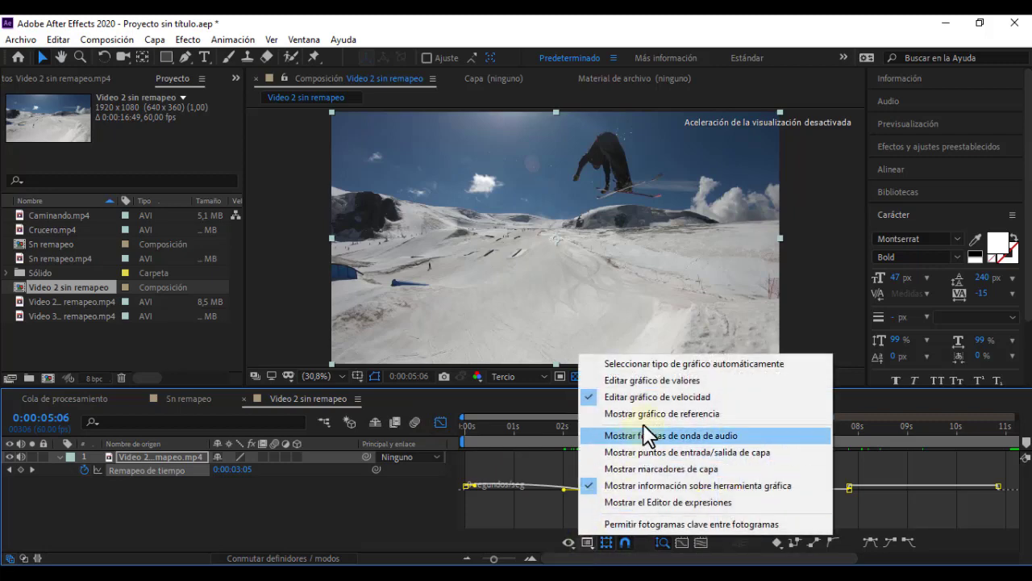
left_click(647, 396)
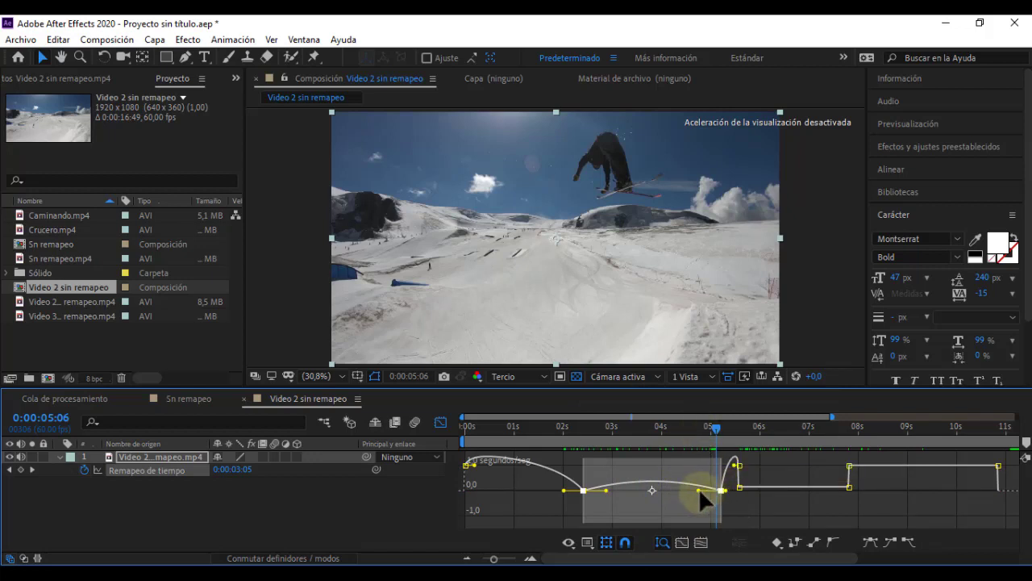
mouse_move(697, 488)
left_mouse_down()
mouse_move(702, 523)
mouse_move(641, 515)
left_mouse_up()
left_click(534, 426)
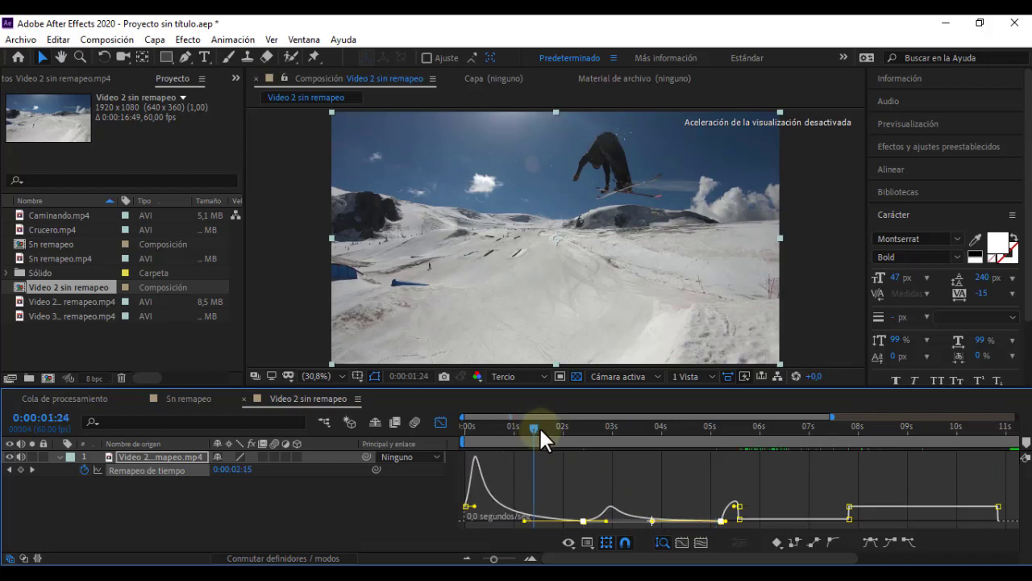
mouse_move(539, 429)
left_mouse_down()
mouse_move(687, 443)
mouse_move(832, 439)
mouse_move(767, 448)
left_mouse_up()
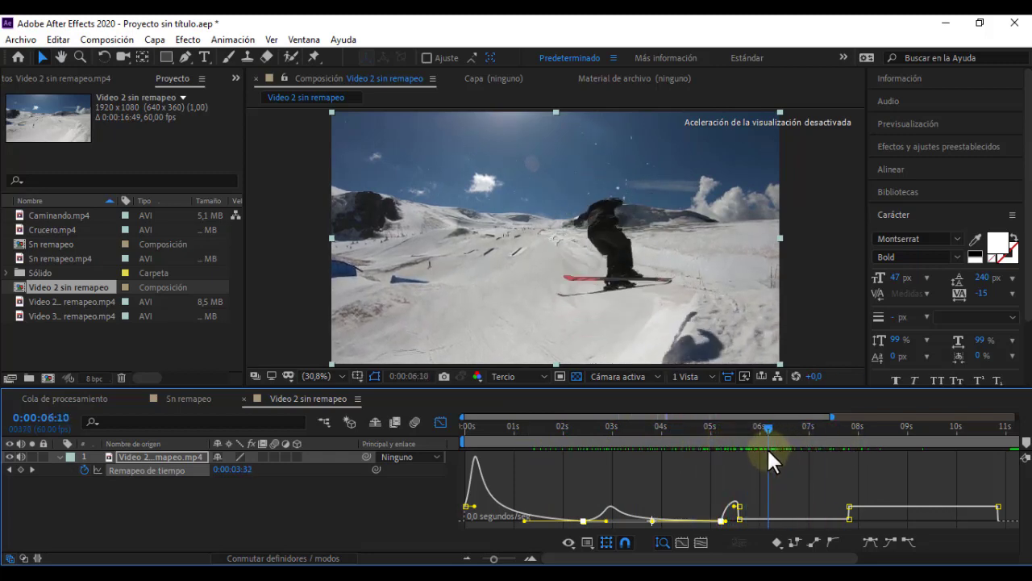
left_click(442, 421)
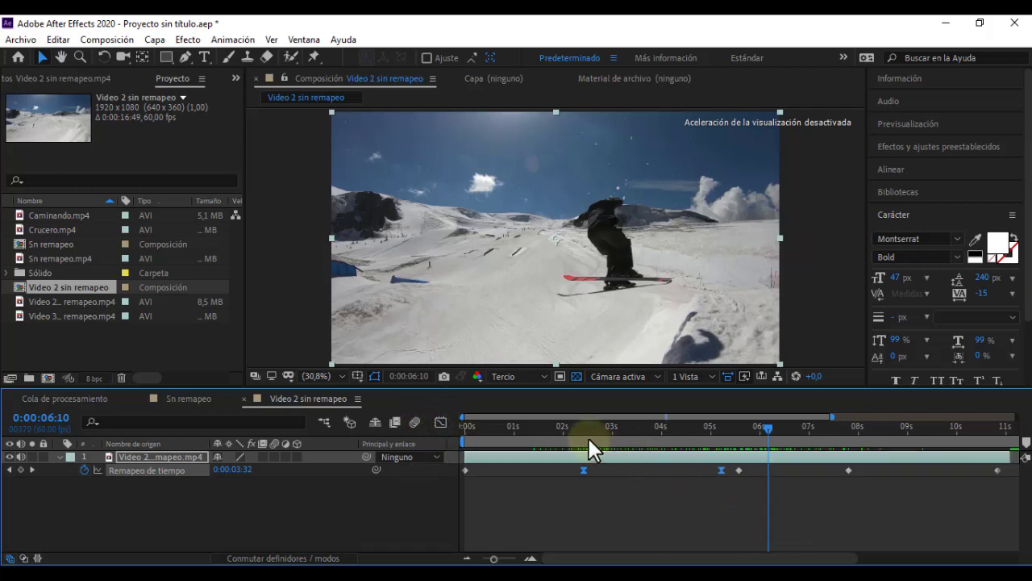
Select the time-remap keyframes near 5.5 and 7.8 seconds and apply Easy Ease (F9)
left_click_drag(588, 427, 682, 429)
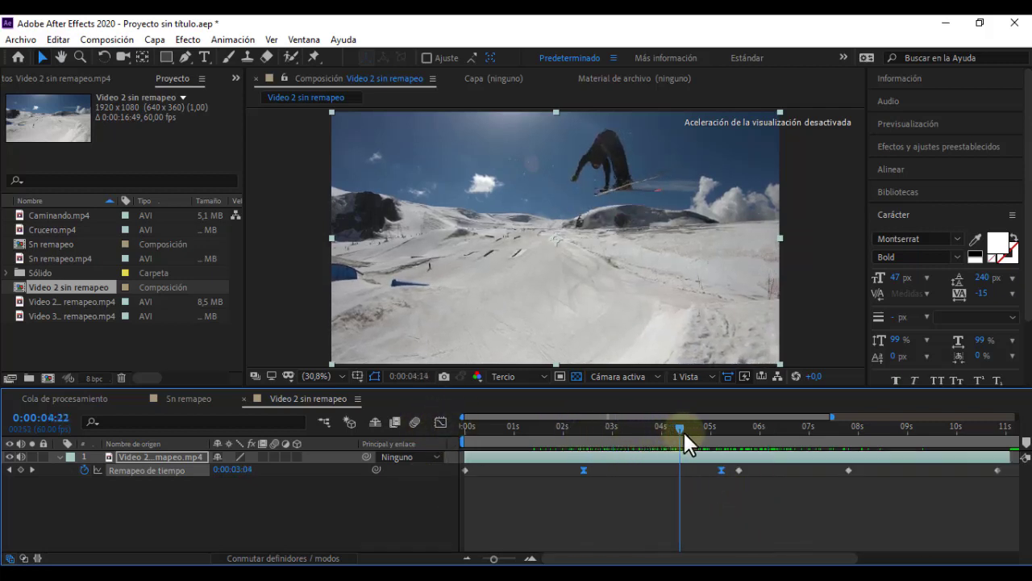
left_click_drag(723, 432, 744, 432)
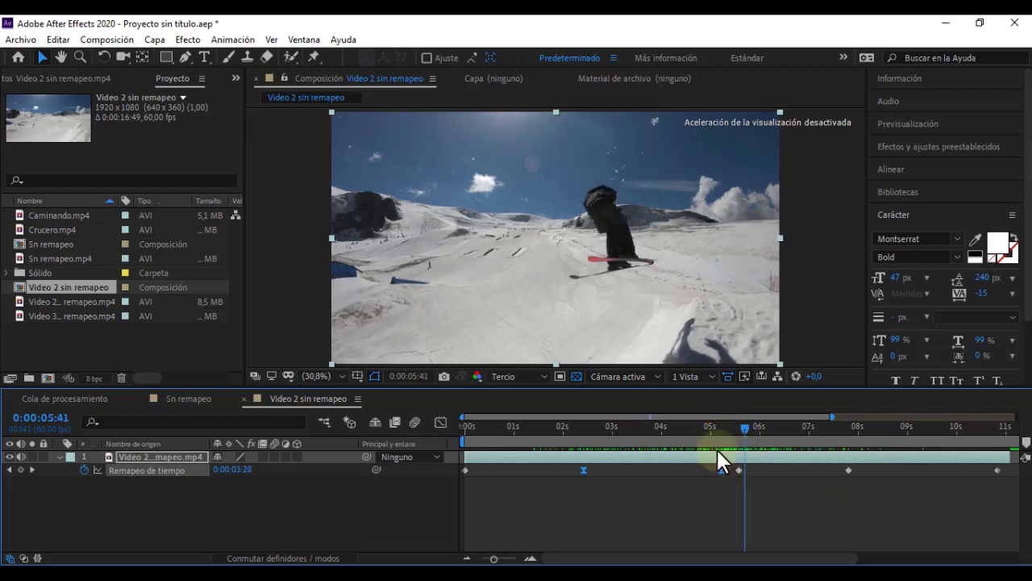
left_click(739, 469)
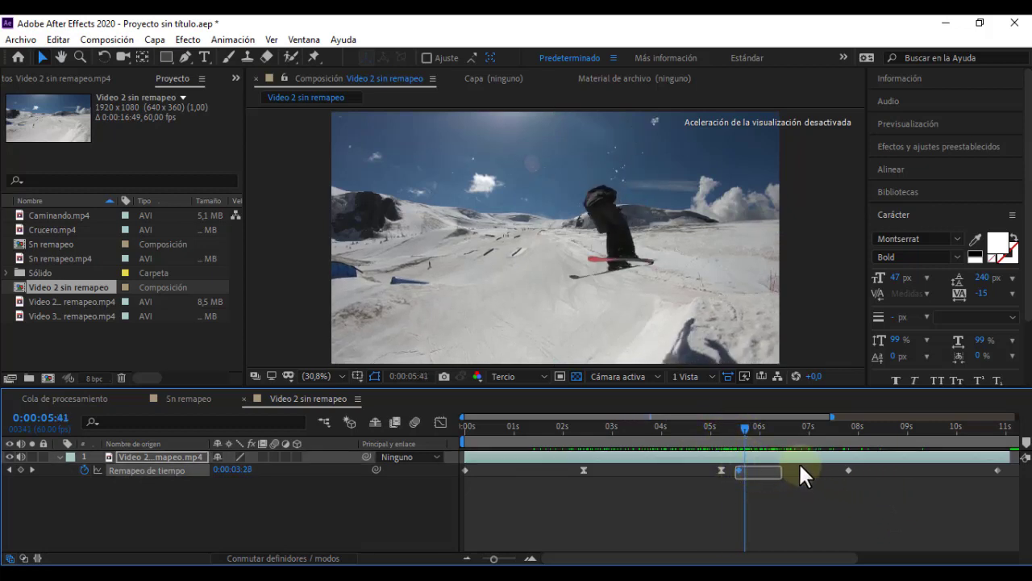
left_click_drag(855, 466, 855, 466)
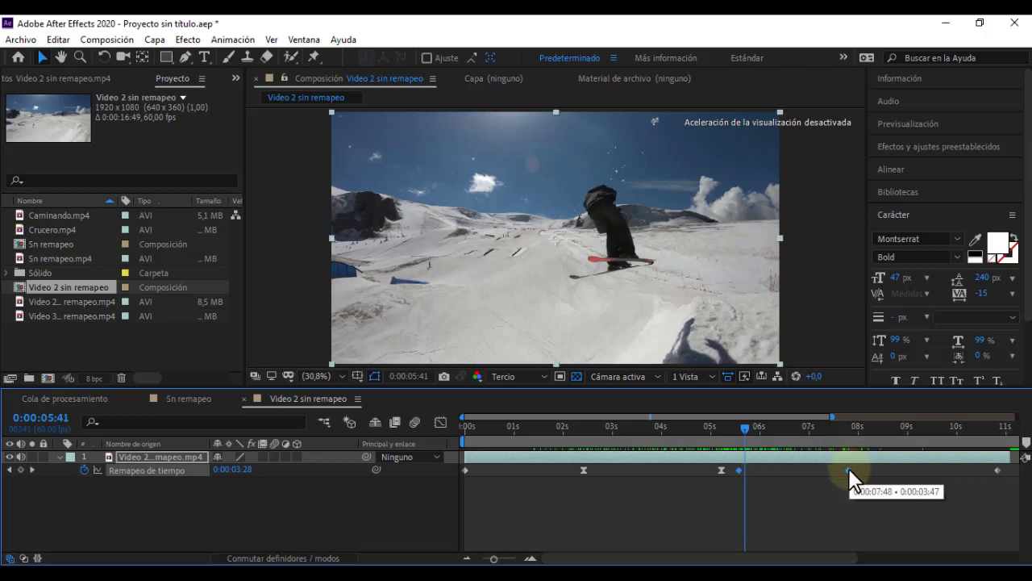
right_click(847, 468)
mouse_move(858, 460)
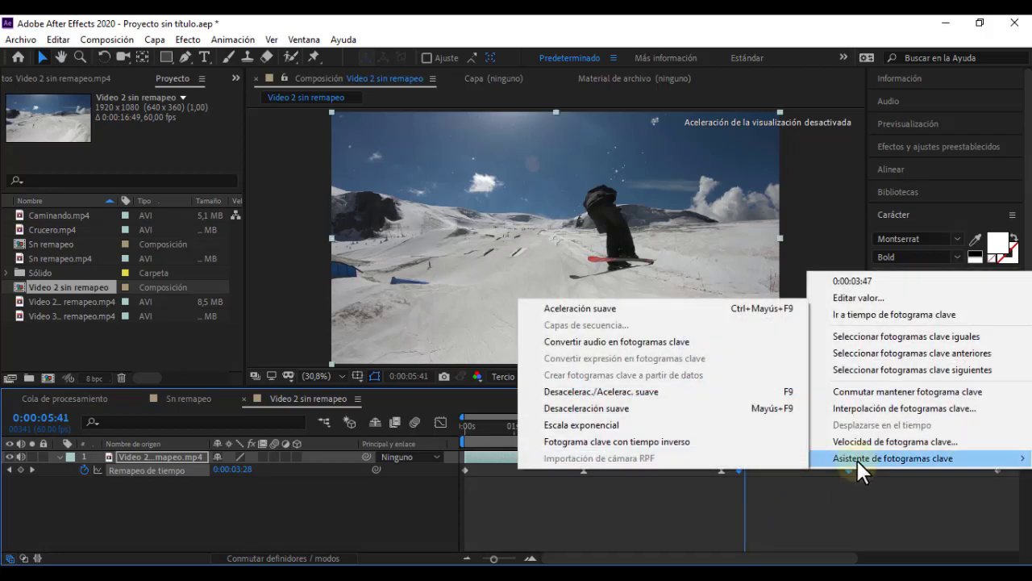
left_click(682, 395)
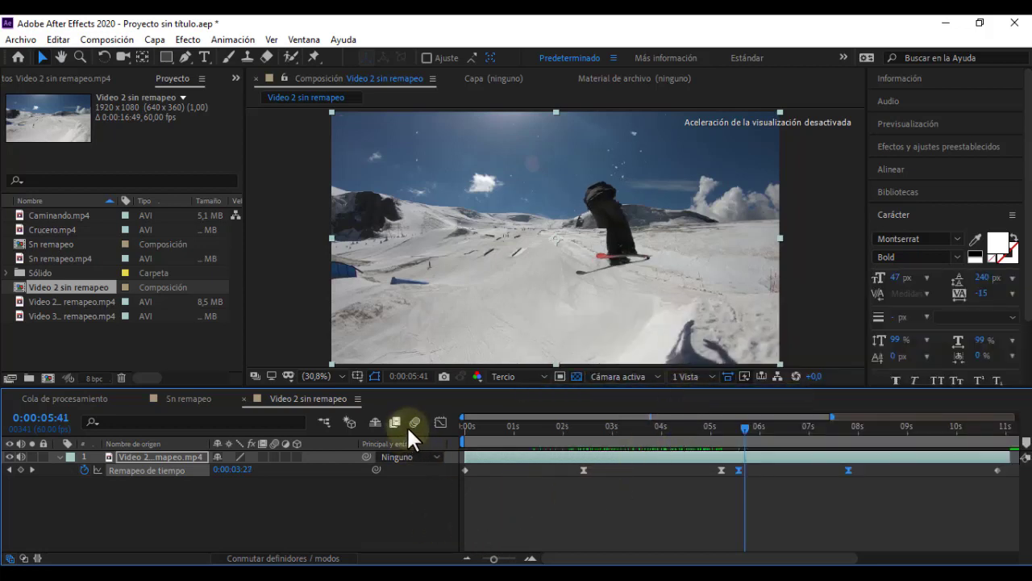
left_click(442, 419)
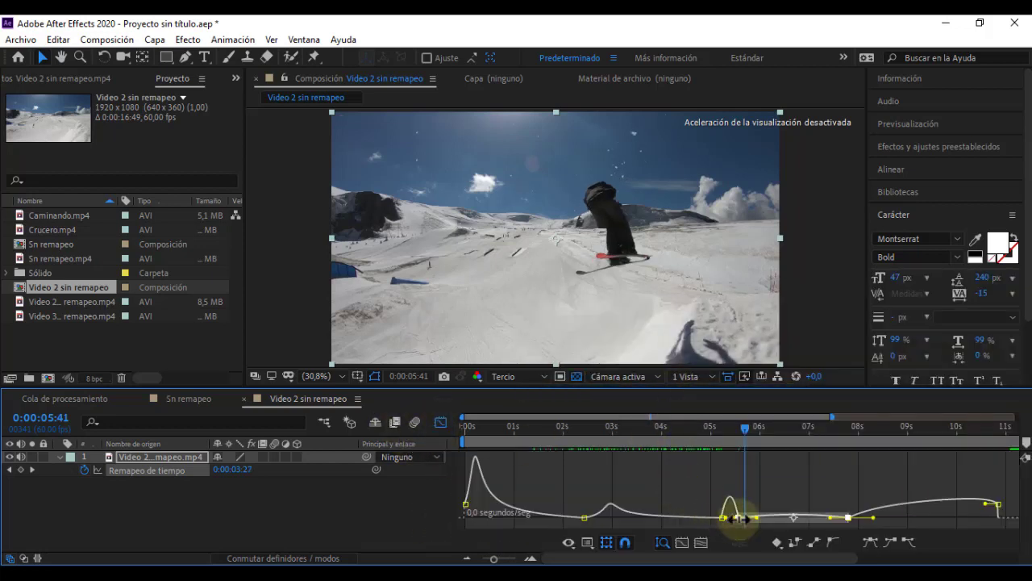
Set the 5.5s keyframe to ease in at zero speed with 100% influence in the speed graph
left_click(530, 559)
left_click(528, 559)
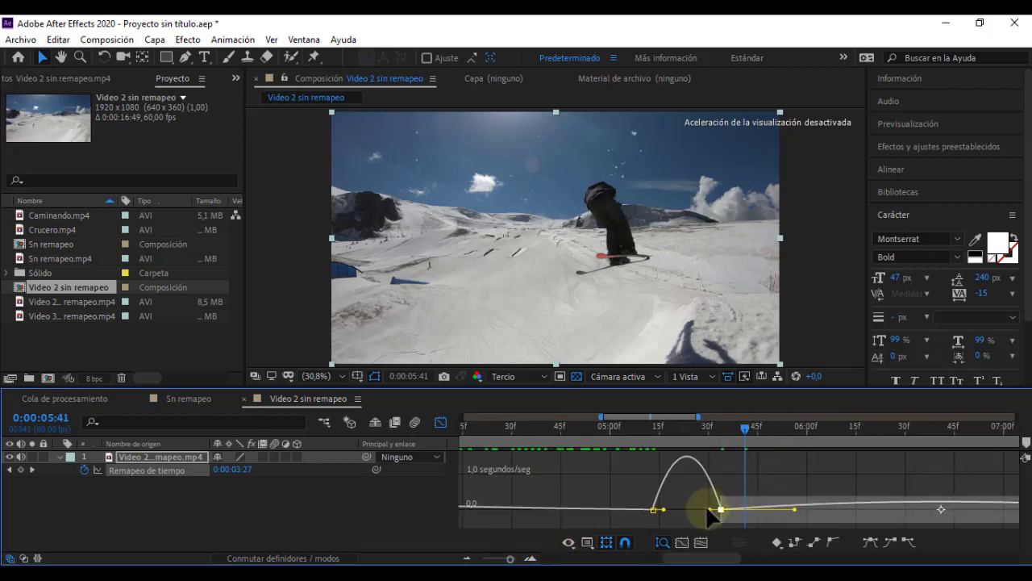
left_click_drag(708, 510, 677, 513)
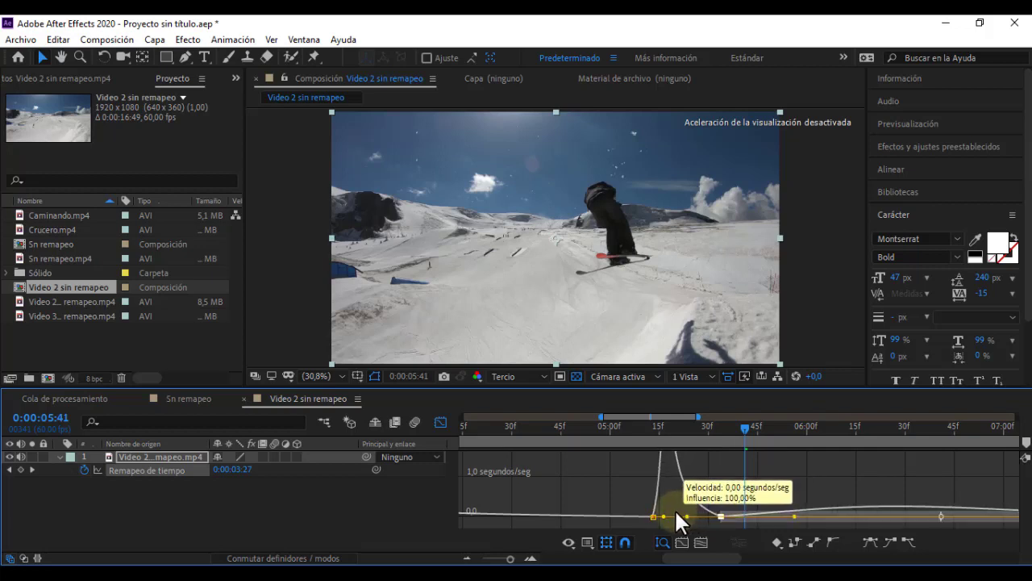
left_click_drag(637, 426, 697, 432)
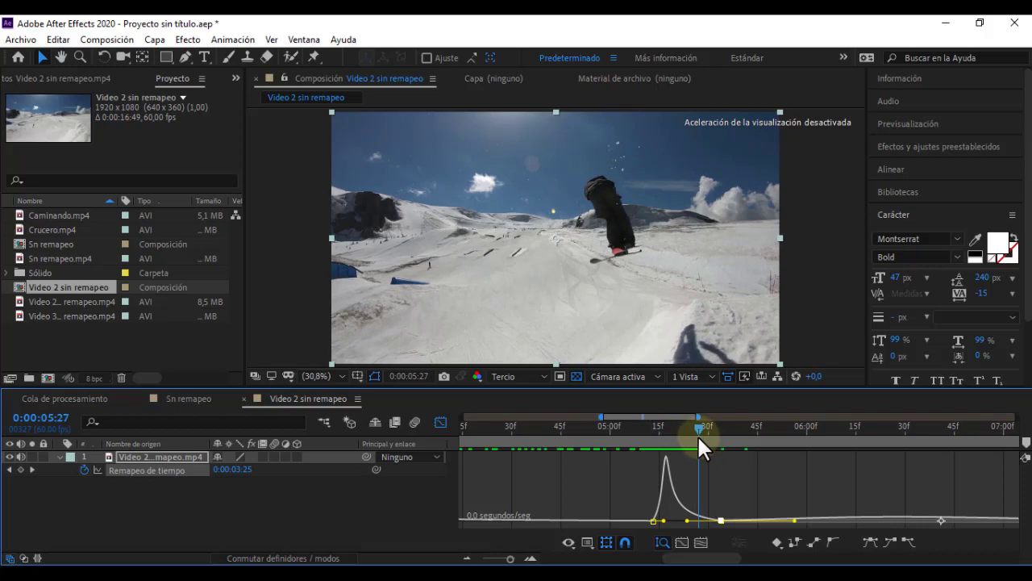
key("ctrl+z")
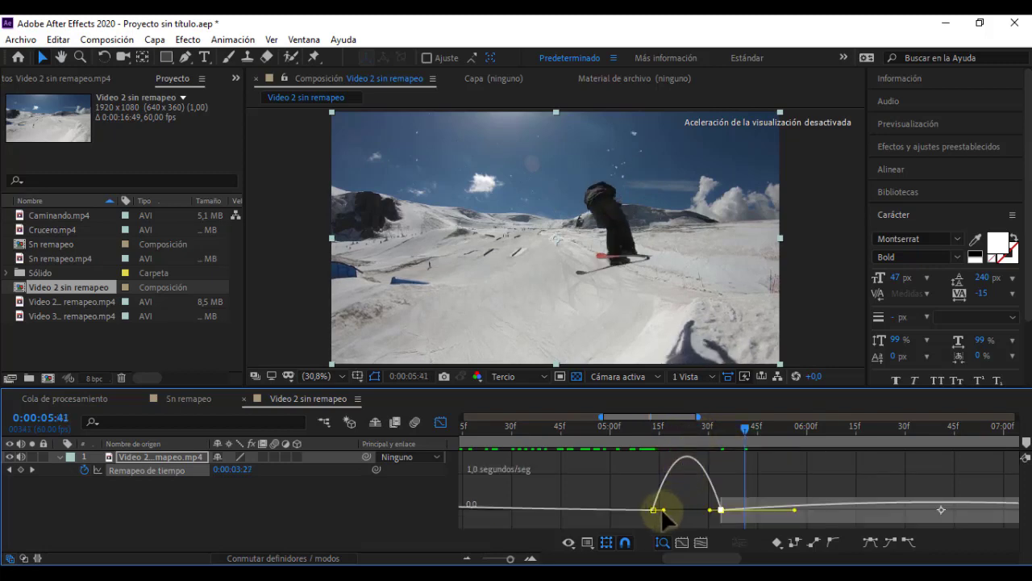
left_click_drag(662, 510, 695, 522)
left_click(629, 425)
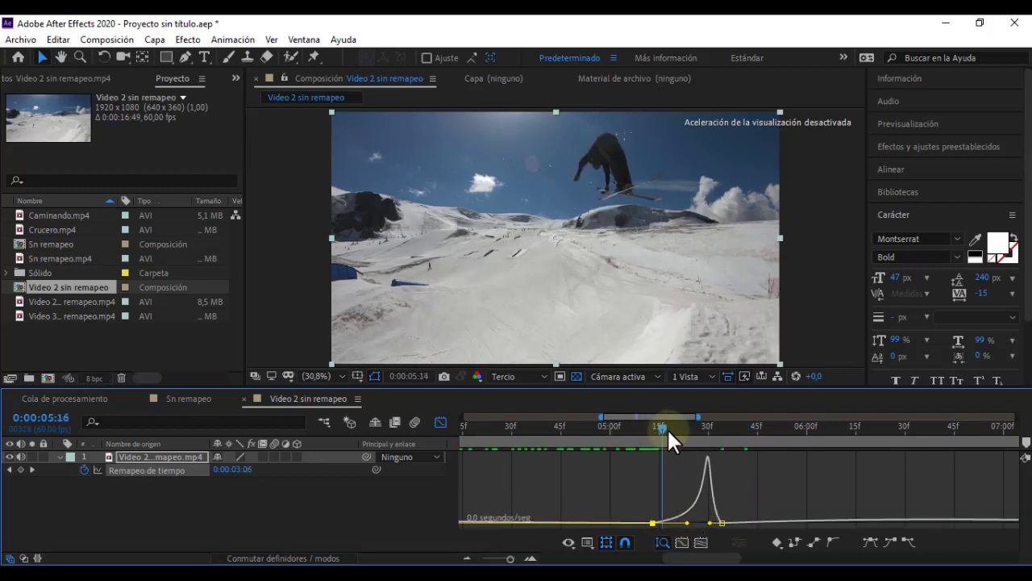
left_click_drag(682, 430, 742, 439)
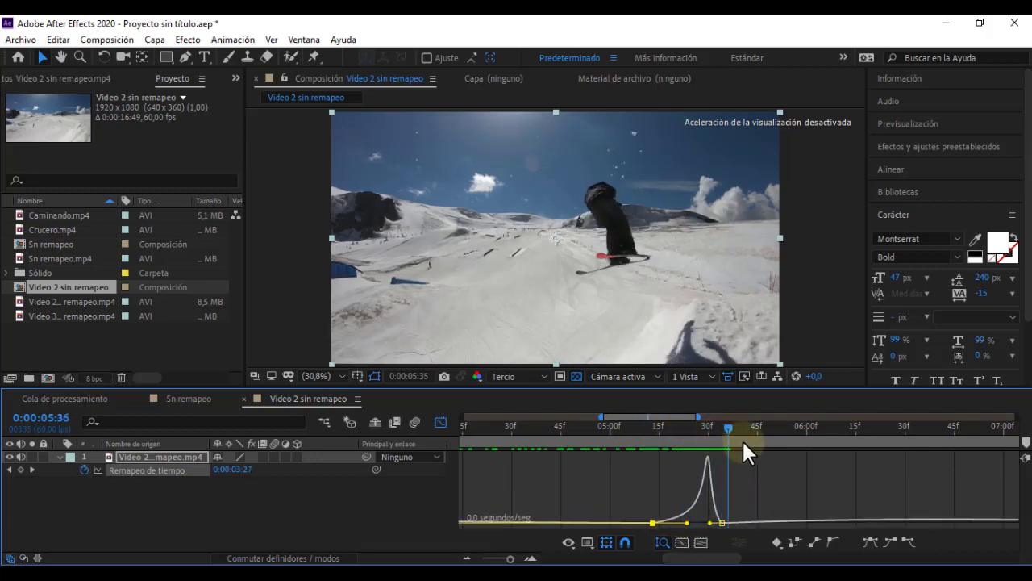
left_click(439, 422)
mouse_move(614, 428)
left_mouse_down()
mouse_move(529, 427)
mouse_move(541, 428)
left_mouse_up()
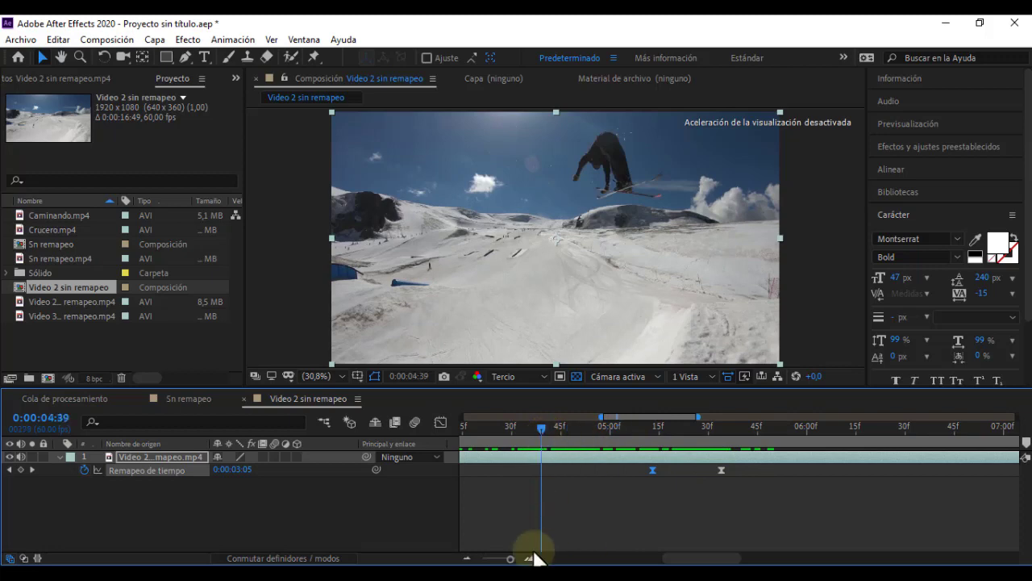
Zoom the timeline out two levels and scrub through the slowed-down ski jump
left_click(465, 558)
left_click(465, 558)
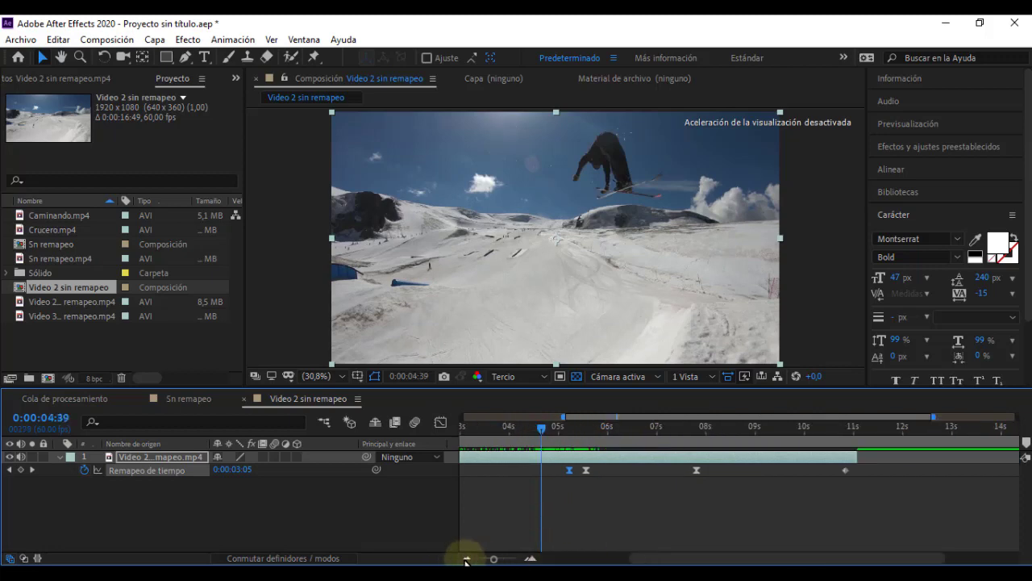
mouse_move(535, 424)
left_mouse_down()
mouse_move(523, 431)
mouse_move(643, 430)
left_mouse_up()
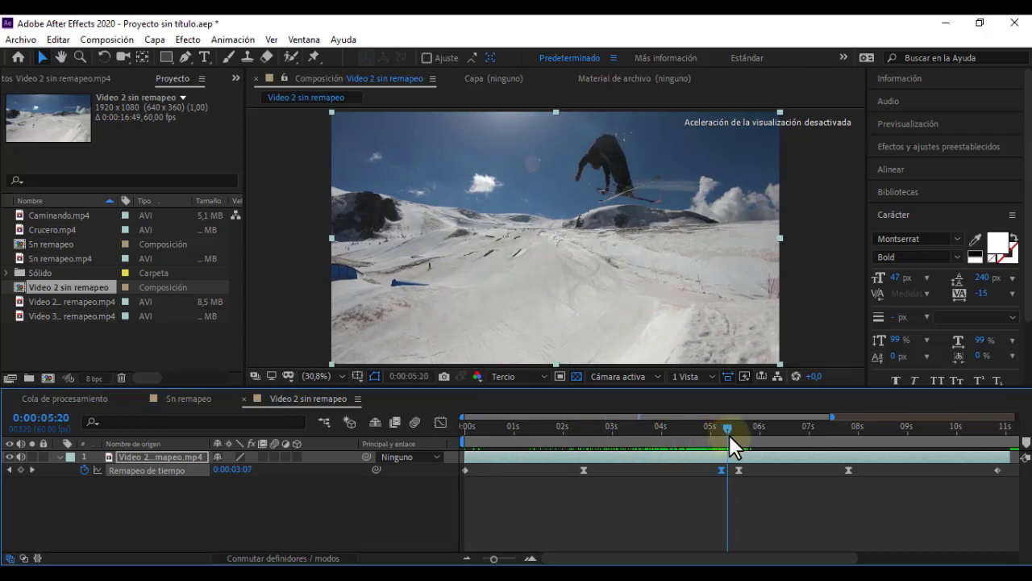
left_click_drag(729, 435, 958, 439)
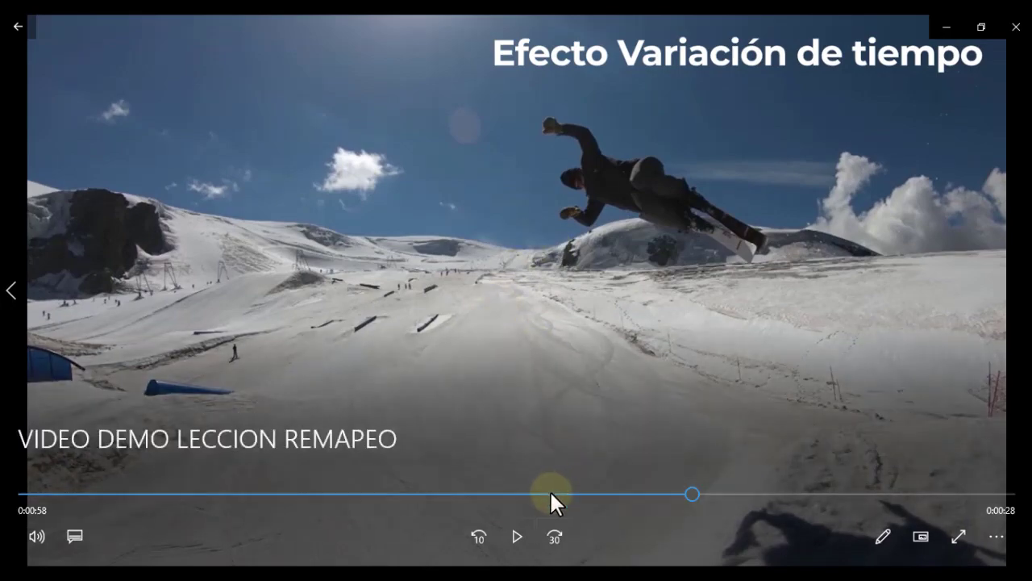
Play the demo video in Movies & TV from about 0:47
left_click(551, 493)
left_click(515, 538)
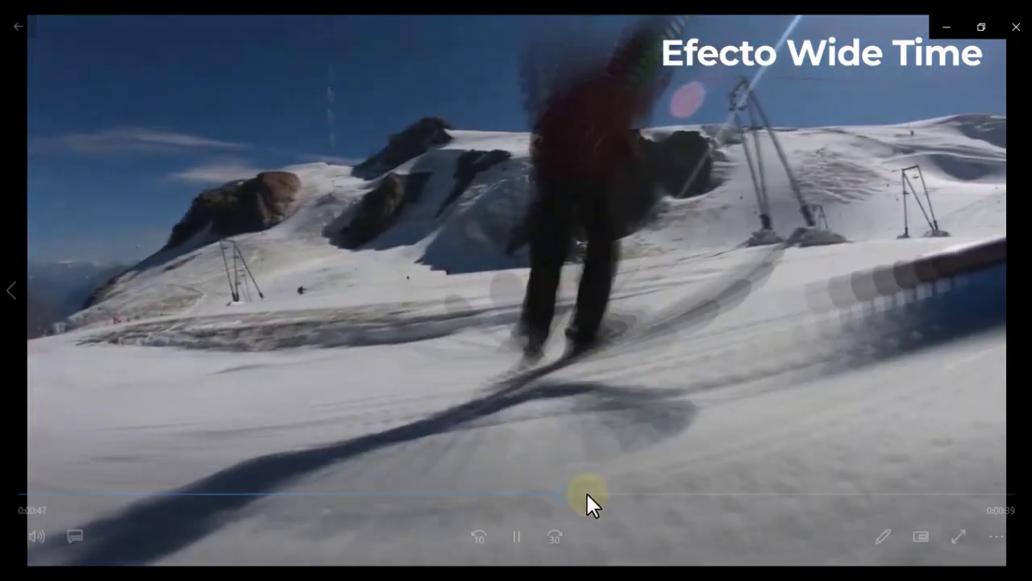
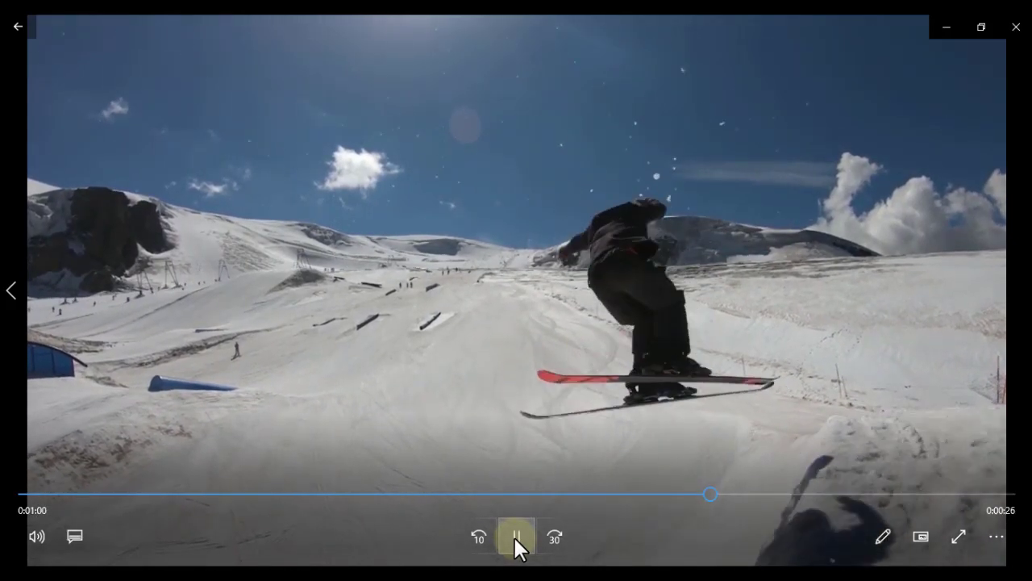
Pause the Películas y TV demo near 1:01 and minimize the player to return to After Effects
left_click(515, 537)
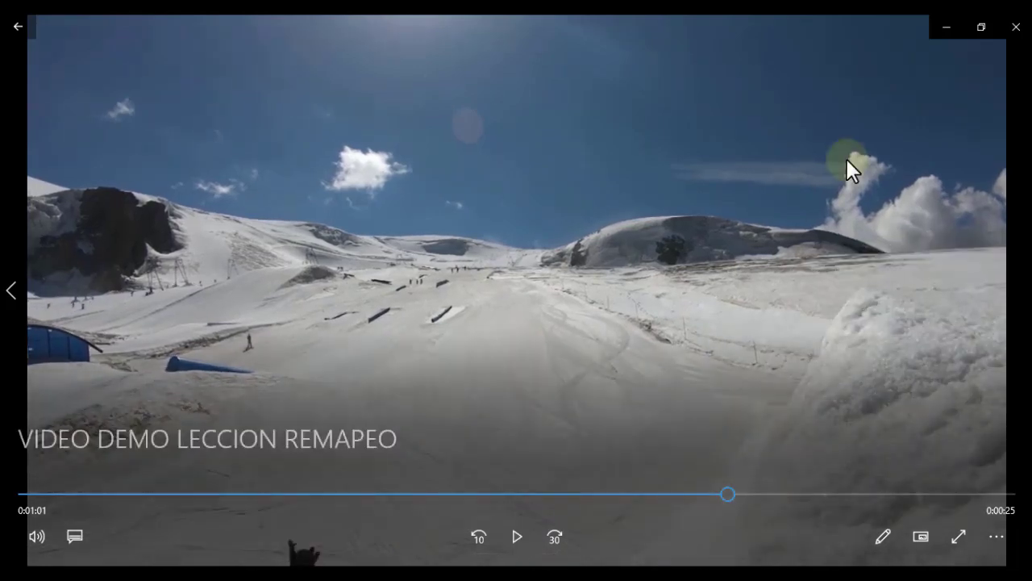
left_click(938, 38)
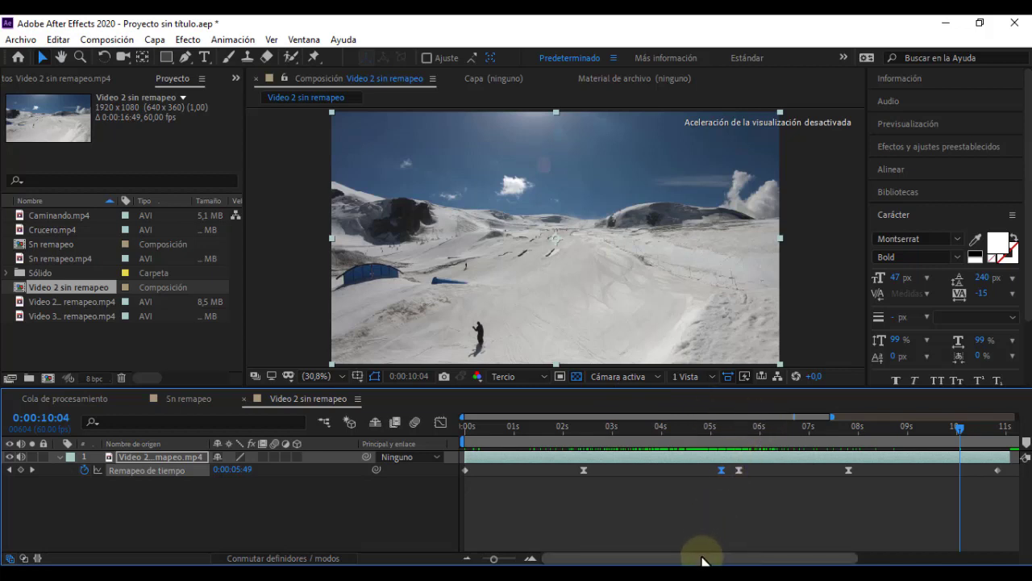
mouse_move(702, 560)
left_mouse_down()
mouse_move(757, 562)
mouse_move(594, 562)
left_mouse_up()
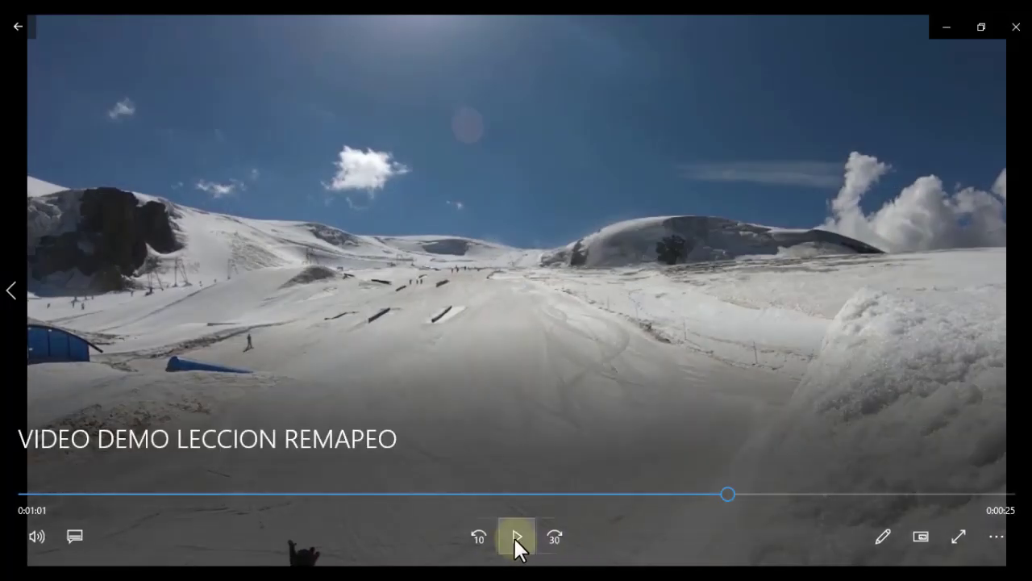
left_click(514, 538)
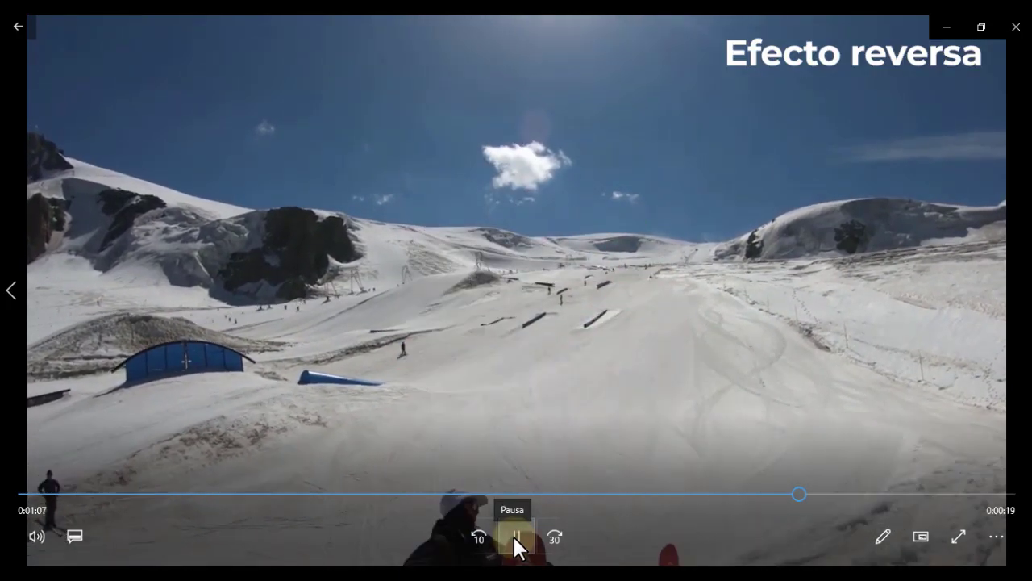
left_click(514, 536)
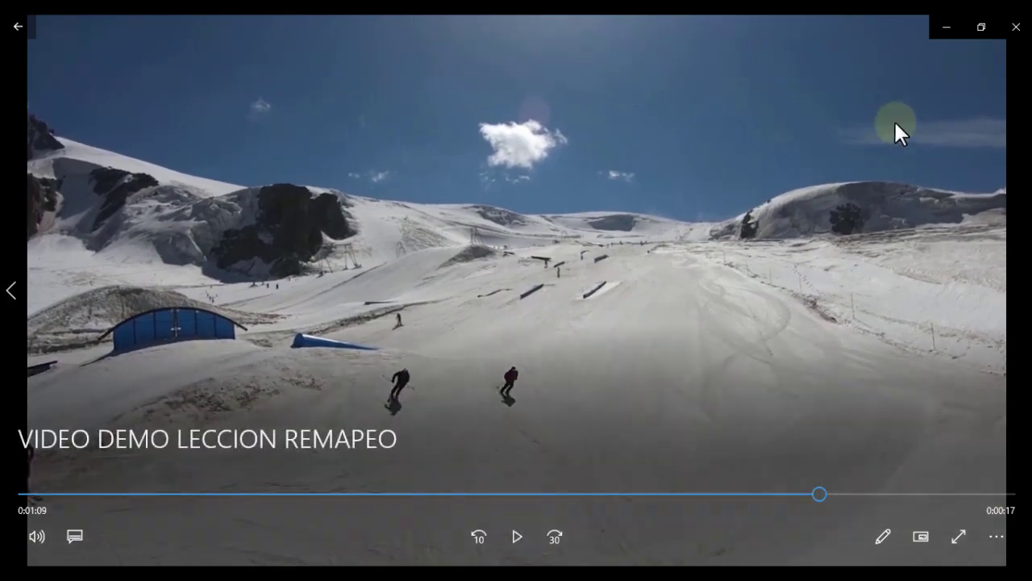
left_click(947, 29)
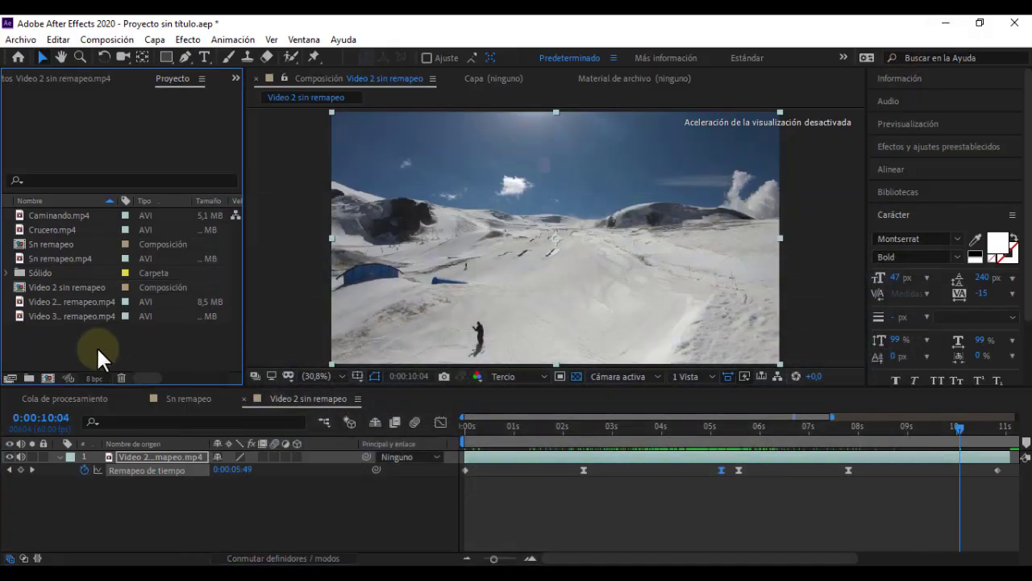
Create a new composition from Video 3 sin remapeo.mp4, purge all memory, and scrub the opening seconds
left_click(51, 315)
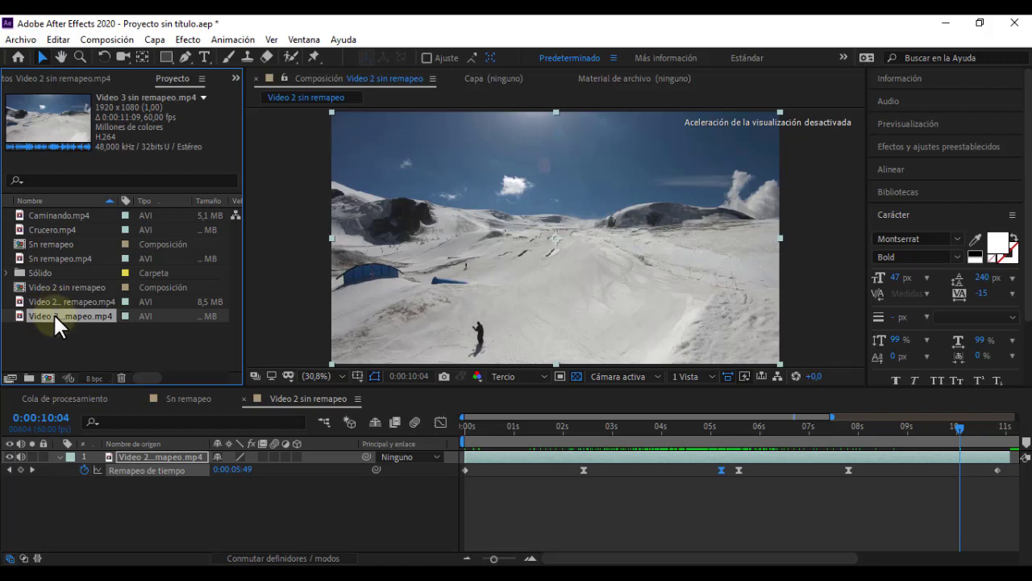
right_click(54, 315)
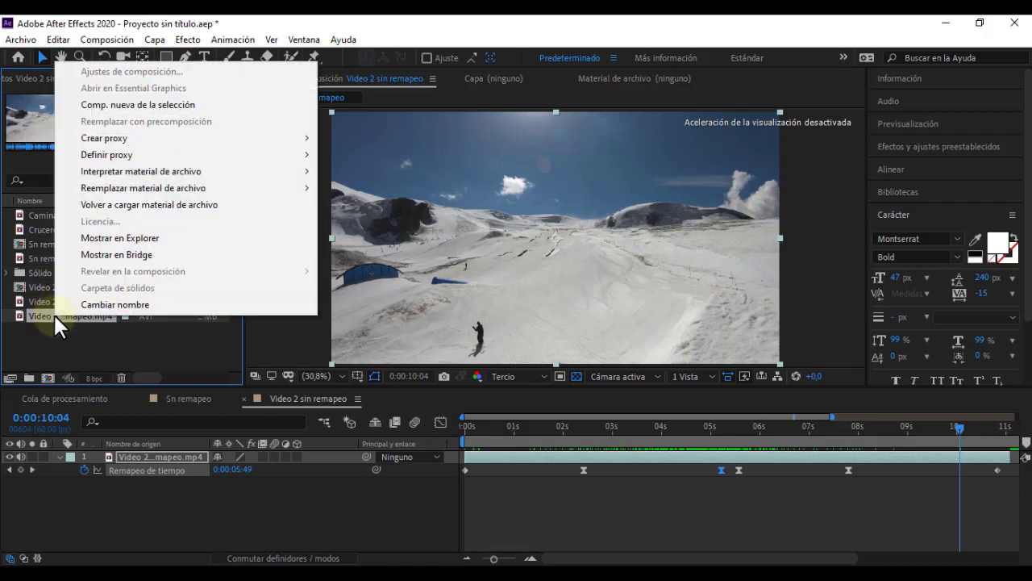
left_click(151, 106)
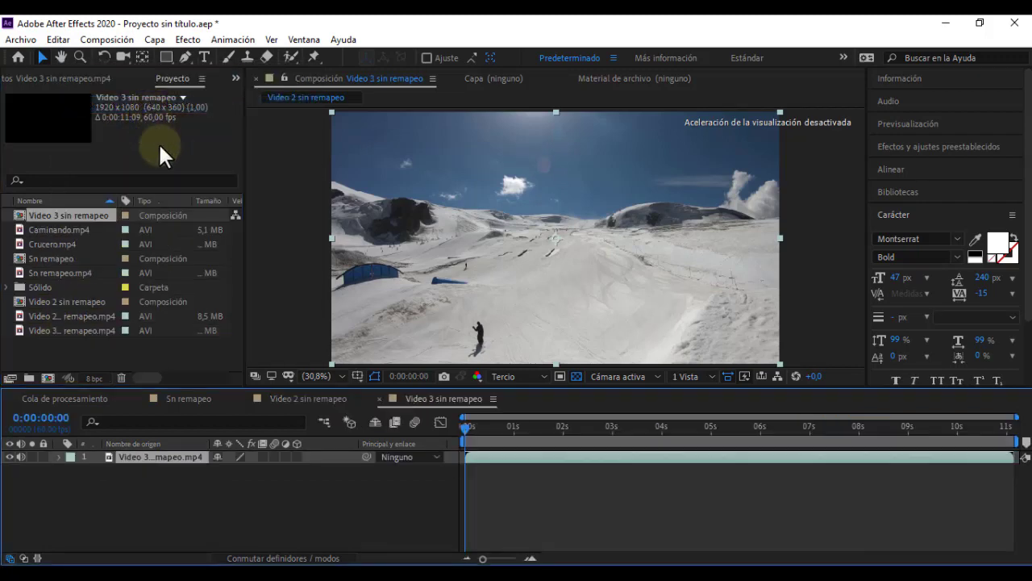
left_click(60, 40)
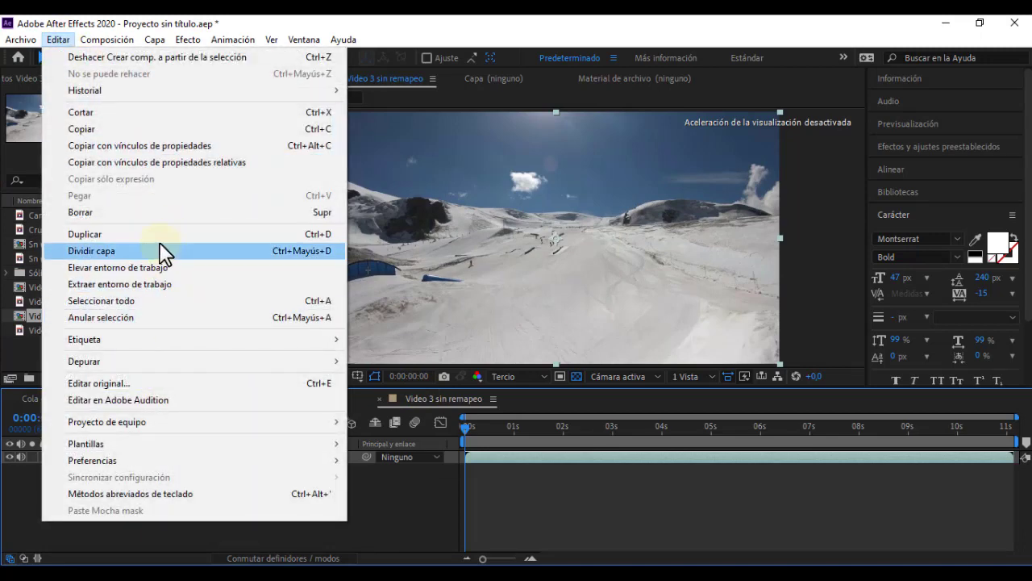
mouse_move(156, 361)
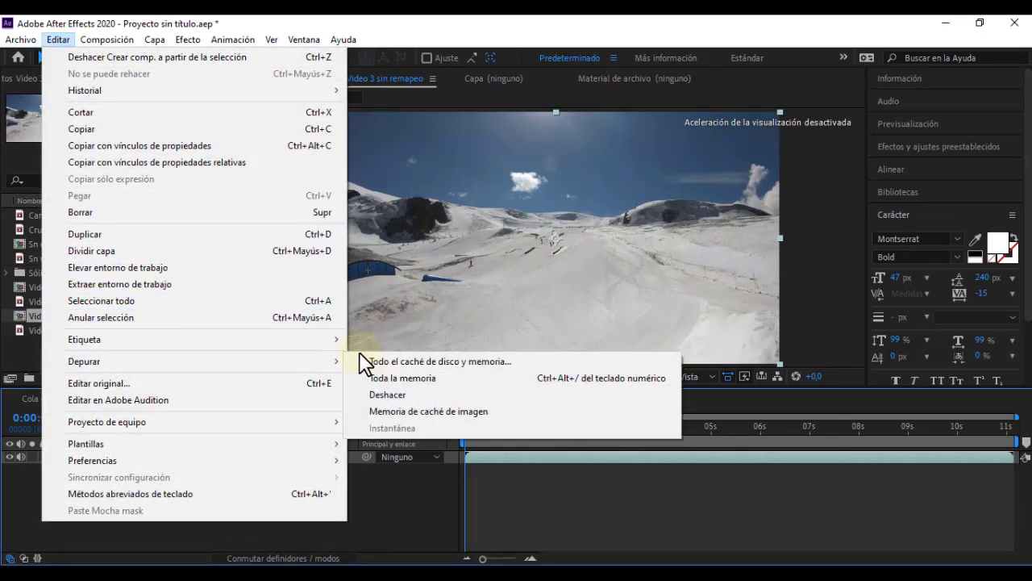
left_click(412, 376)
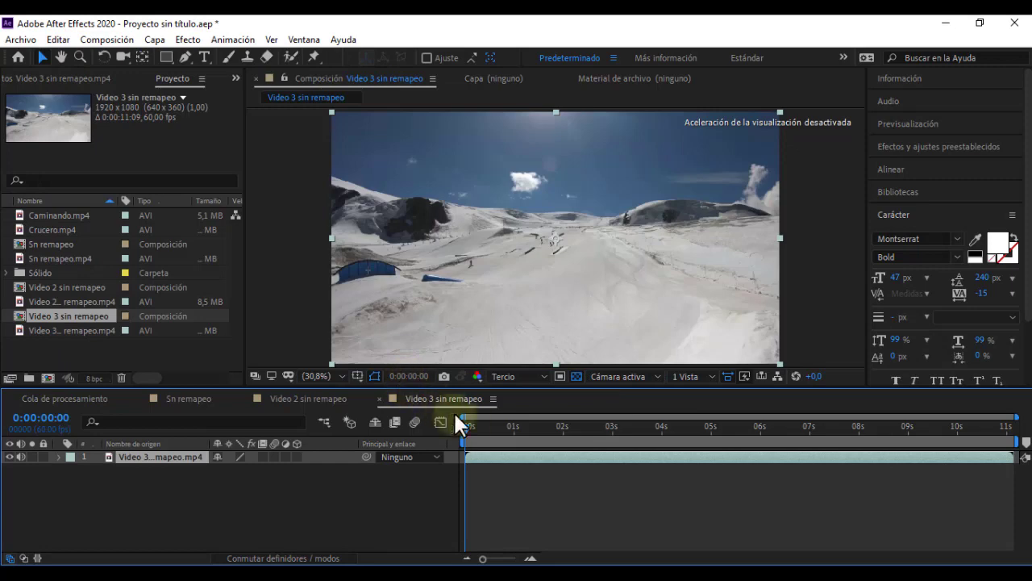
mouse_move(465, 427)
left_mouse_down()
mouse_move(837, 425)
mouse_move(483, 432)
left_mouse_up()
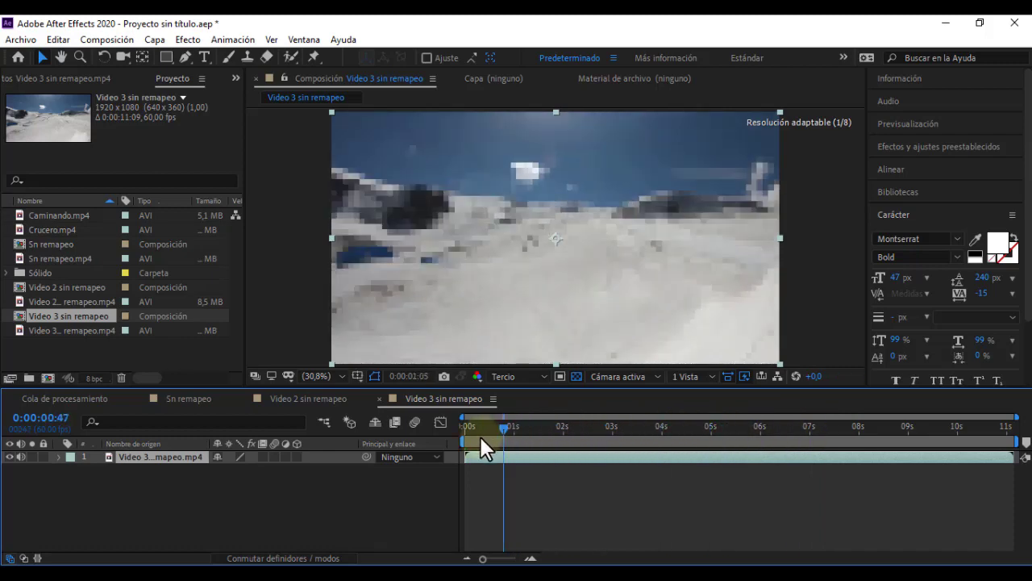
Apply Capa con tiempo inverso to the layer and preview the skier's jump at 0:00:04:56
right_click(135, 456)
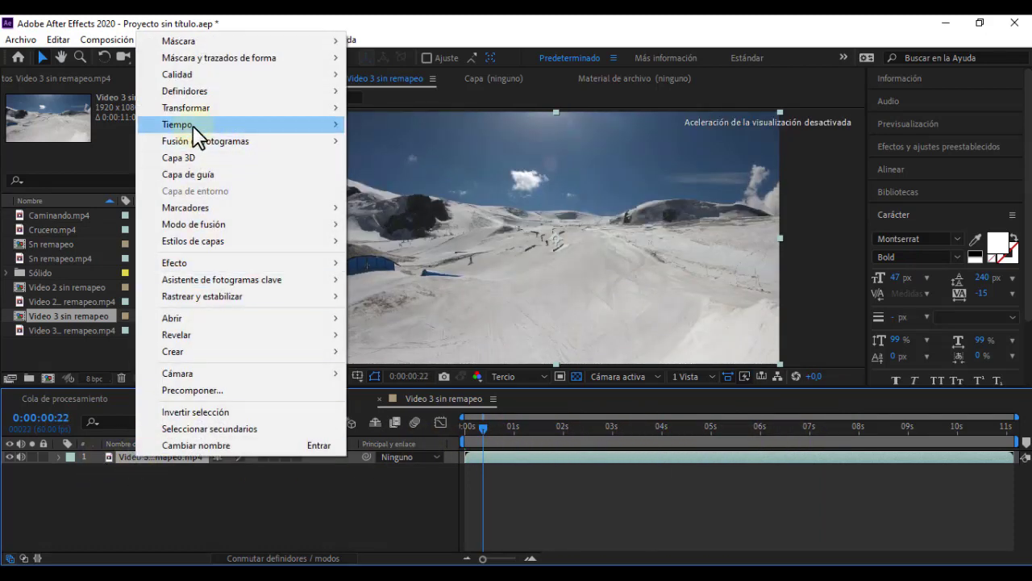
mouse_move(193, 125)
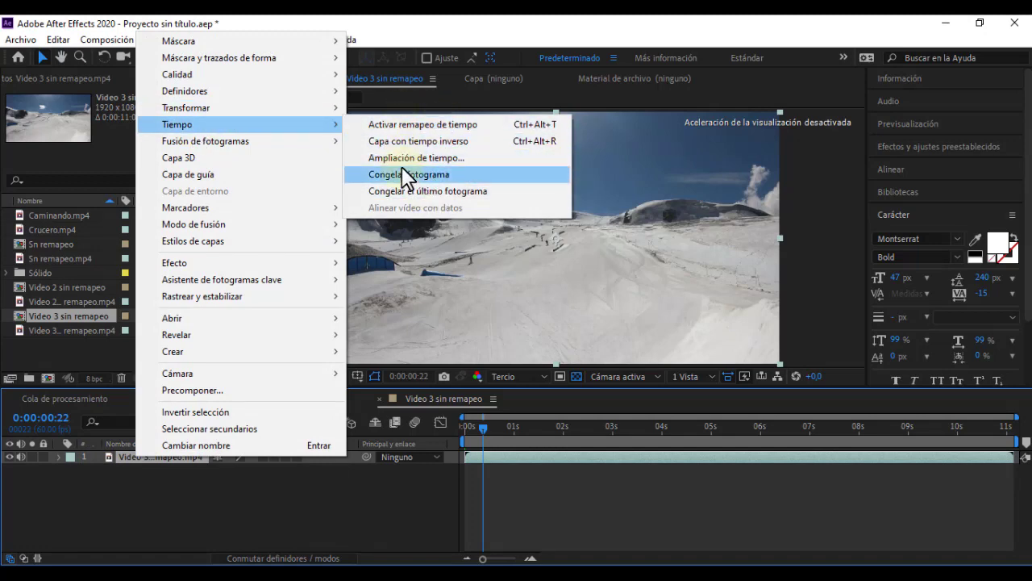
left_click(436, 143)
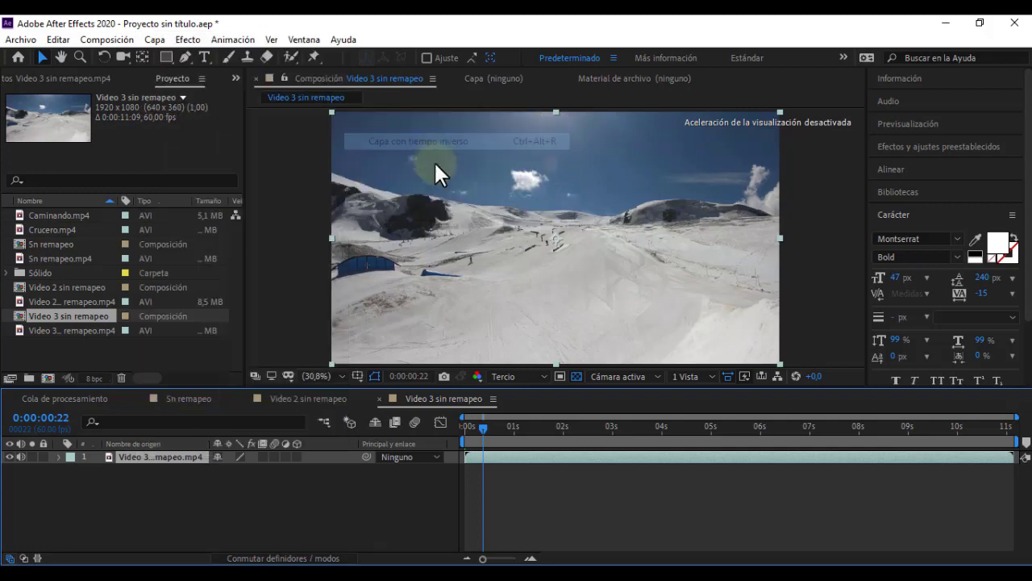
left_click_drag(514, 425, 698, 437)
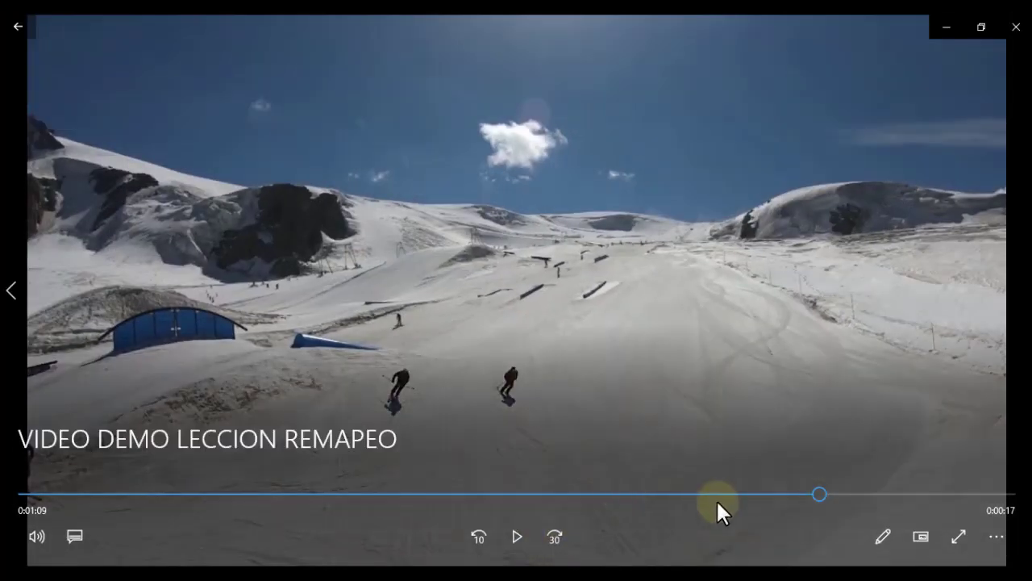
Replay the demo from 1:00 and skip ahead to the Efecto reversa scene
left_click(714, 494)
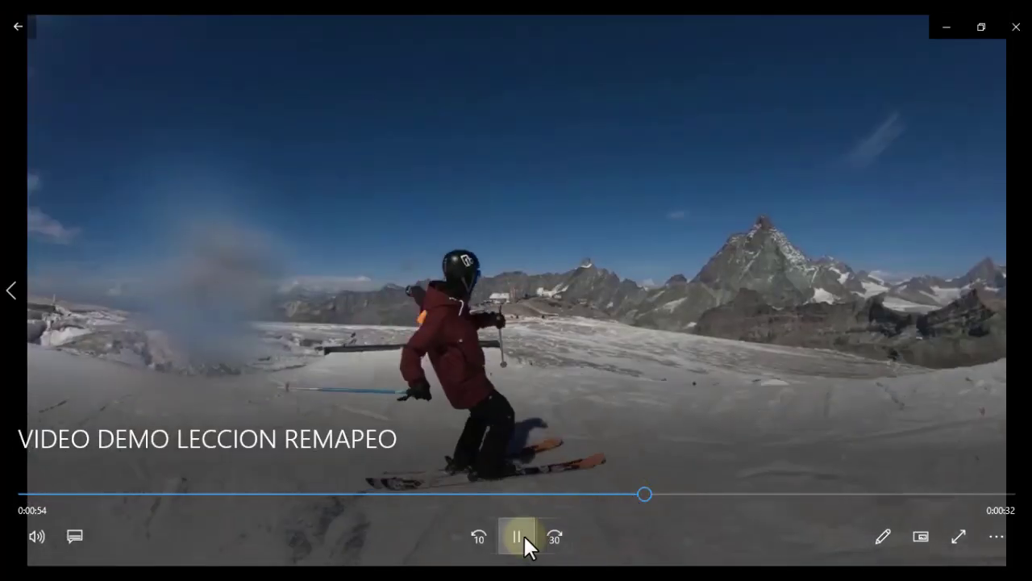
left_click(523, 535)
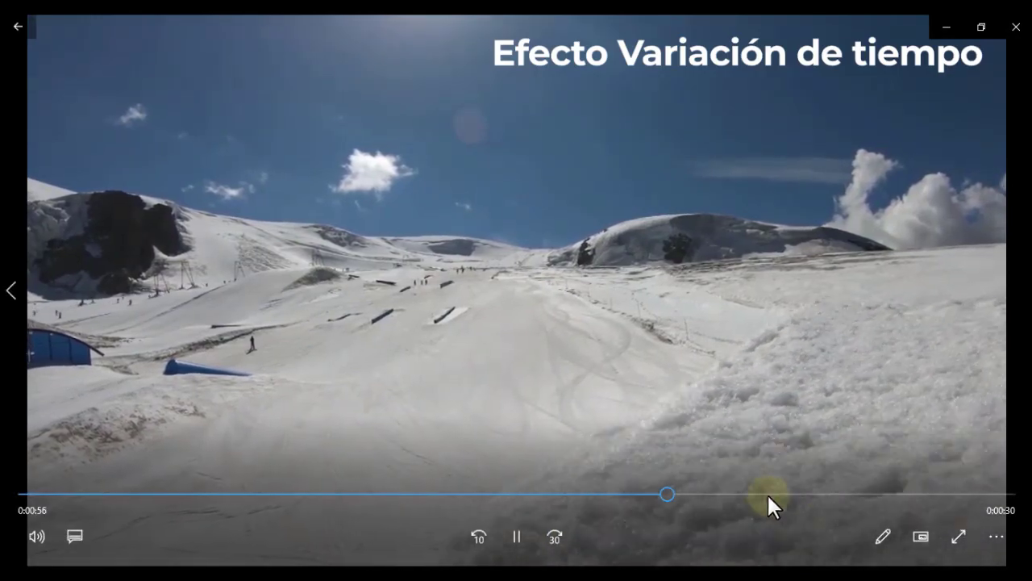
left_click(754, 493)
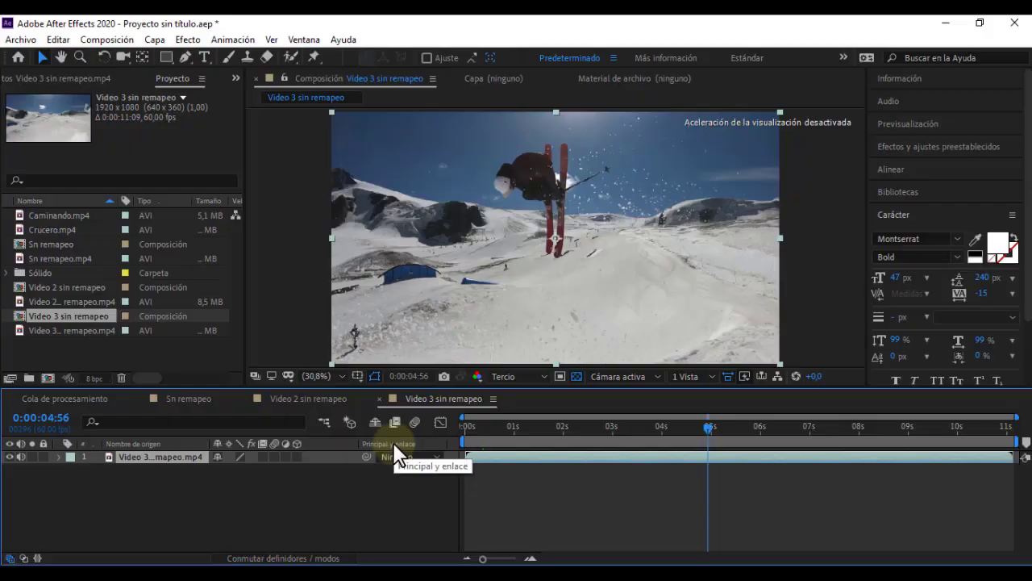
Undo Capa con tiempo inverso via Editar > Deshacer and scrub to confirm forward playback
right_click(162, 458)
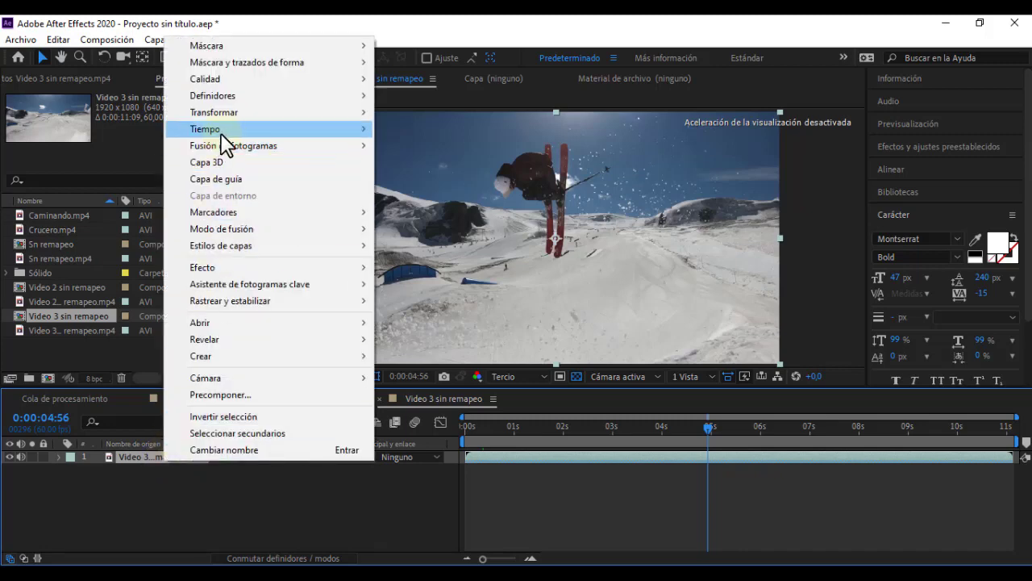
mouse_move(223, 131)
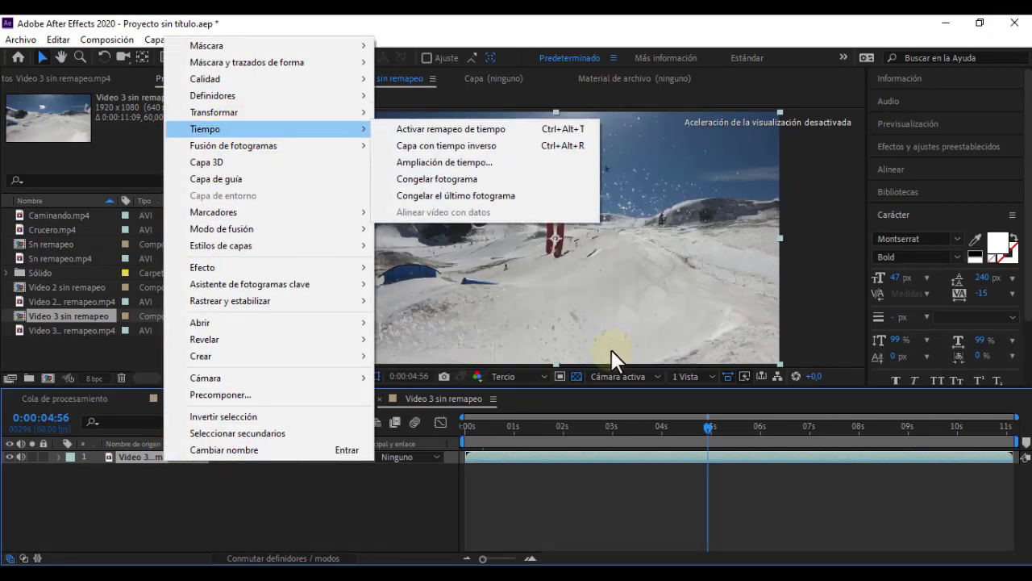
left_click(47, 40)
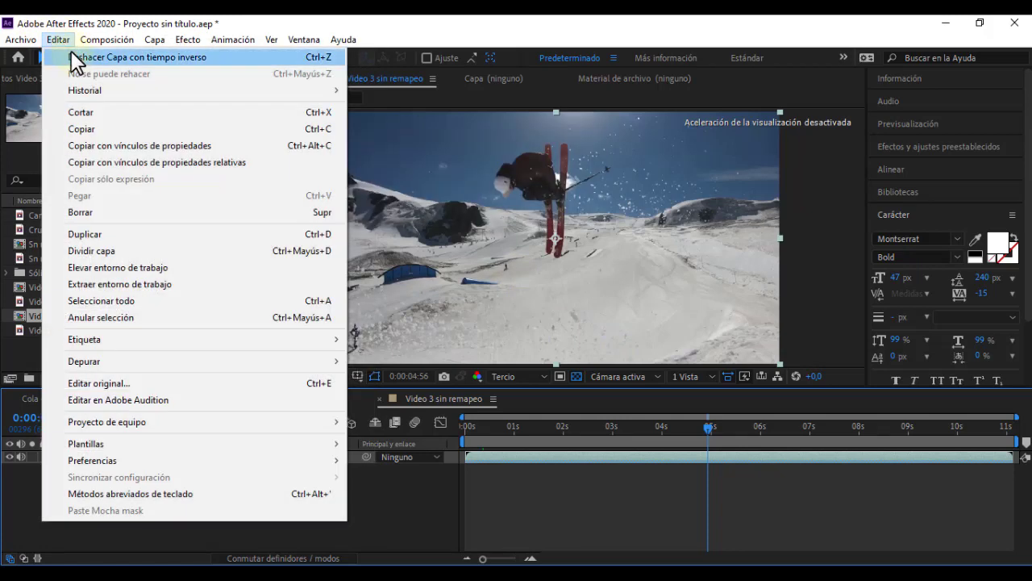
left_click(73, 62)
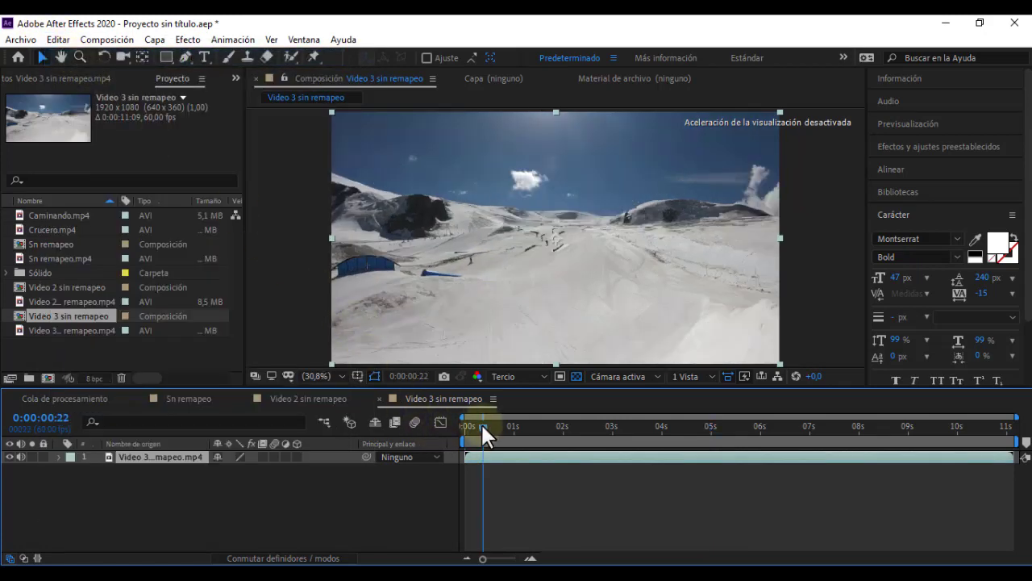
left_click_drag(482, 424, 475, 424)
Enable time remapping on the Video 3 sin remapeo layer
right_click(145, 458)
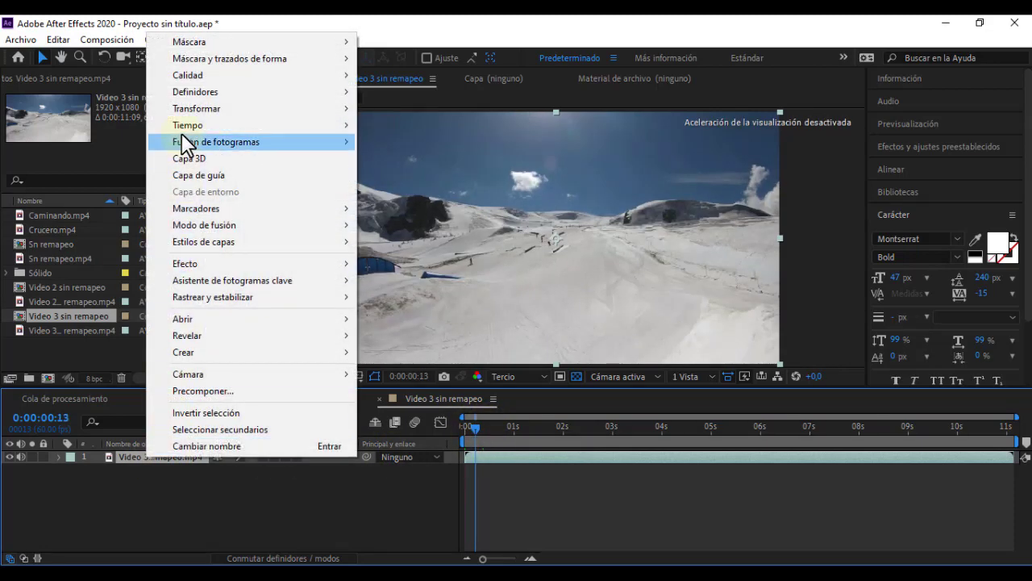
mouse_move(219, 125)
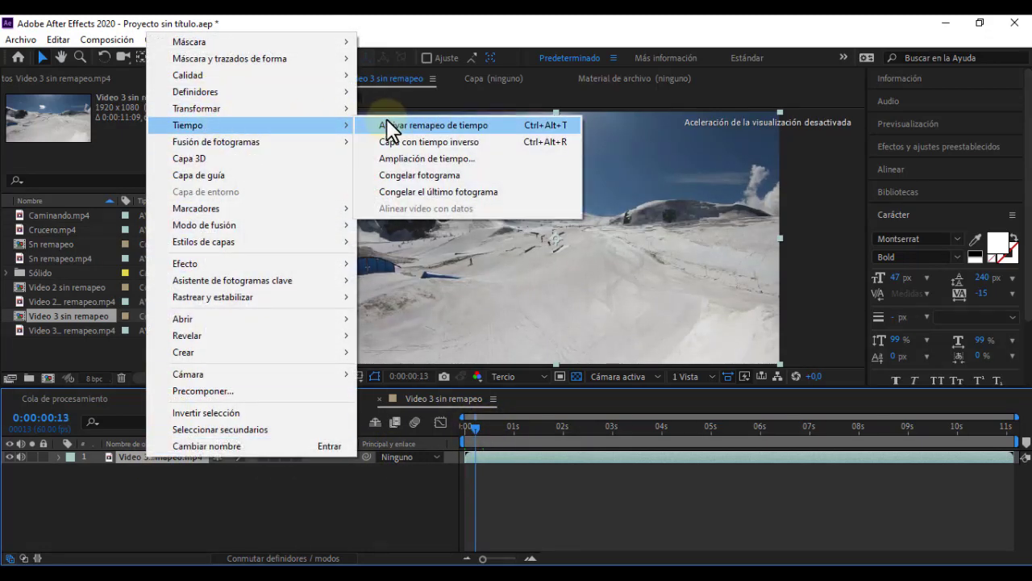
left_click(386, 121)
Increase the composition's Duration in Composition Settings so the whole clip fits
left_click(113, 39)
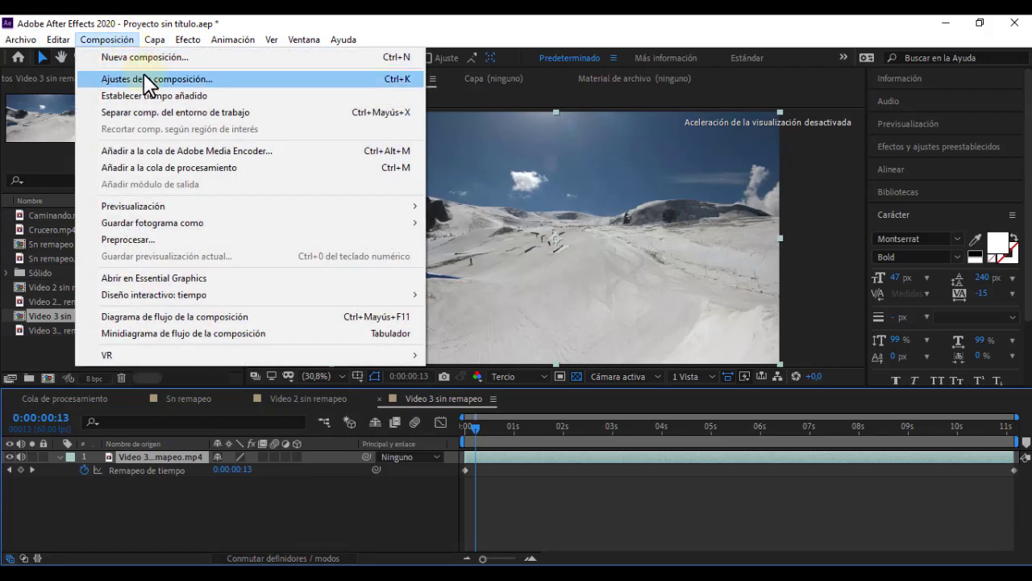
left_click(145, 79)
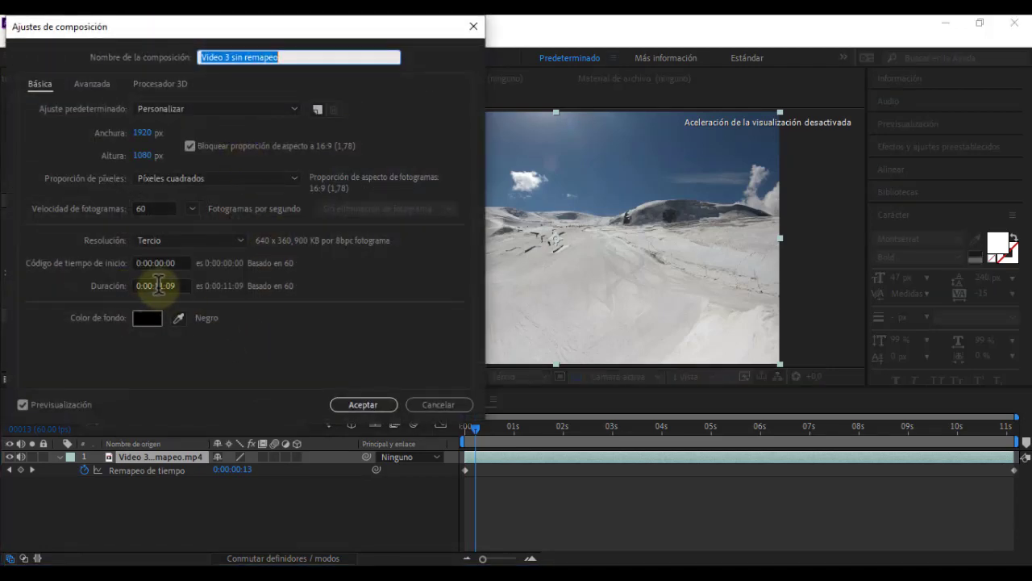
left_click(158, 288)
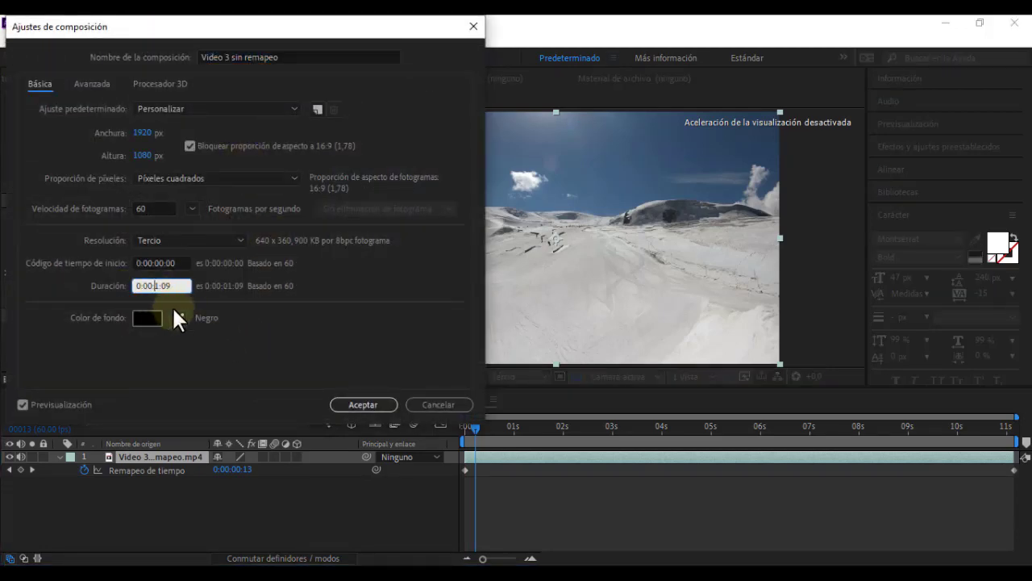
type("2")
left_click(371, 404)
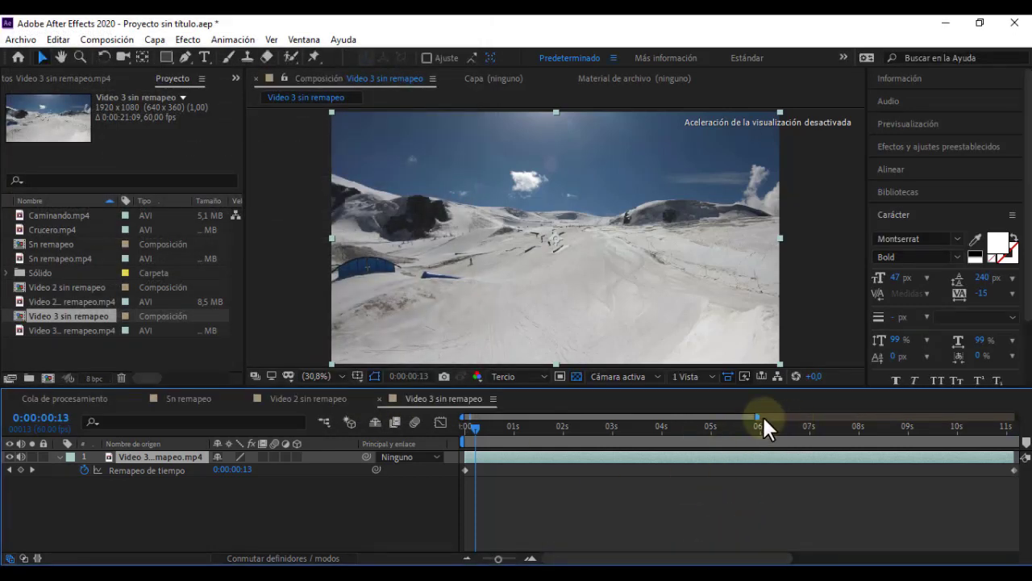
Extend the work area to about 7 s, preview the clip, and briefly play the reverse-effect demo
left_click_drag(762, 416, 786, 416)
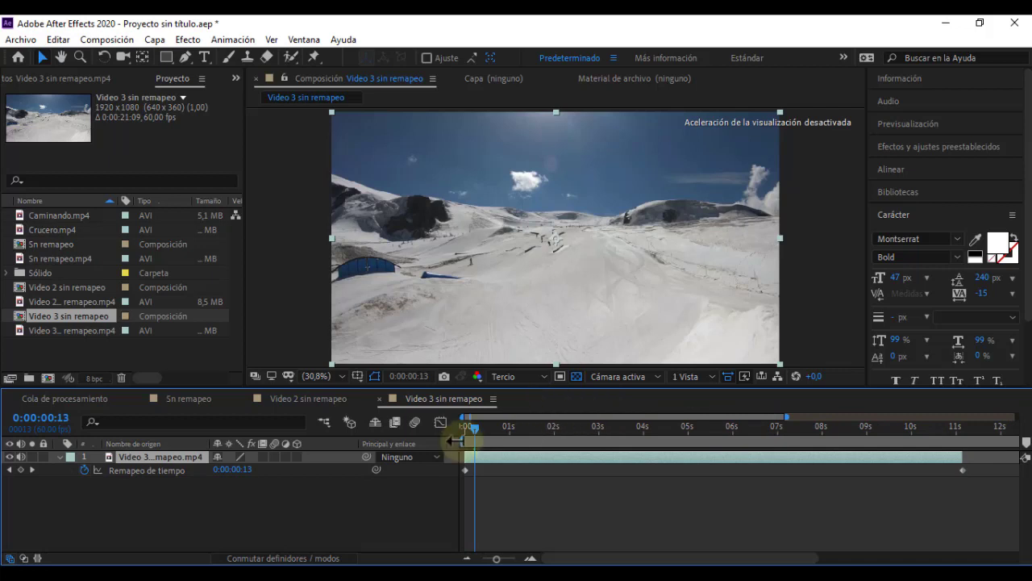
mouse_move(475, 427)
left_mouse_down()
mouse_move(614, 440)
mouse_move(710, 431)
left_mouse_up()
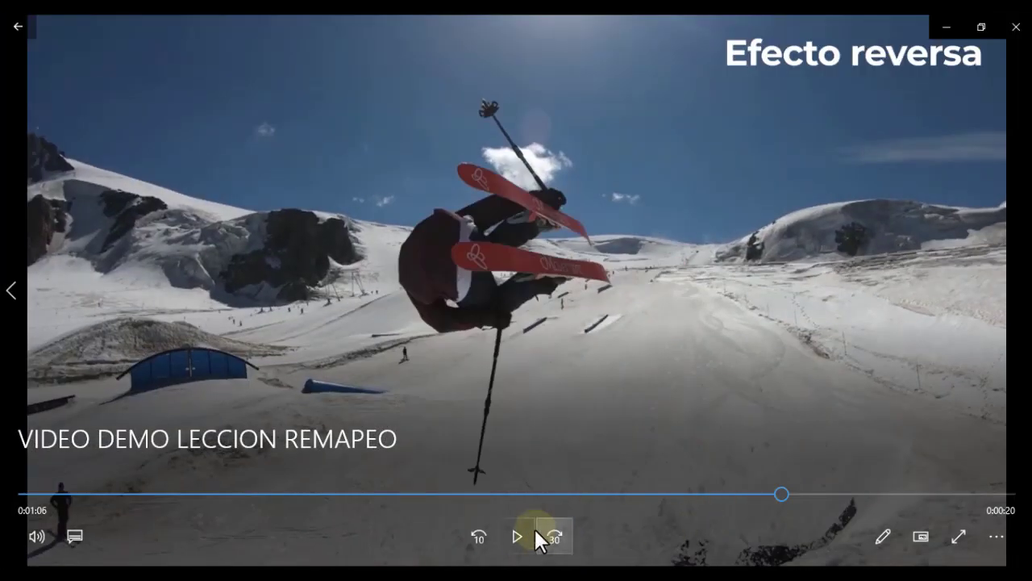
left_click(517, 536)
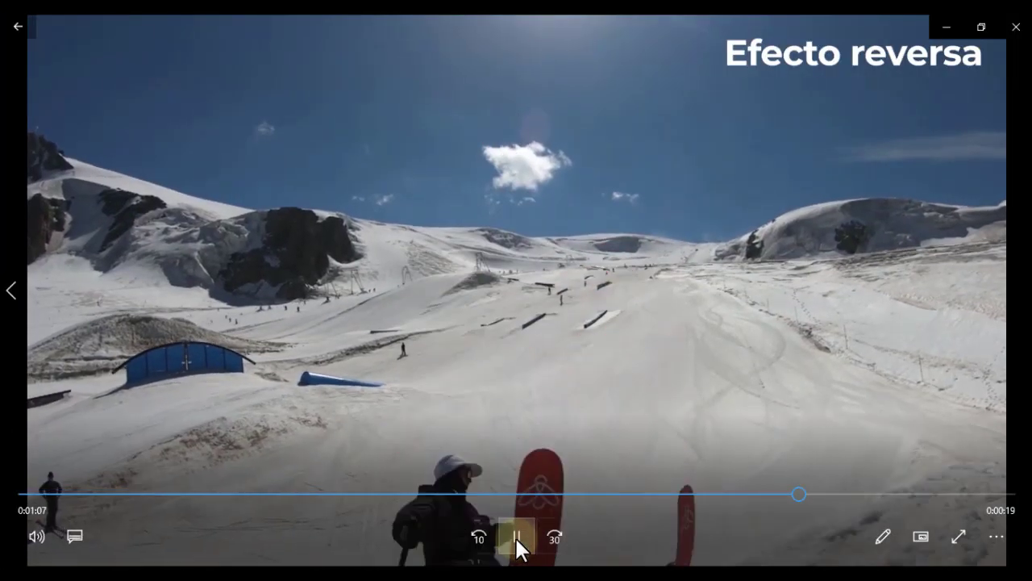
left_click(516, 538)
Add Time Remap keyframes at 0:00:05:30 and 0:00:05:41 during the skier's jump
left_click(954, 28)
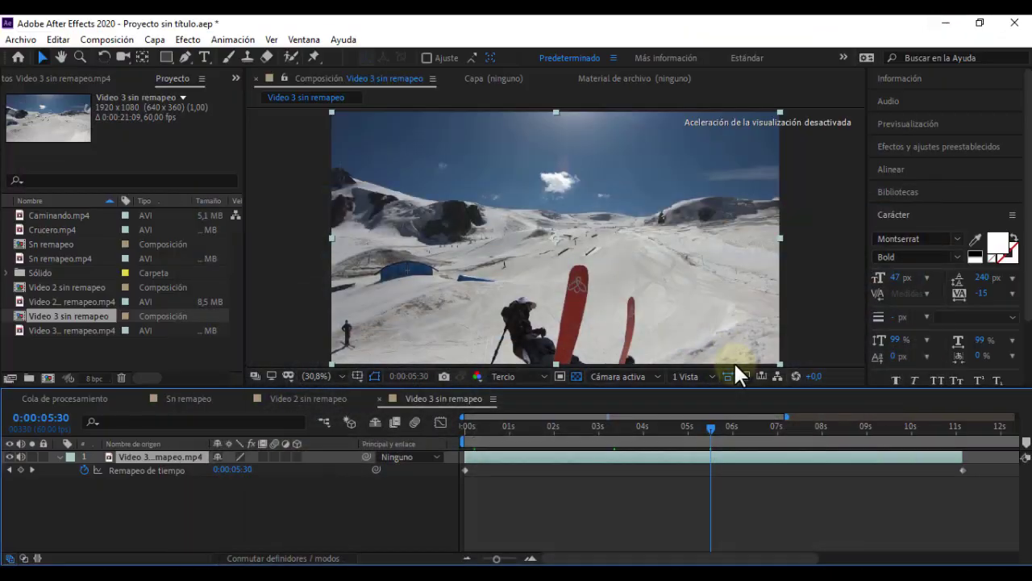
left_click(20, 469)
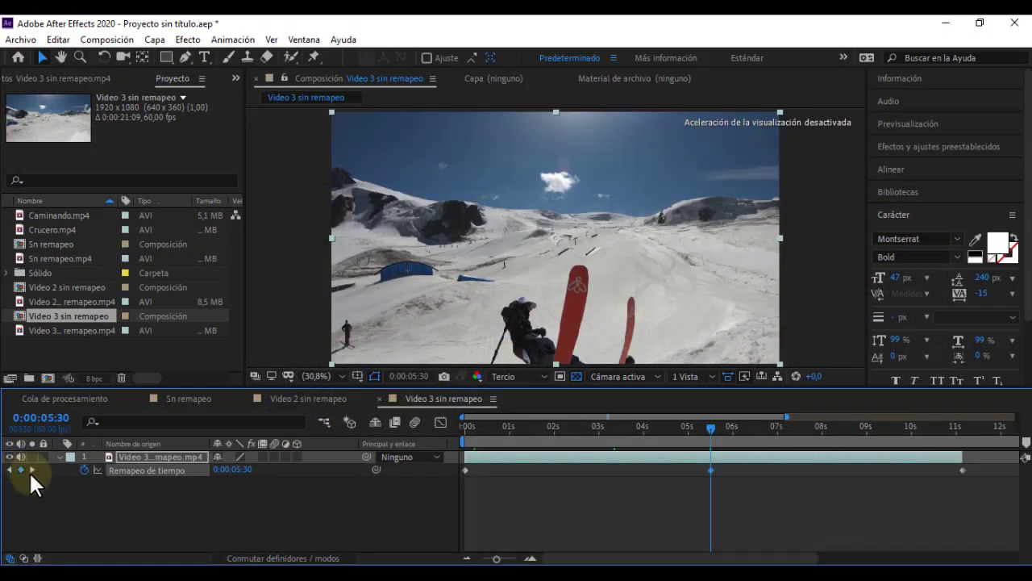
mouse_move(709, 427)
left_mouse_down()
mouse_move(726, 431)
mouse_move(718, 449)
left_mouse_up()
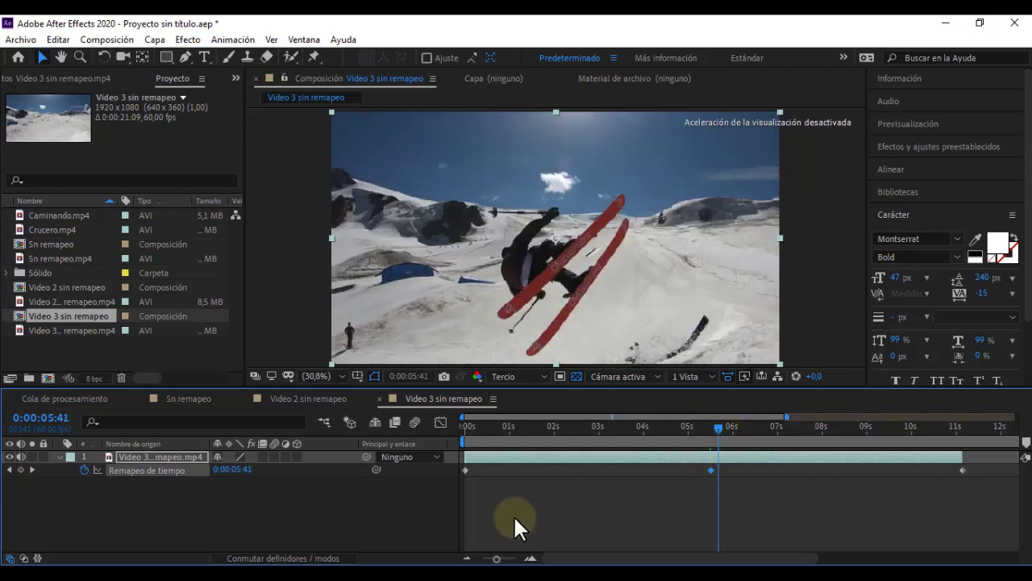
left_click(20, 468)
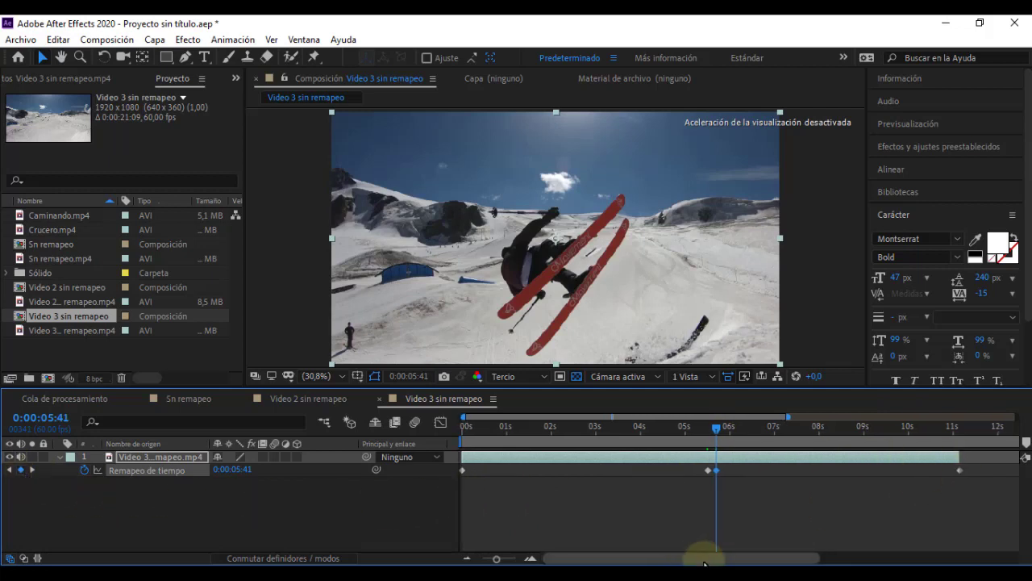
Extend the layer to about 14 s and push the later keyframes right to slow the jump
left_click_drag(669, 558, 808, 558)
left_click_drag(851, 456, 1000, 456)
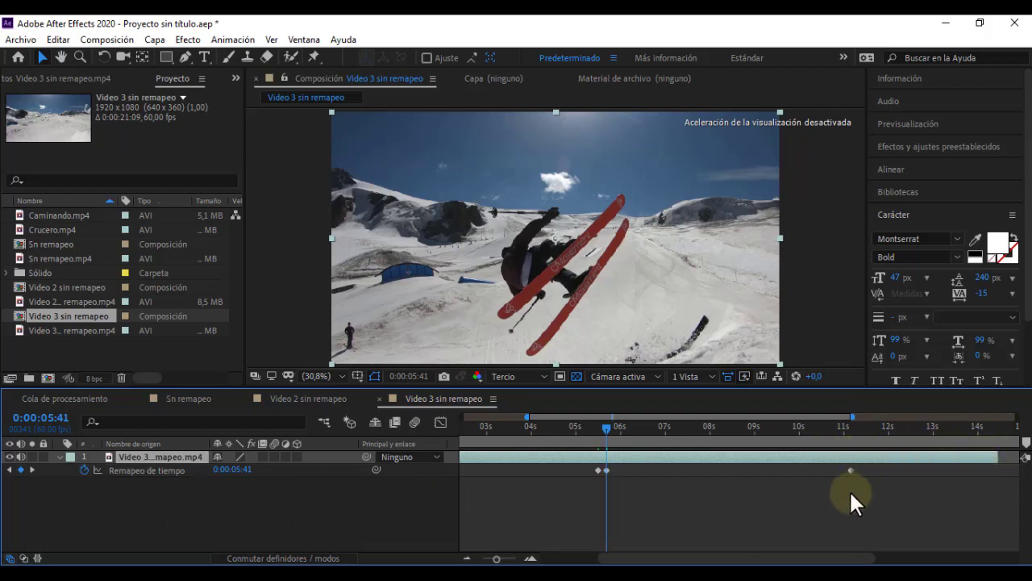
mouse_move(879, 481)
left_mouse_down()
mouse_move(607, 467)
mouse_move(702, 469)
left_mouse_up()
left_click(581, 426)
left_click_drag(579, 426, 700, 435)
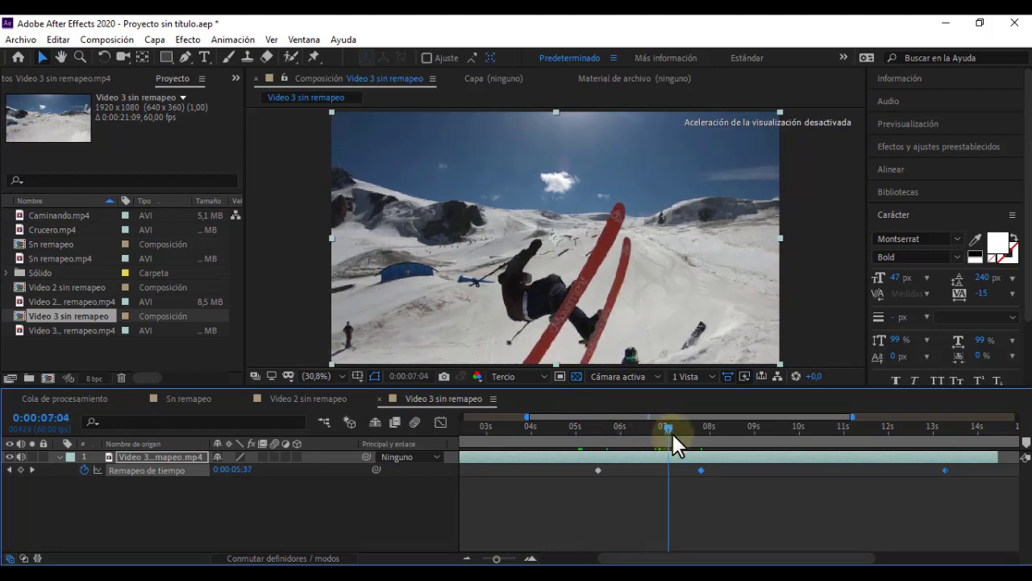
Apply Easy Ease to the middle Time Remap keyframe and lengthen its incoming influence in the Graph Editor
right_click(700, 469)
mouse_move(742, 462)
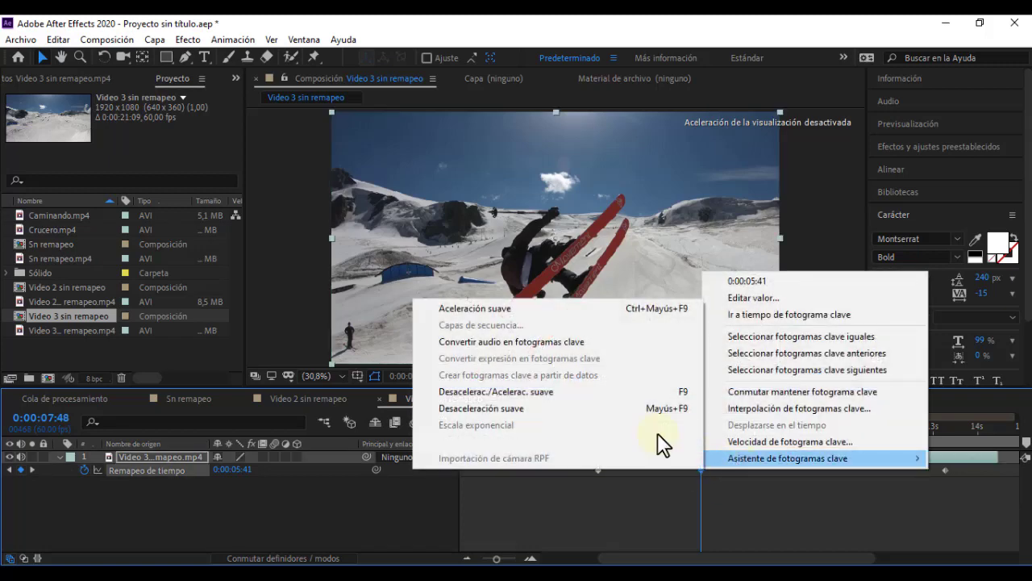
left_click(533, 391)
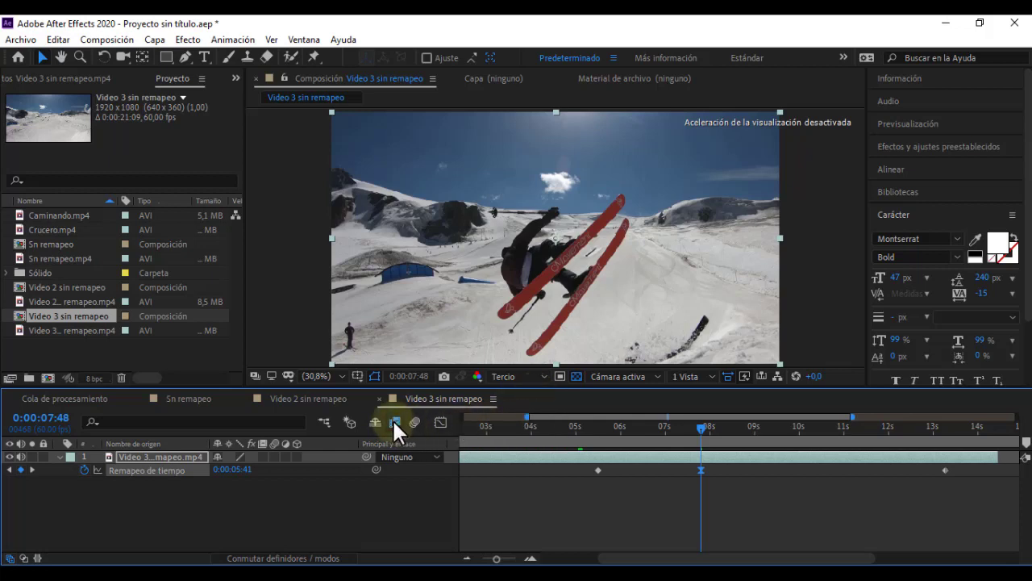
left_click(440, 421)
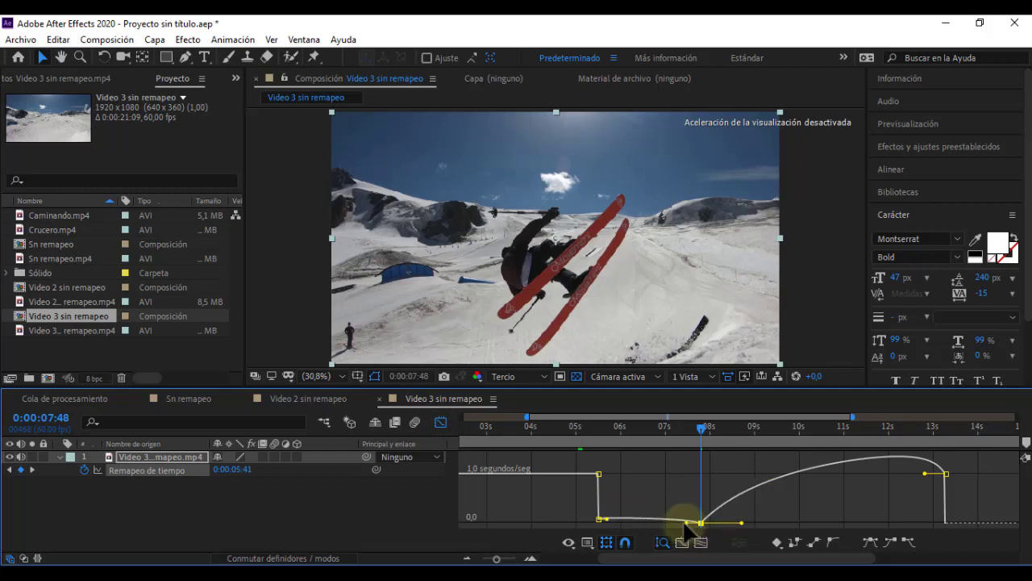
left_click_drag(684, 524, 646, 521)
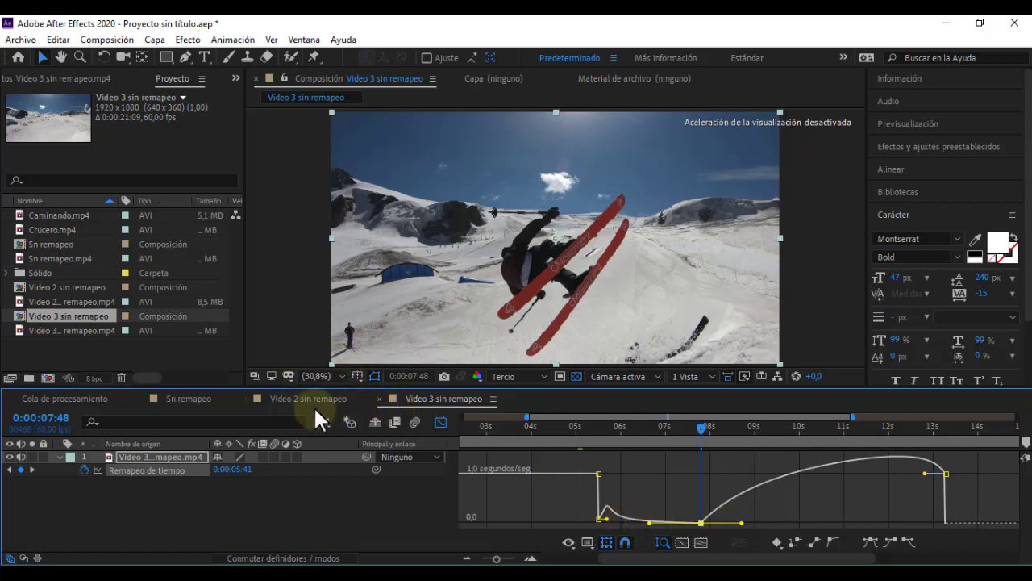
left_click(441, 422)
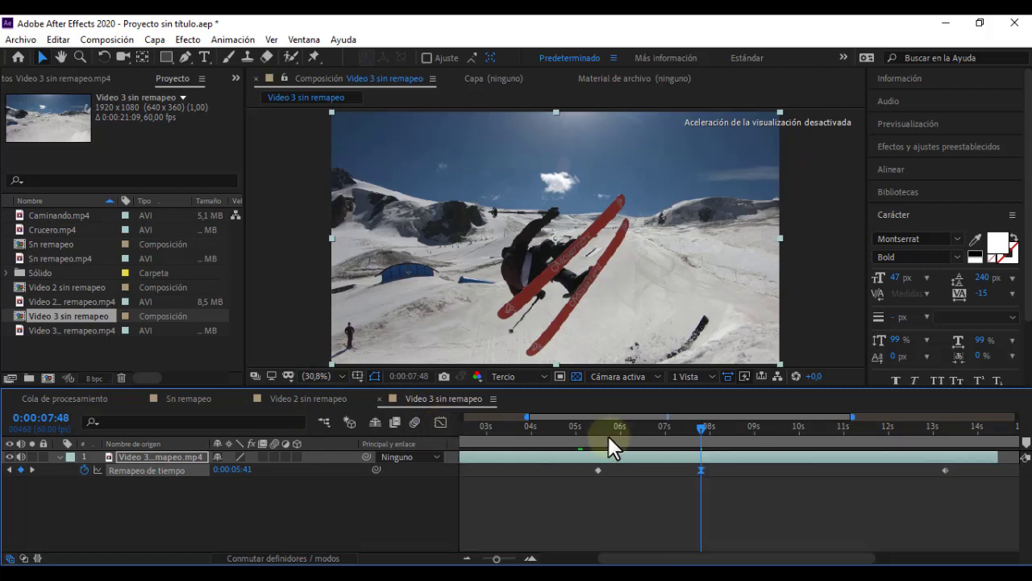
Review the eased slow-motion jump, then duplicate the layer and reveal its Time Remap keyframes with U
left_click_drag(579, 426, 686, 431)
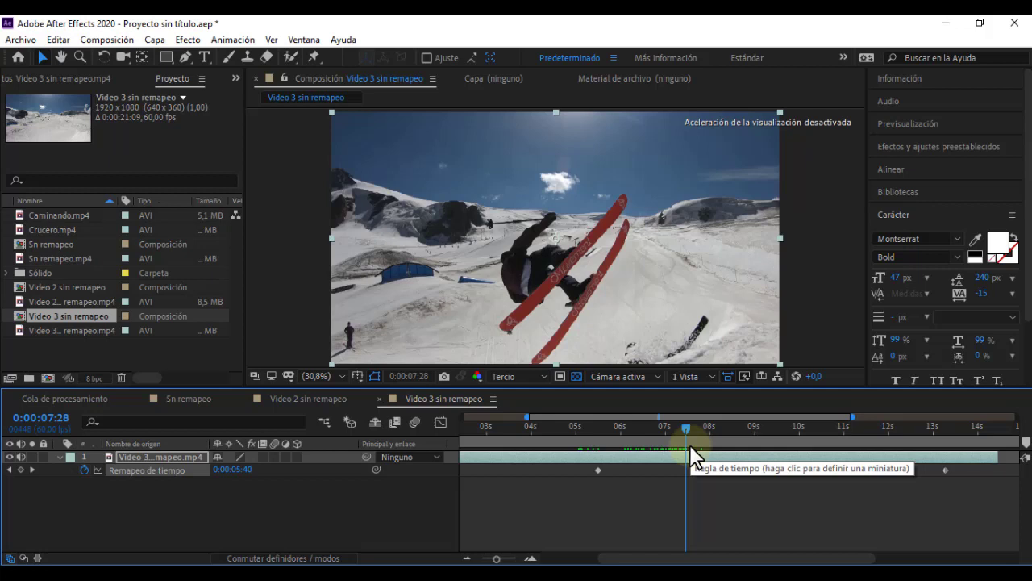
mouse_move(686, 428)
left_mouse_down()
mouse_move(631, 424)
mouse_move(664, 426)
mouse_move(684, 456)
left_mouse_up()
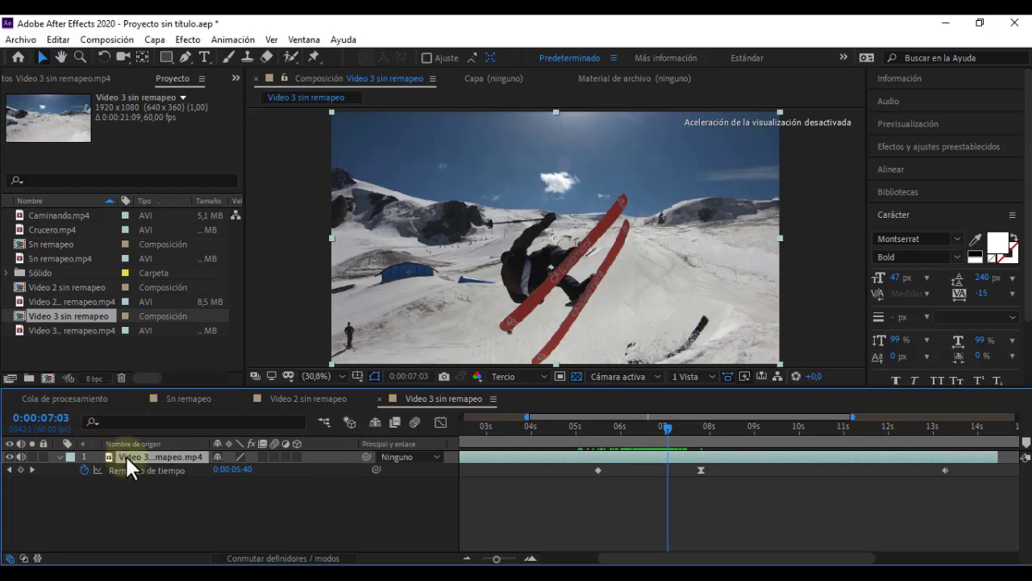
left_click(56, 40)
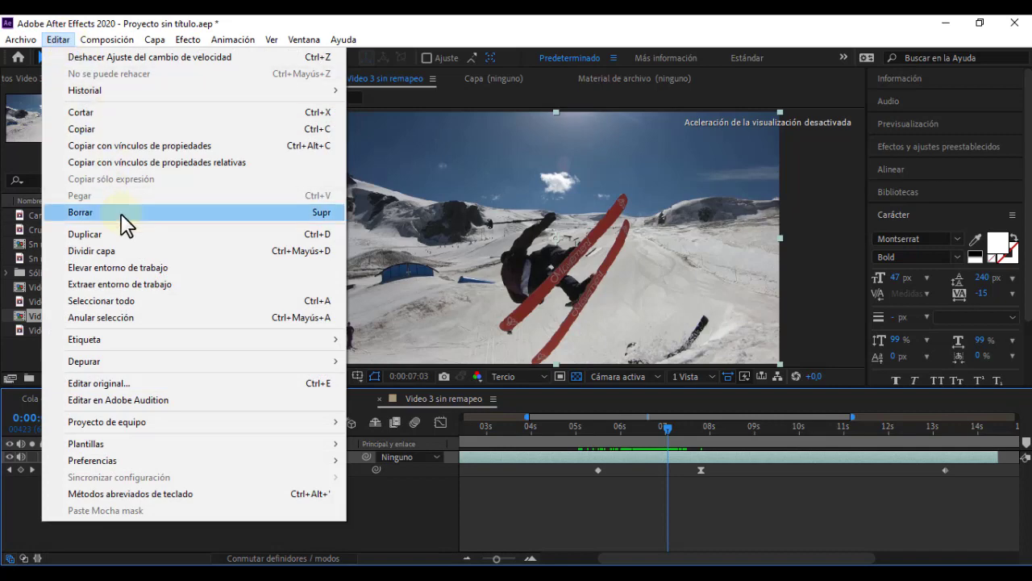
left_click(121, 234)
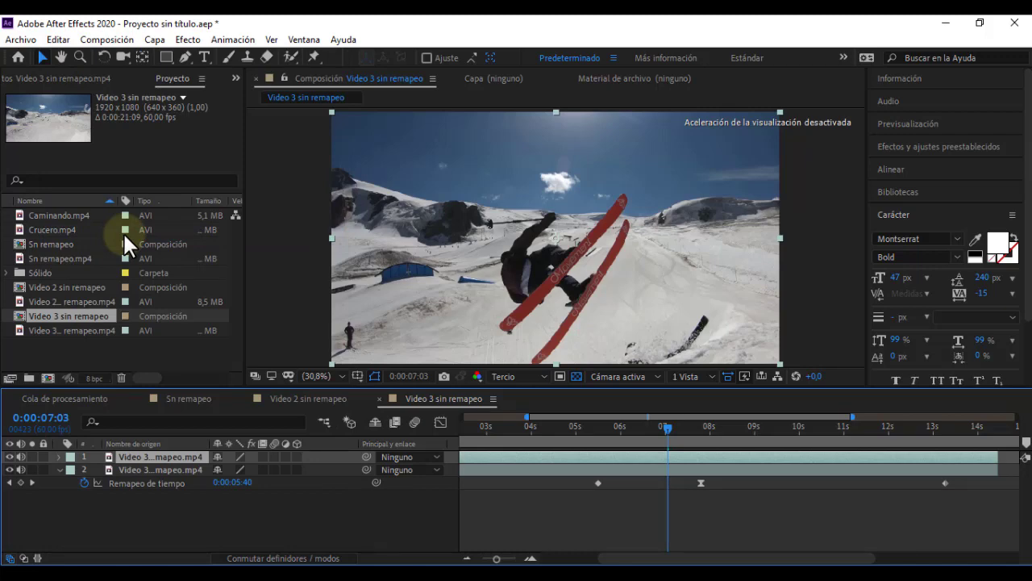
key("u")
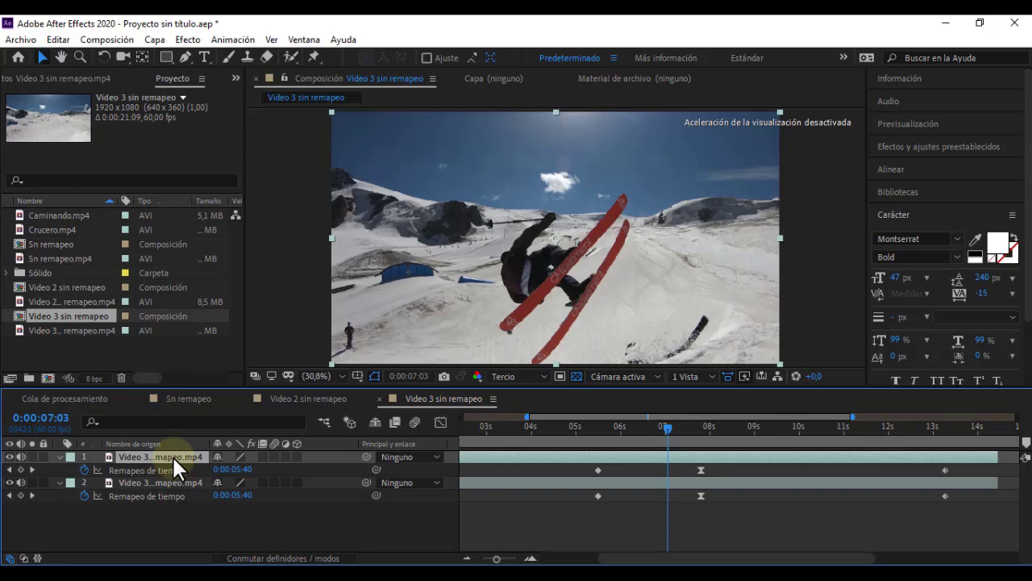
Time-reverse the top layer and move it below the other copy
right_click(173, 457)
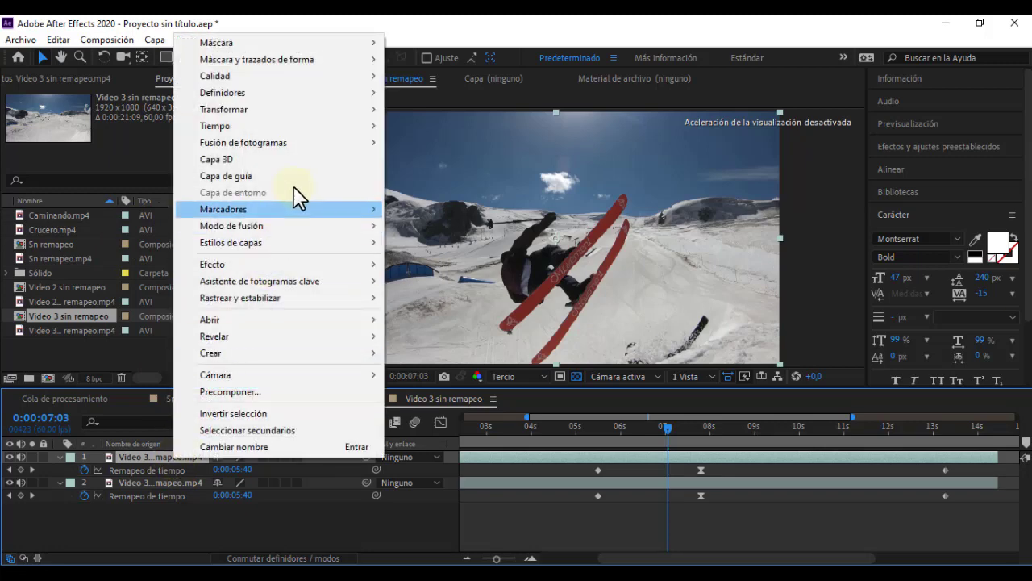
mouse_move(305, 121)
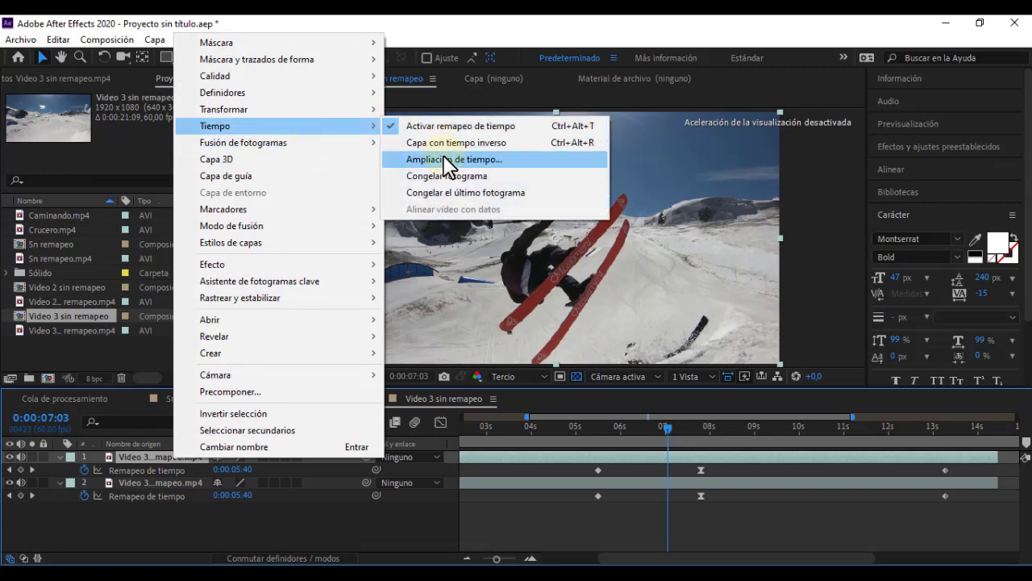
left_click(520, 145)
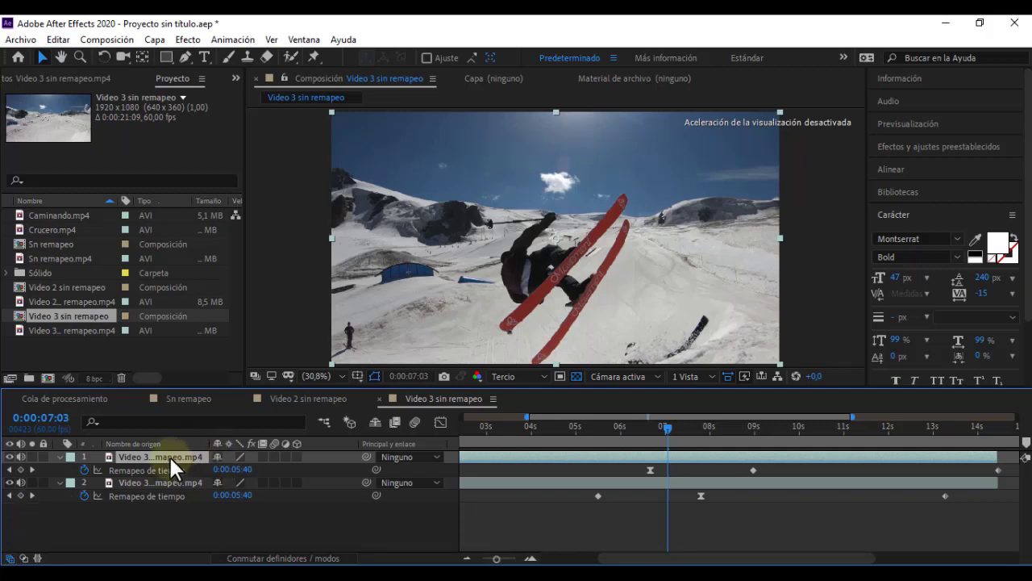
left_click_drag(169, 457, 177, 505)
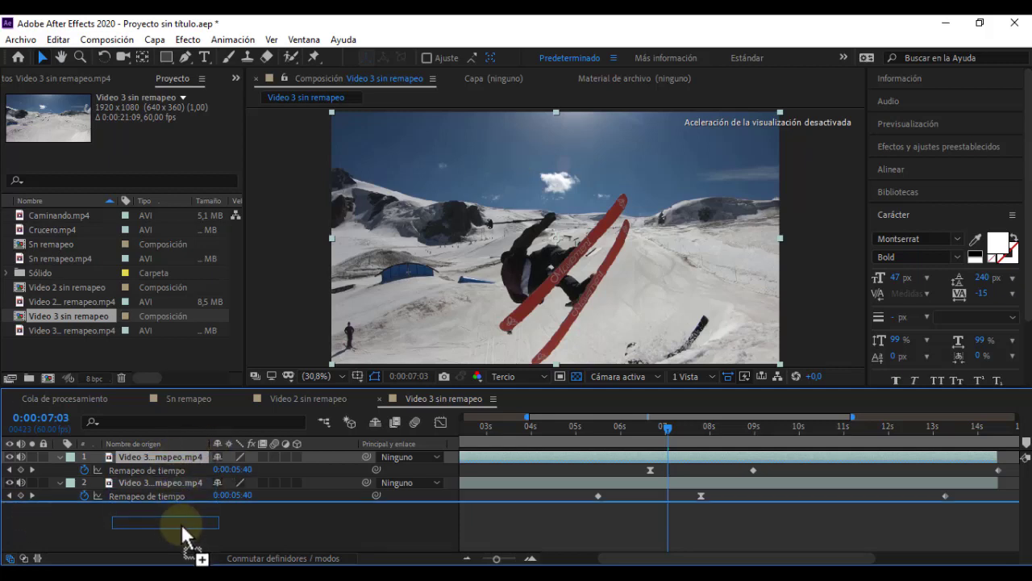
Rename the reversed layer to 'Reversa' and deselect the layers
key("Return")
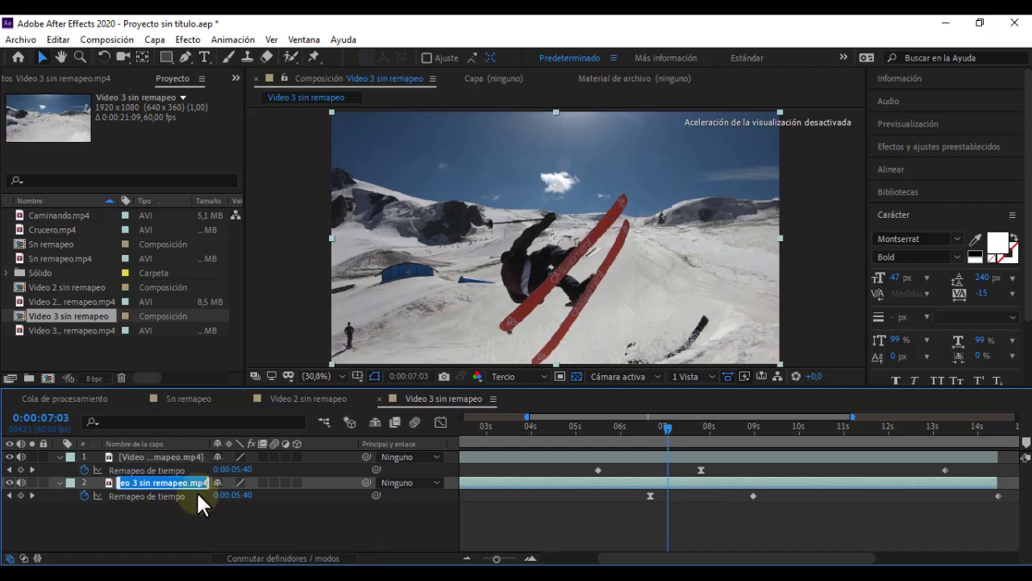
type("Reversa")
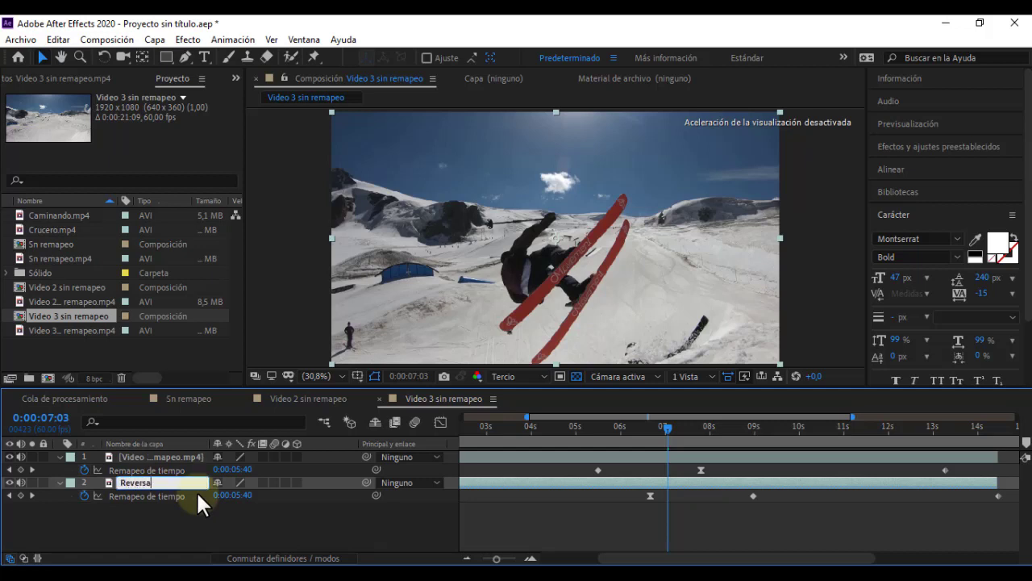
key("Return")
left_click(220, 530)
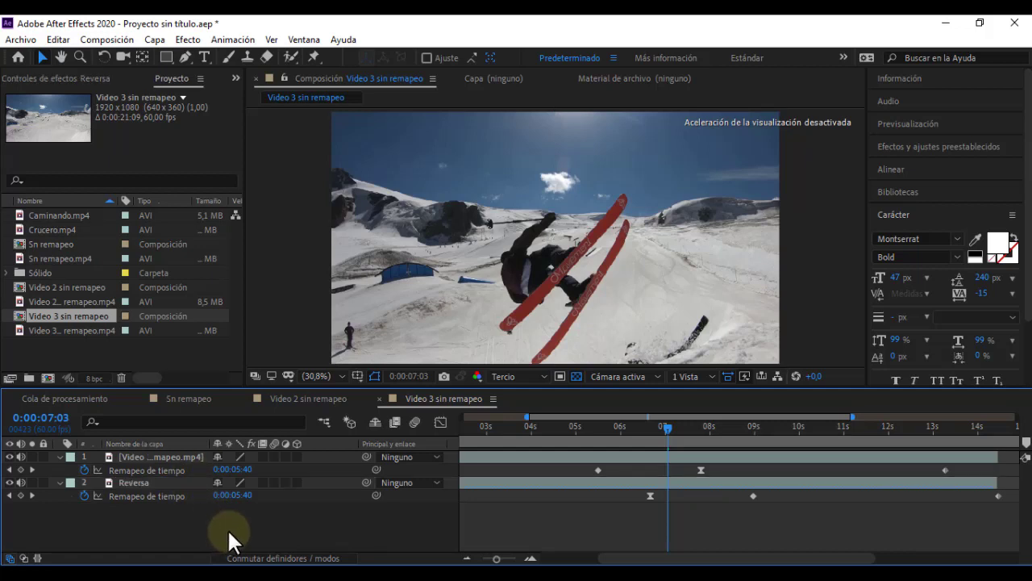
left_click(10, 457)
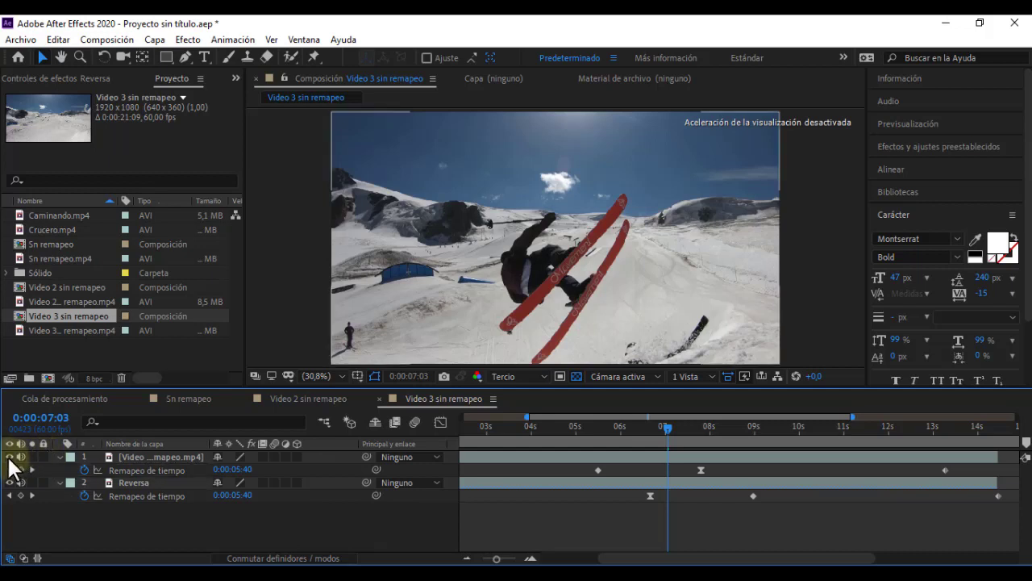
Toggle the top ski layer's visibility to compare with Reversa, then select it at 0:00:07:12
left_click(621, 419)
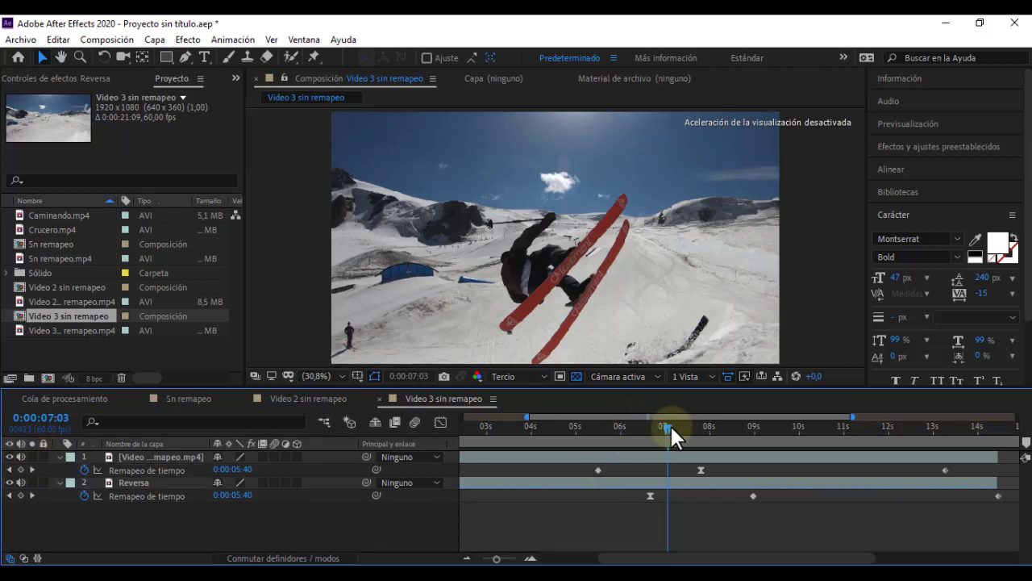
left_click(12, 457)
left_click(12, 457)
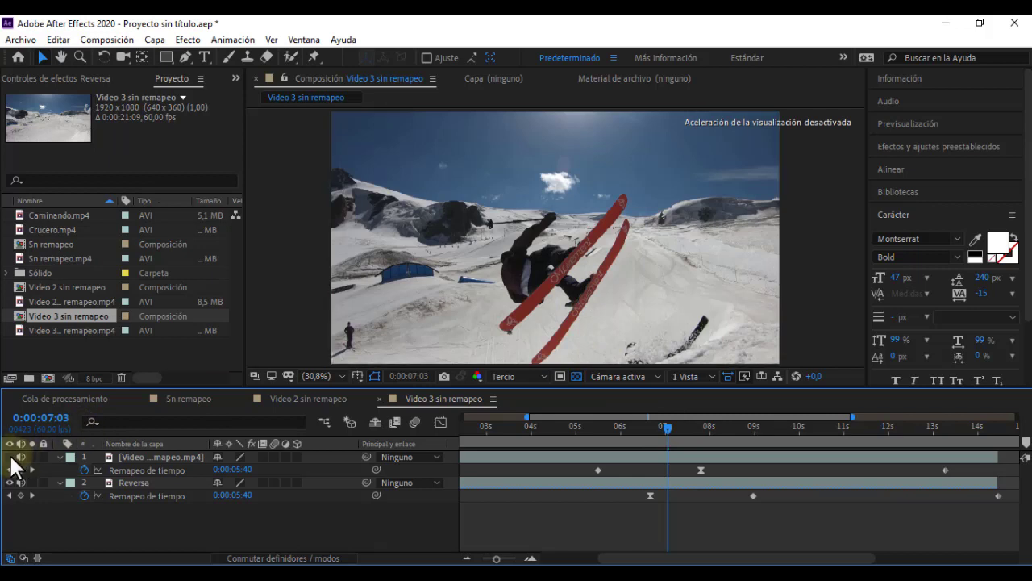
left_click(11, 456)
left_click(11, 456)
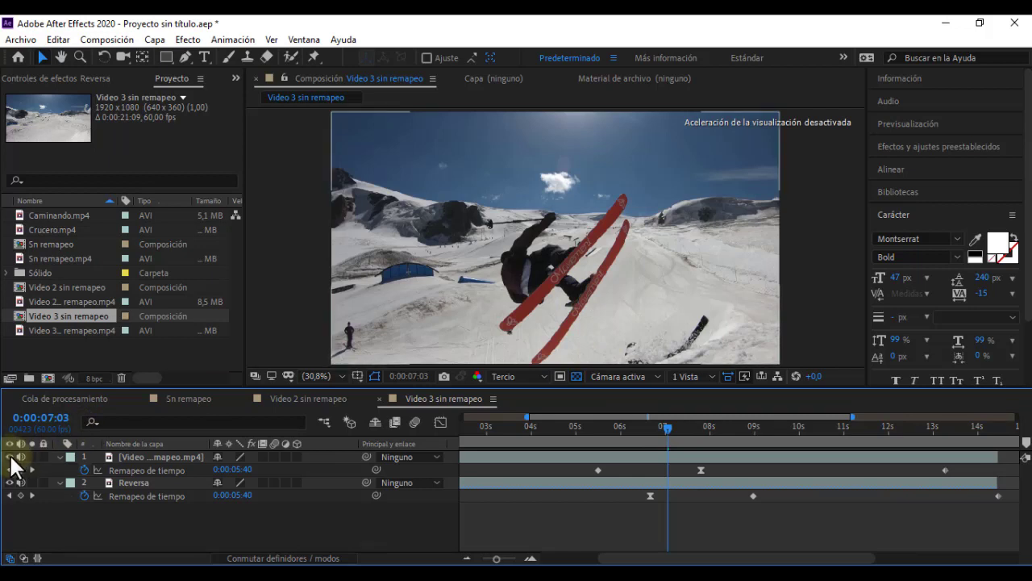
left_click(10, 456)
left_click(10, 457)
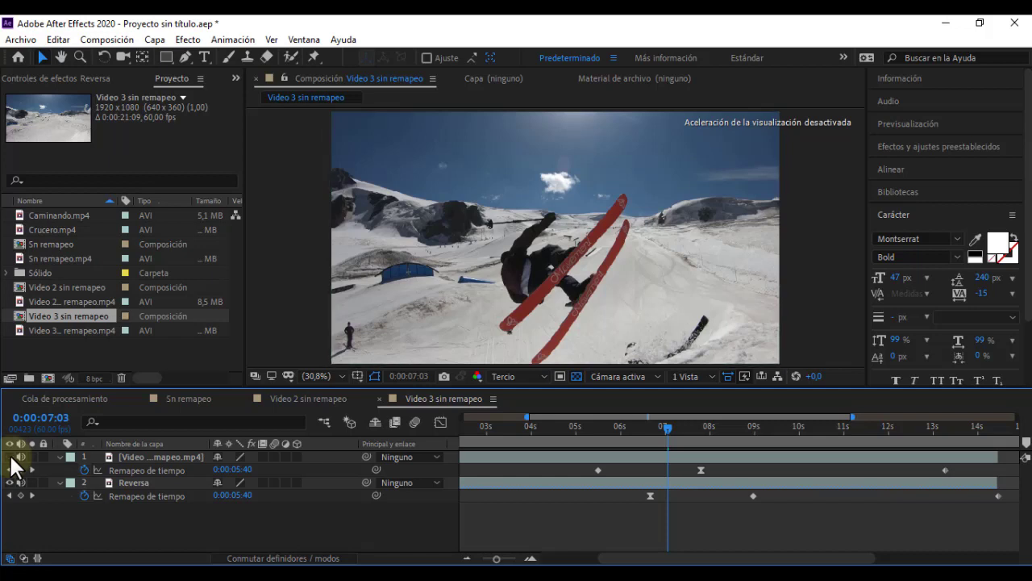
mouse_move(668, 427)
left_mouse_down()
mouse_move(627, 428)
mouse_move(672, 428)
left_mouse_up()
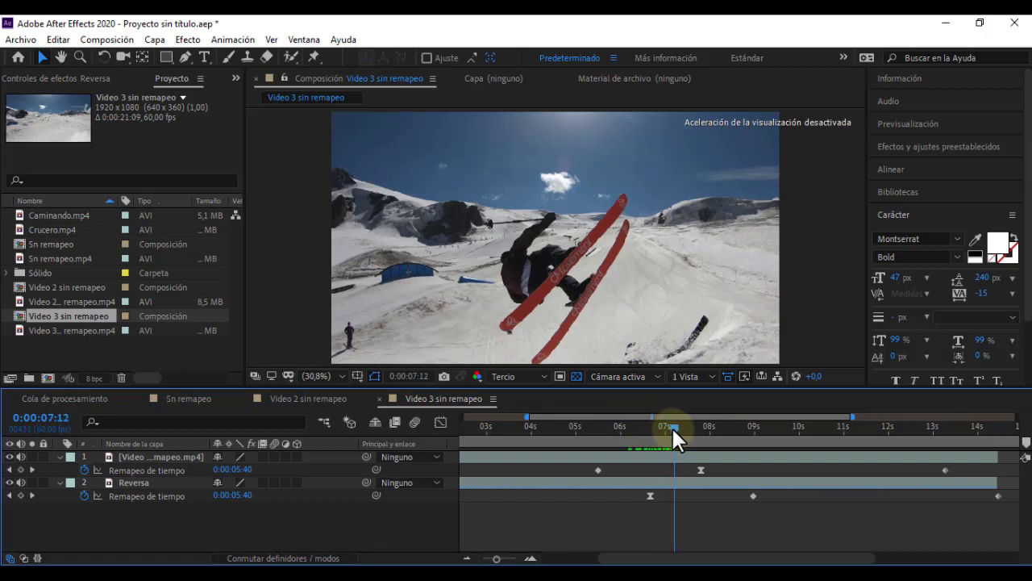
left_click(680, 457)
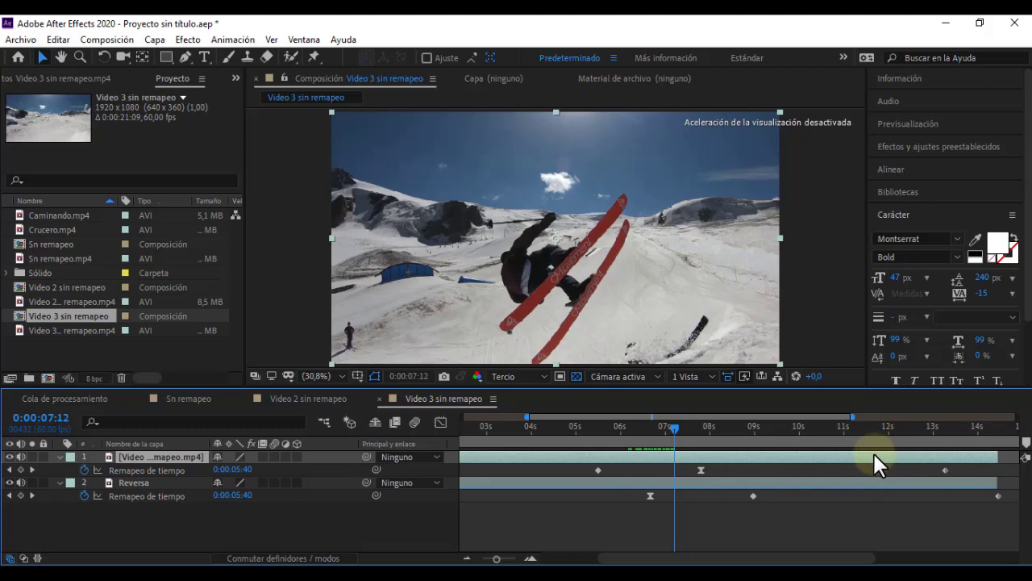
Split the top ski layer at about 7 s, delete its later piece, and scrub across the cut
left_click(67, 40)
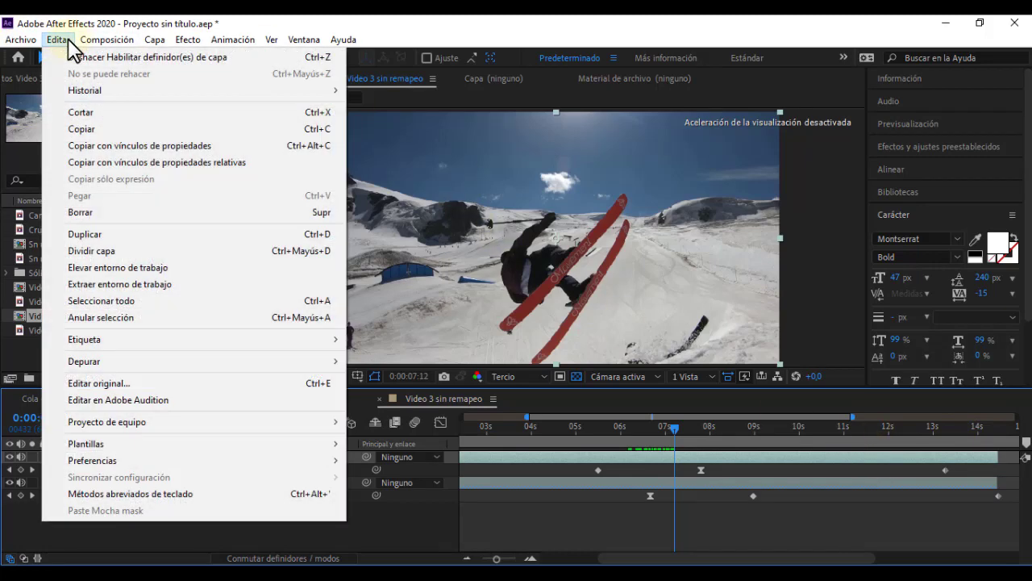
left_click(91, 251)
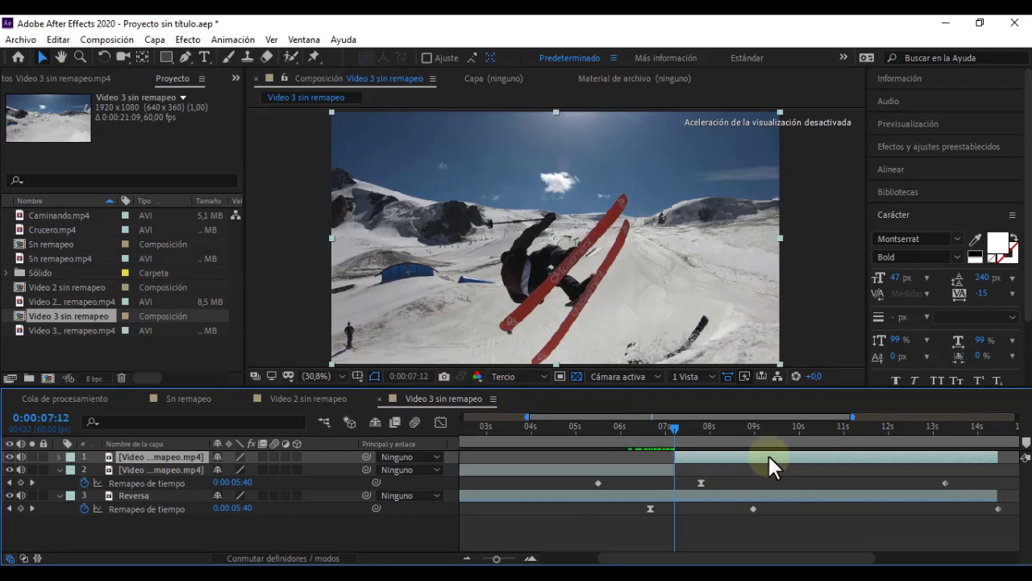
key("Delete")
left_click_drag(666, 426, 678, 425)
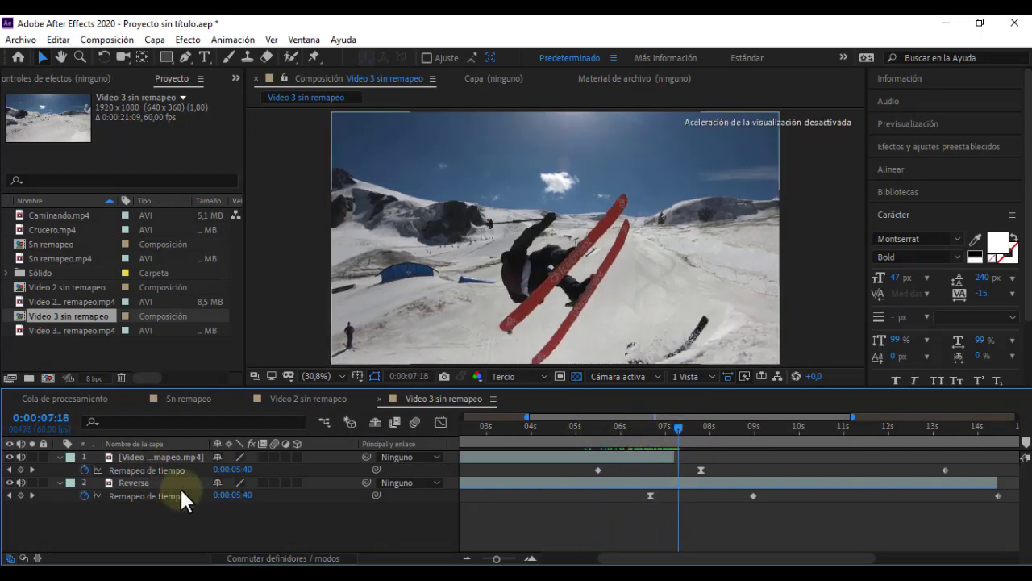
mouse_move(676, 426)
left_mouse_down()
mouse_move(645, 425)
mouse_move(792, 442)
mouse_move(836, 430)
left_mouse_up()
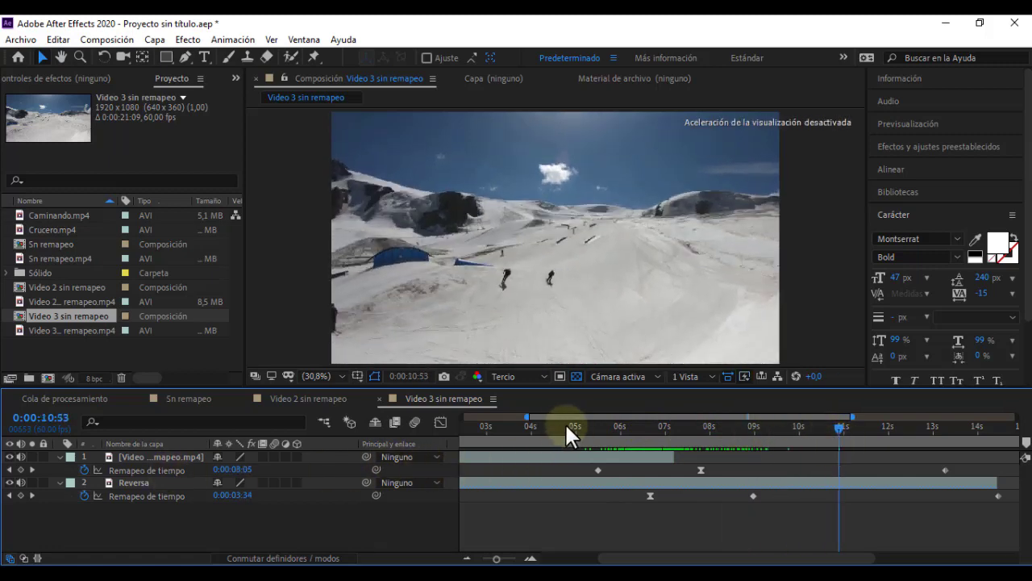
left_click_drag(566, 426, 655, 422)
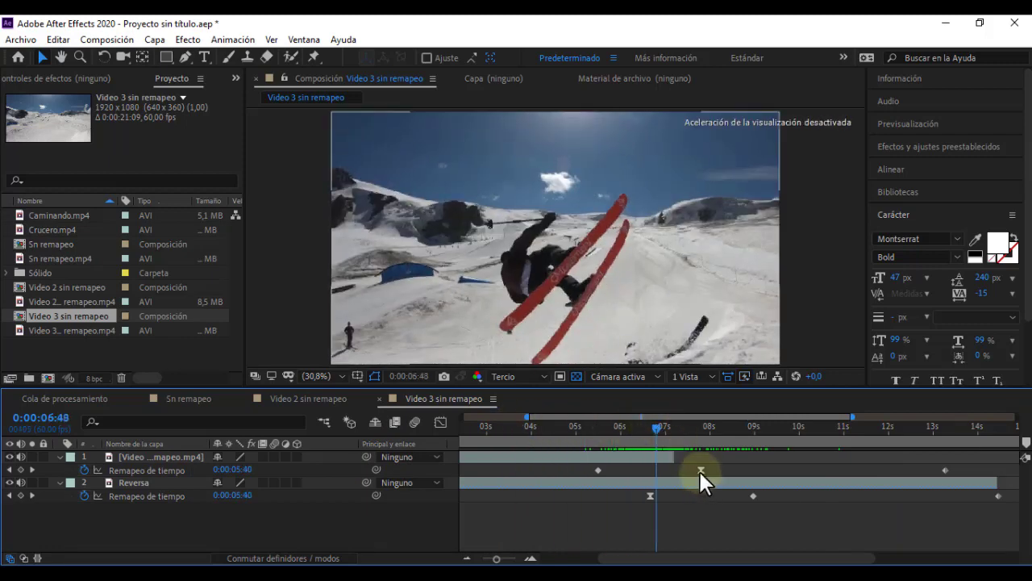
mouse_move(700, 470)
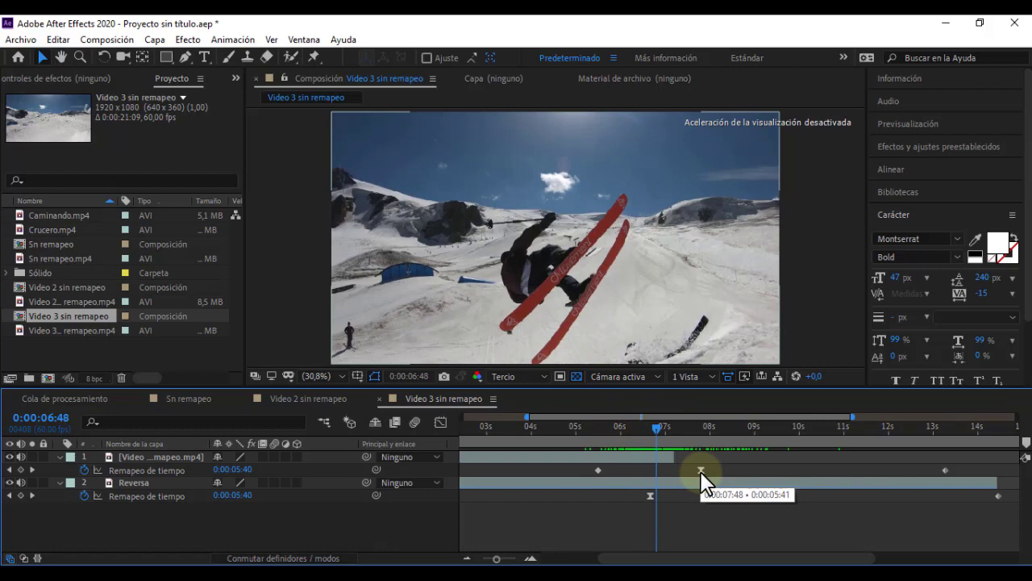
left_click(657, 426)
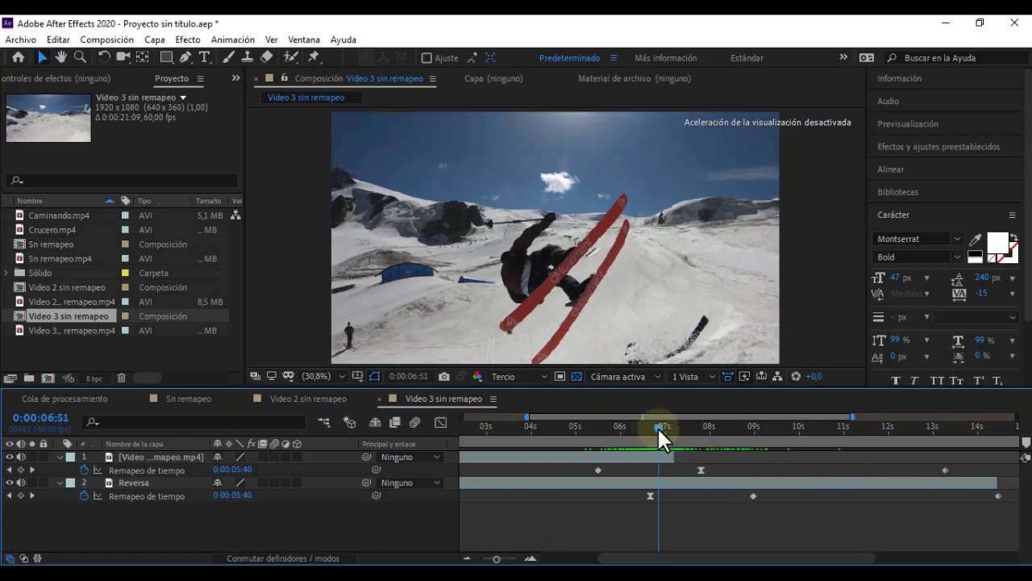
left_click_drag(657, 426, 672, 427)
left_click_drag(674, 425, 674, 425)
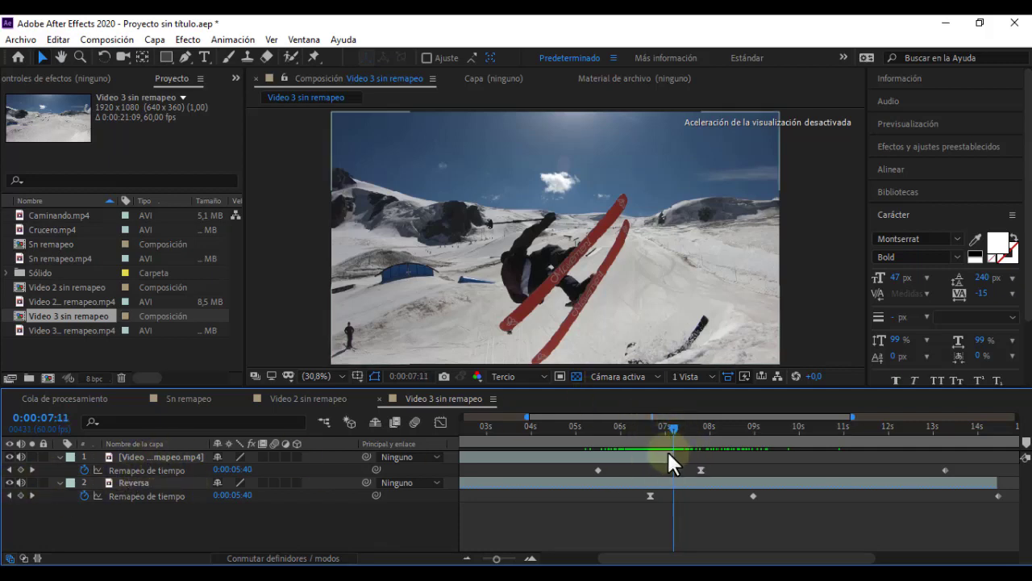
left_click(673, 426)
left_click_drag(671, 425, 676, 425)
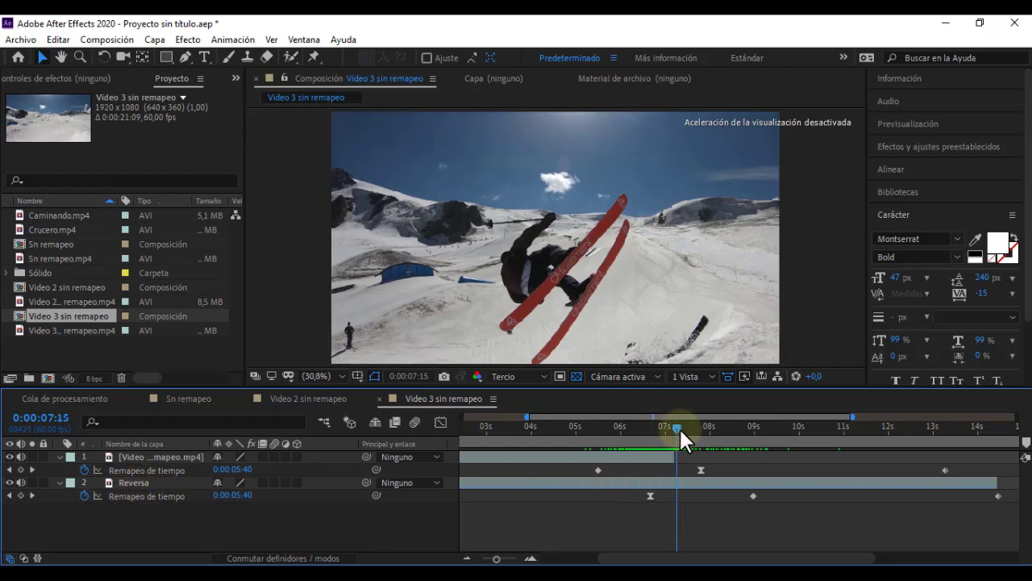
left_click_drag(679, 427, 851, 431)
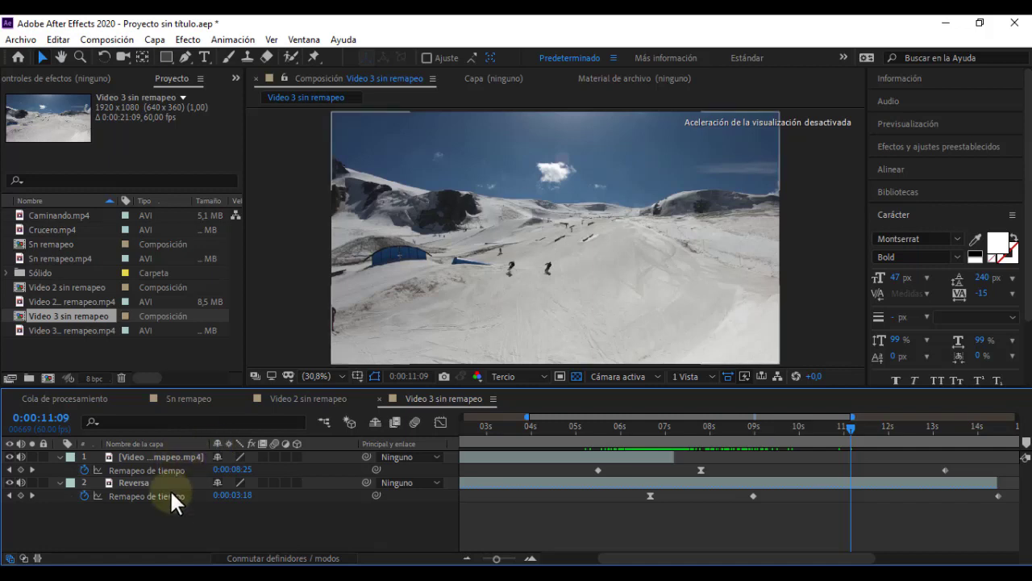
Build 'Video 3 sin remapeo 2' from Video 3 sin remapeo.mp4 and scrub to the jump at 0:00:06:27
right_click(146, 350)
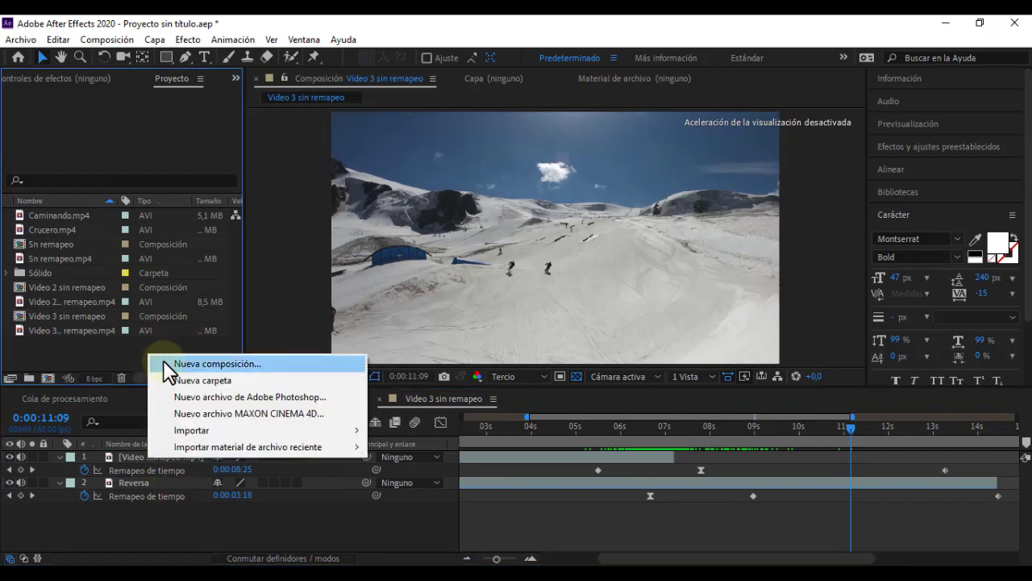
left_click(58, 332)
left_click(59, 332)
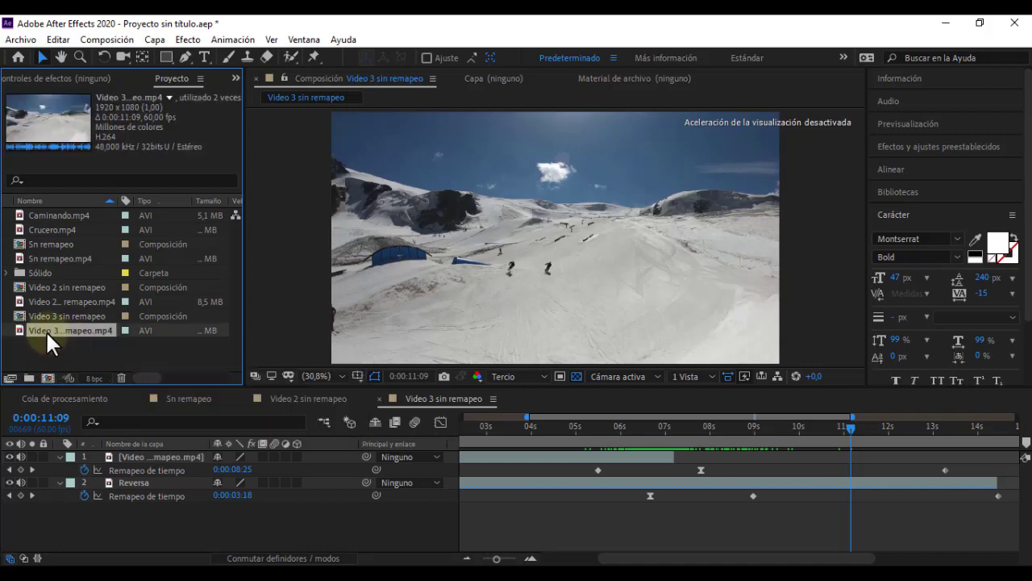
right_click(45, 329)
mouse_move(149, 191)
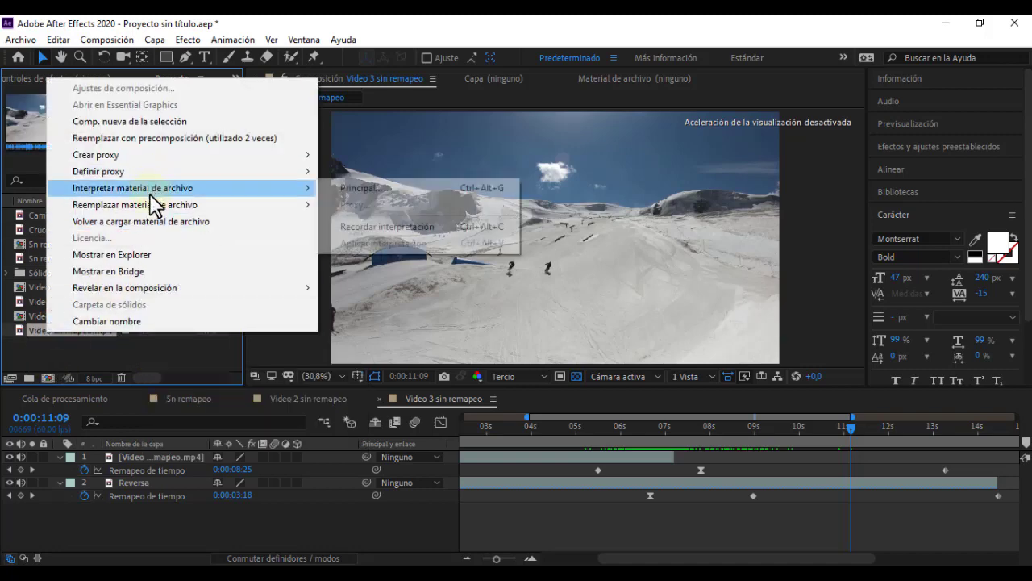
left_click(156, 122)
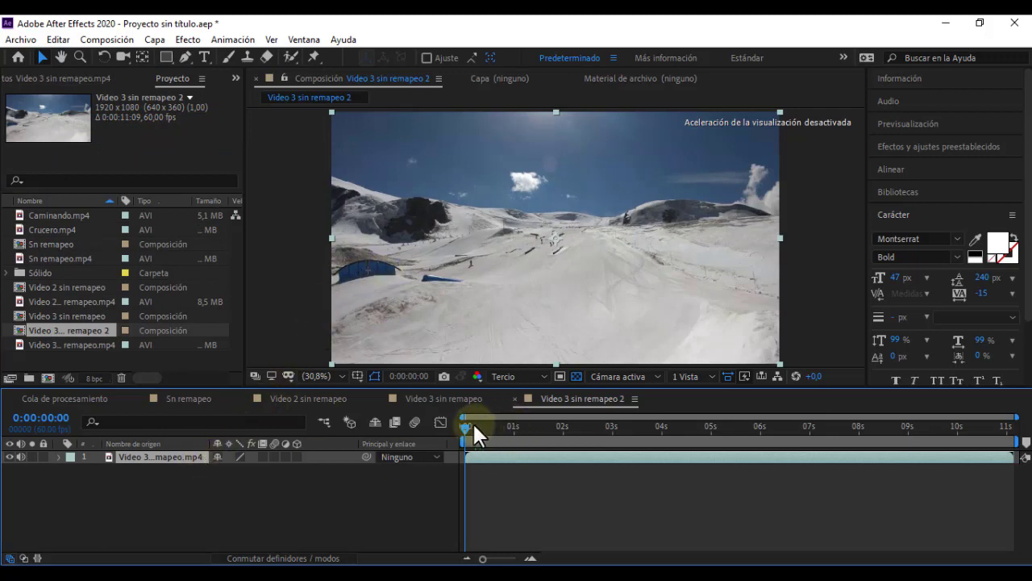
left_click_drag(474, 429, 749, 449)
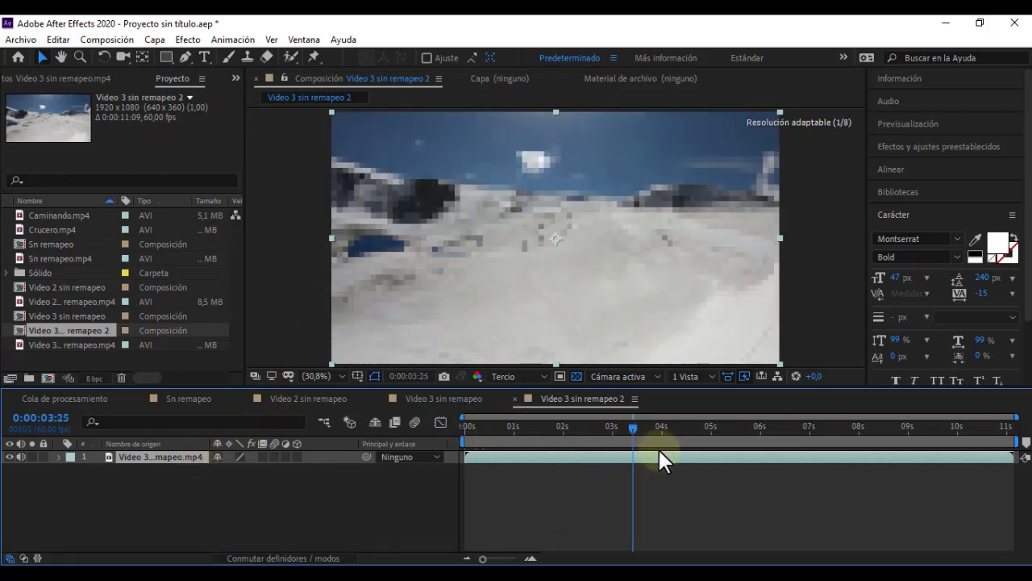
left_click_drag(749, 449, 784, 445)
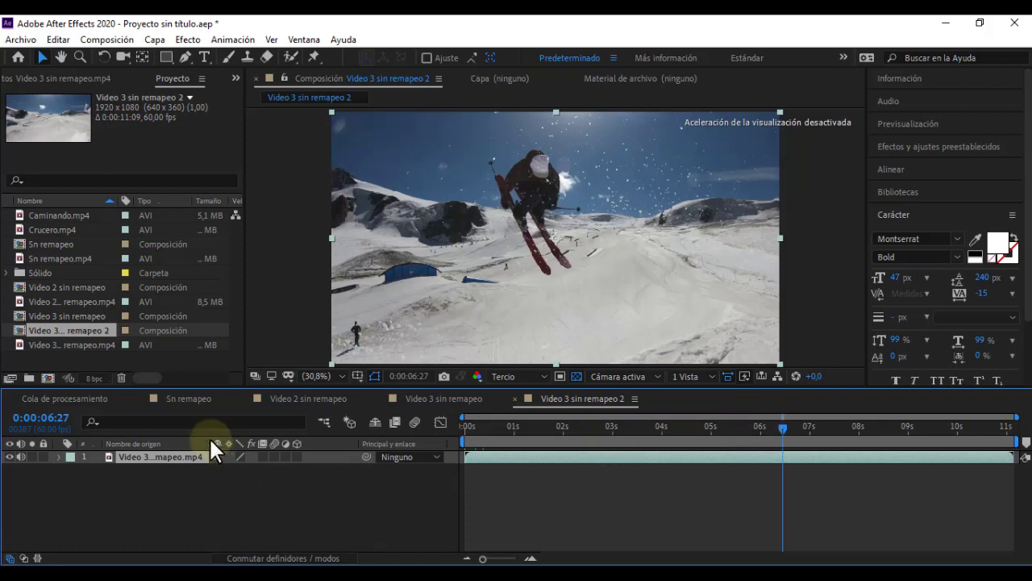
Freeze the ski layer on the current frame and trim the freeze to sit near 7–8 seconds
right_click(162, 456)
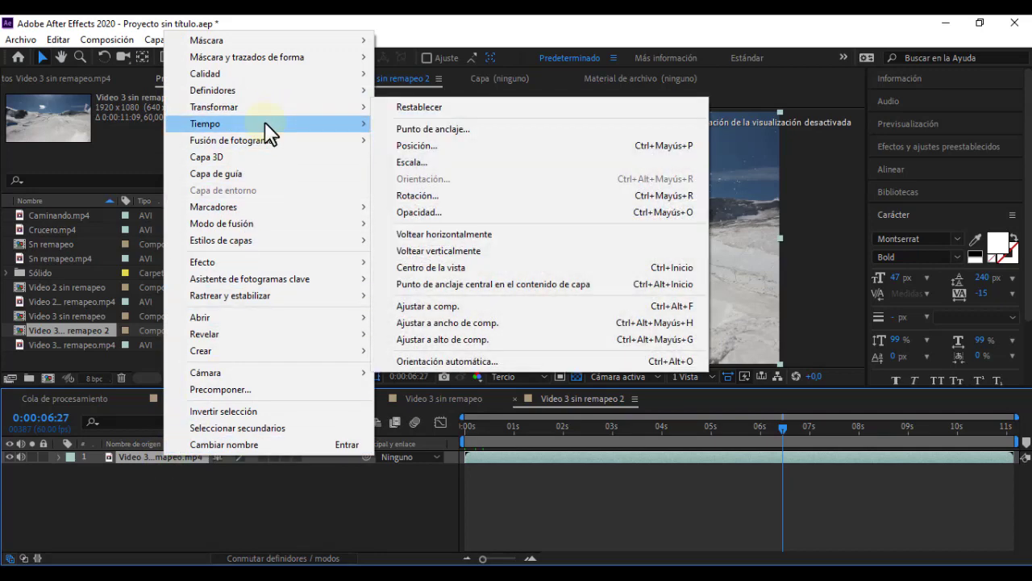
mouse_move(266, 125)
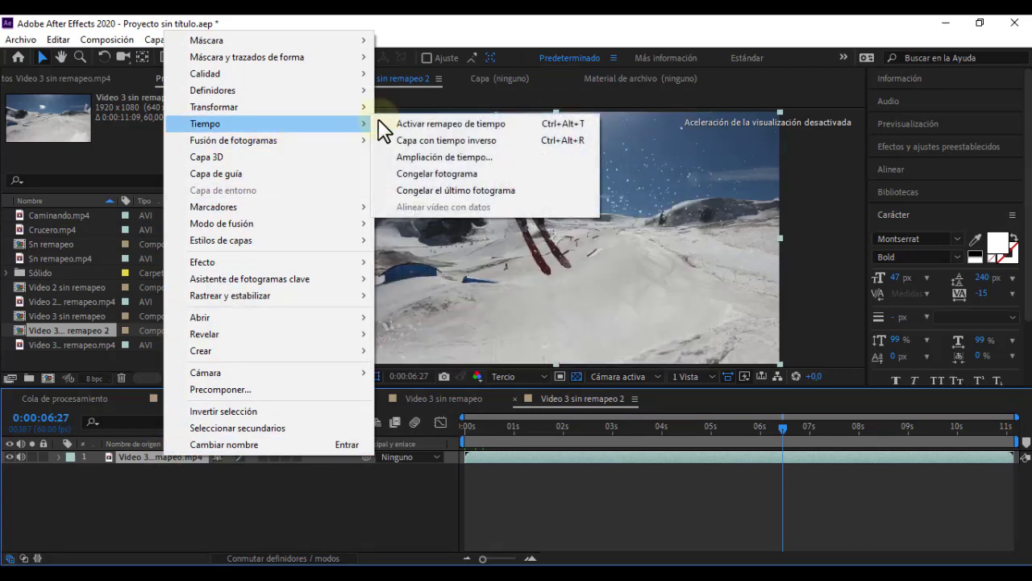
left_click(447, 176)
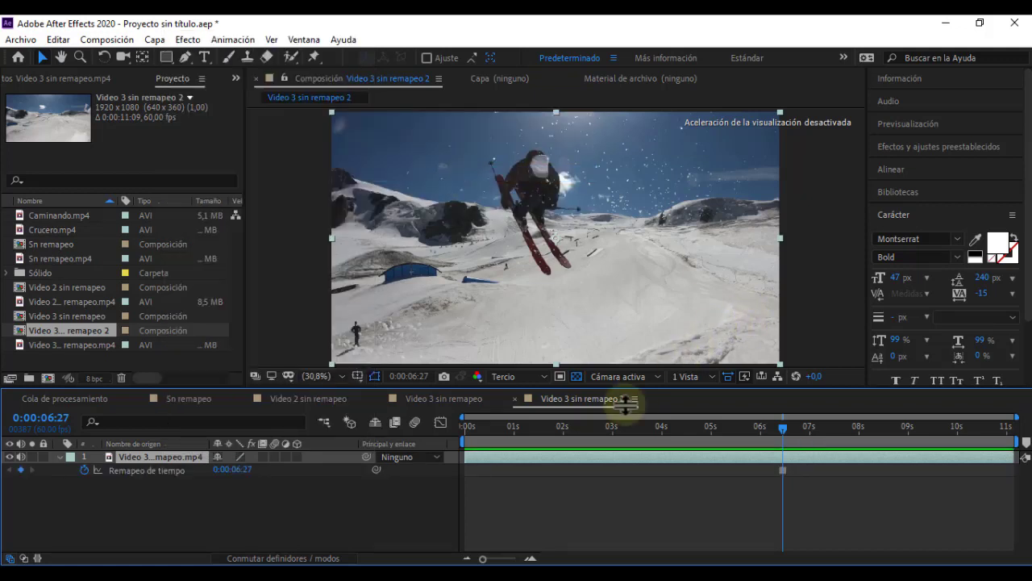
left_click_drag(461, 457, 720, 455)
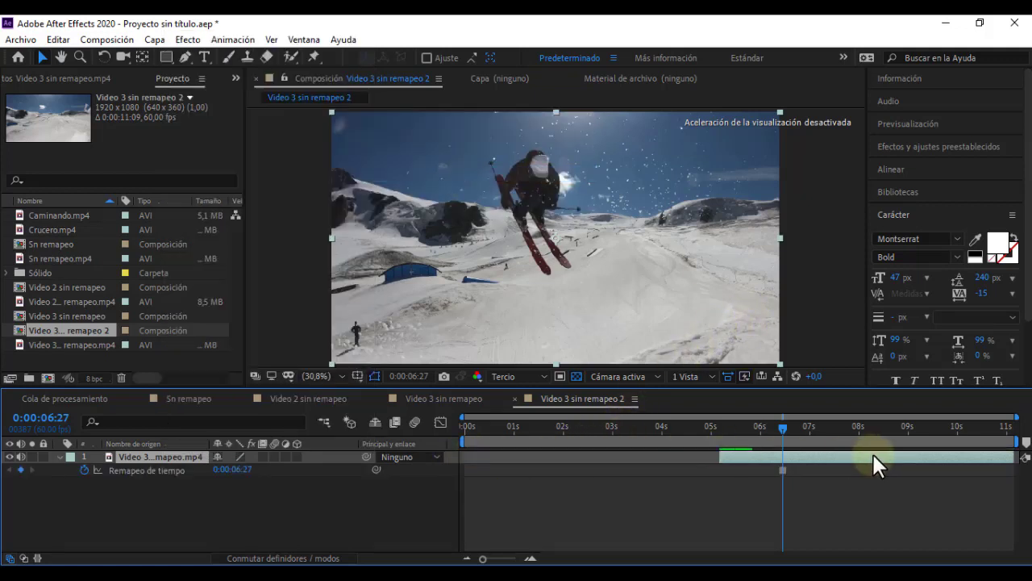
left_click_drag(871, 454, 799, 453)
mouse_move(941, 460)
left_mouse_down()
mouse_move(732, 456)
mouse_move(842, 443)
mouse_move(856, 428)
left_mouse_up()
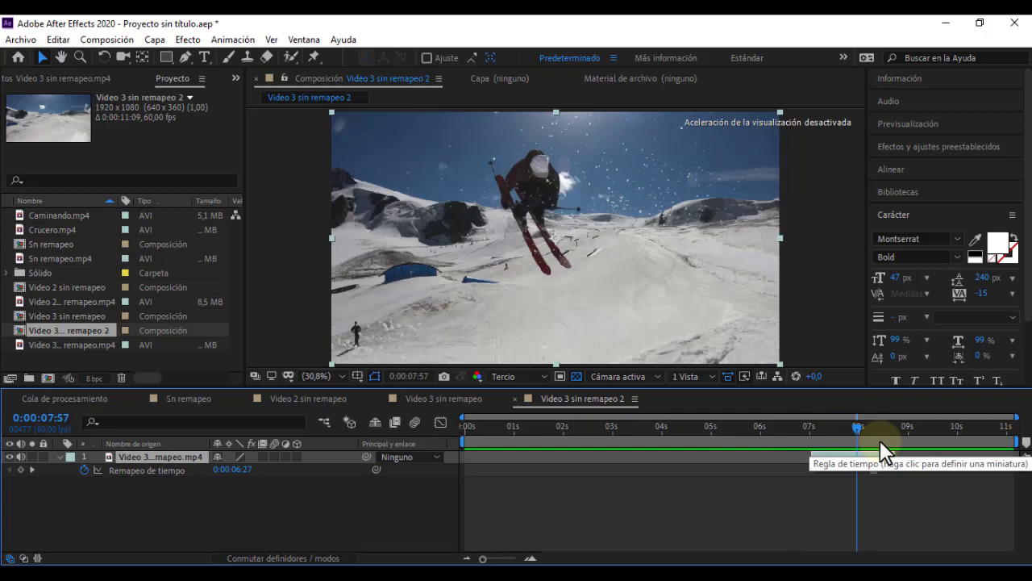
Delete the time-remapped video layer from the composition
right_click(132, 457)
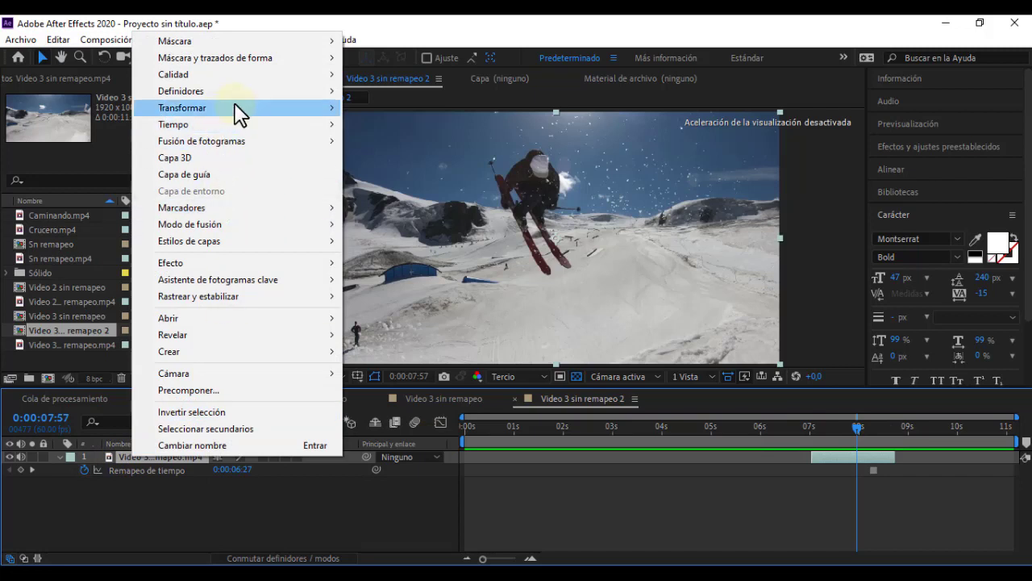
mouse_move(287, 127)
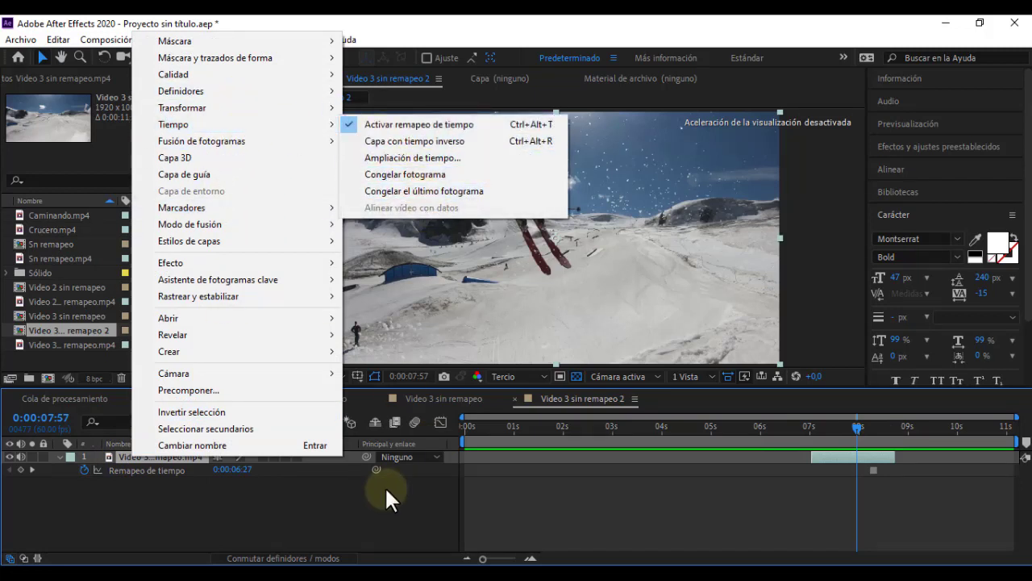
left_click(893, 411)
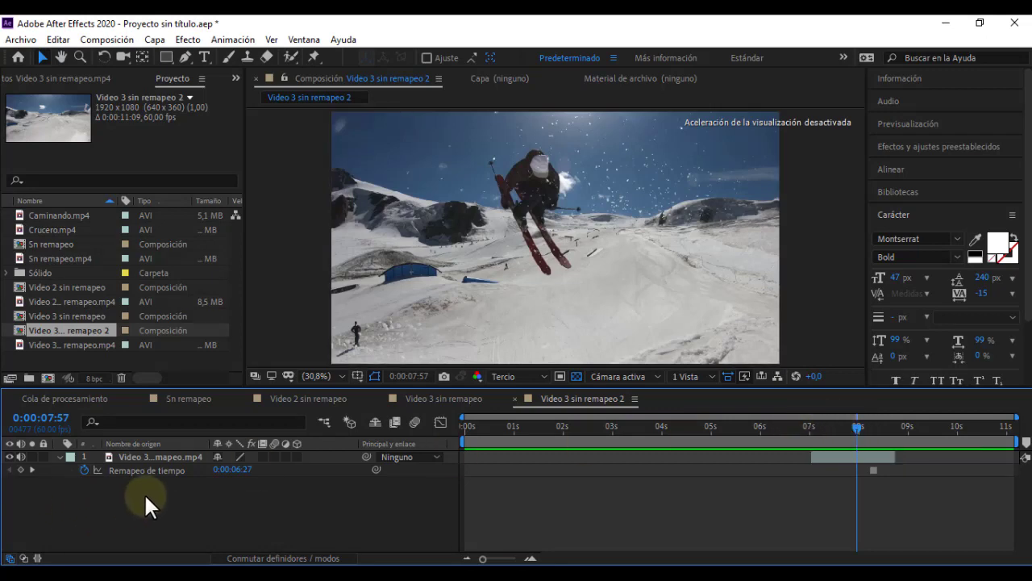
left_click(840, 455)
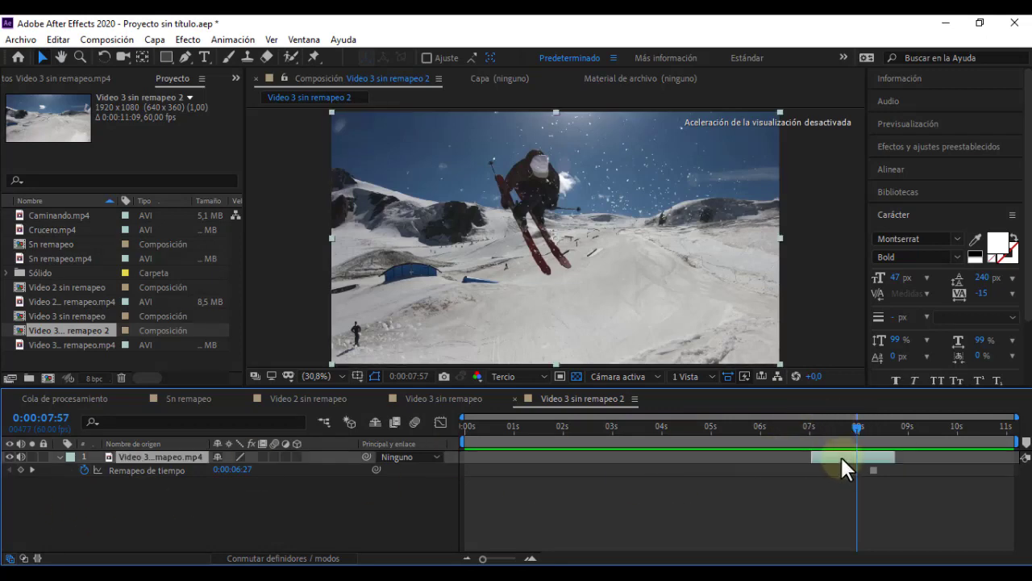
key("Delete")
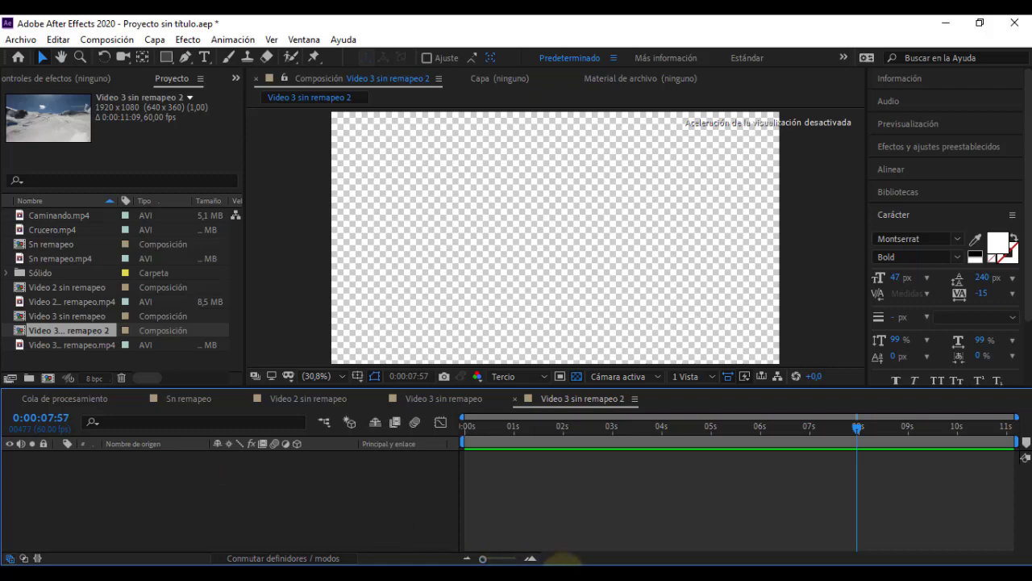
Create a Crucero composition from Crucero.mp4 and move the current time to 0;00;08;15
left_click(53, 230)
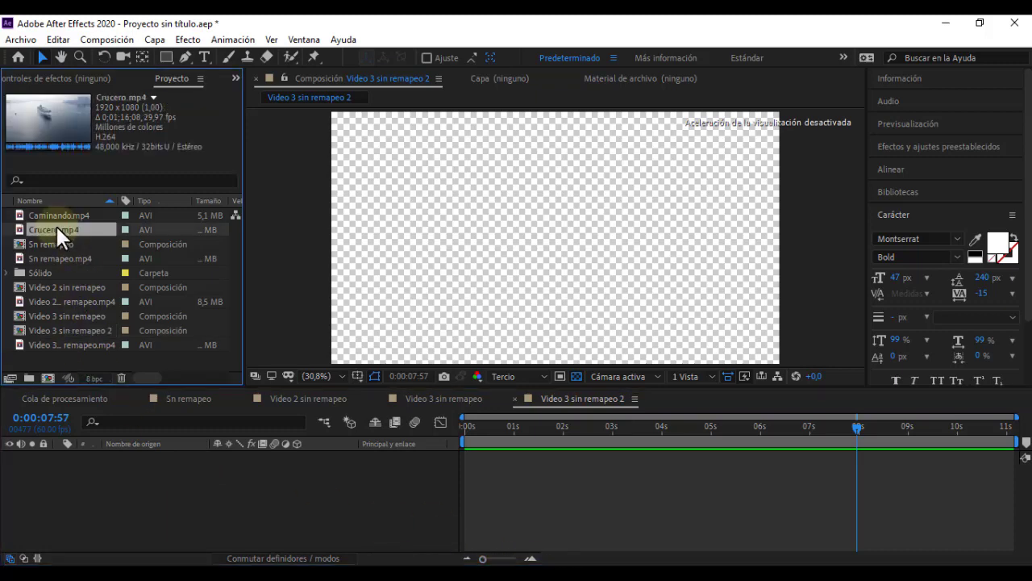
right_click(56, 226)
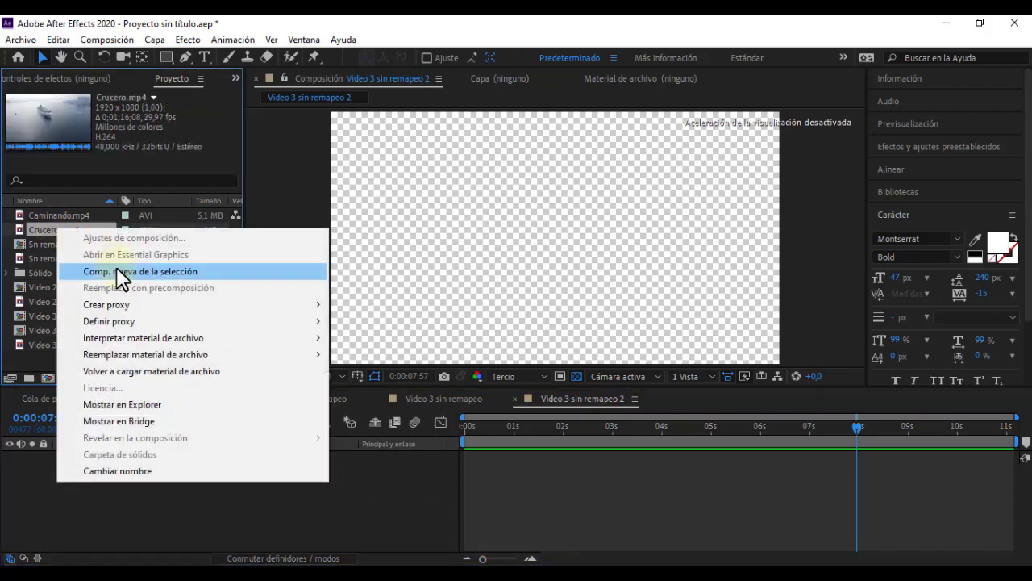
left_click(116, 268)
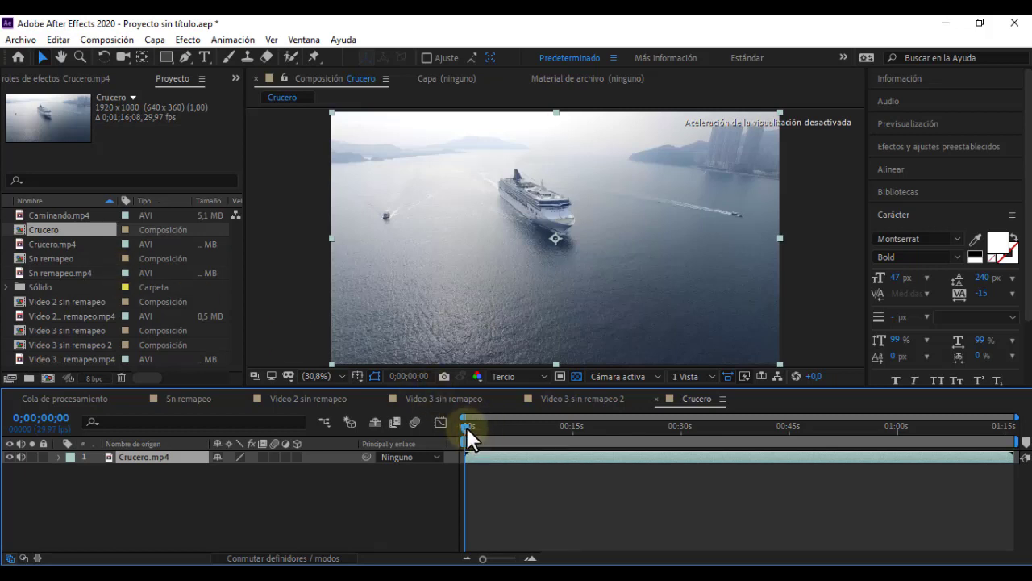
left_click_drag(464, 425, 525, 425)
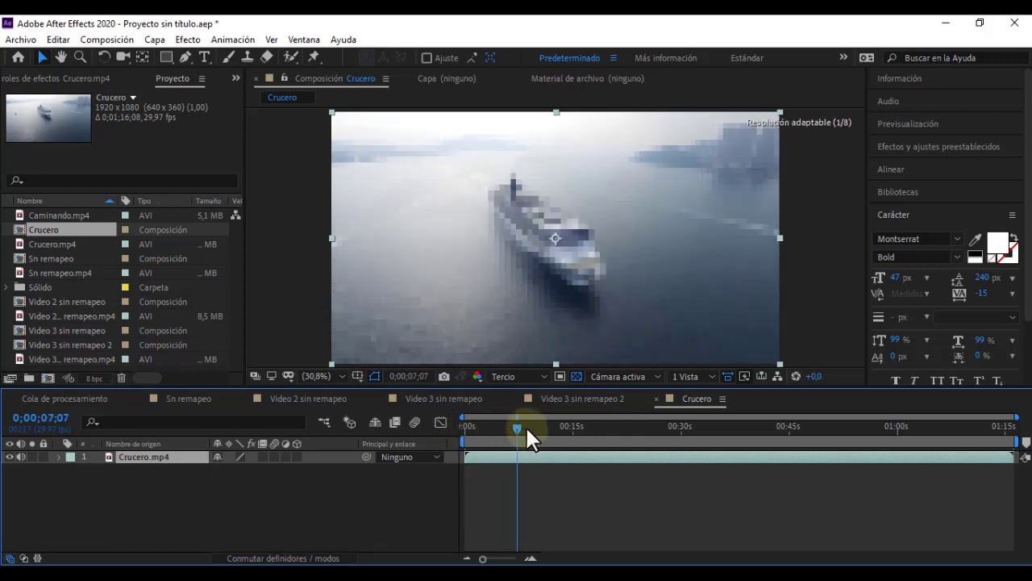
Enable time remapping on the Crucero.mp4 layer and keyframe it at 0;00;08;15
right_click(161, 457)
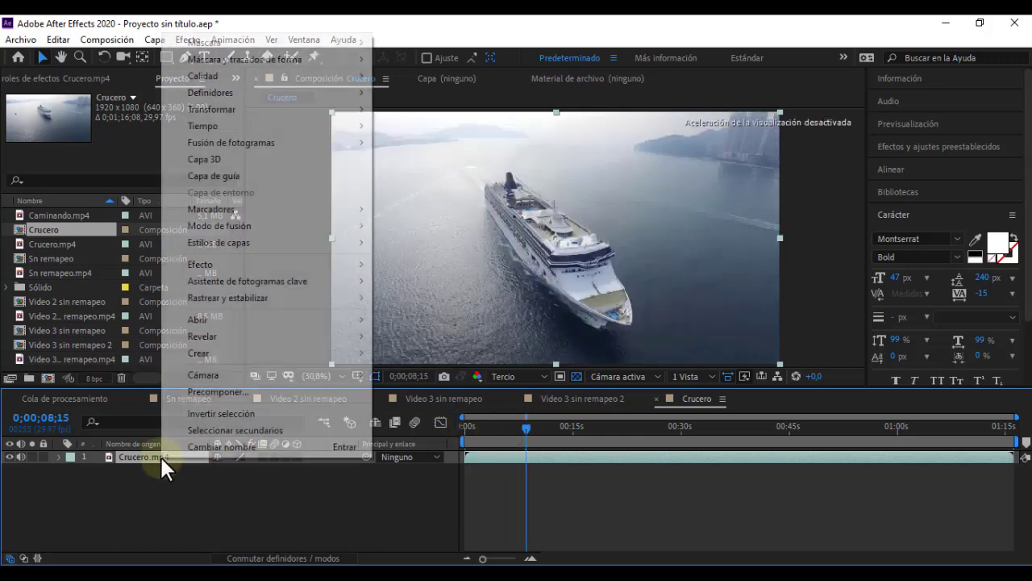
mouse_move(238, 127)
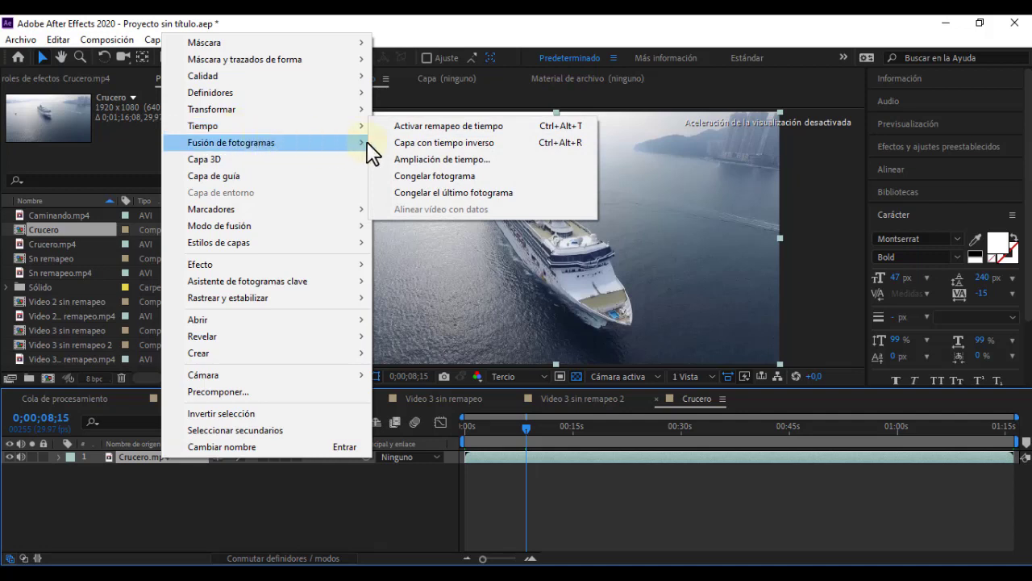
left_click(411, 127)
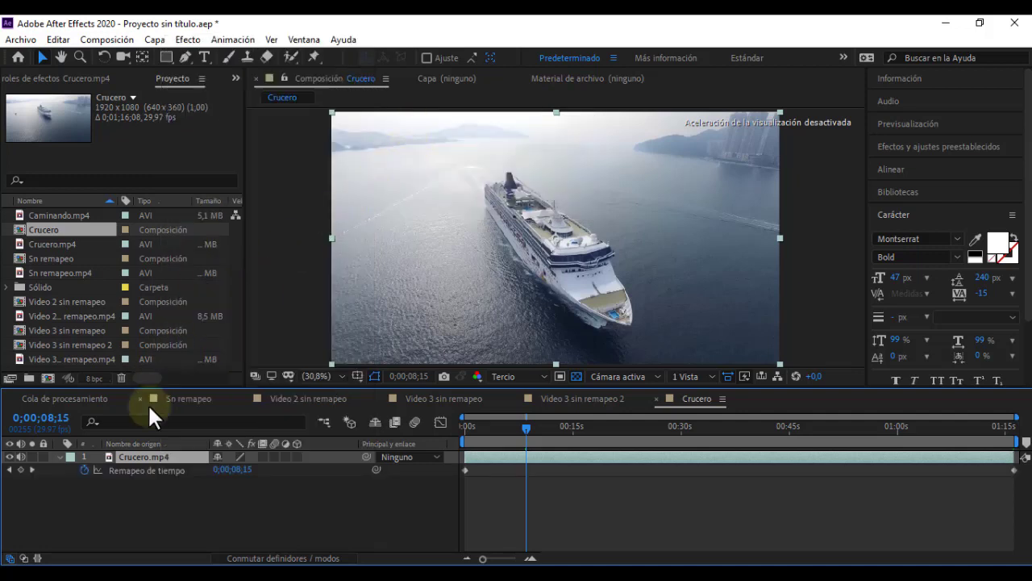
left_click(21, 469)
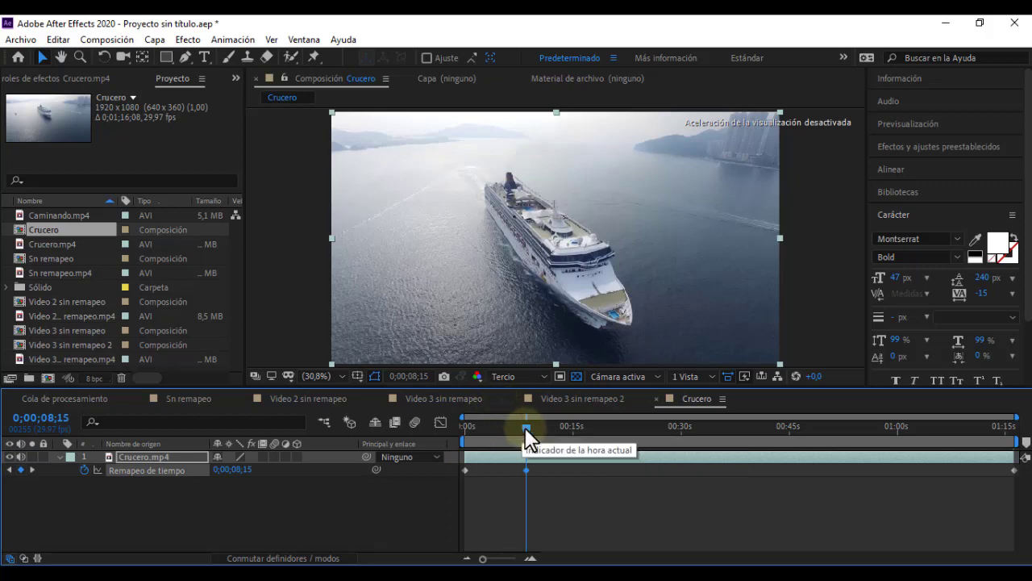
Drag the 0;00;15;16 time-remap keyframe earlier so the ship speeds up
left_click_drag(525, 428, 574, 429)
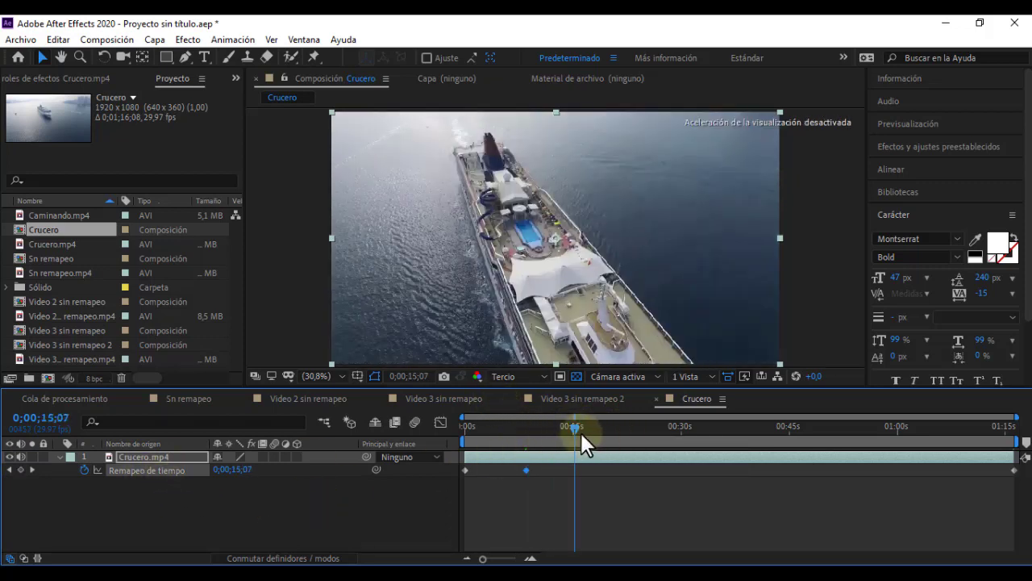
left_click_drag(571, 429, 575, 428)
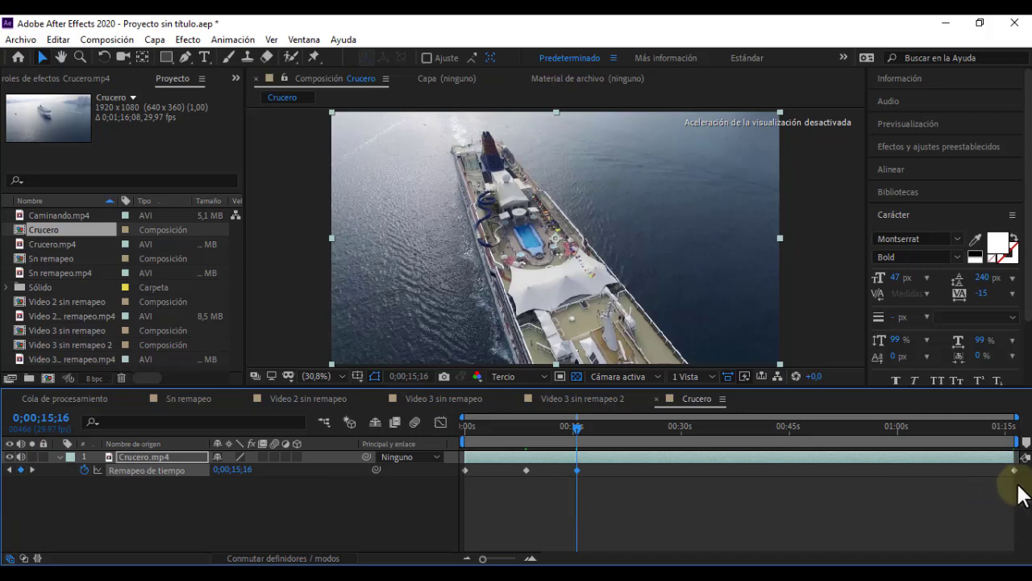
left_click(565, 456)
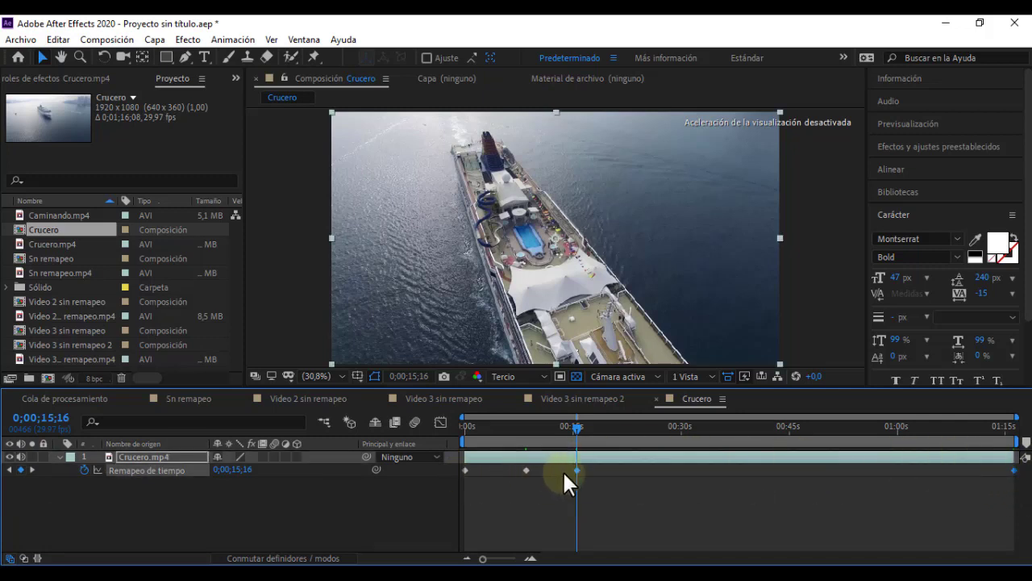
mouse_move(575, 469)
left_click_drag(576, 469, 540, 469)
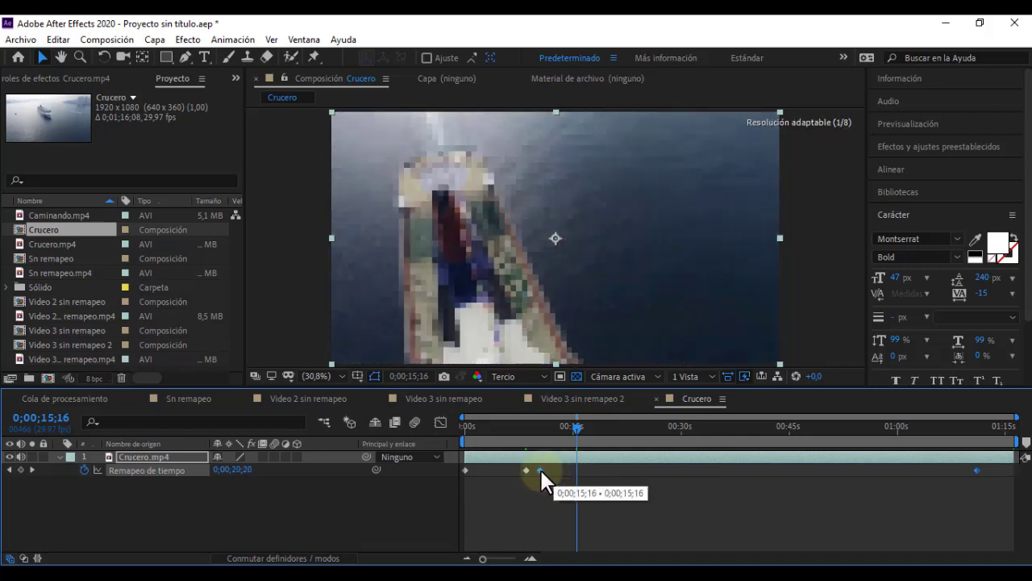
left_click_drag(540, 469, 537, 469)
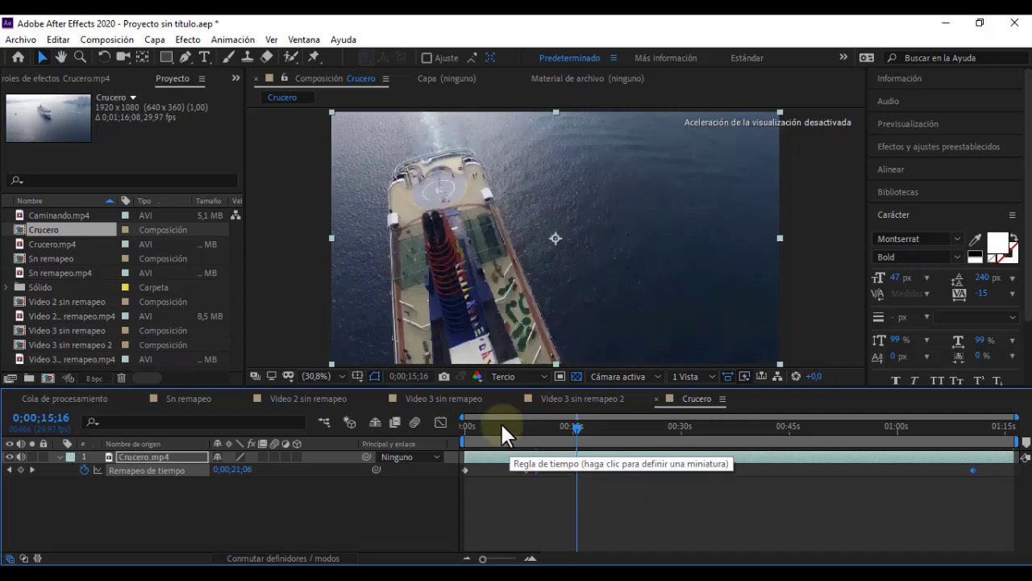
Preview the remapped cruise clip from 0;00;05;04 and again from 0;00;07;29
left_click(501, 426)
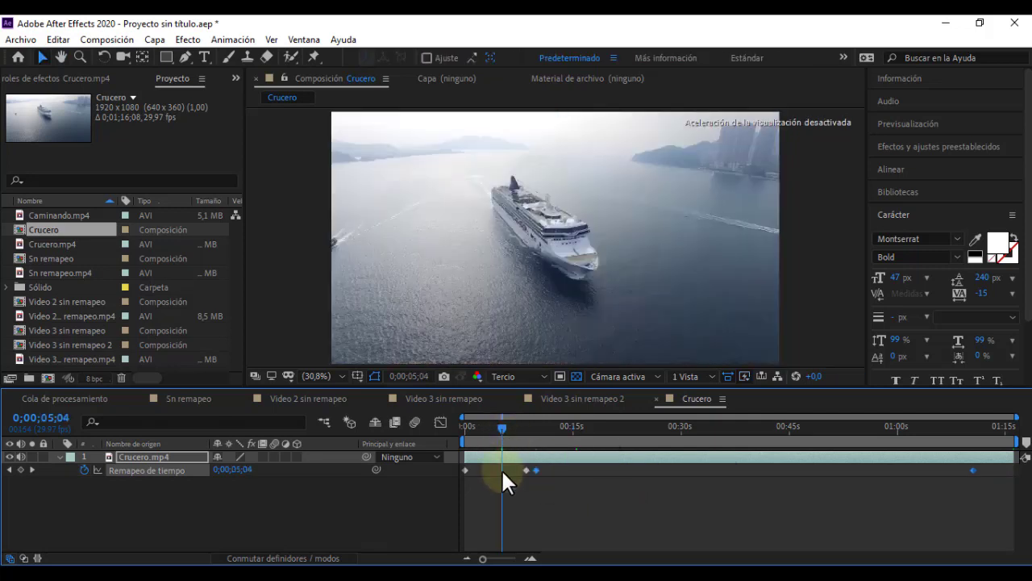
key("space")
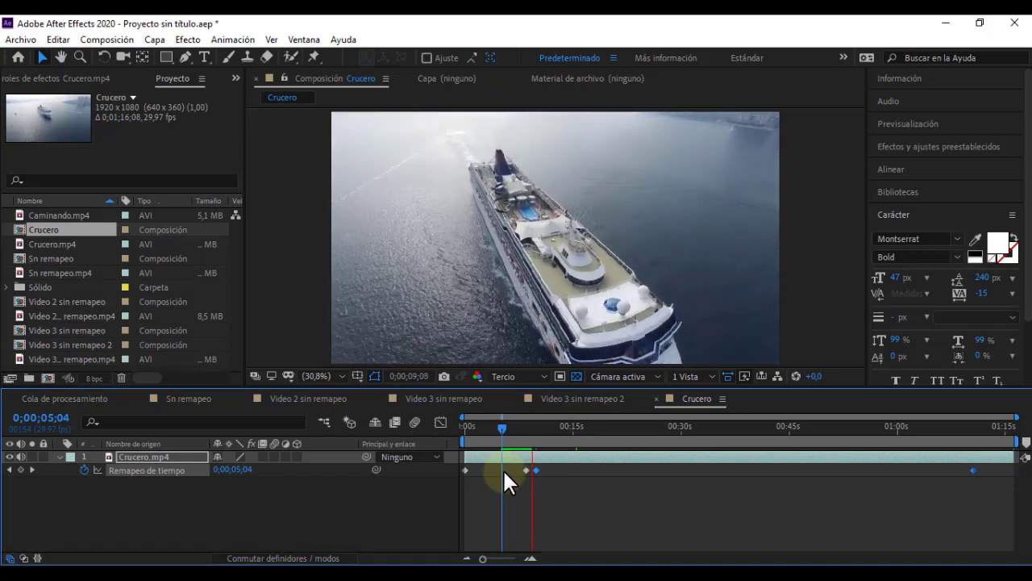
key("space")
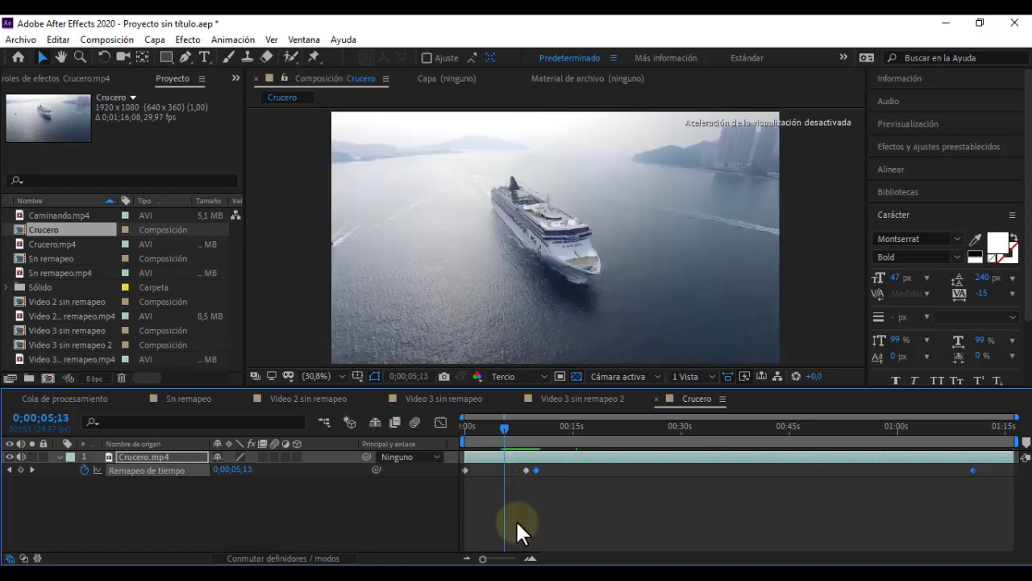
key("space")
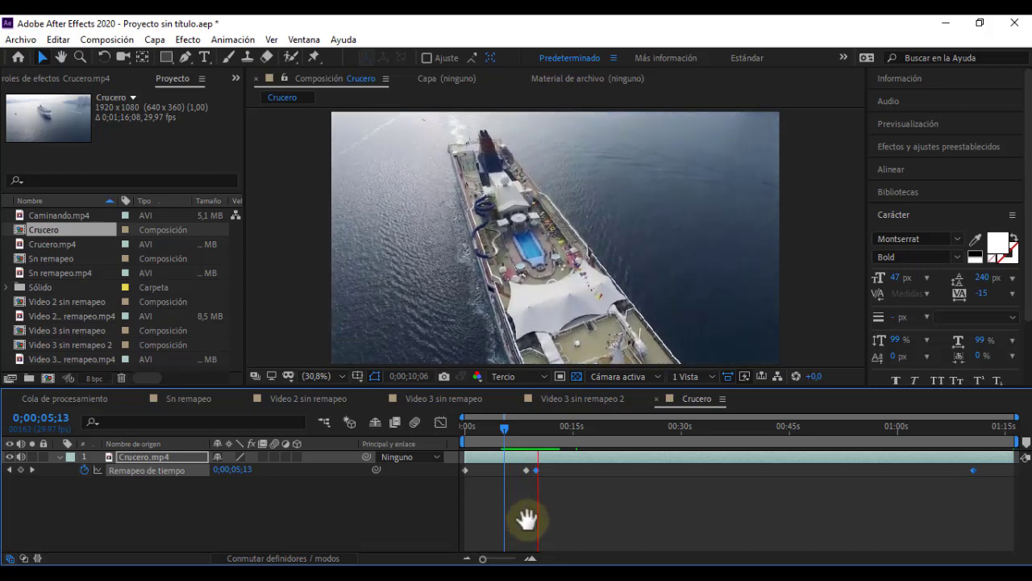
key("space")
left_click(522, 429)
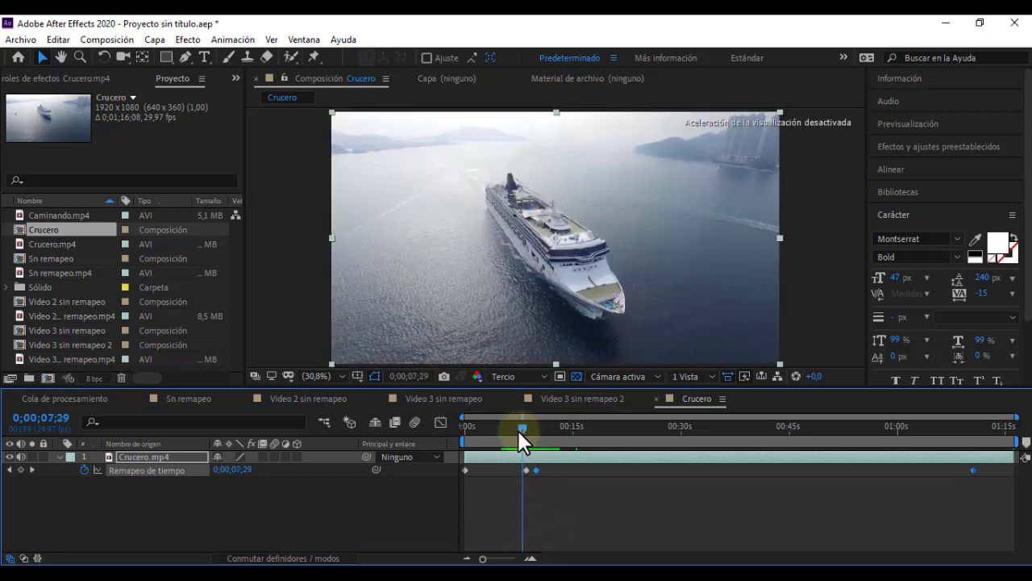
key("space")
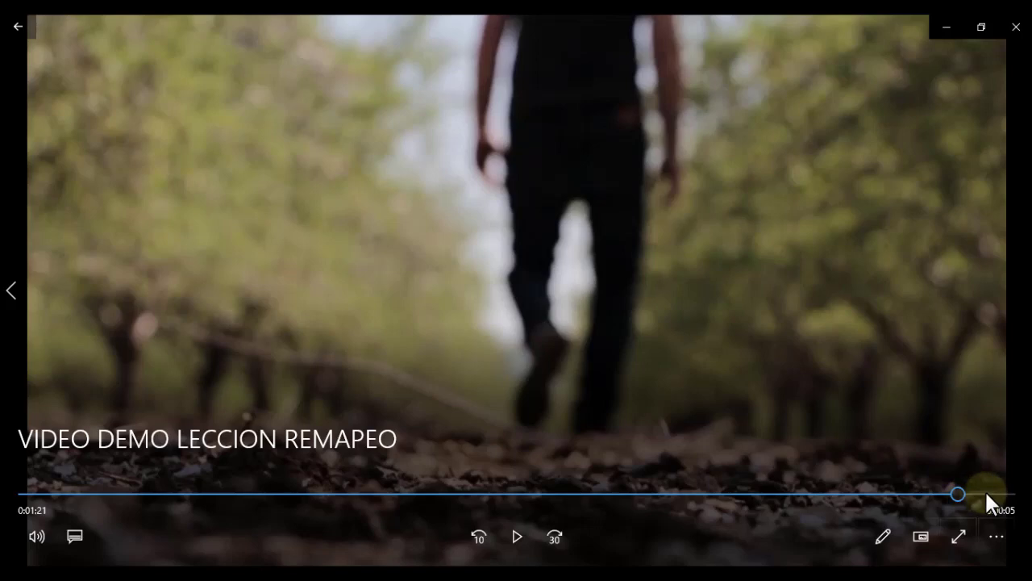
Play the remapping demo from near its end, then minimize Películas y TV
left_click(987, 493)
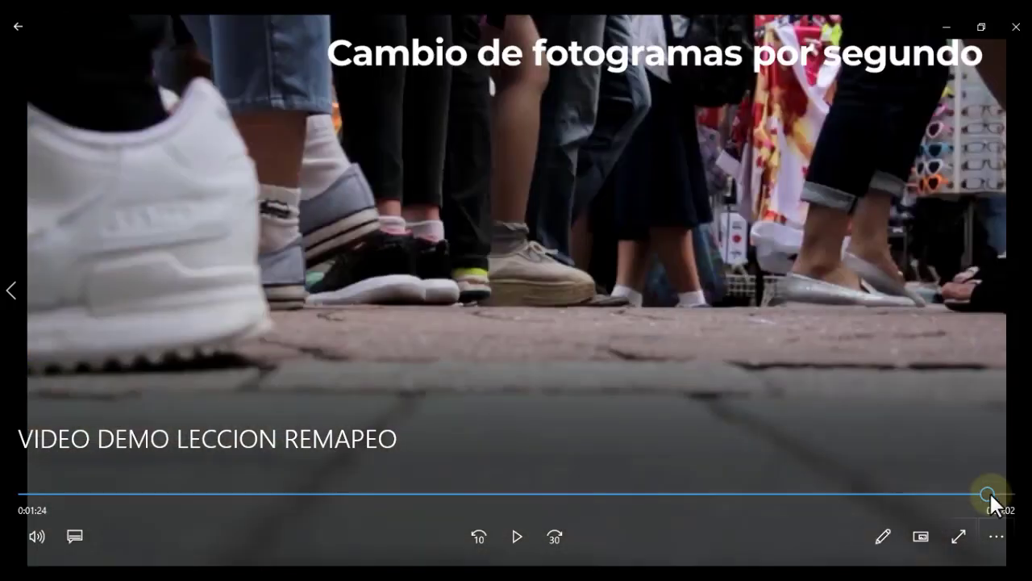
left_click(527, 537)
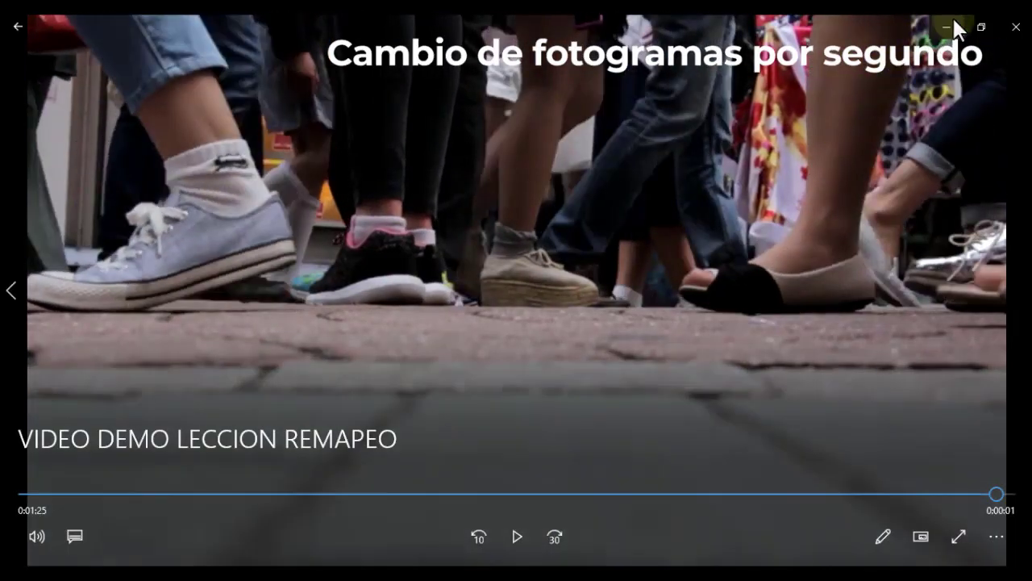
left_click(952, 26)
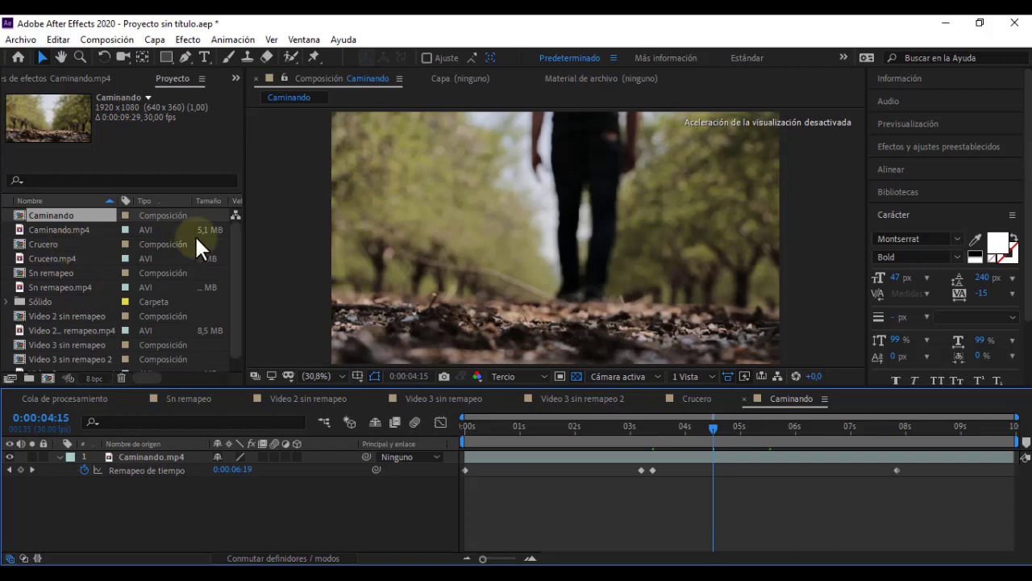
Select Caminando.mp4, move the current time to 0:00:04:05, and open the Efecto menu
left_click(155, 456)
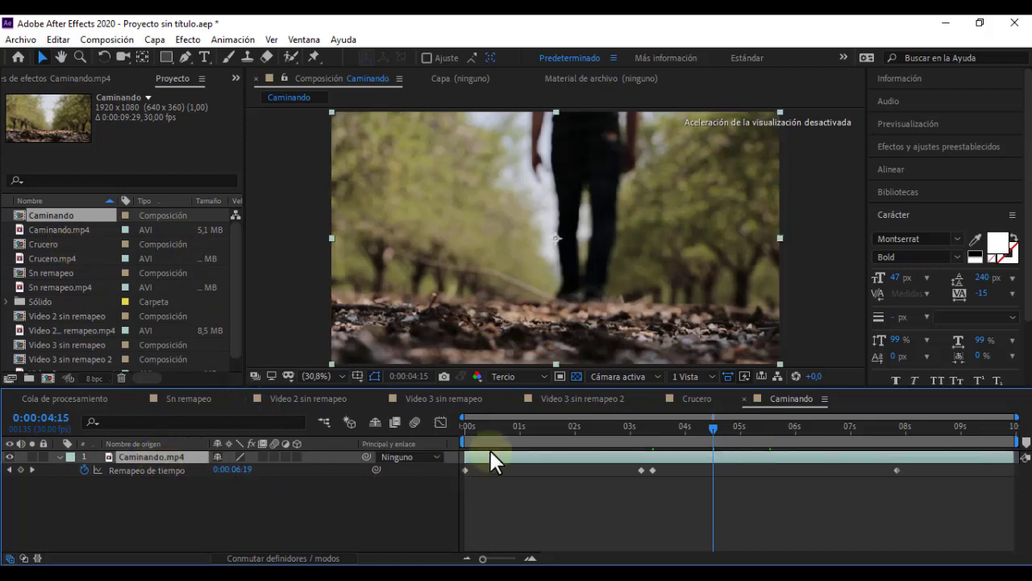
left_click_drag(547, 420, 594, 414)
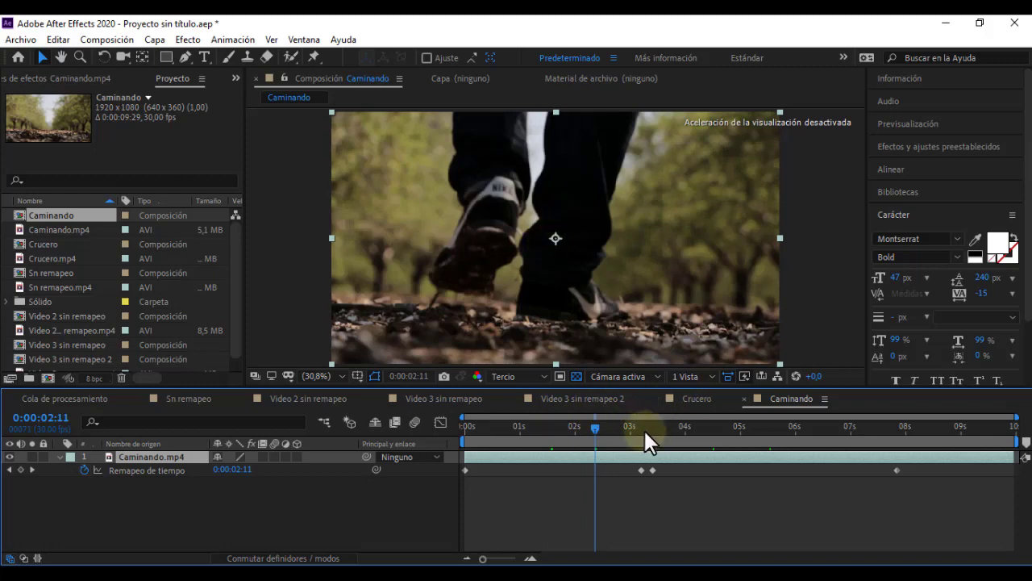
left_click(693, 424)
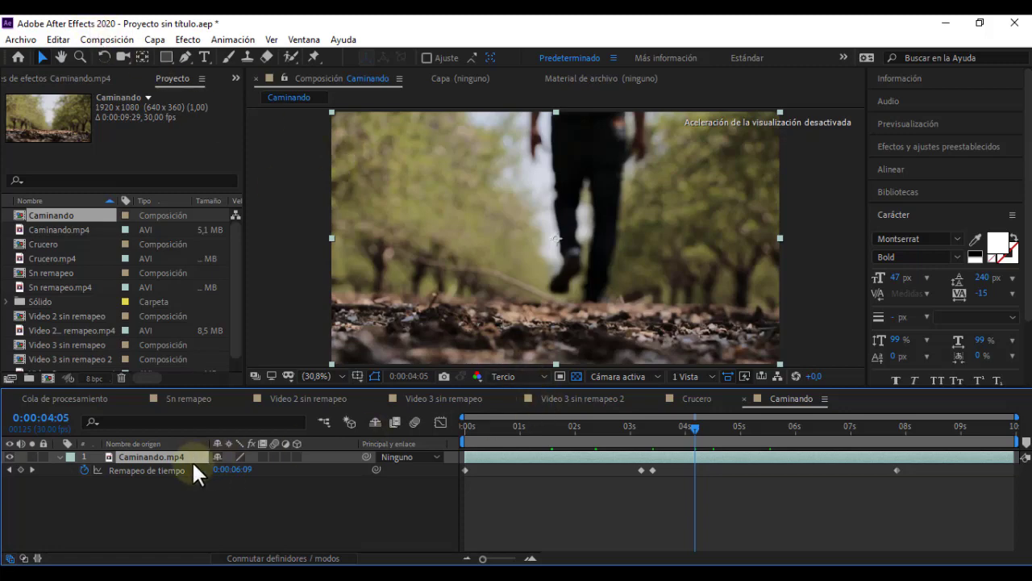
left_click(188, 39)
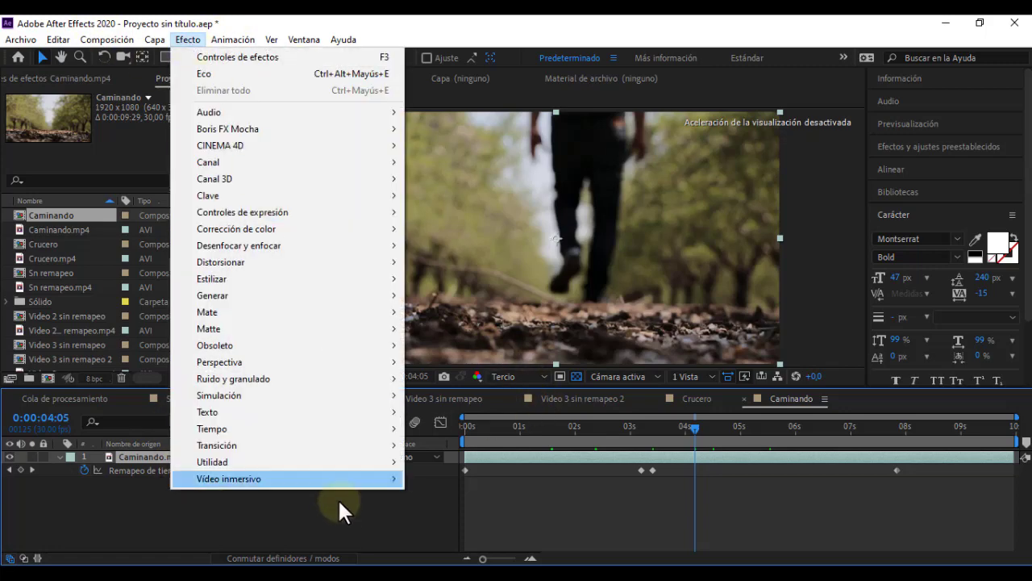
Apply Tiempo de posterización to Caminando.mp4 at 10 fps and save the project
mouse_move(297, 431)
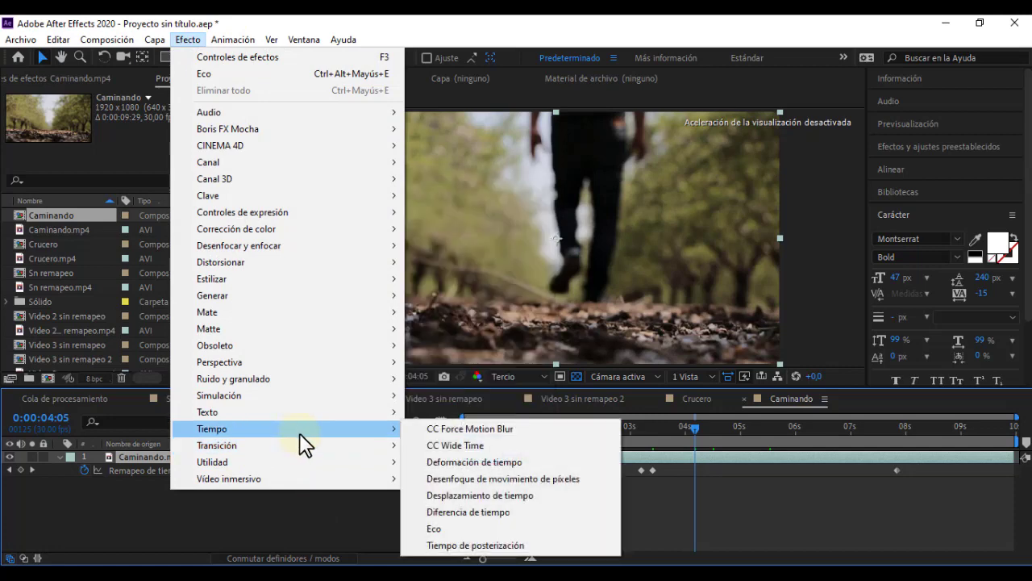
left_click(493, 546)
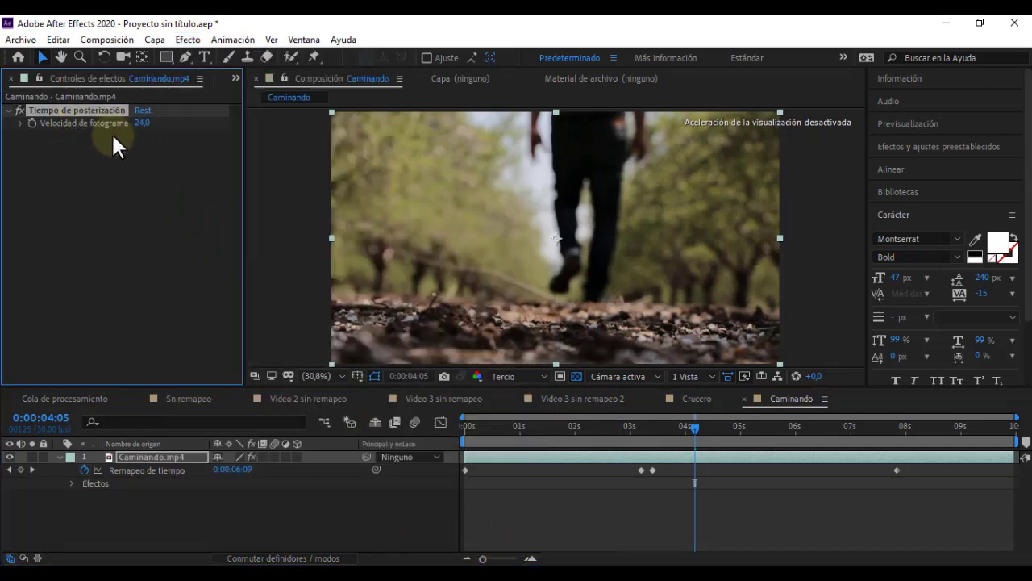
key("ctrl+s")
type("10")
key("Return")
Preview the posterized walking clip from 0:00:04:09, then bring up the lesson folder
left_click_drag(695, 423, 701, 425)
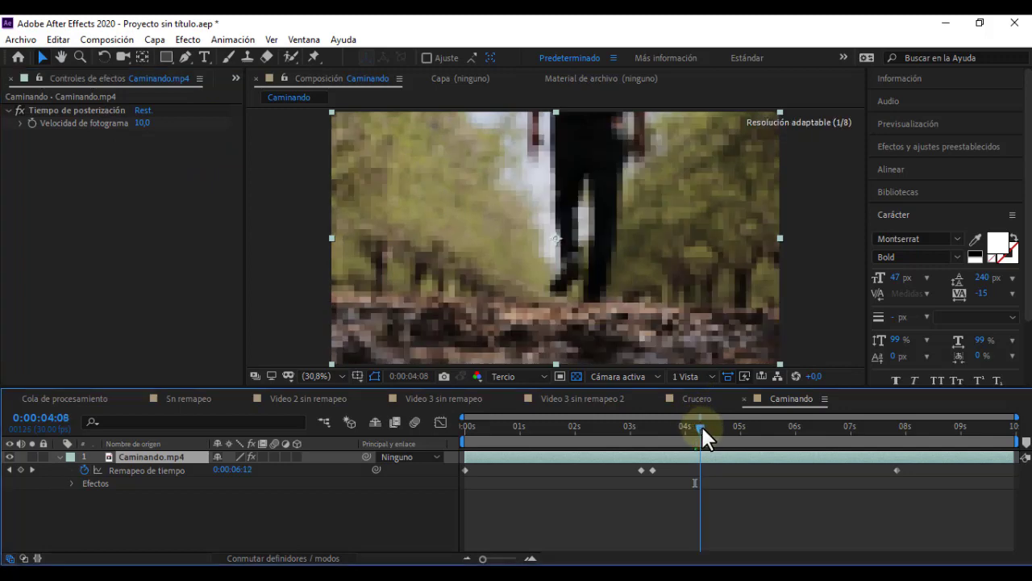
key("space")
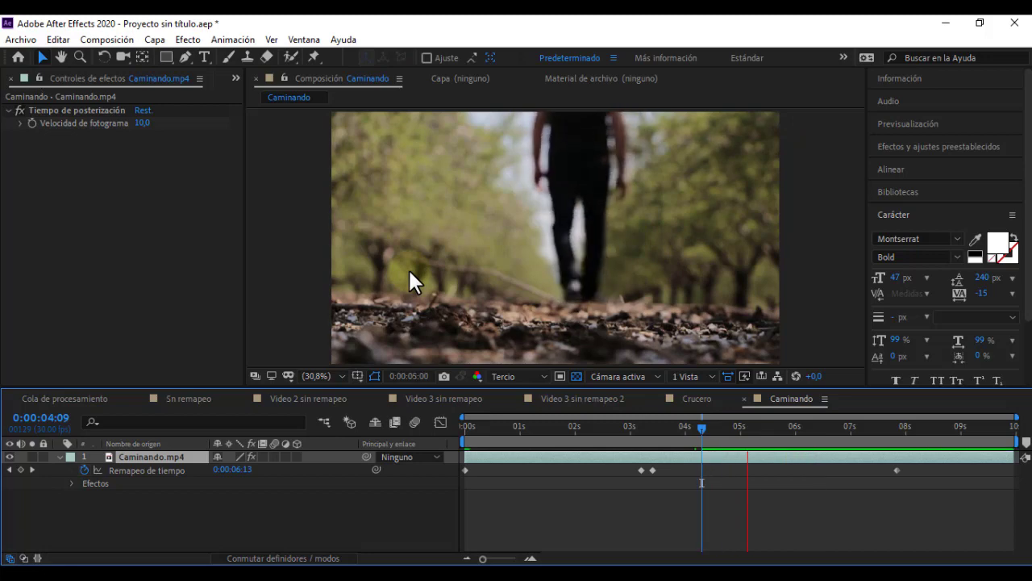
left_click(520, 504)
left_click(529, 501)
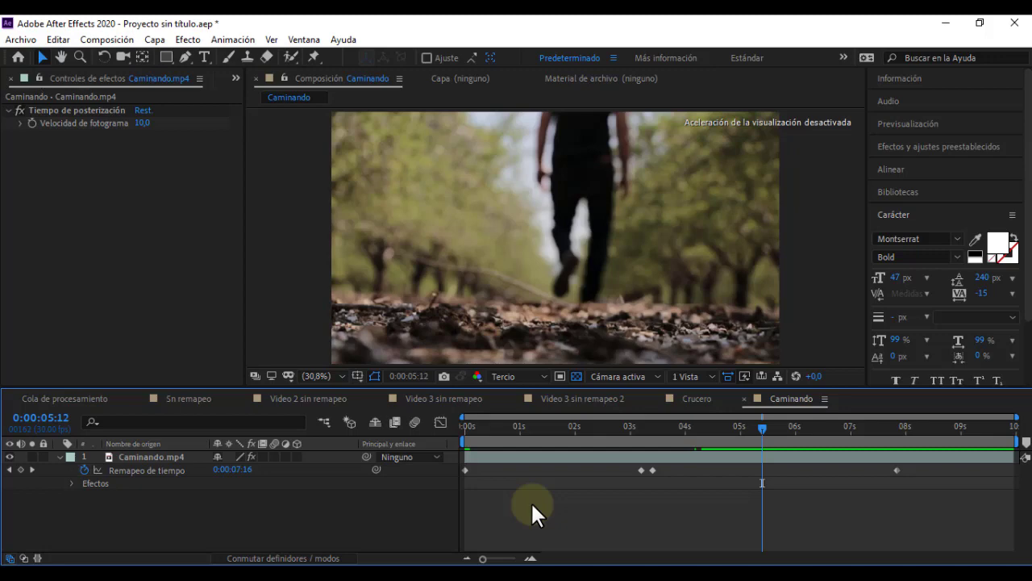
left_click(395, 558)
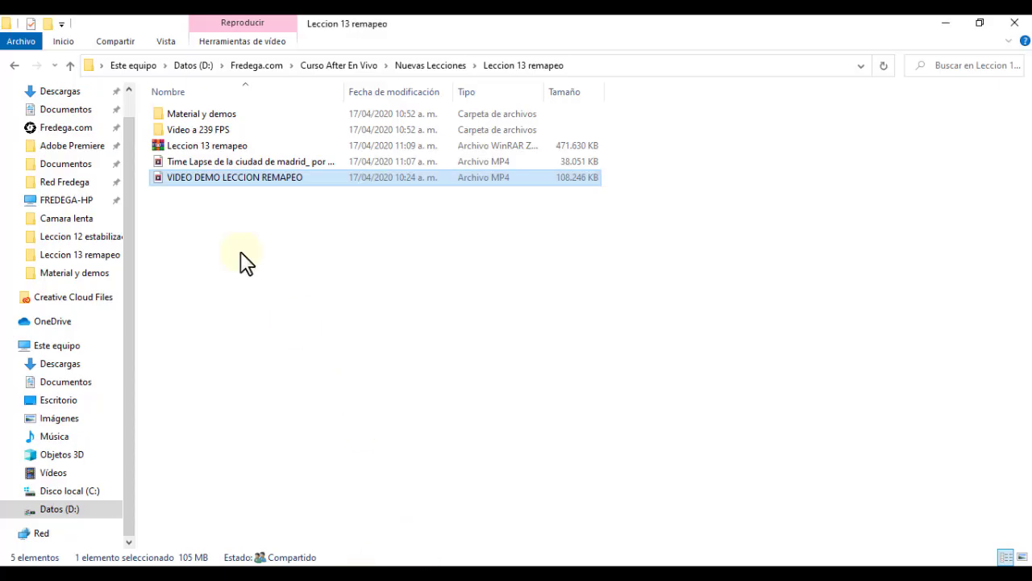
Open the Madrid Time Lapse MP4 from the Leccion 13 remapeo folder in the player
left_click(225, 162)
double_click(226, 177)
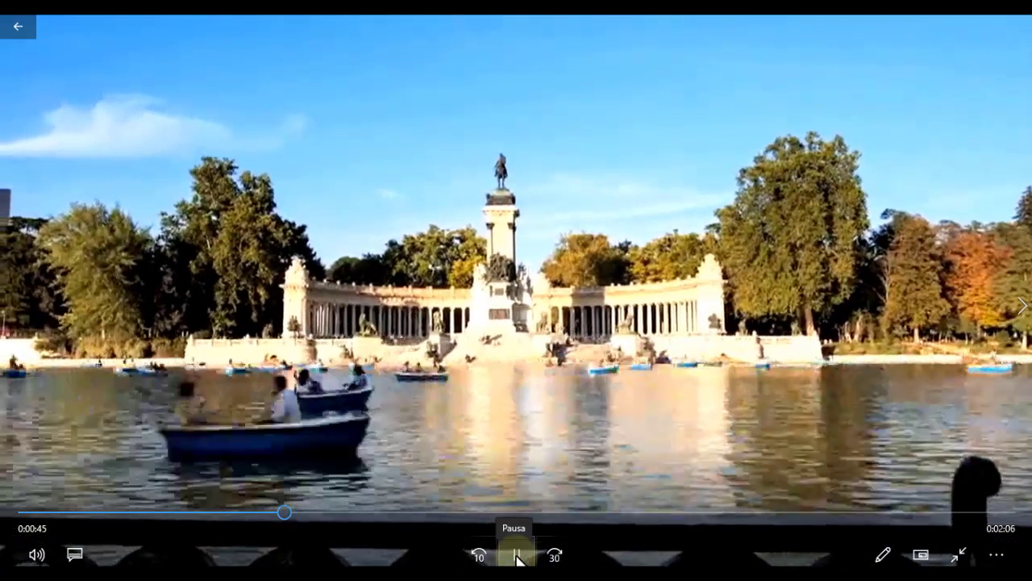
Exit full screen on the Madrid time-lapse and resume playing it in a window
left_click(517, 556)
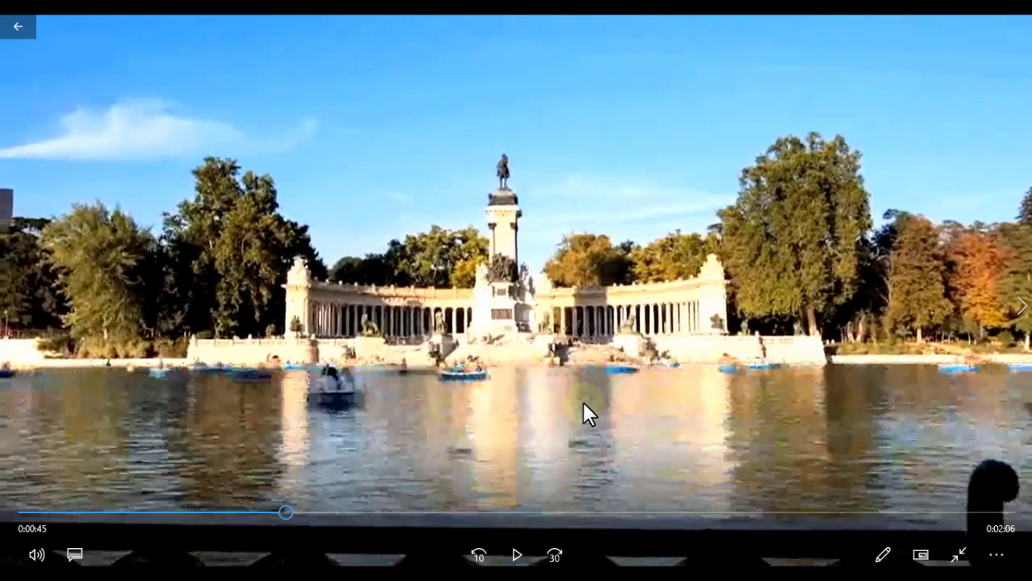
left_click(517, 555)
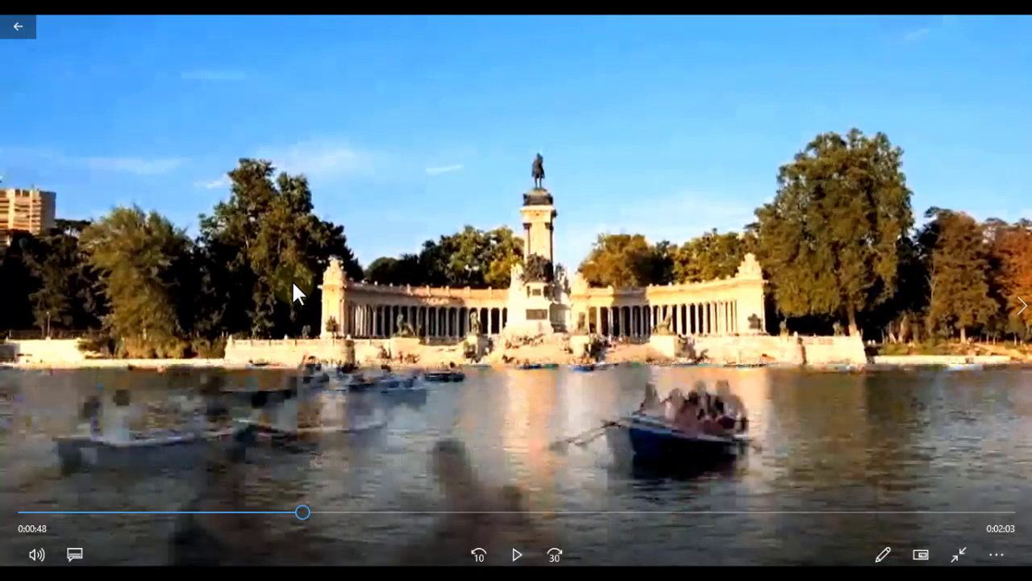
double_click(805, 451)
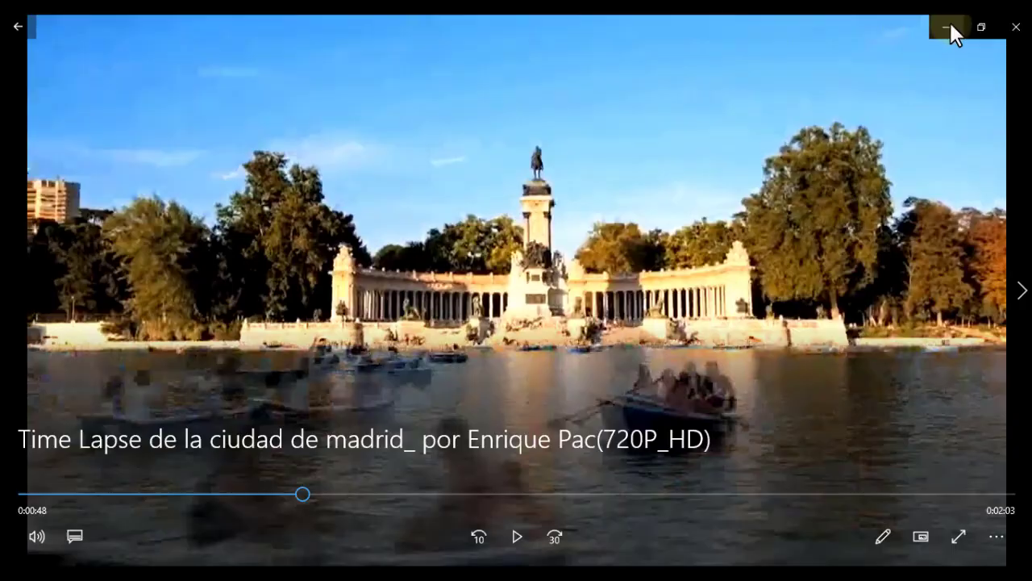
left_click(950, 25)
left_click(502, 538)
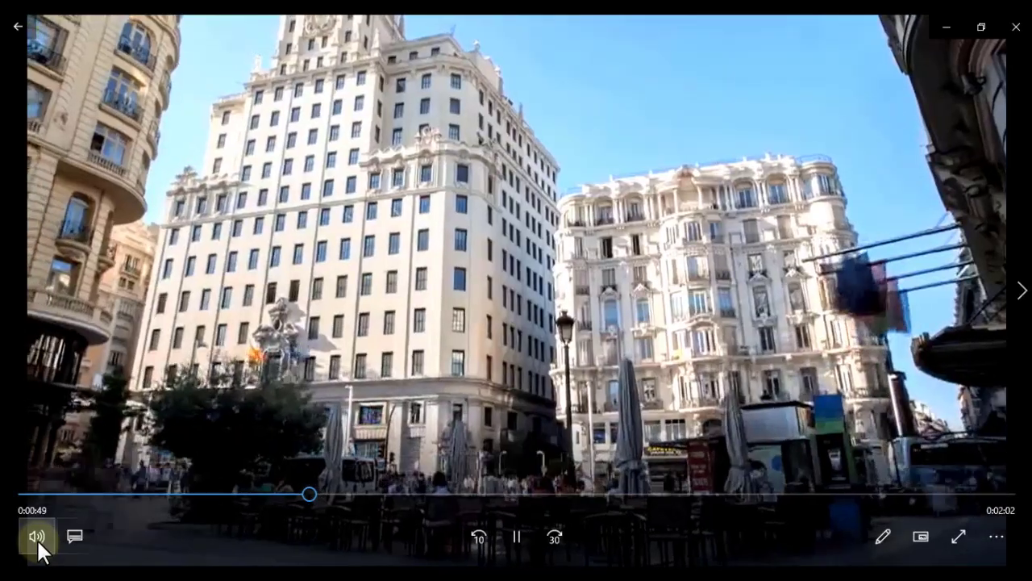
Lower the time-lapse playback volume to 29
left_click(37, 535)
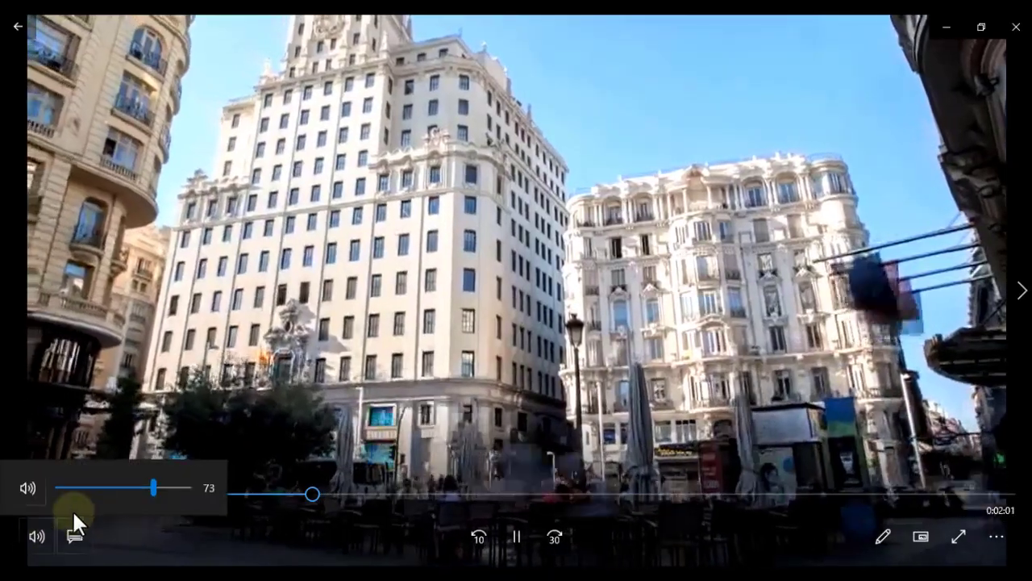
left_click(102, 486)
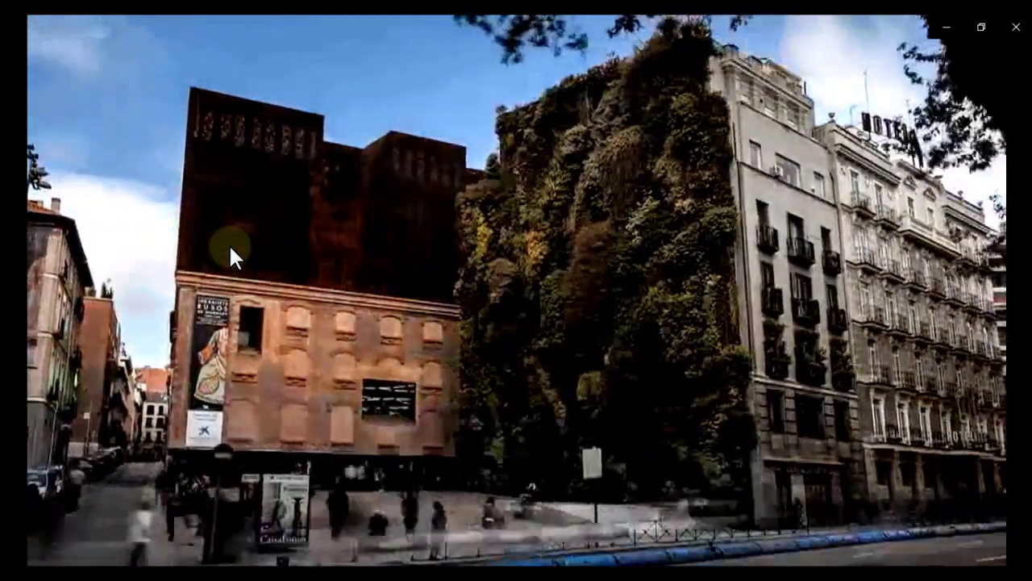
mouse_move(19, 413)
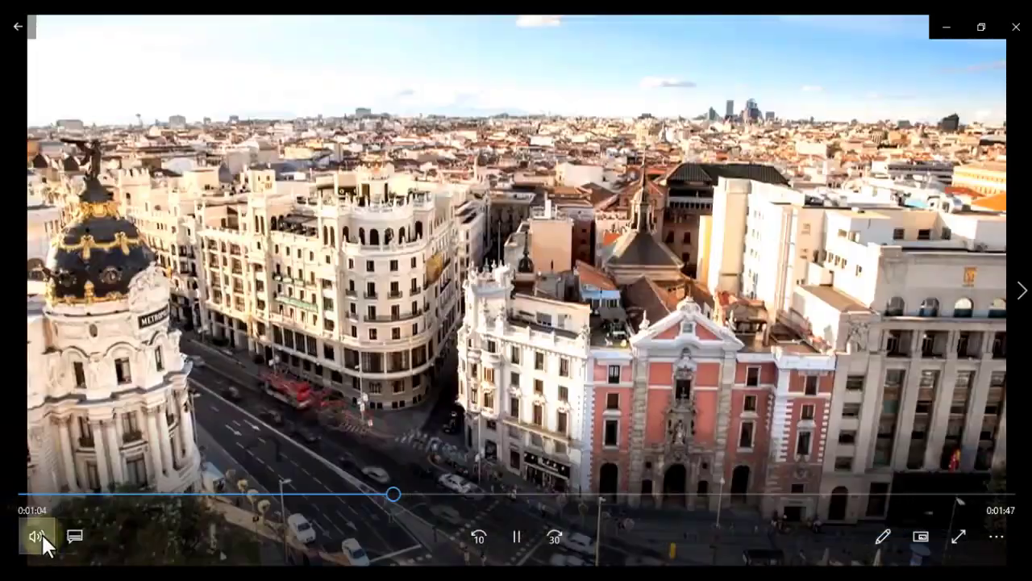
left_click(41, 532)
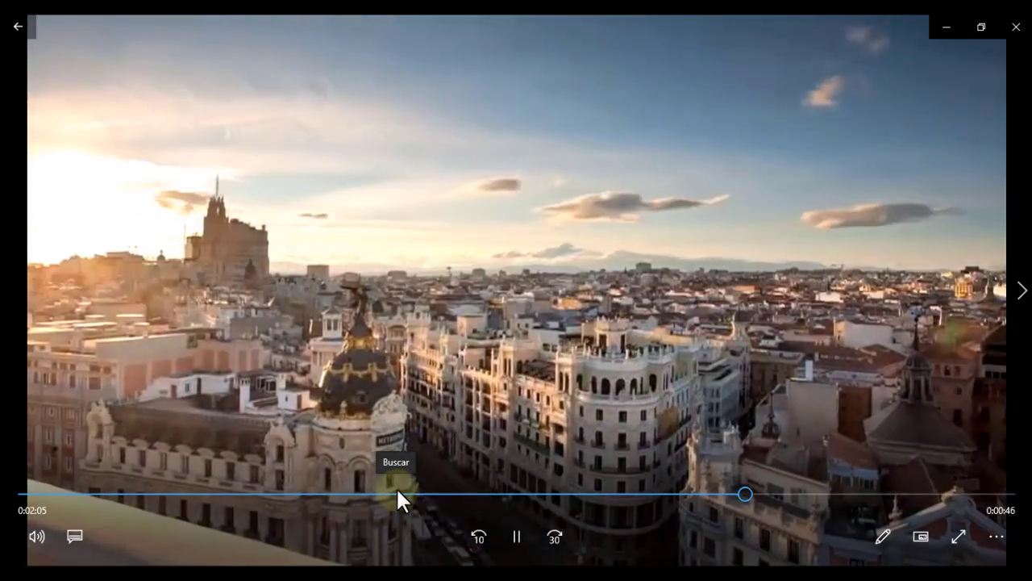
Jump back through the video to the Calamar2 Producciones intro at 0:10
left_click(397, 493)
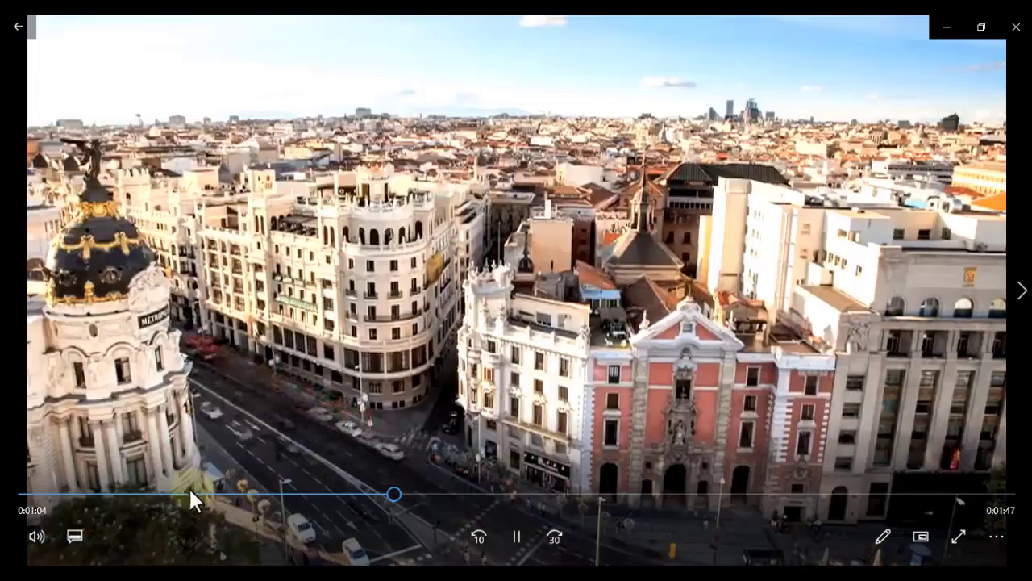
left_click(193, 493)
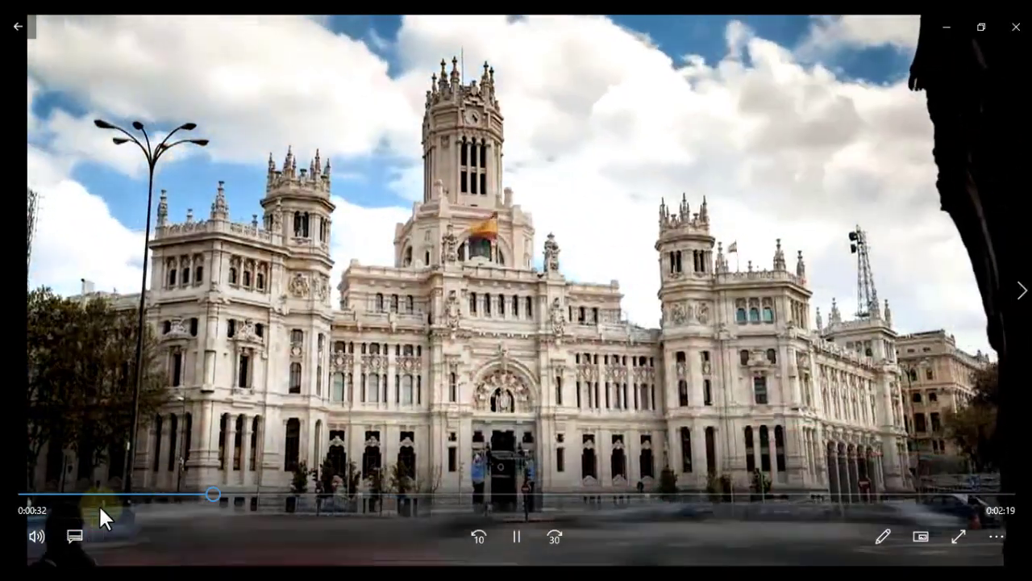
left_click(81, 494)
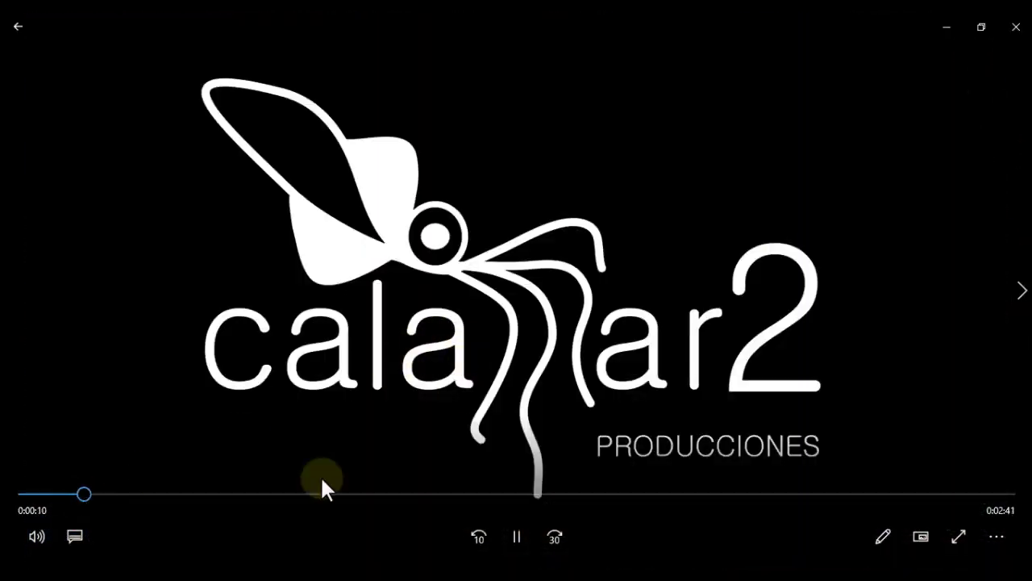
Skim the Madrid street scenes from 0:17 to the Metropolis building, pause at 0:58, and minimize the player
left_click(130, 493)
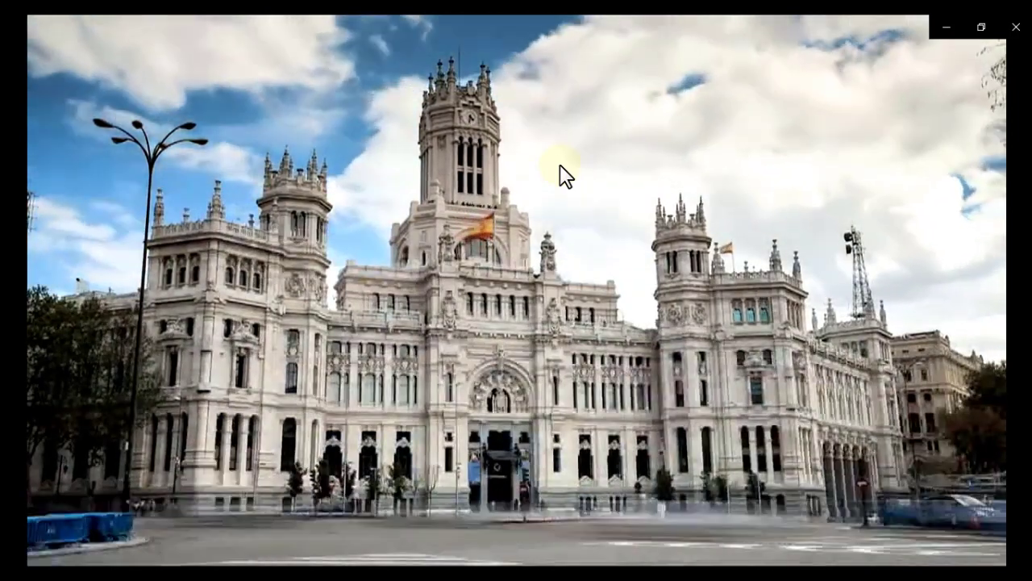
mouse_move(415, 341)
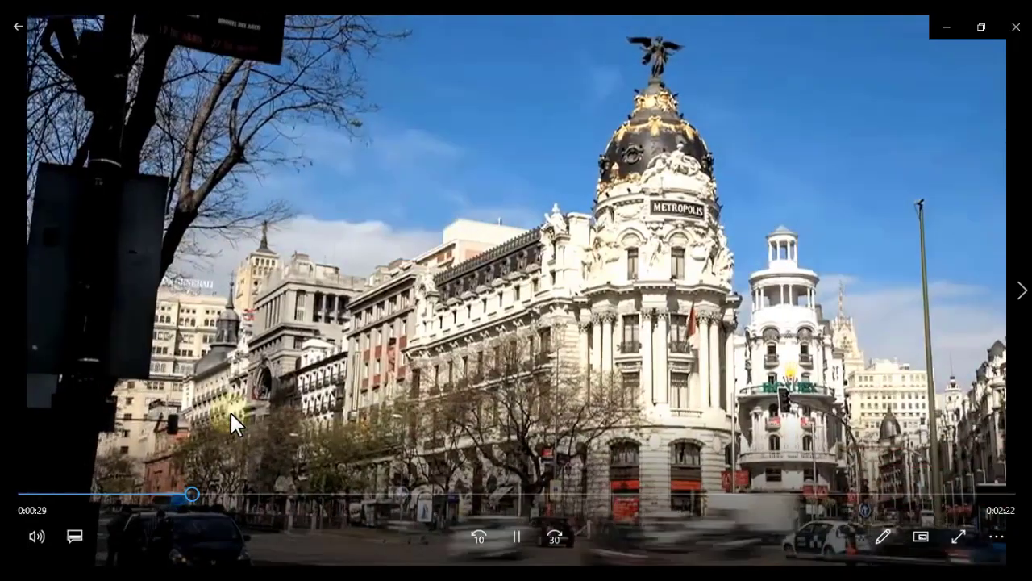
left_click(121, 488)
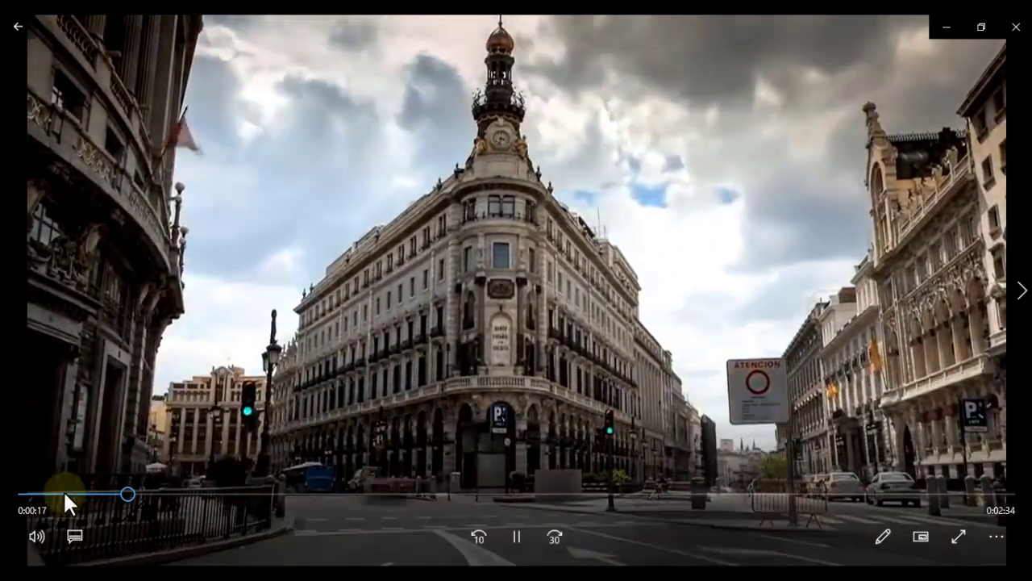
mouse_move(65, 490)
left_mouse_down()
mouse_move(243, 492)
mouse_move(167, 497)
left_mouse_up()
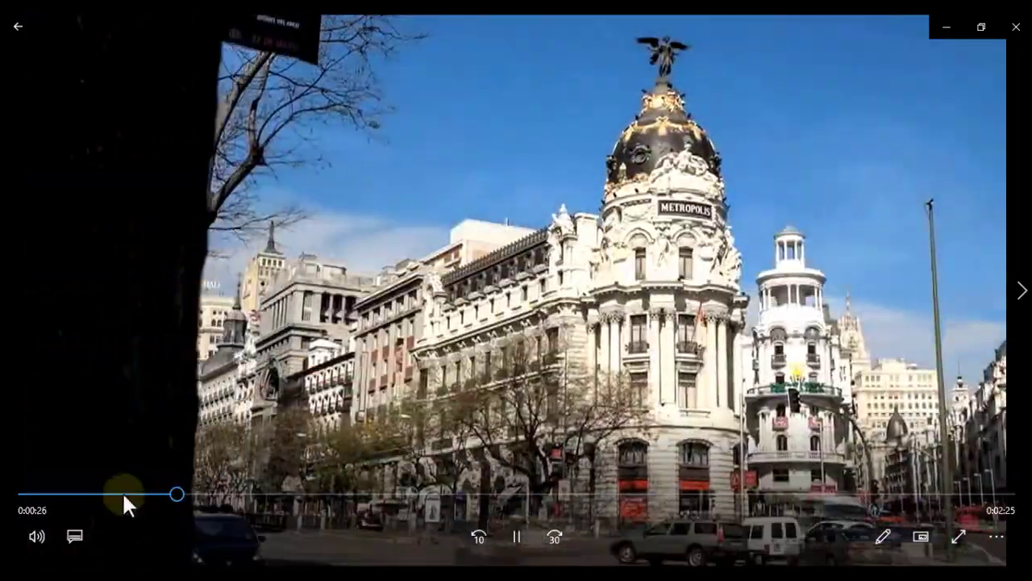
left_click(122, 491)
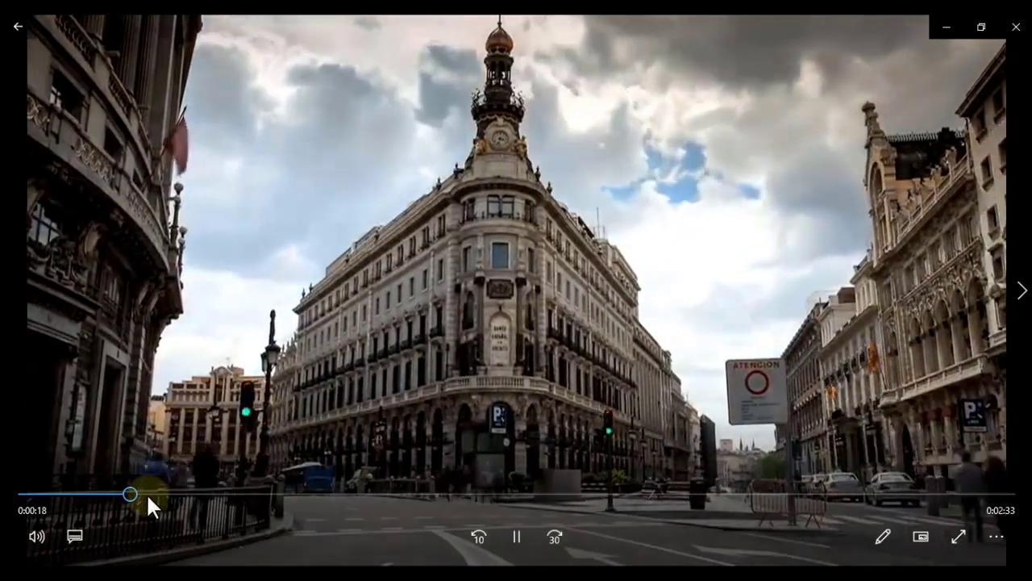
left_click(146, 492)
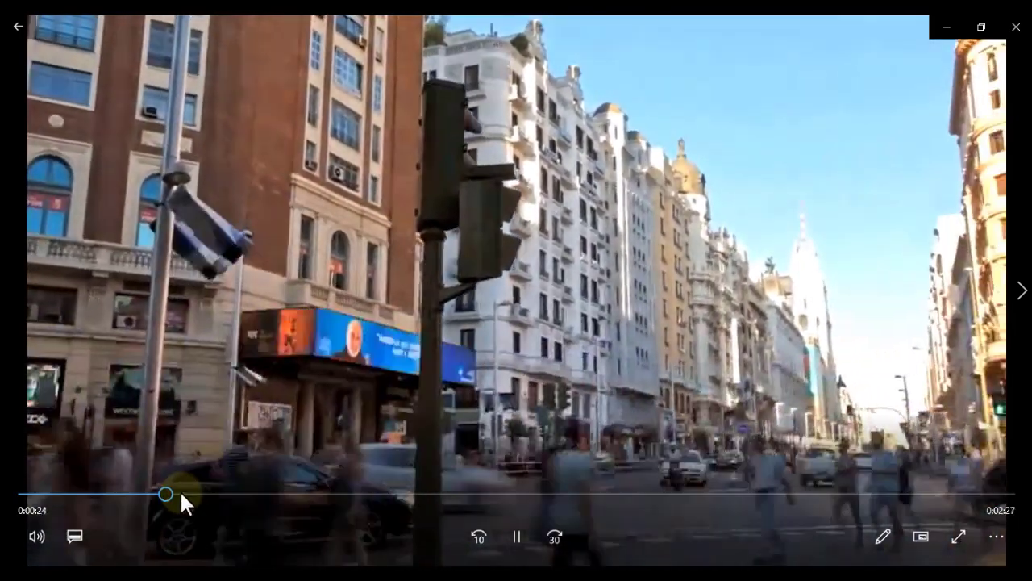
left_click(181, 492)
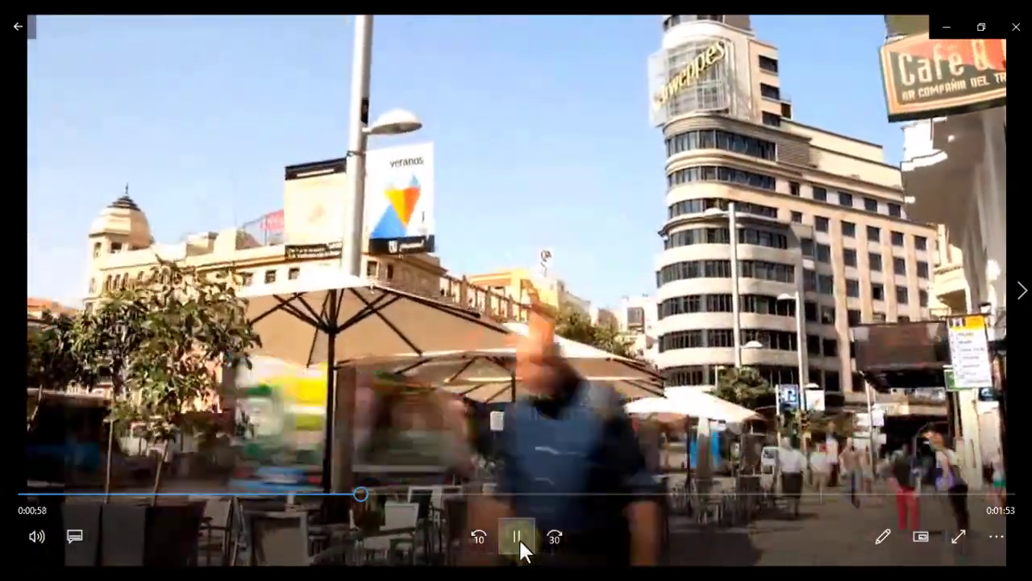
left_click(519, 549)
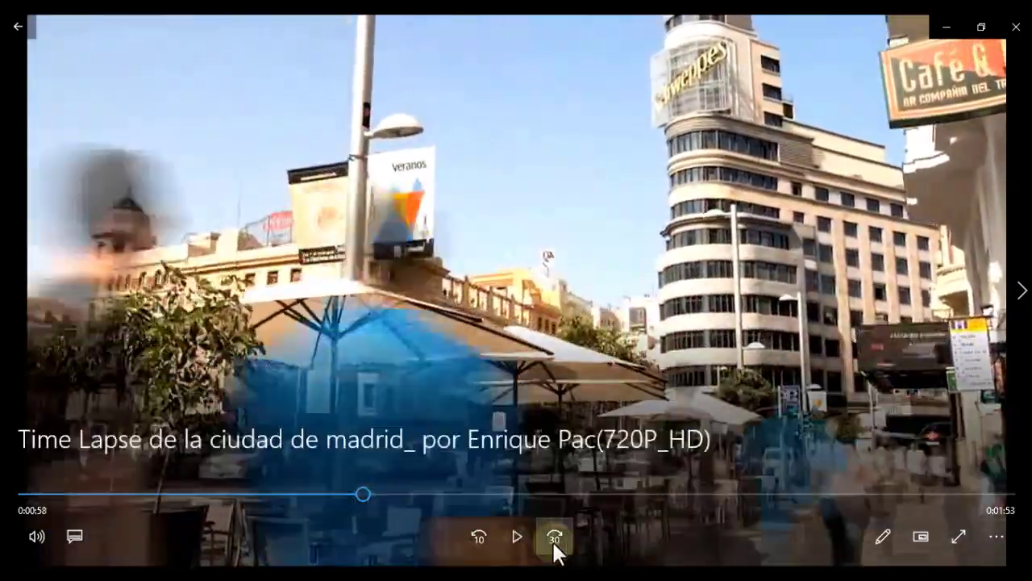
left_click(937, 30)
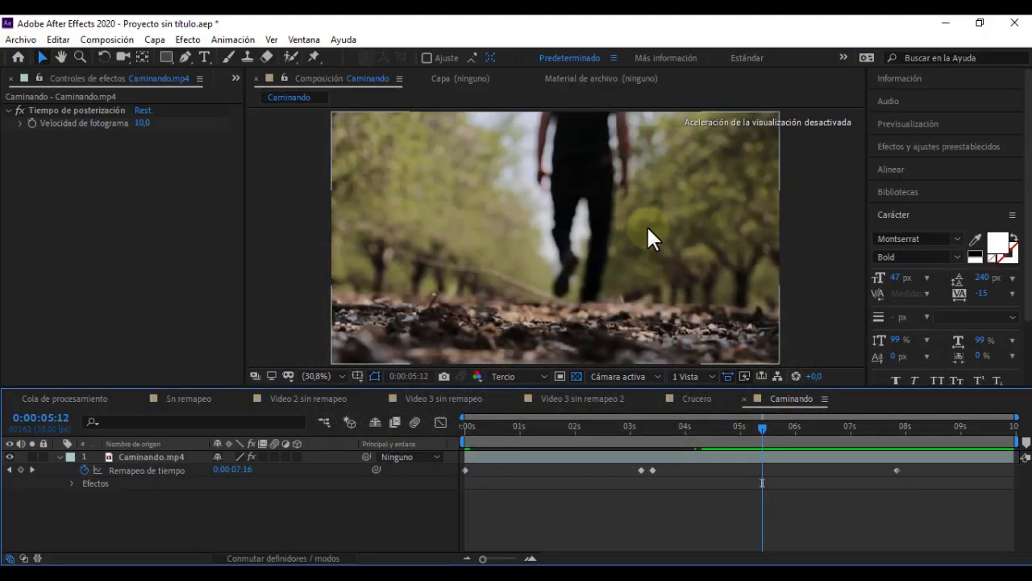